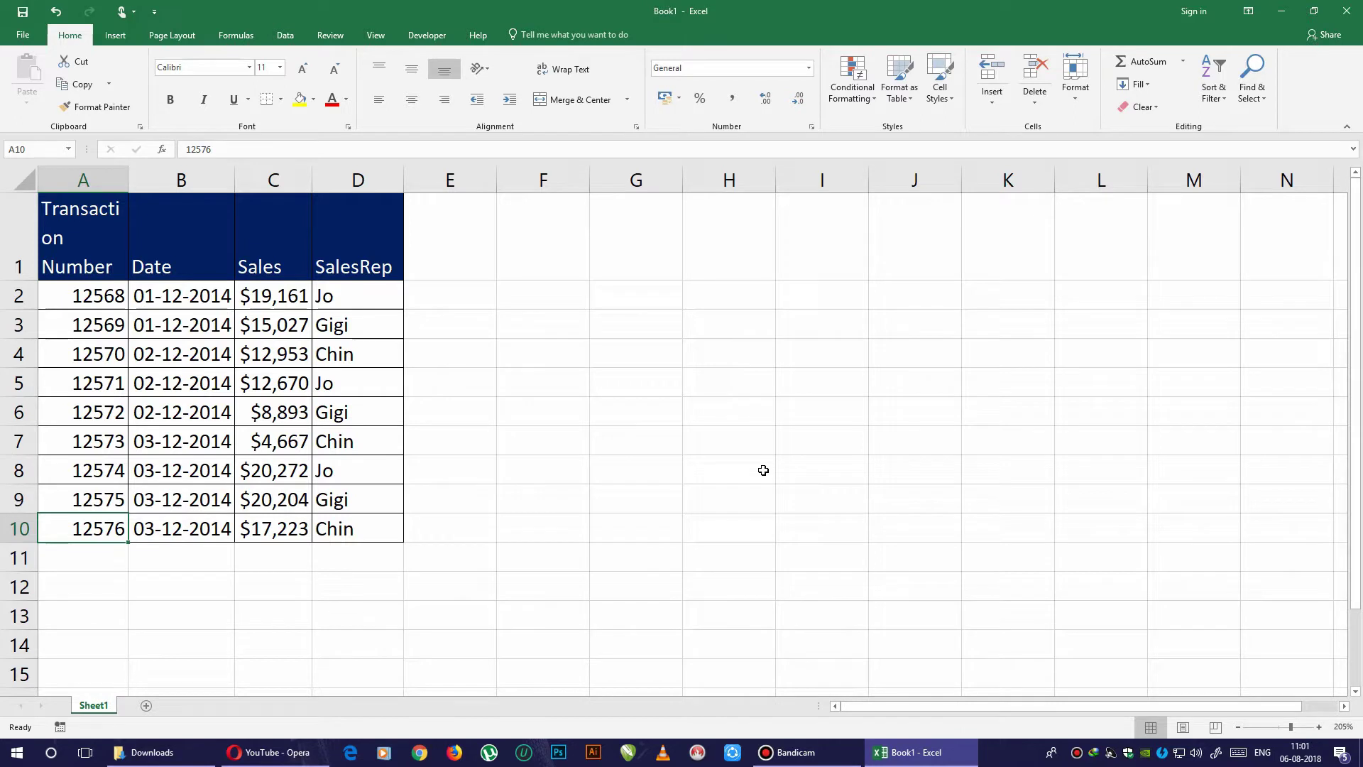
Widen the Sales column C.
drag(83, 238, 367, 490)
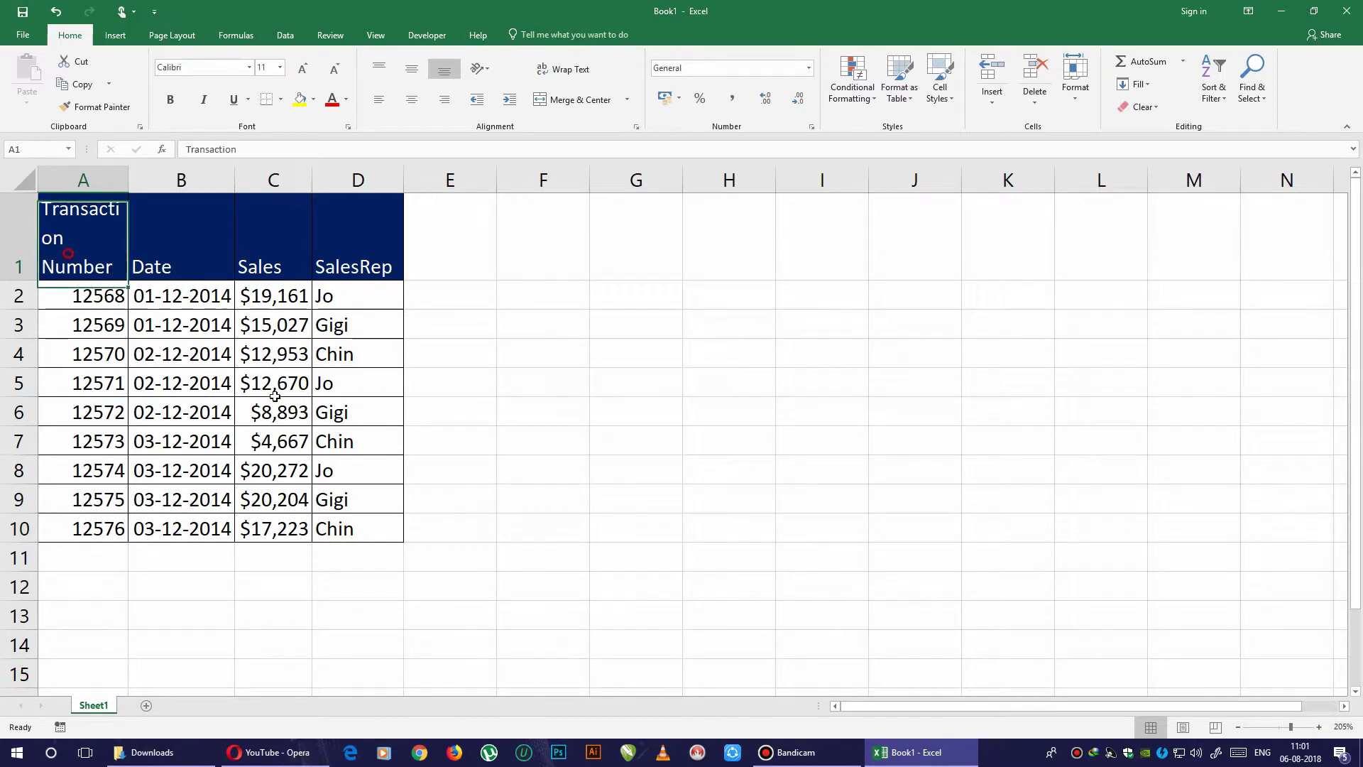
click(389, 552)
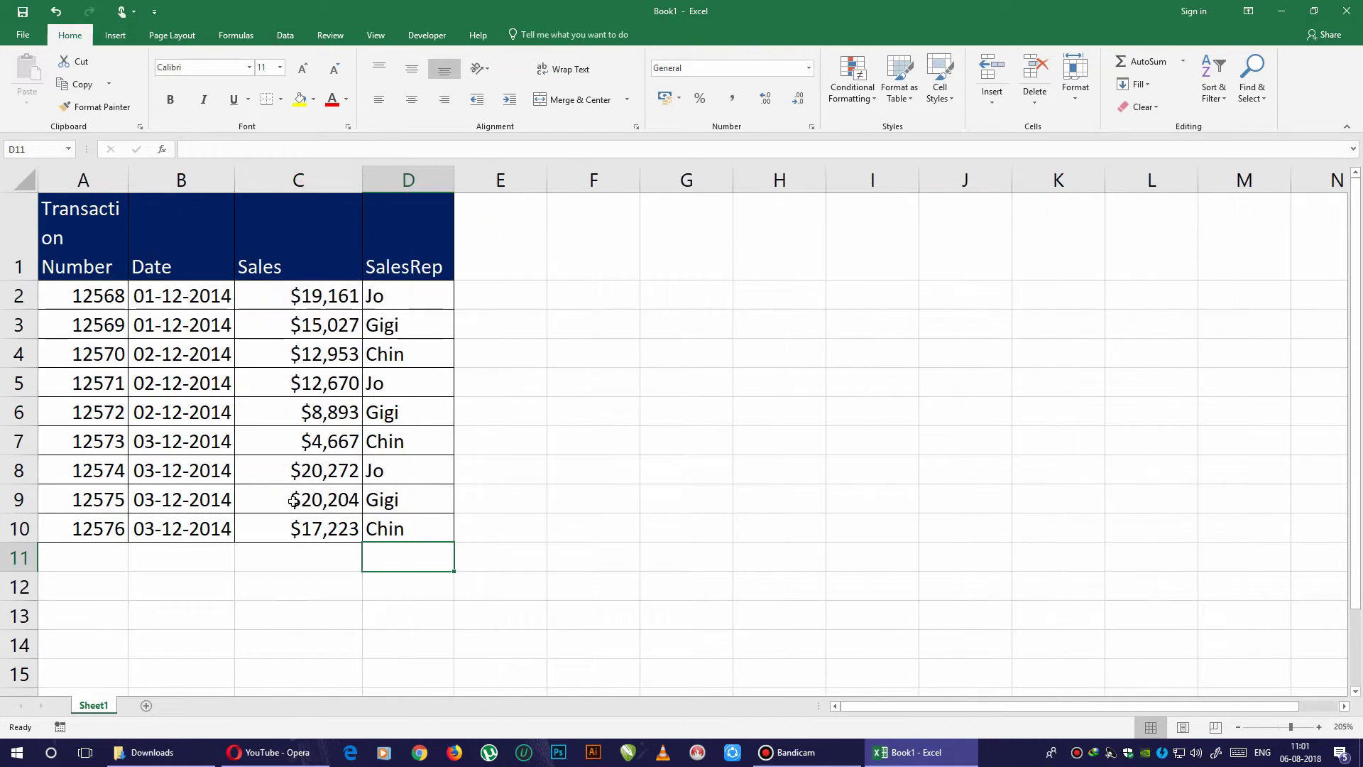
click(223, 577)
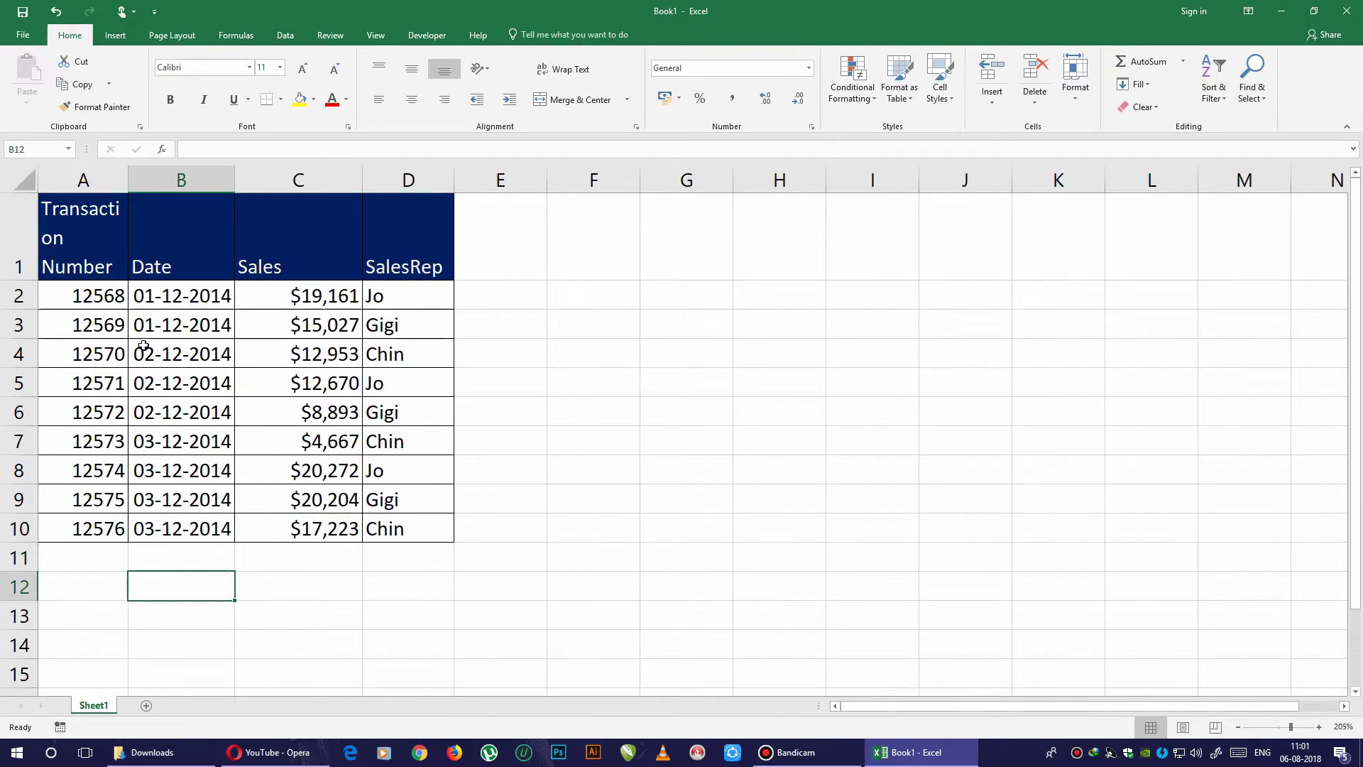
Copy the header row A1:D1 into row 16 and reduce row 16's height.
drag(63, 237, 375, 273)
key(ctrl+c)
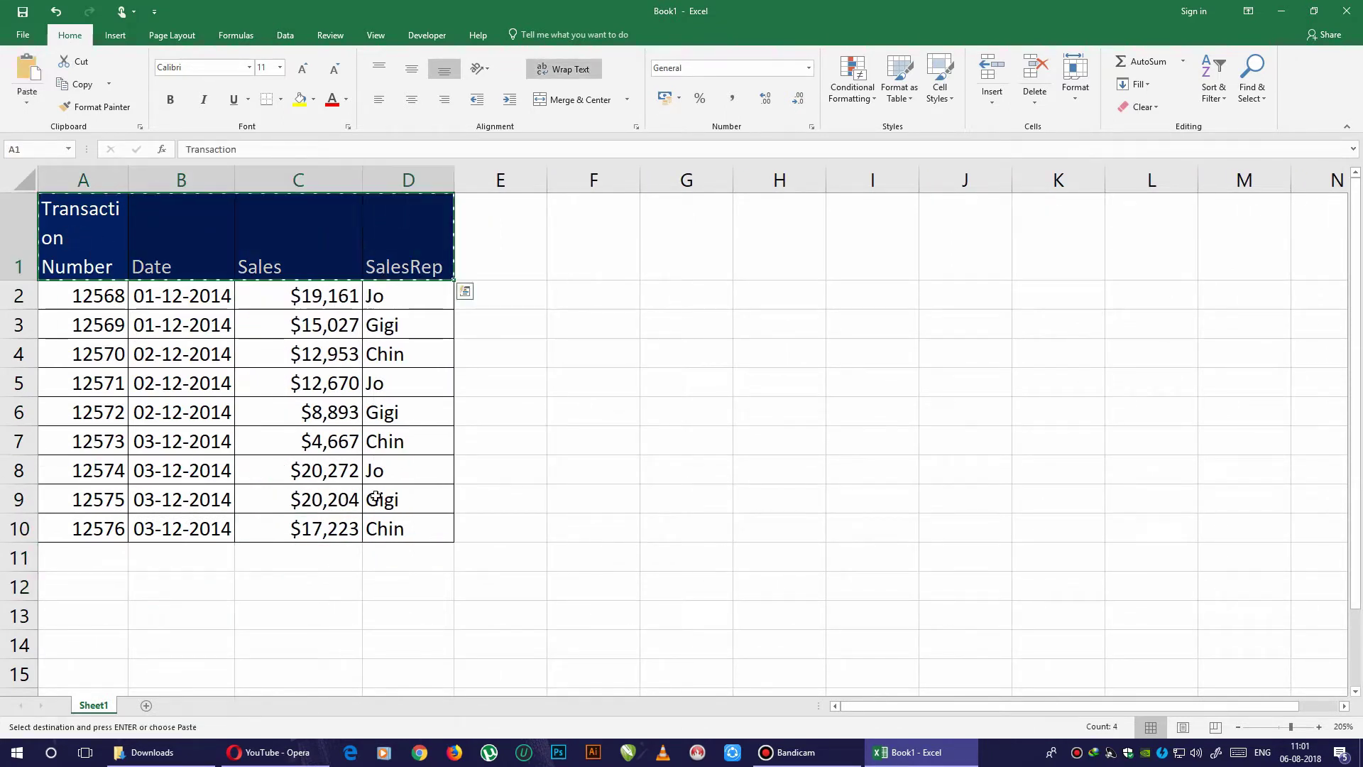
scroll(168, 632, down, 2)
click(101, 467)
key(Return)
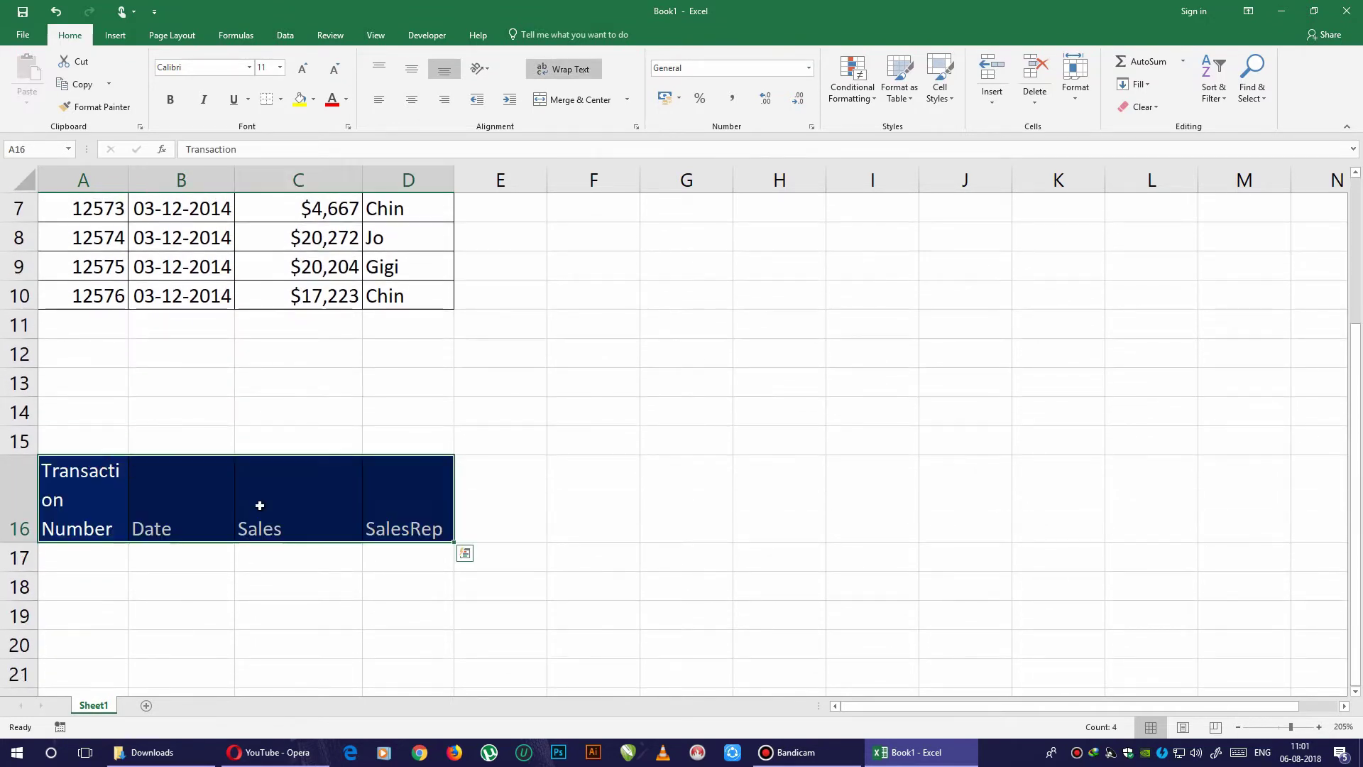
drag(28, 543, 28, 506)
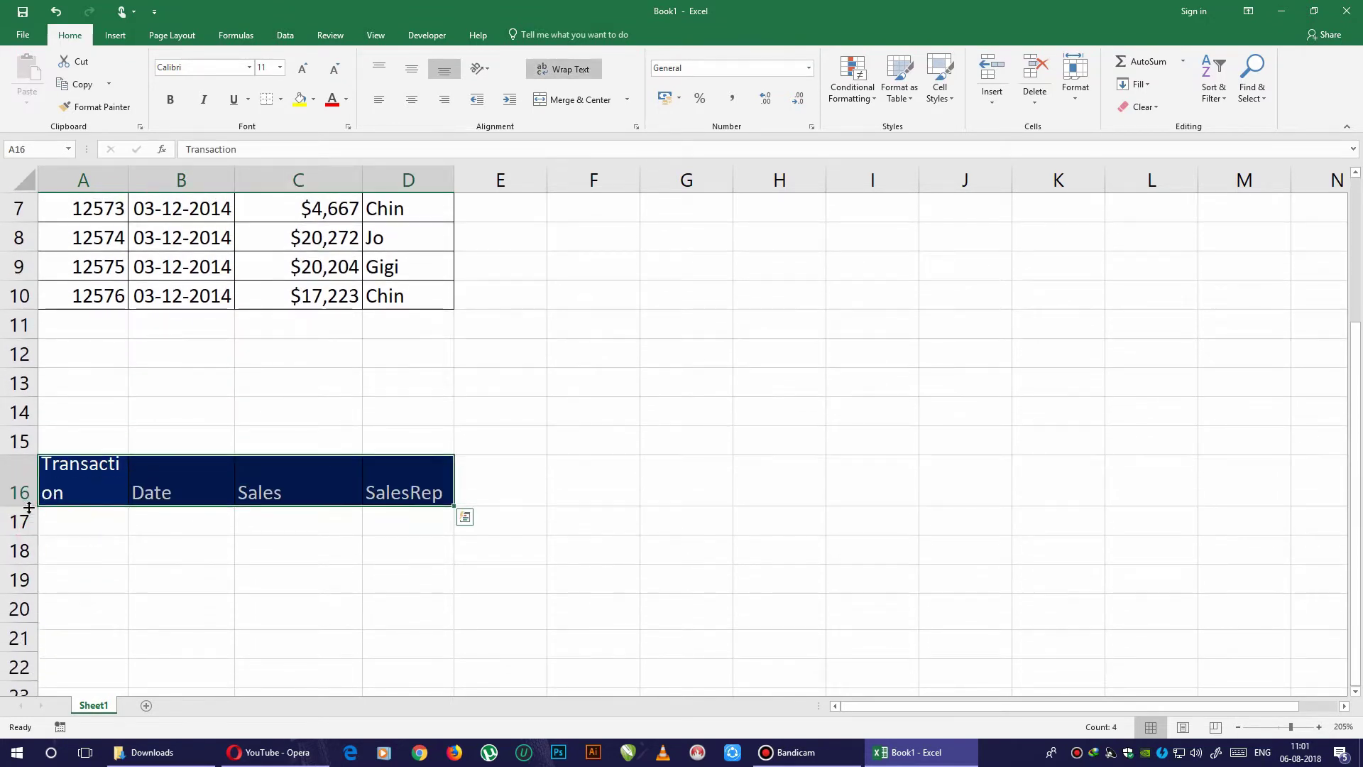
Copy the row-16 header and paste it into H2:K2.
scroll(283, 493, up, 2)
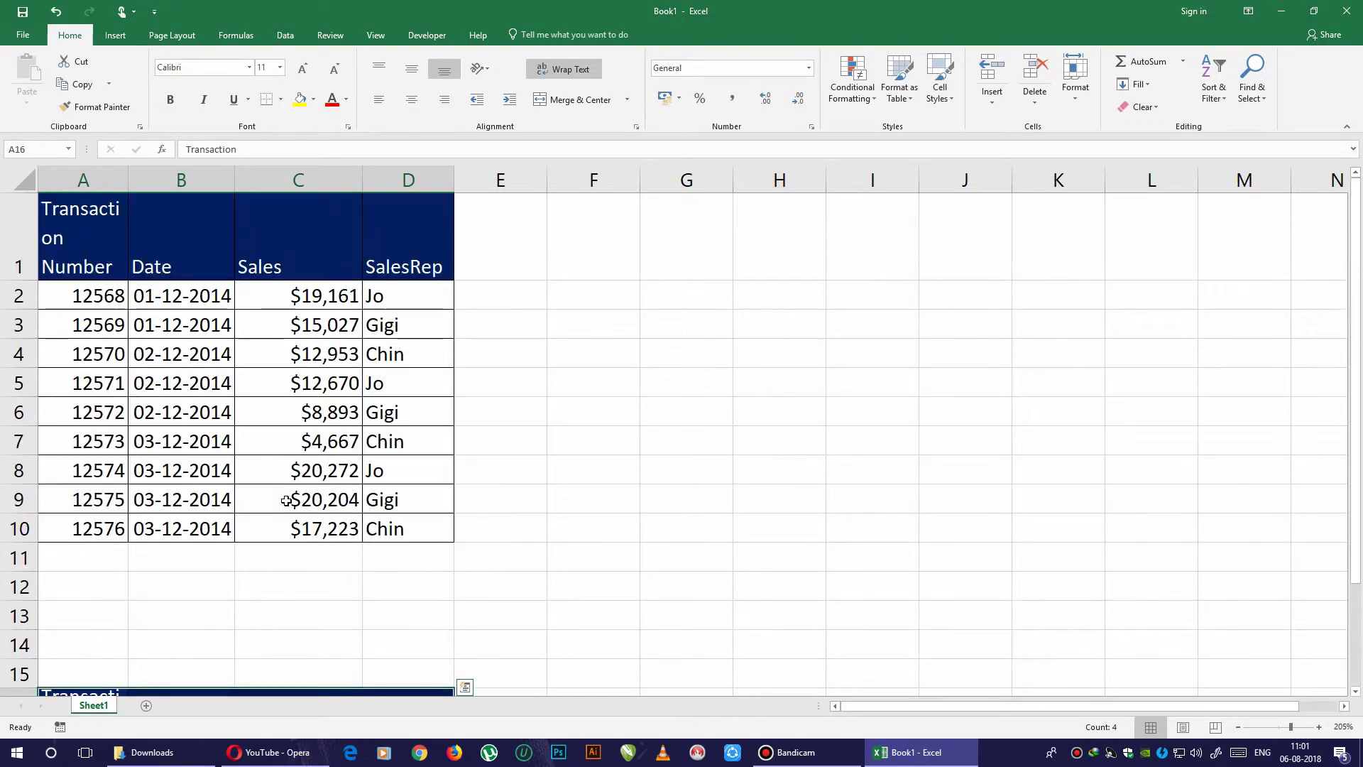
scroll(282, 502, down, 1)
scroll(284, 501, up, 1)
scroll(892, 283, down, 3)
key(ctrl+c)
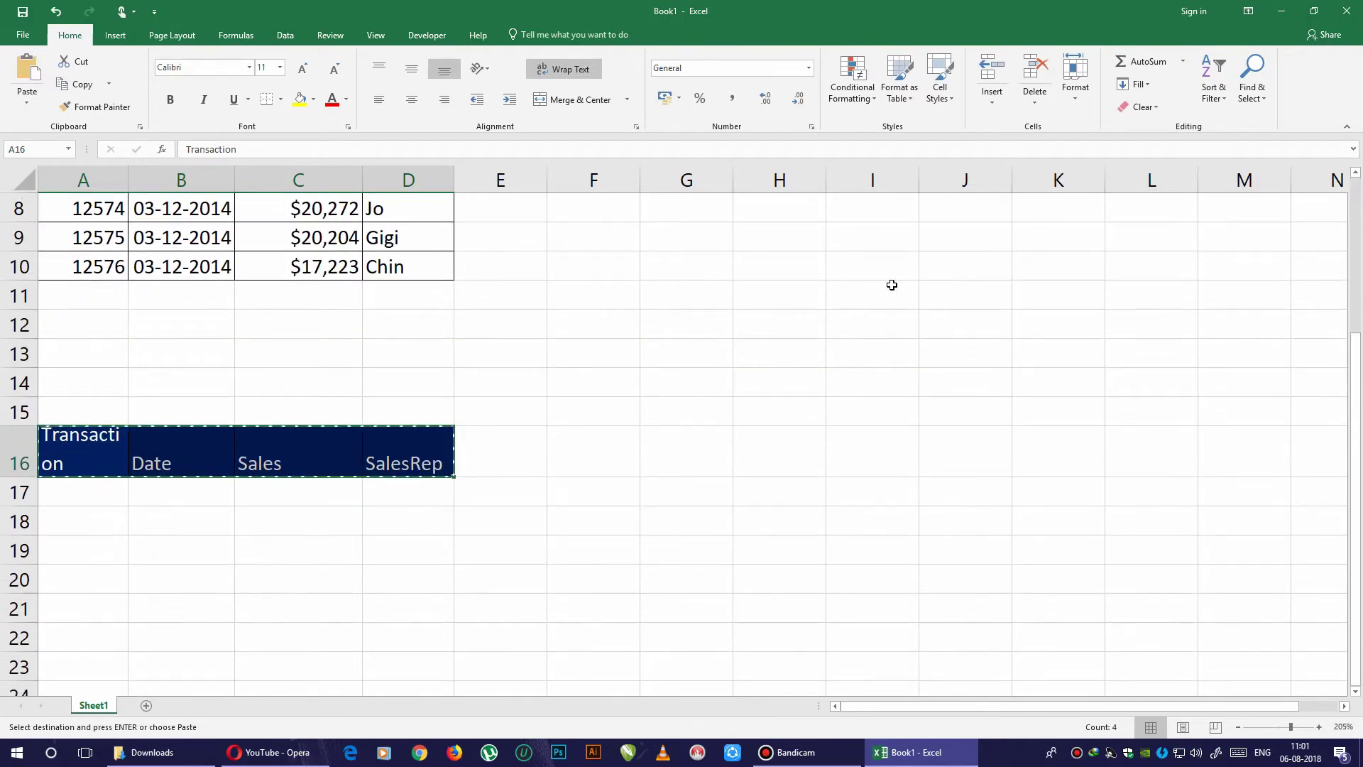
scroll(891, 284, up, 3)
click(794, 300)
key(Return)
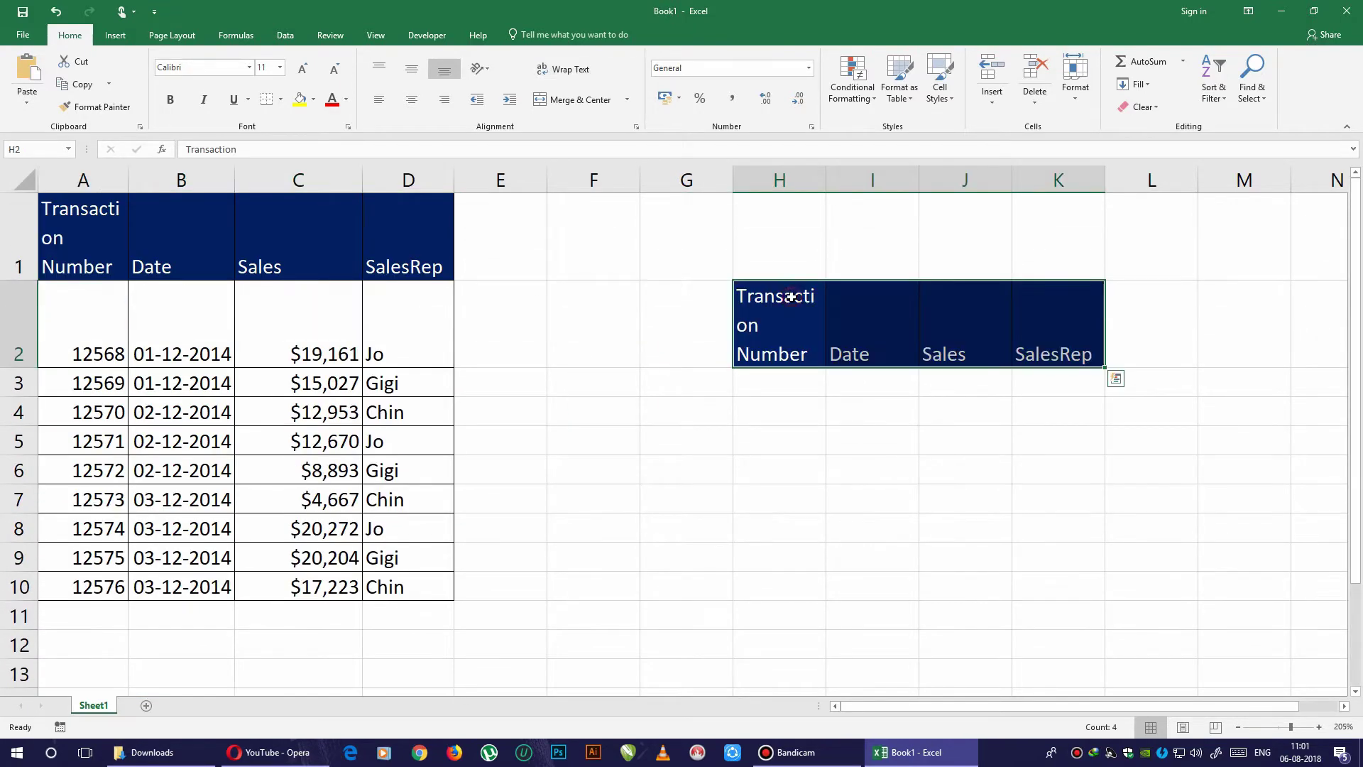
Shrink row 2 back to standard height and shorten the H2 heading to Transac.
click(852, 410)
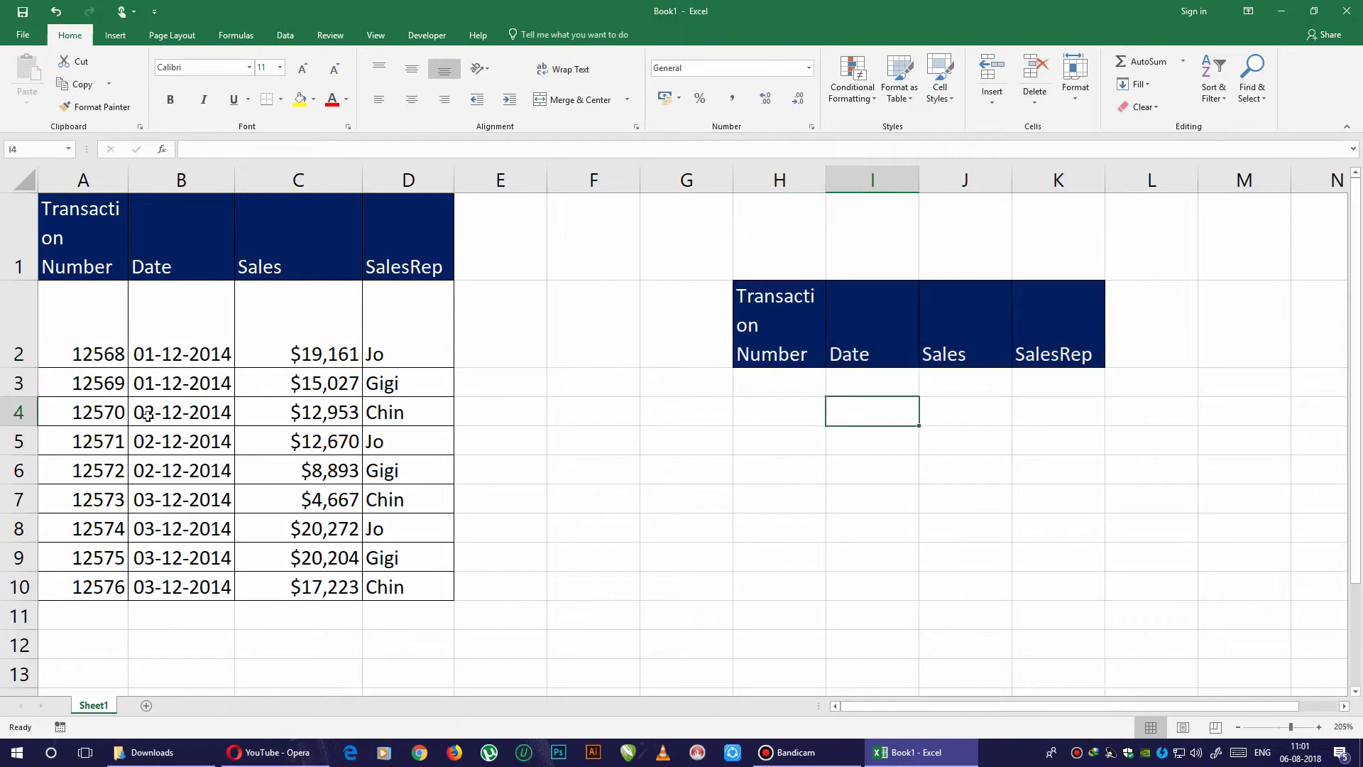
drag(17, 367, 21, 311)
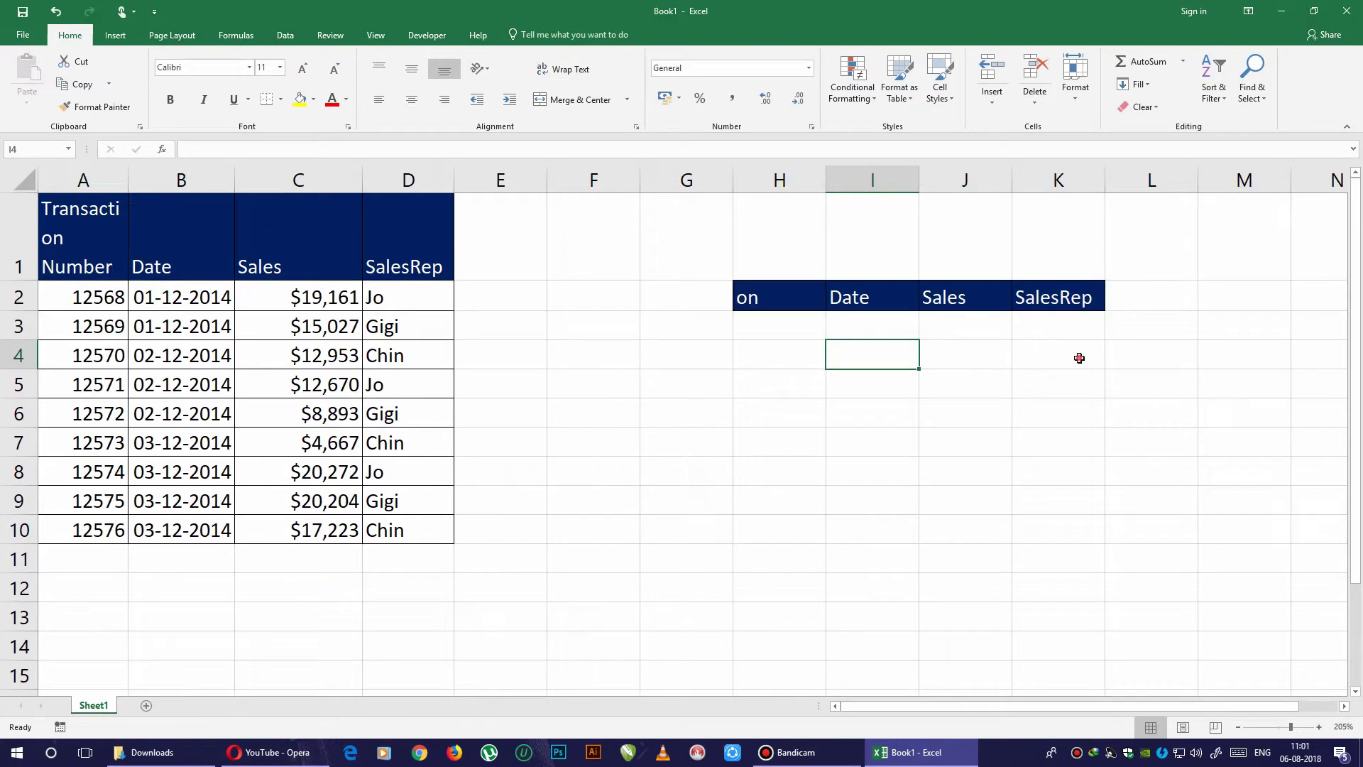
click(1079, 358)
click(781, 295)
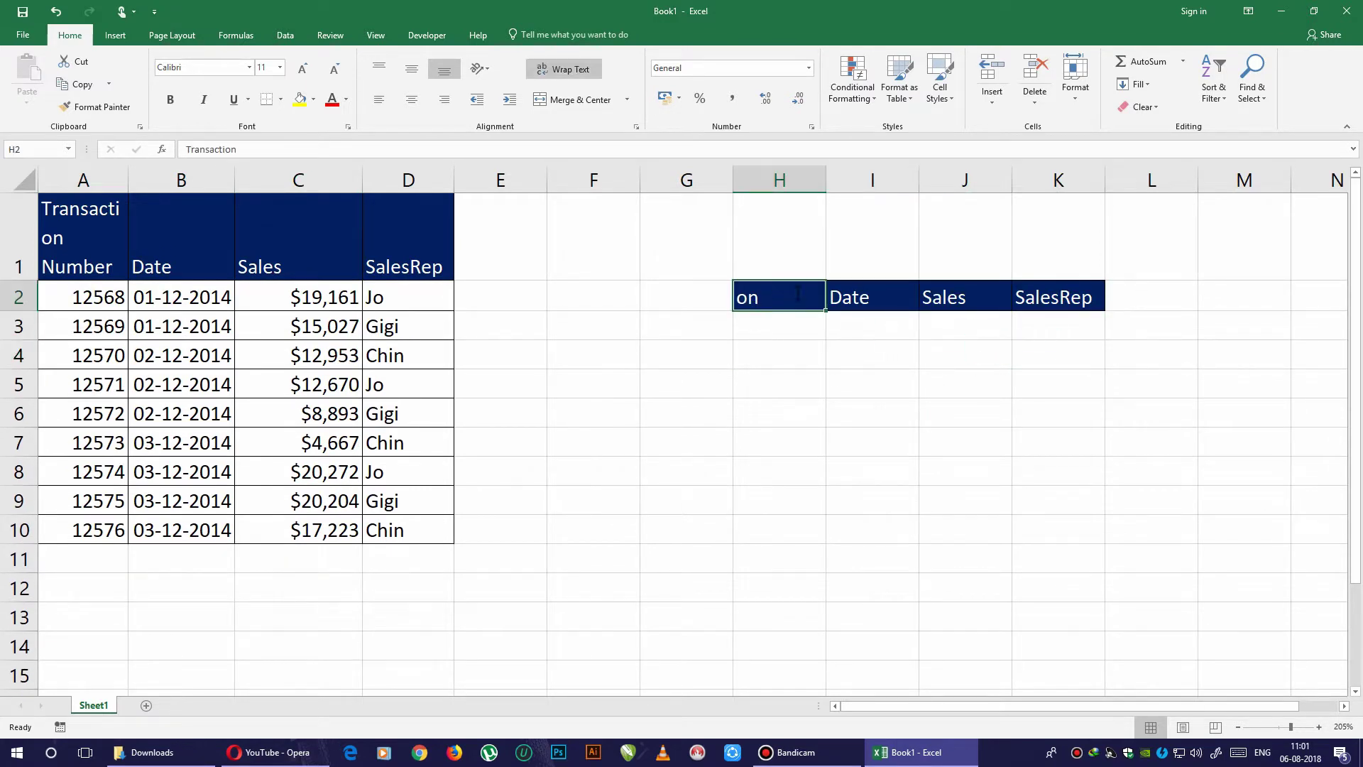
text(Transac)
key(Return)
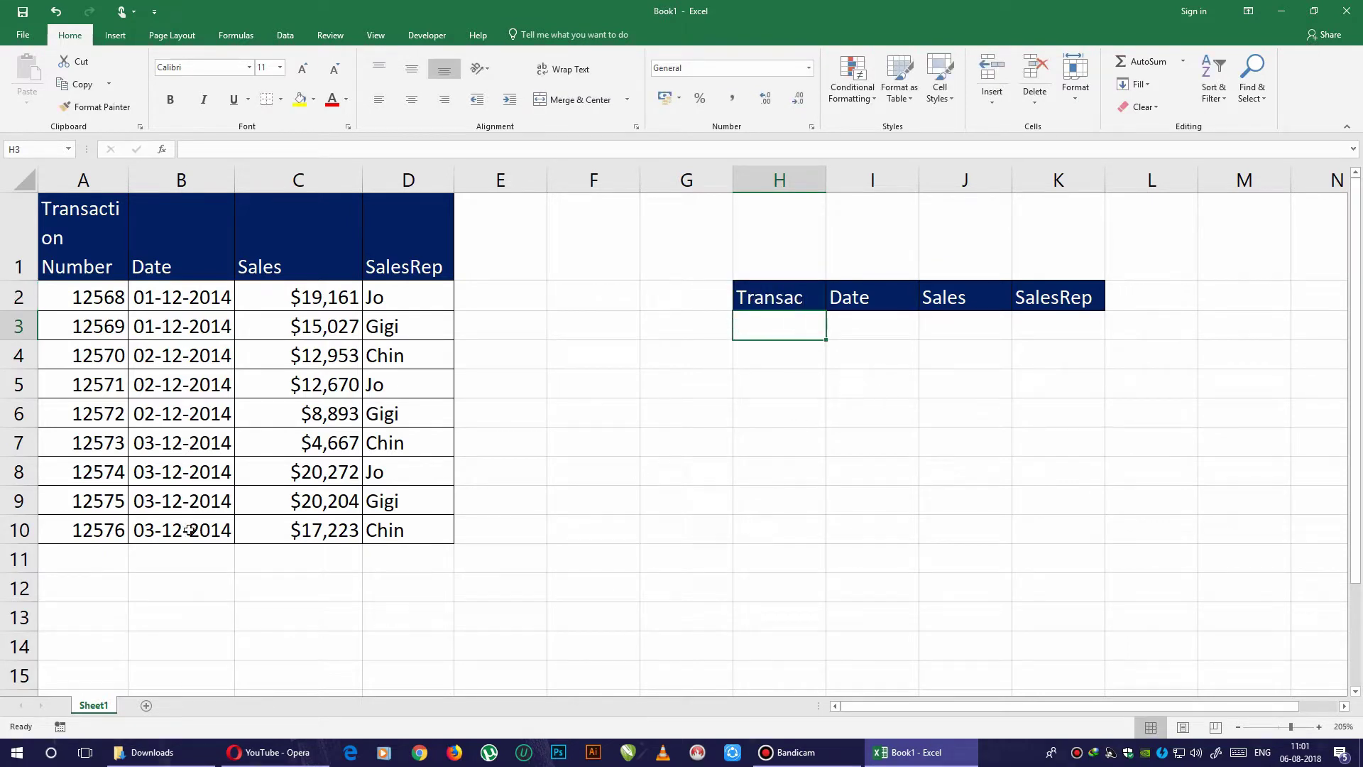
drag(93, 301, 95, 551)
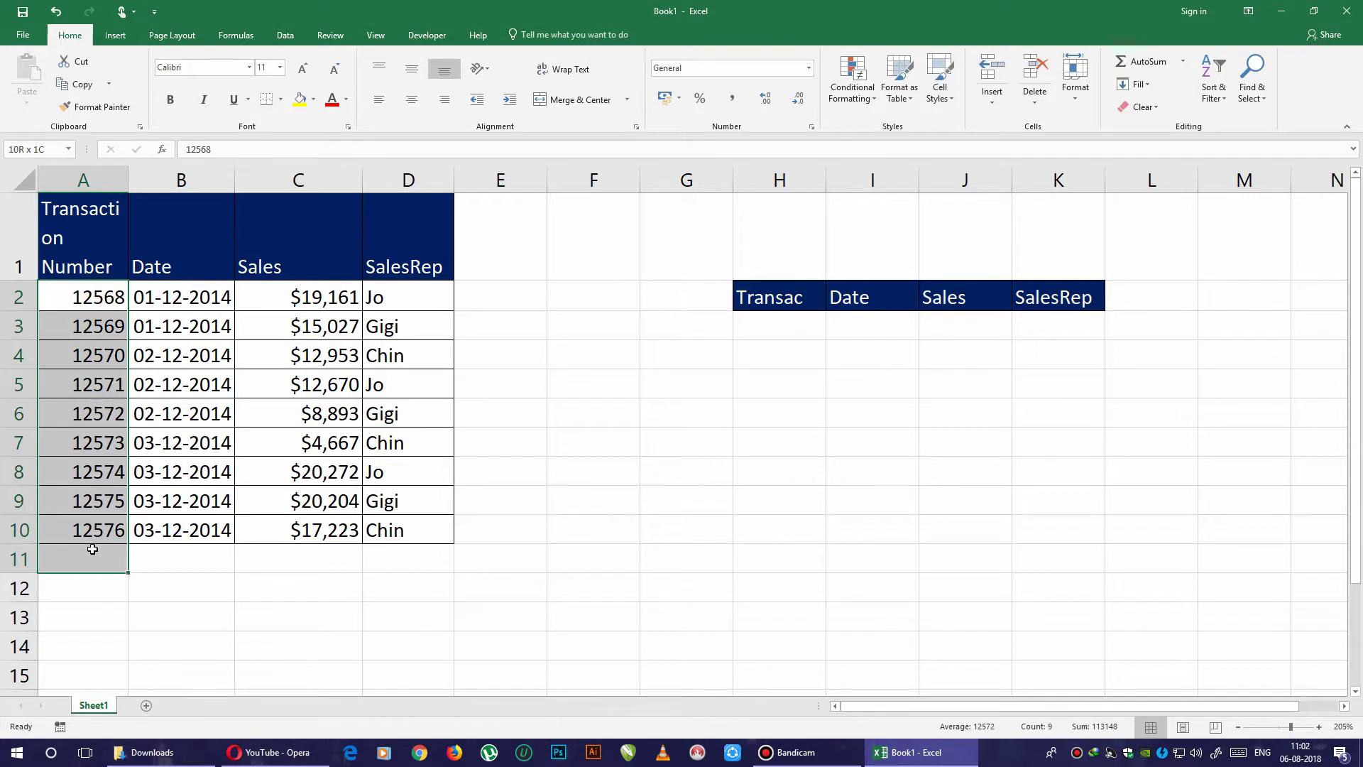
Copy transaction number 12568 from A2 into H3 under the Transac heading.
click(259, 529)
mouse_move(189, 295)
mouse_down()
mouse_move(452, 505)
mouse_move(452, 538)
mouse_up()
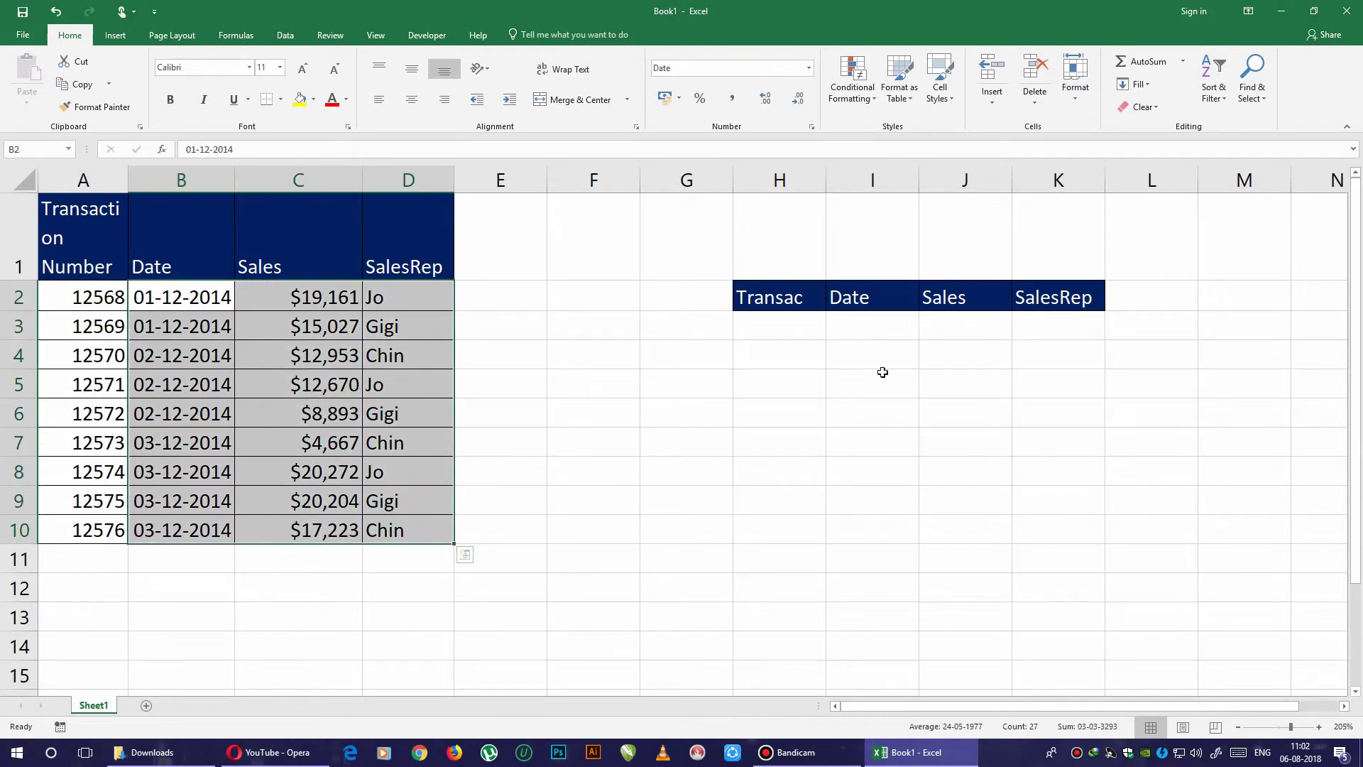
click(813, 331)
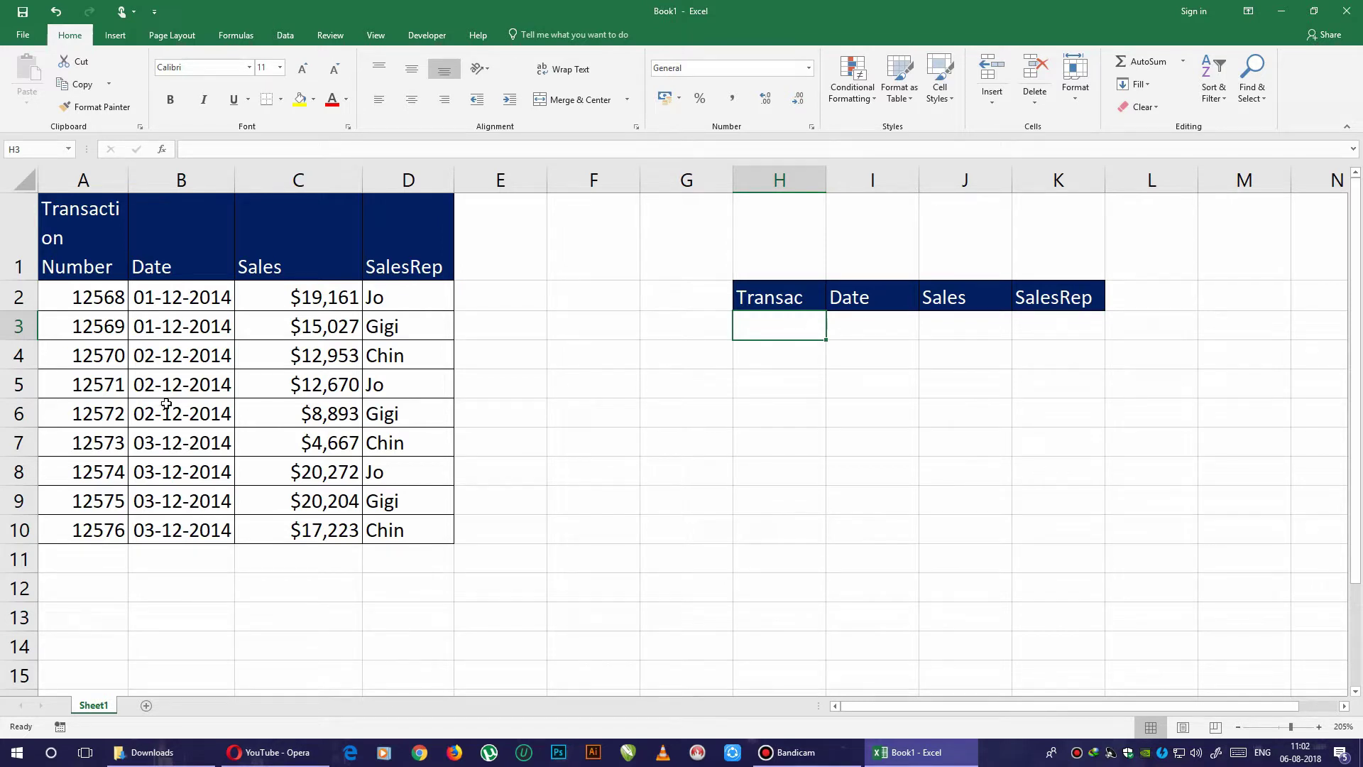
click(117, 297)
key(ctrl+c)
click(791, 334)
key(Return)
click(869, 325)
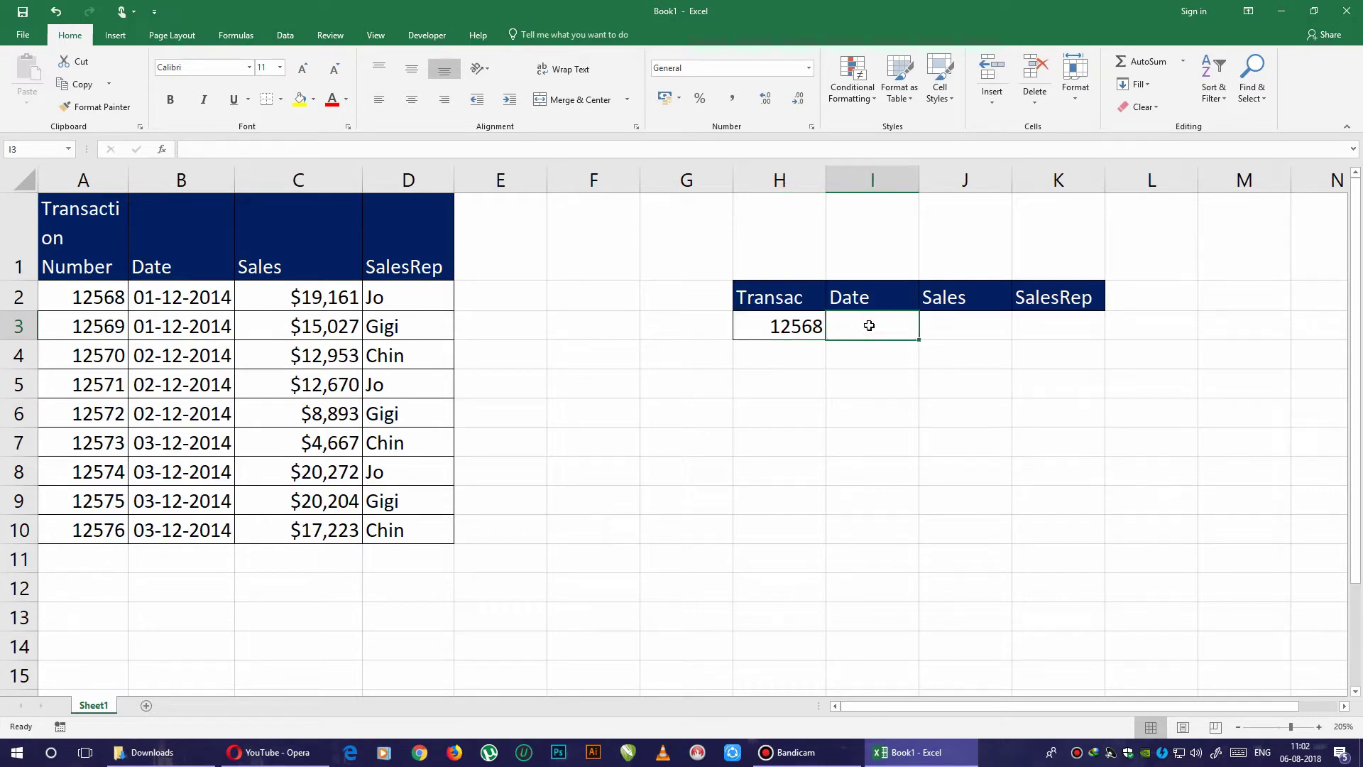
Enter =VLOOKUP($H3,$A$2:$D$10,2,0) in I3 to fetch transaction 12568's date.
text(=)
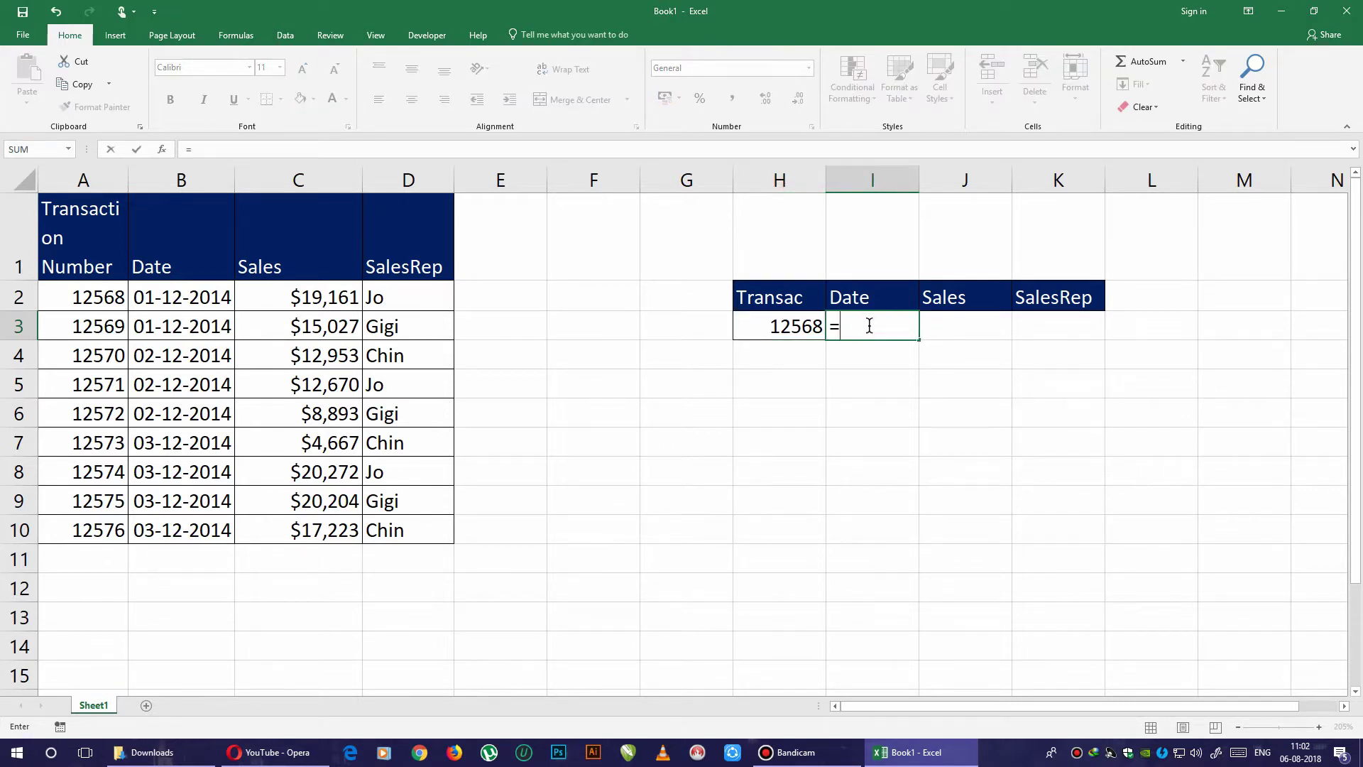
text(vl)
key(Tab)
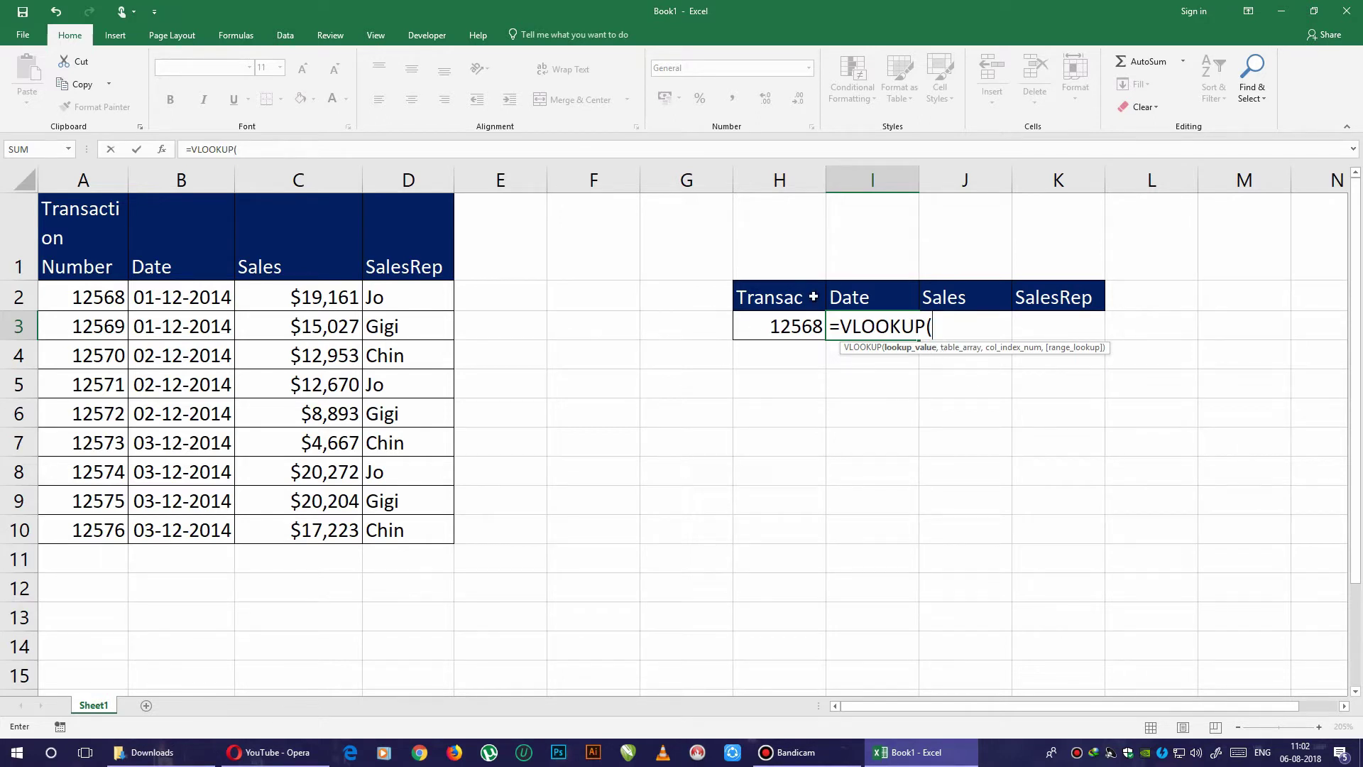
click(816, 339)
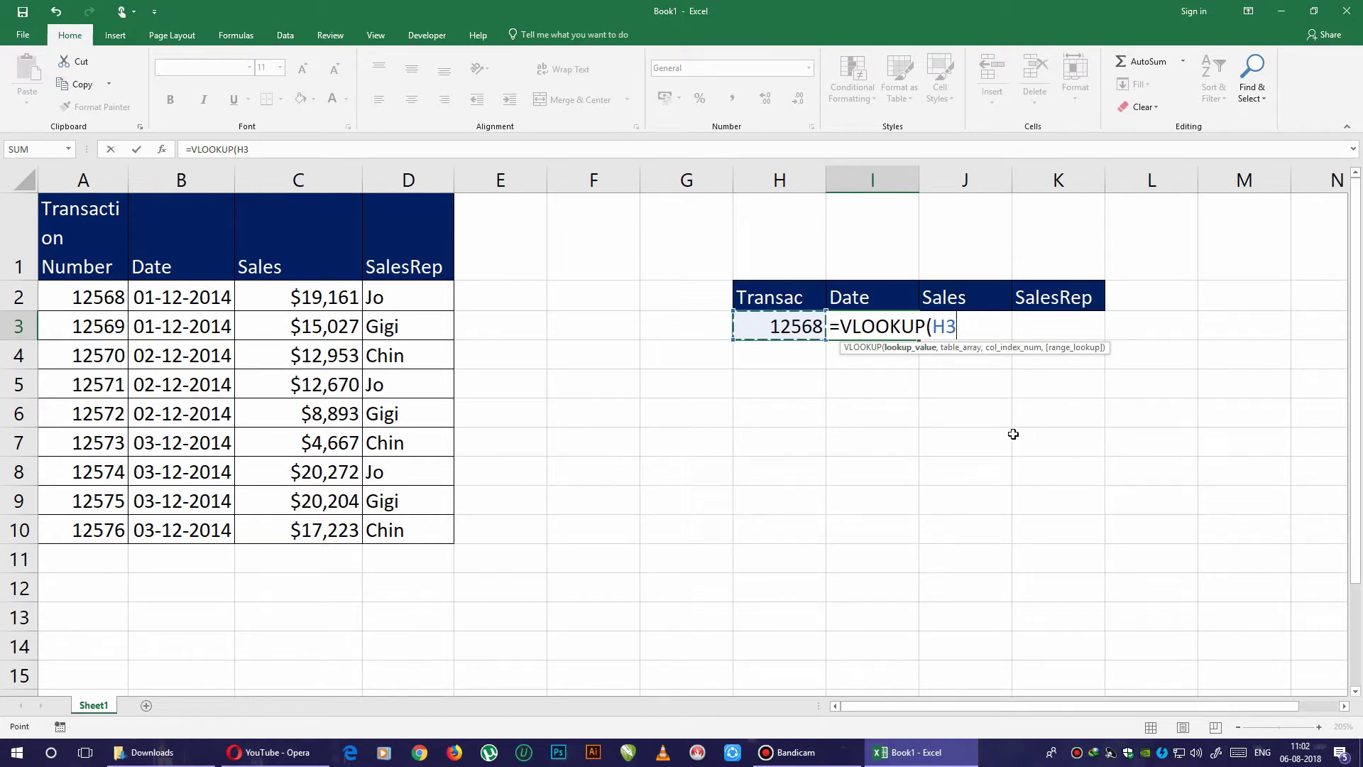
key(F4)
key(F4)
key(F4)
text($H3,)
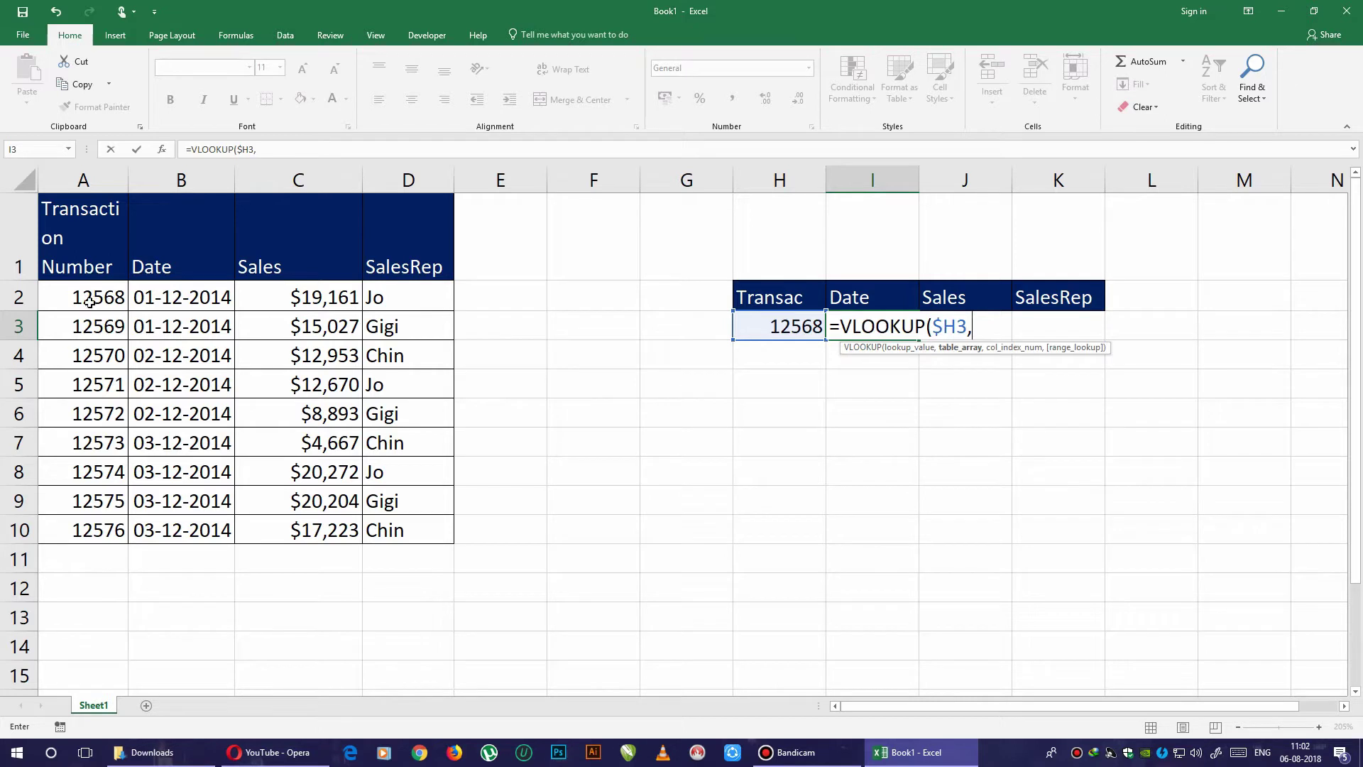
drag(89, 302, 436, 529)
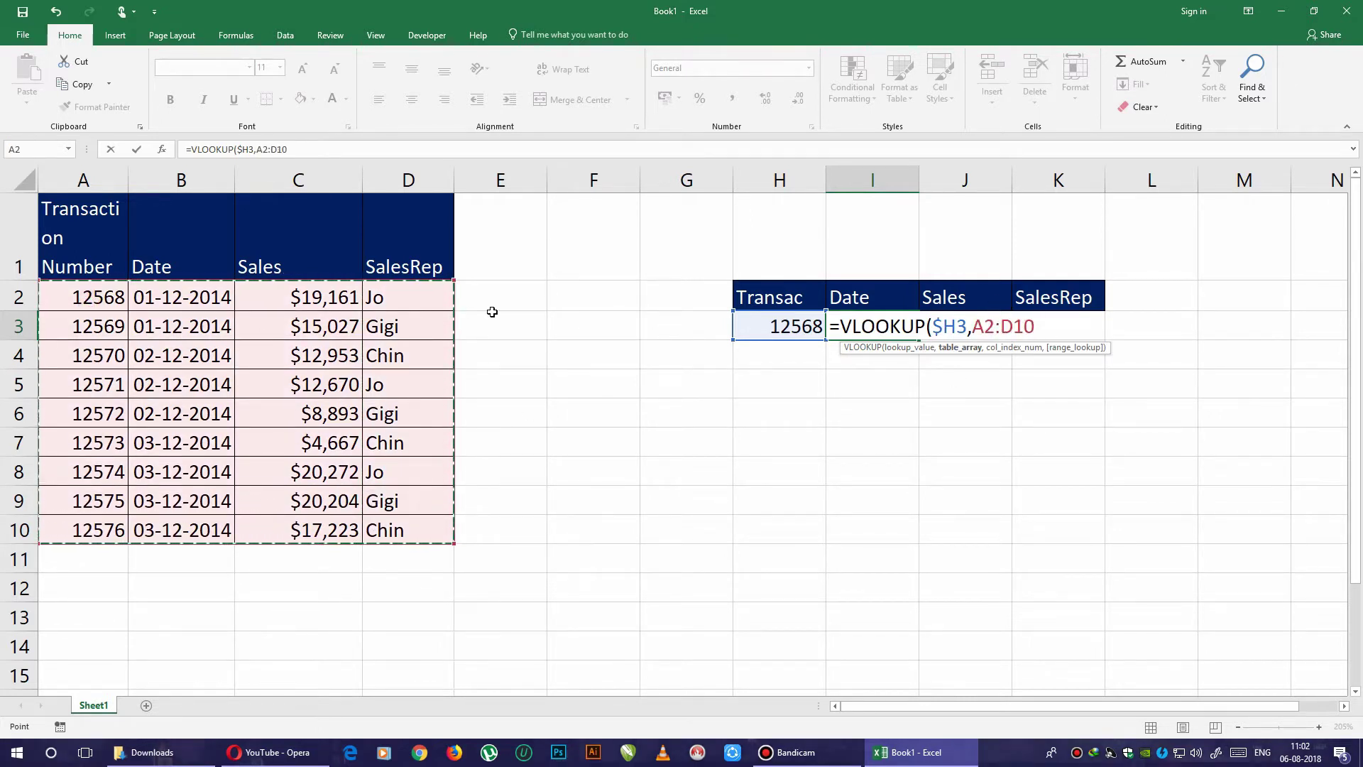
key(F4)
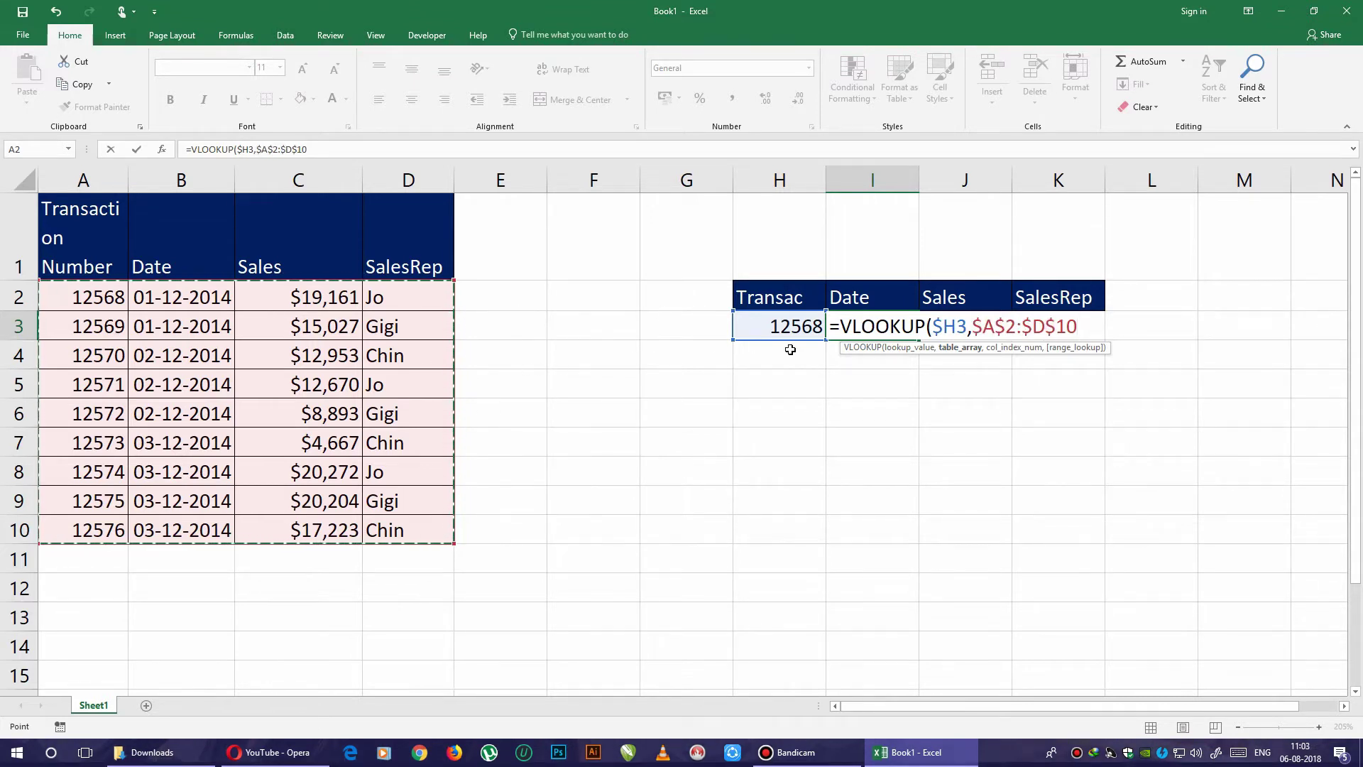
text(,)
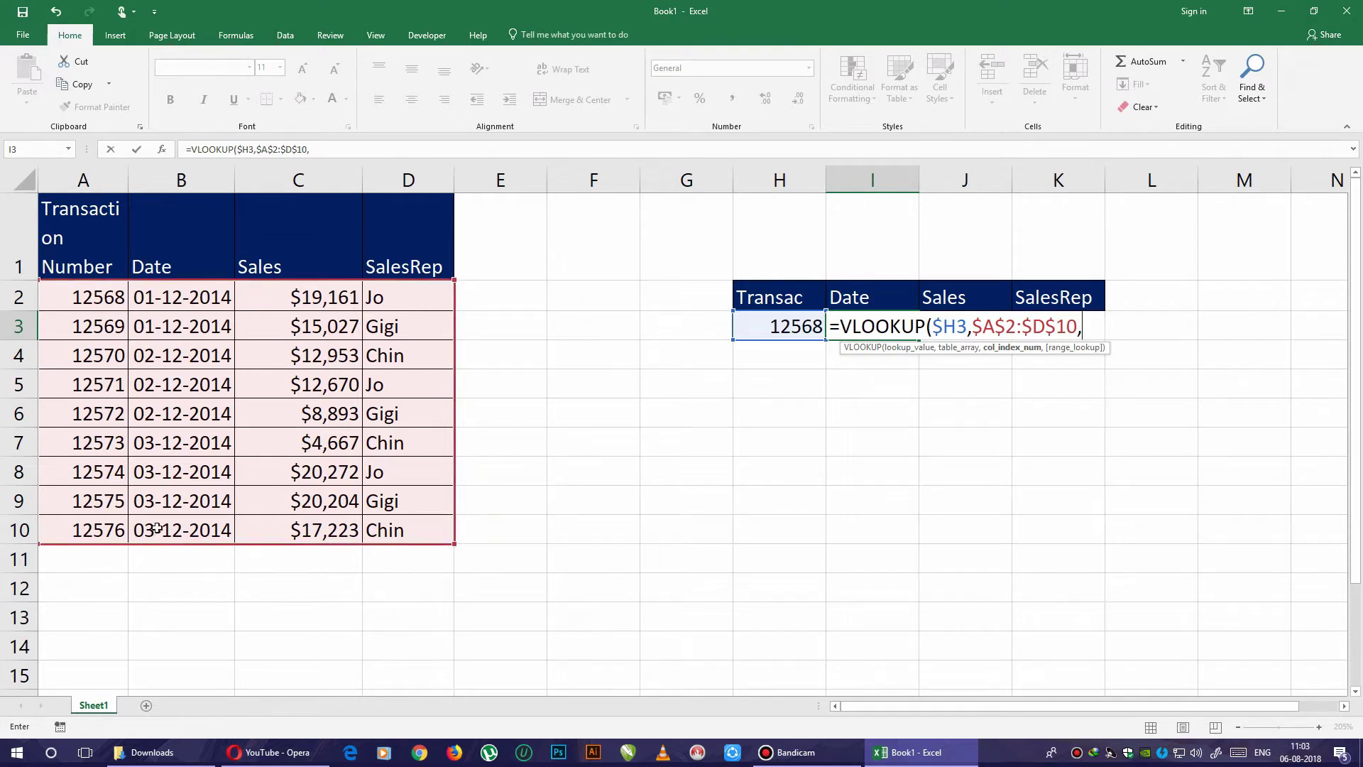
text(2)
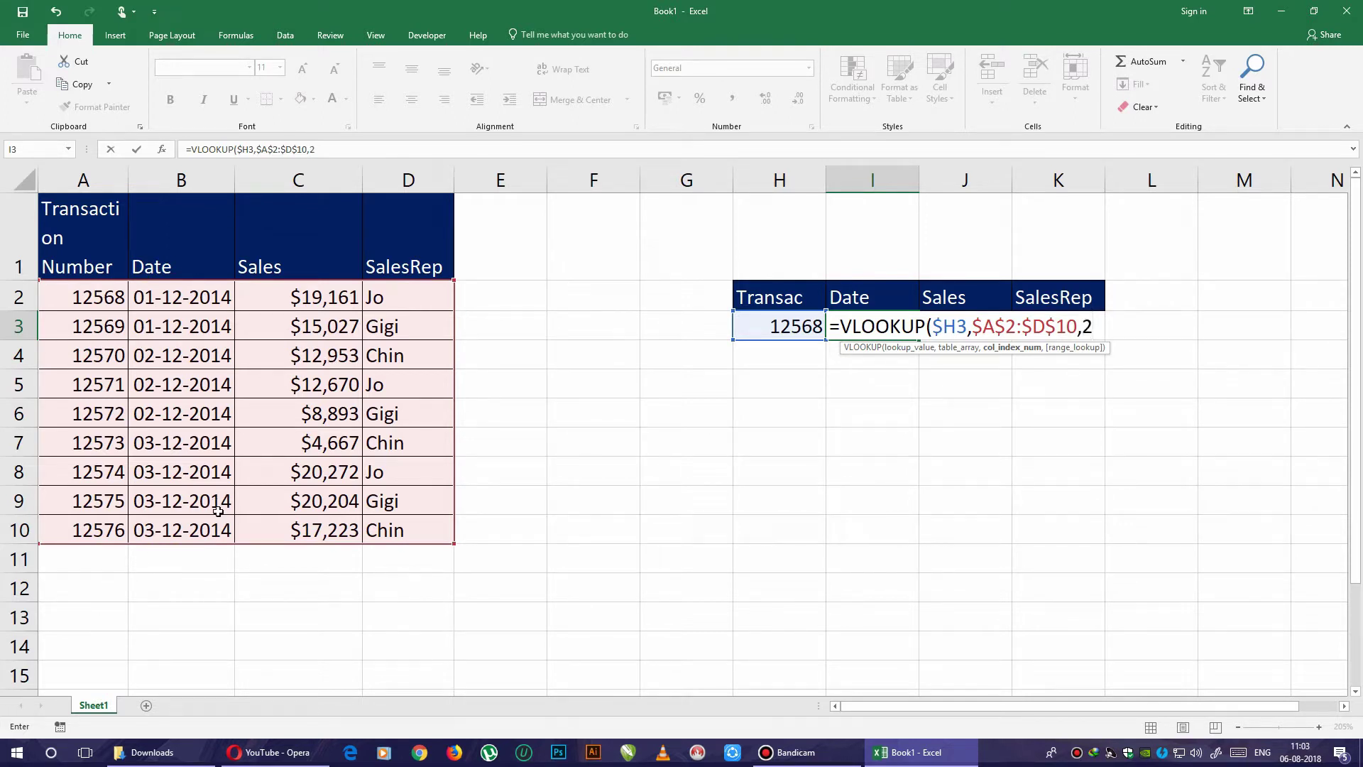
text(,)
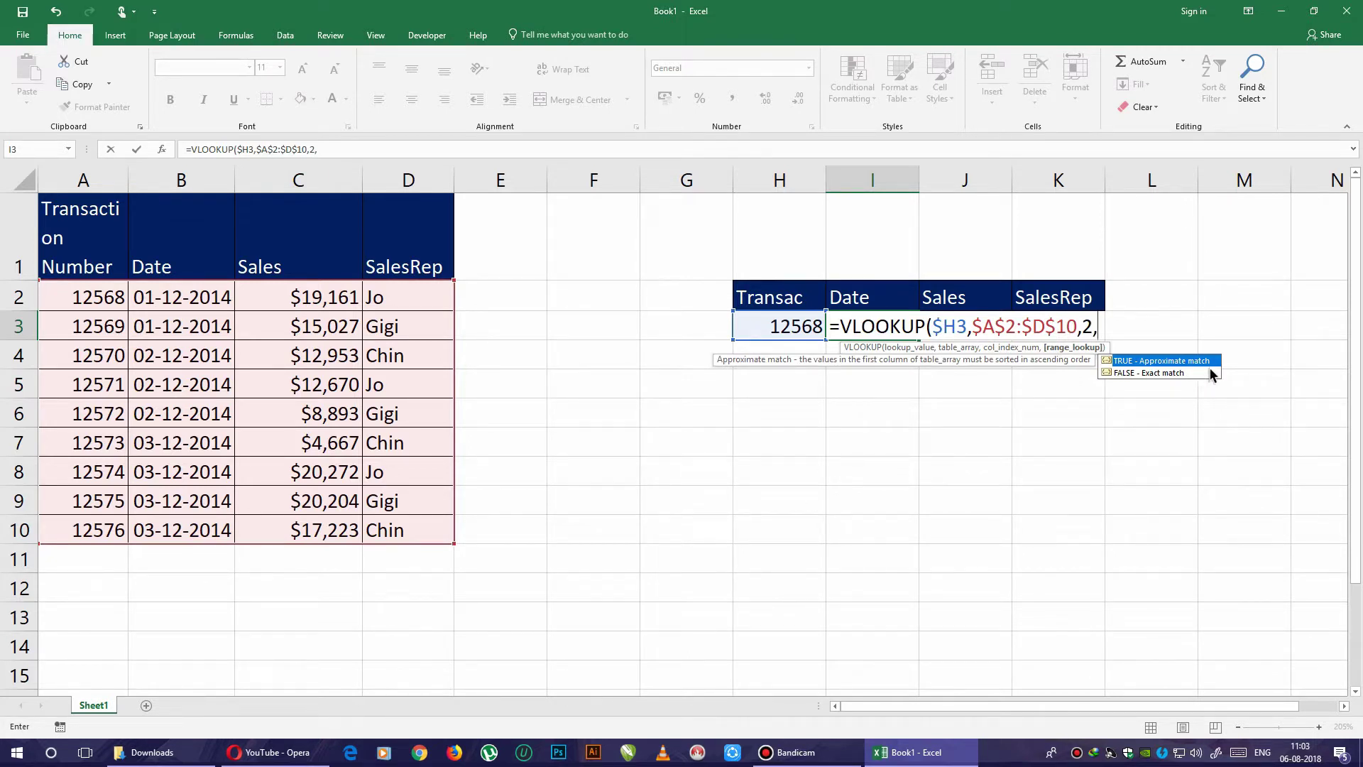
text(0))
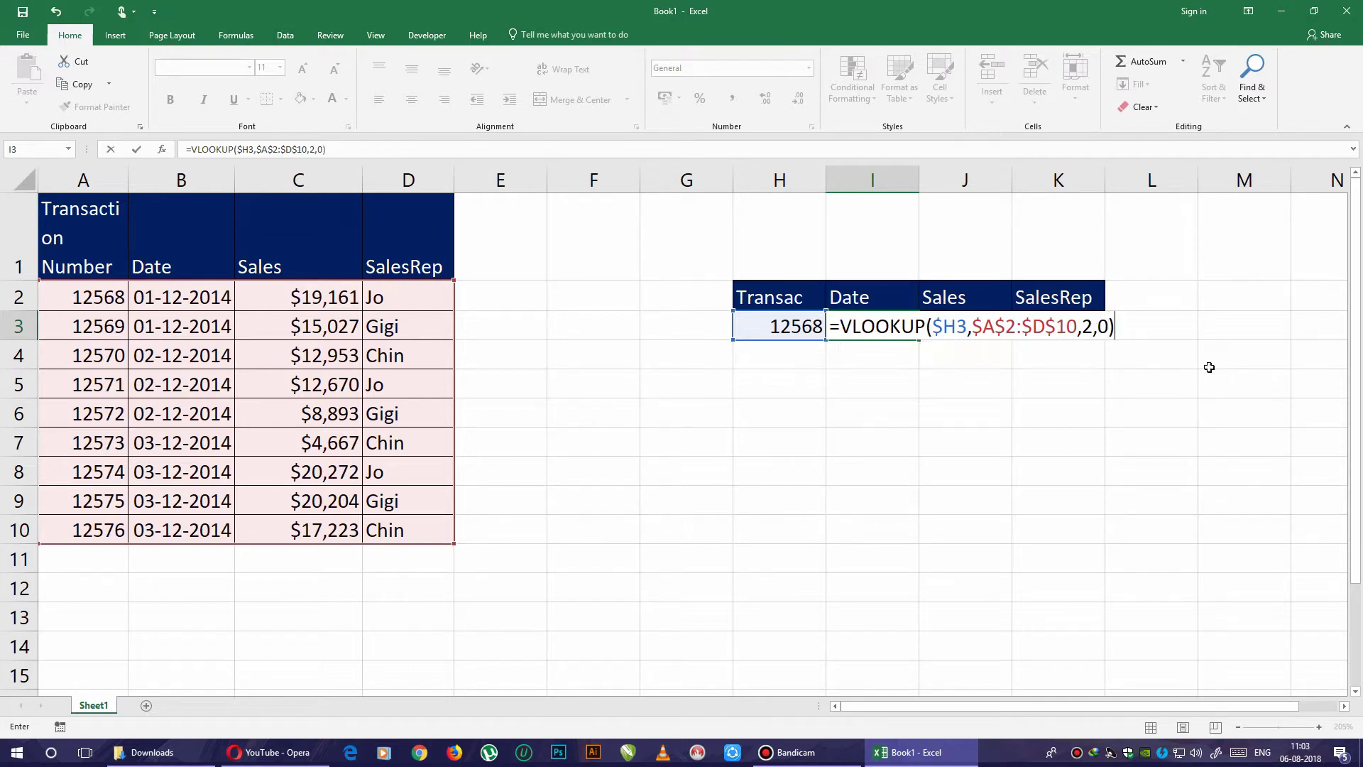
key(Return)
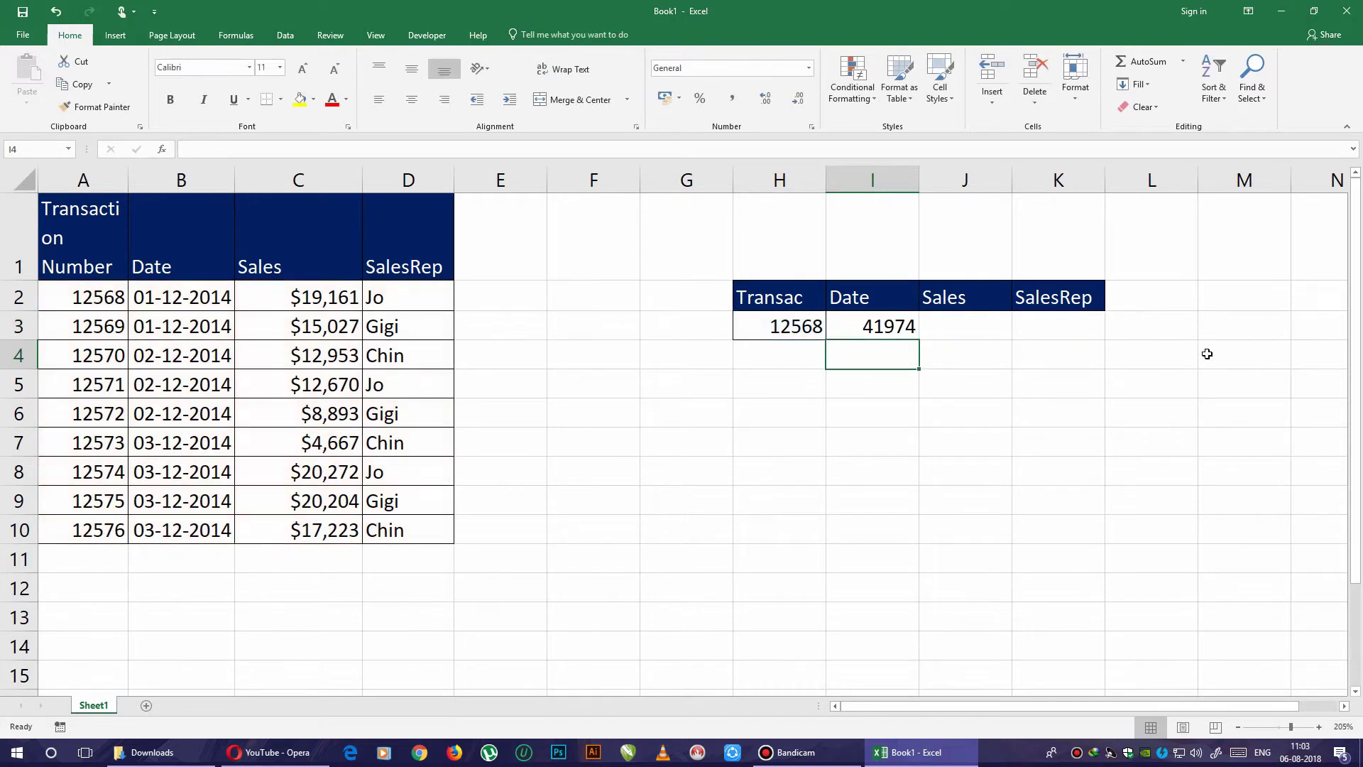
Format I3 as Short Date so it shows 01-12-2014.
click(891, 320)
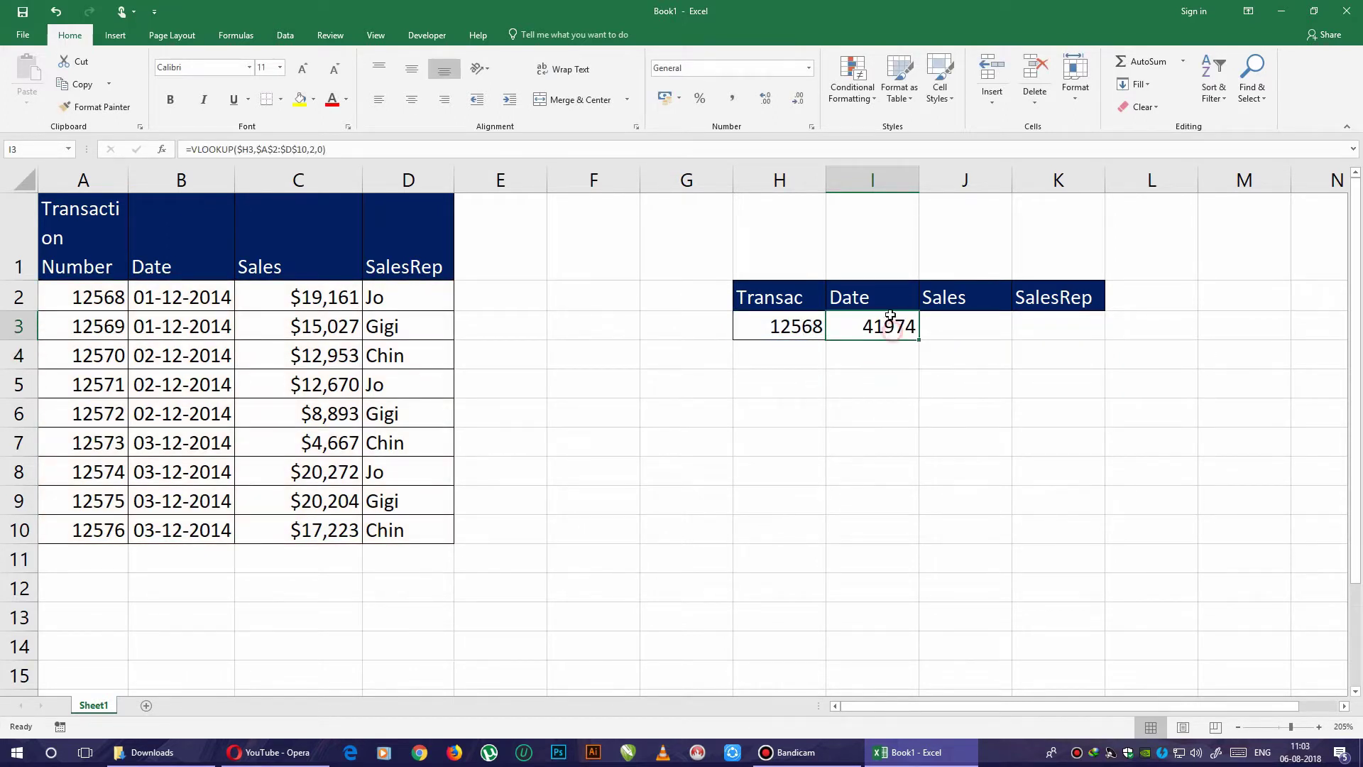
click(808, 68)
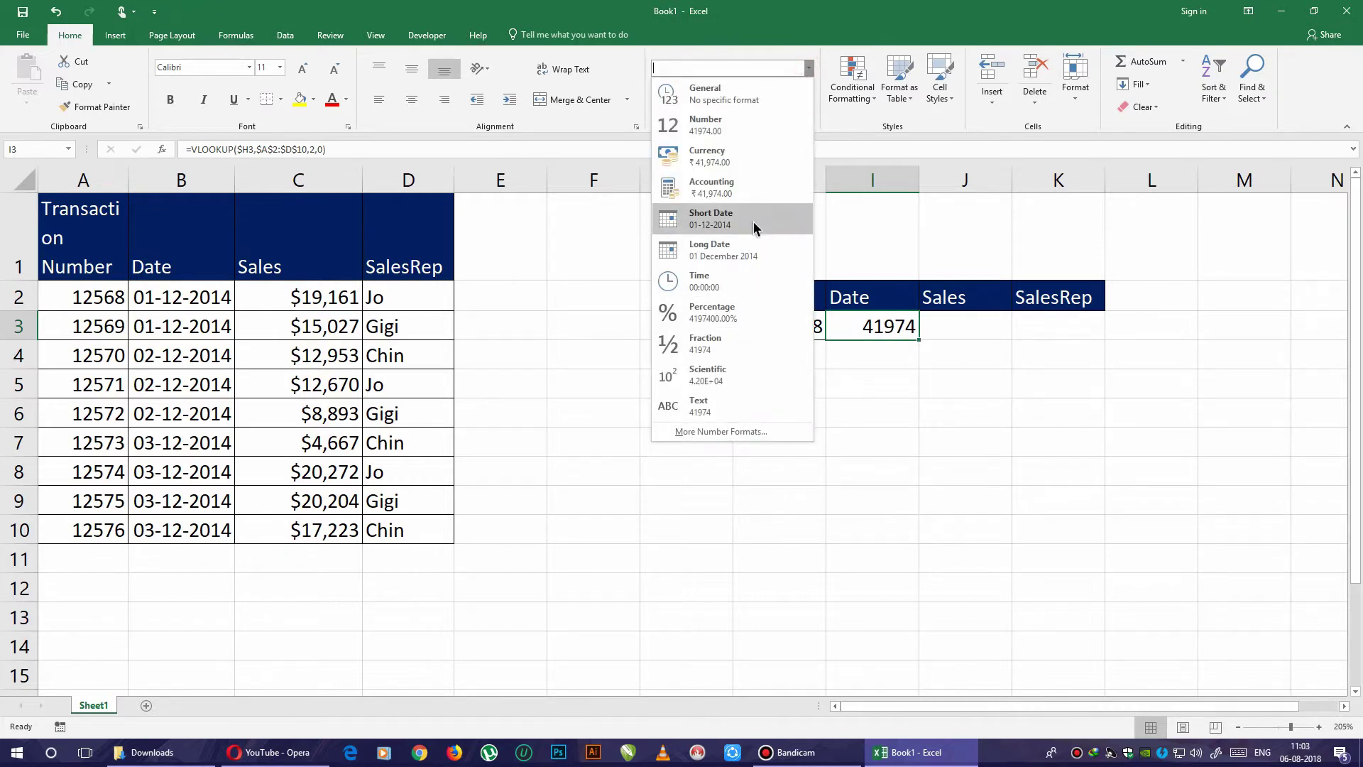
click(768, 215)
click(895, 383)
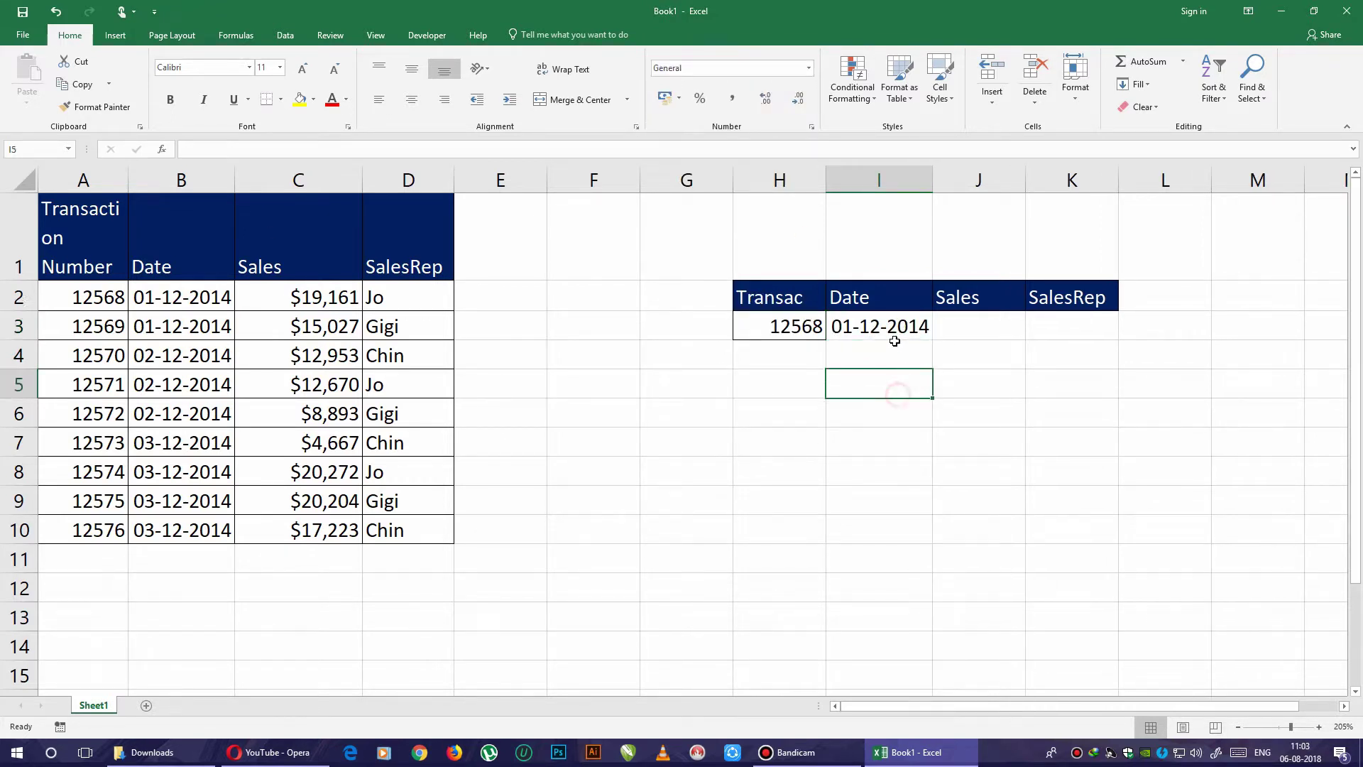
click(892, 351)
click(220, 298)
drag(220, 298, 202, 298)
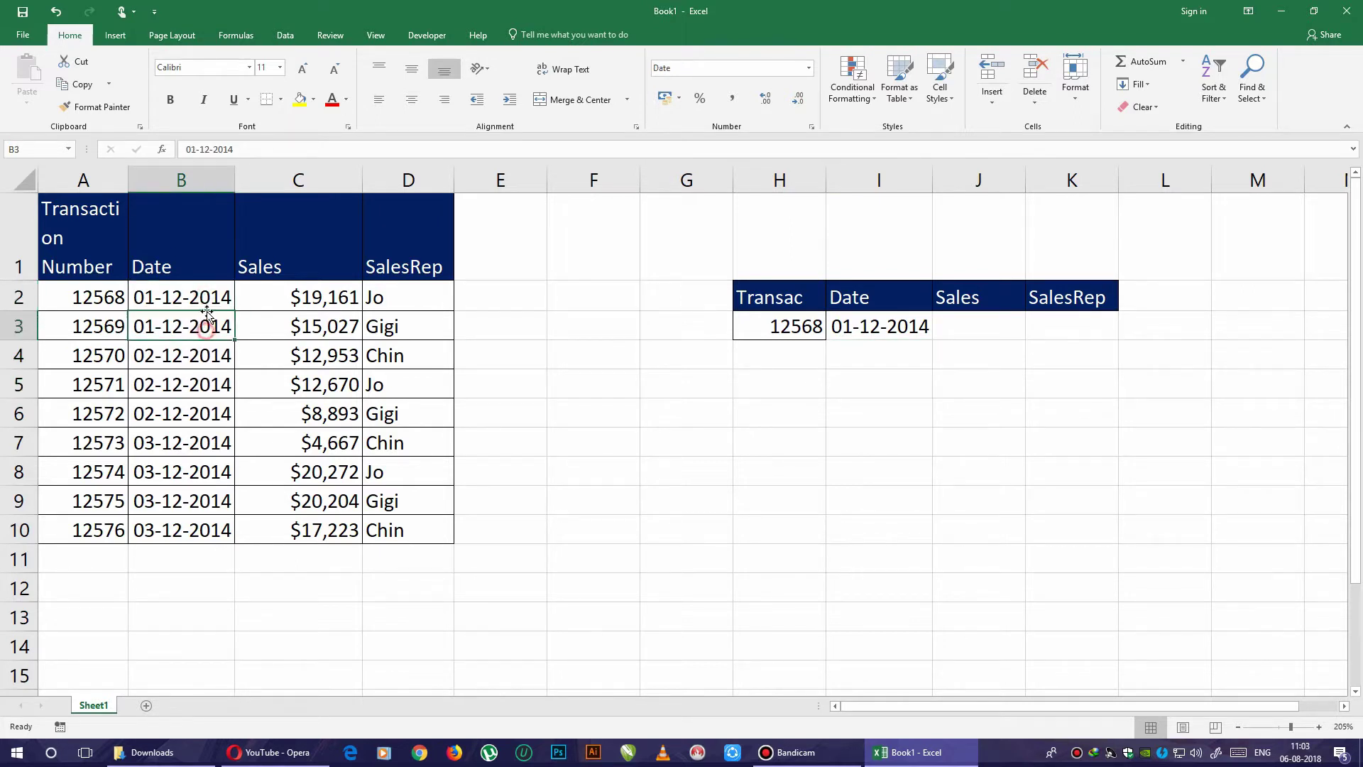
Fill the I3 lookup formula into J3:K3 and AutoFit columns J and K.
click(906, 325)
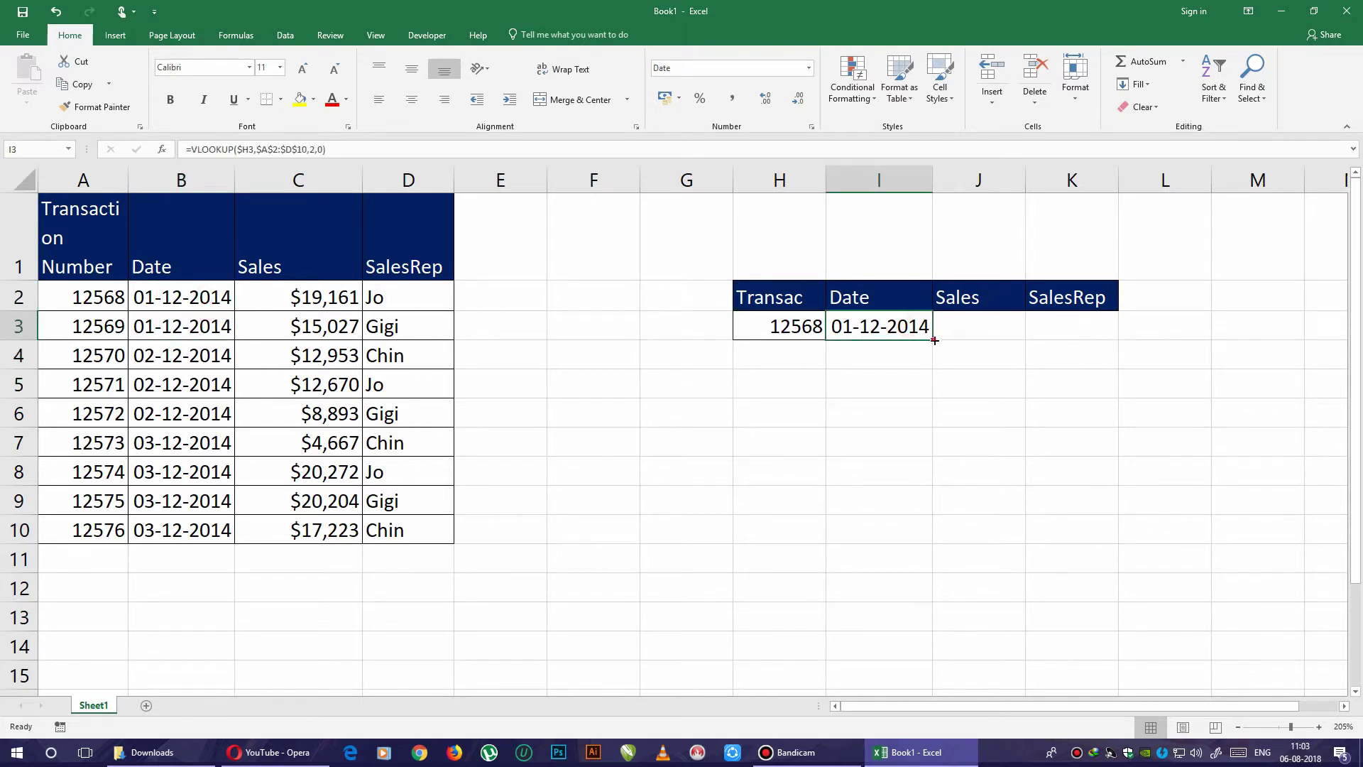
drag(935, 341, 1096, 334)
click(1073, 390)
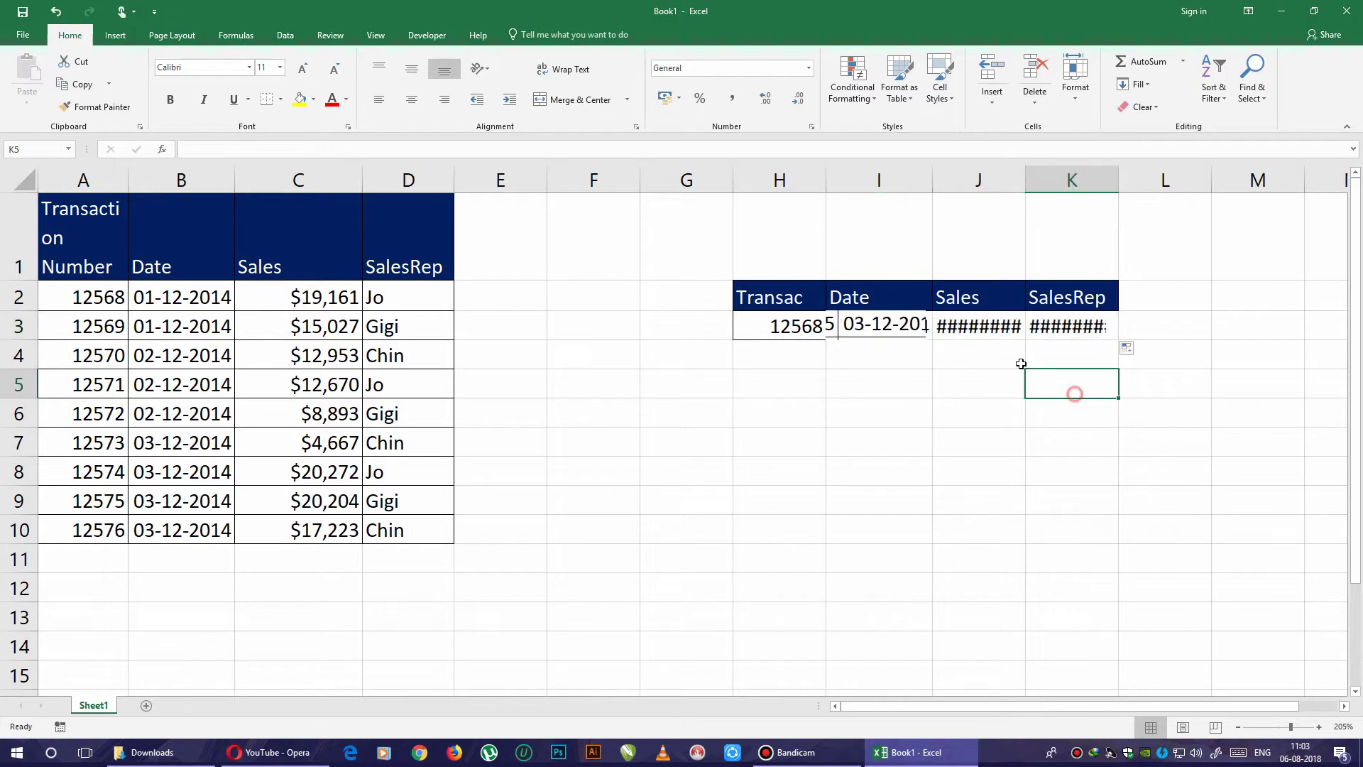
click(986, 313)
key(shift+Right)
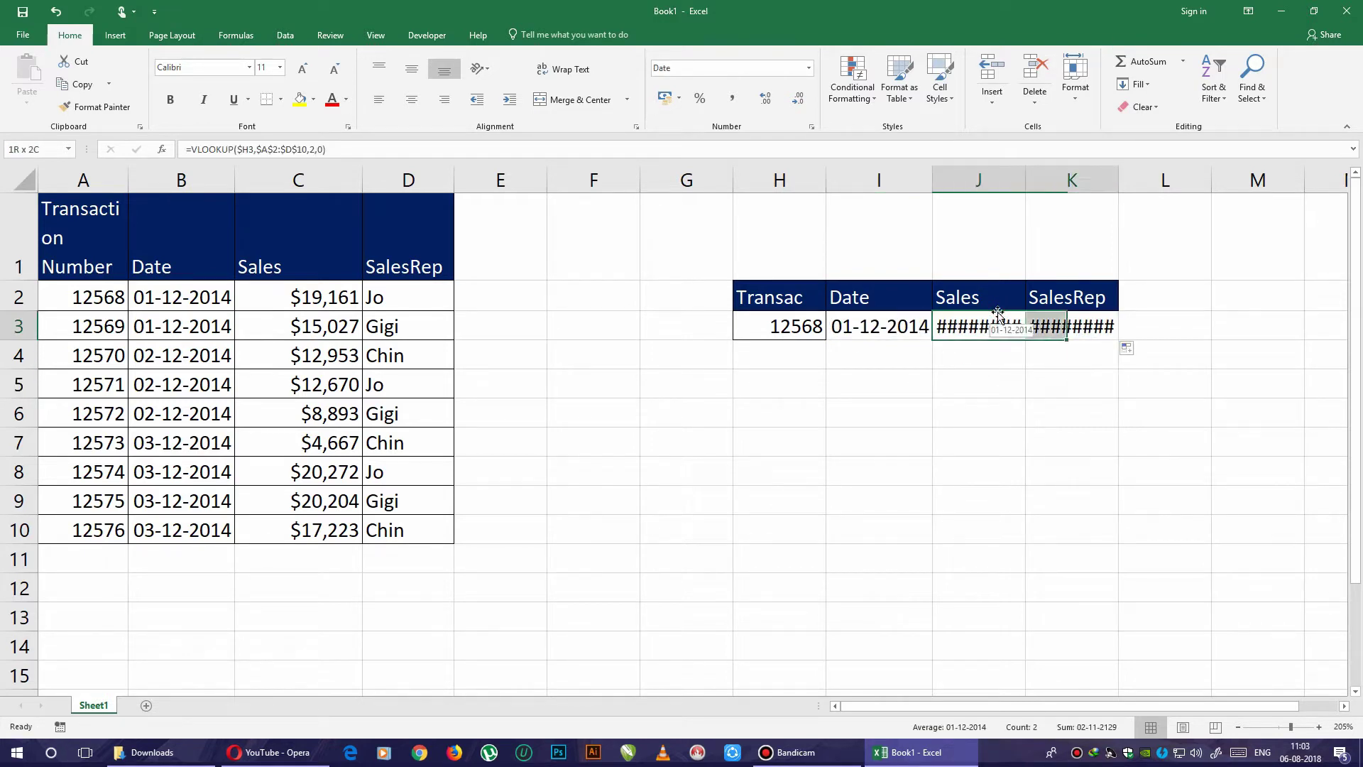
key(alt+h)
key(o)
key(i)
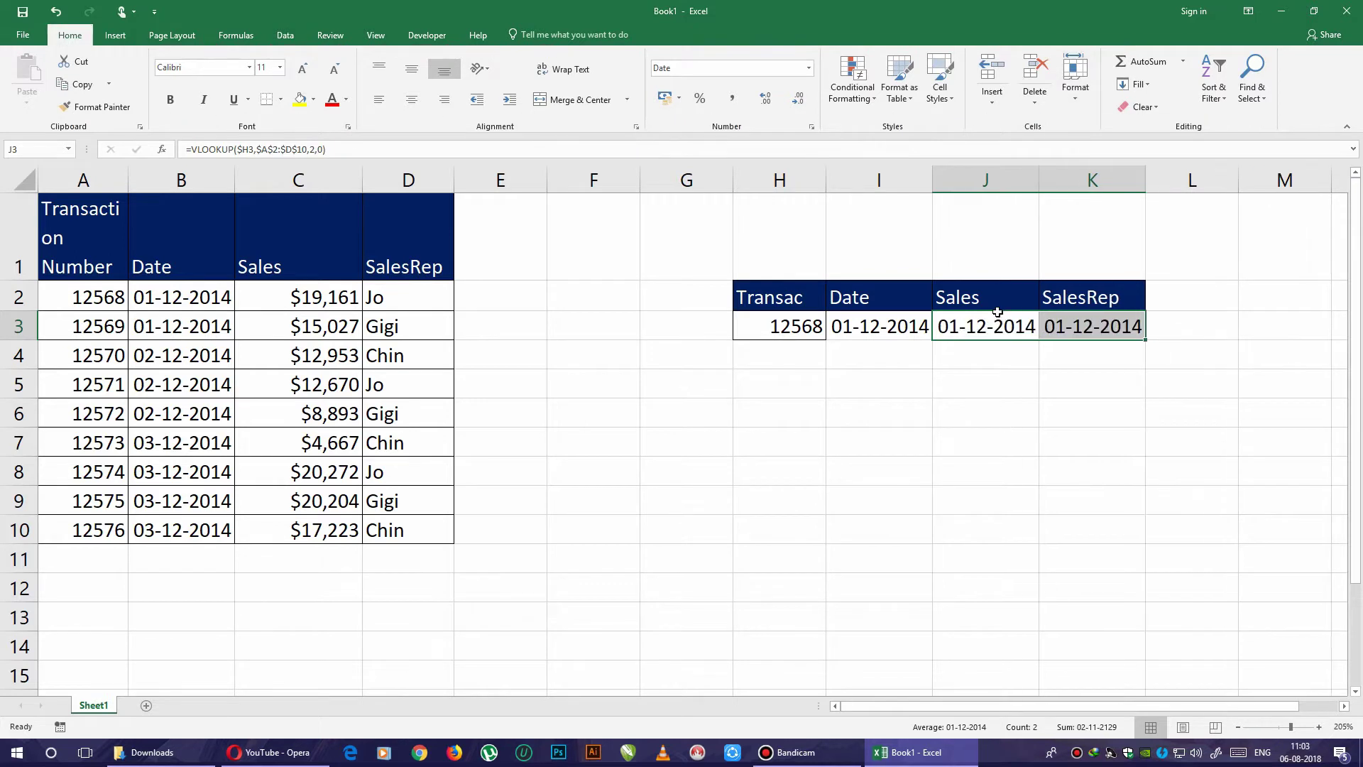
click(997, 313)
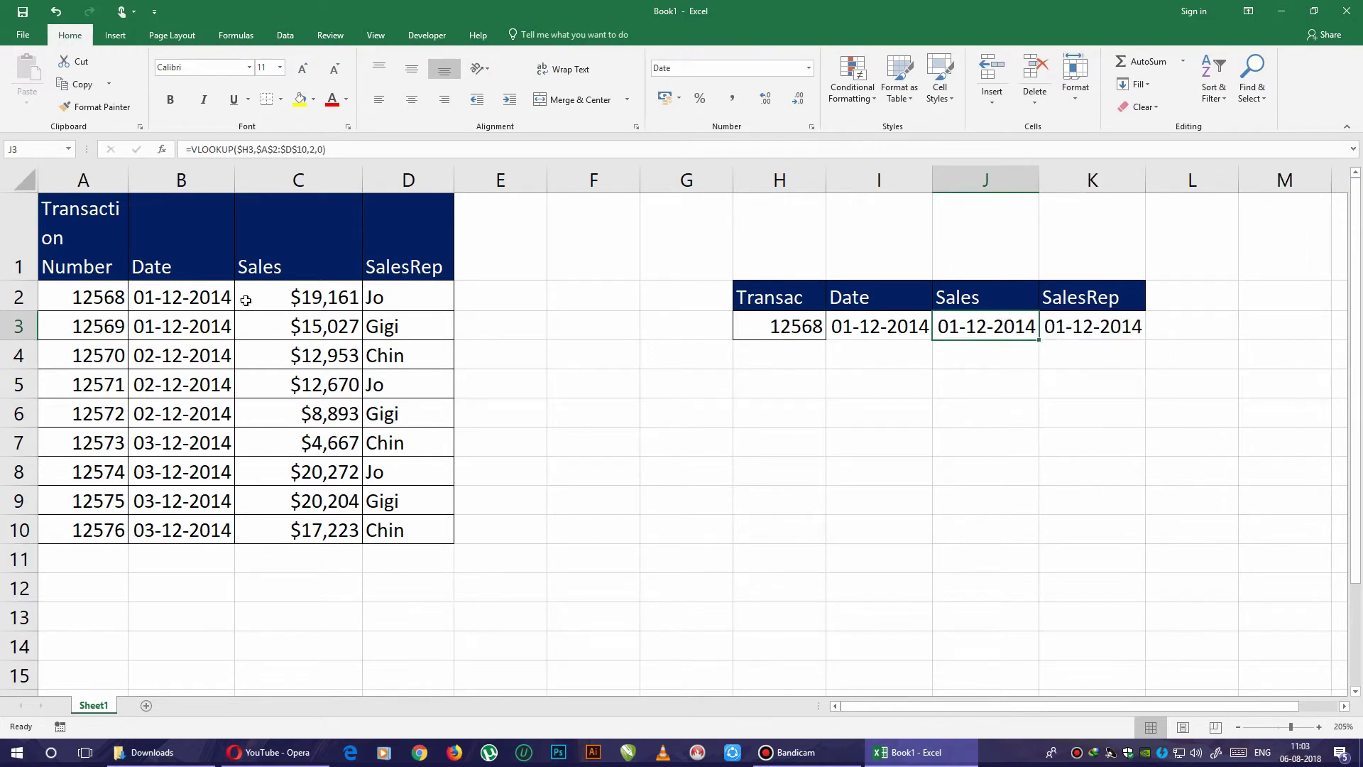
Change the J3 VLOOKUP column index from 2 to 3.
click(316, 149)
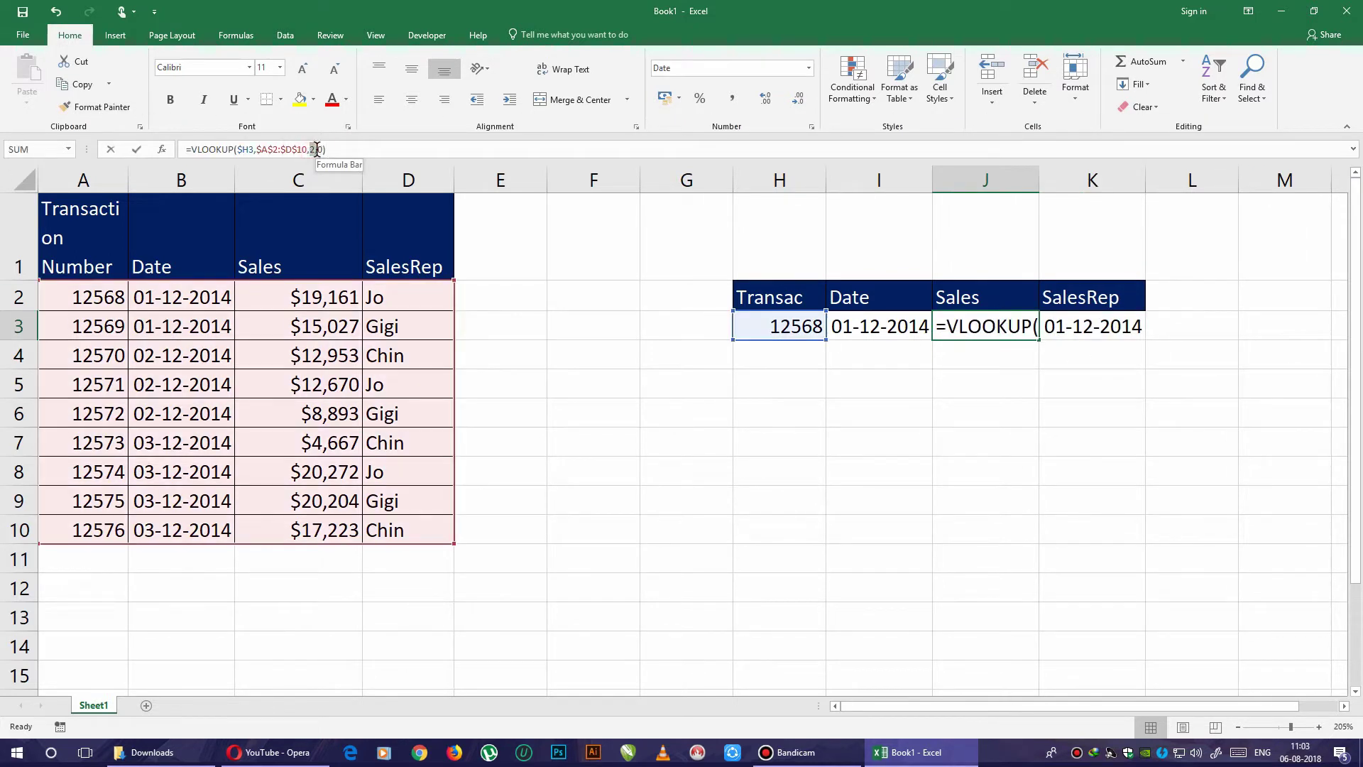
key(ctrl+Return)
key(Right)
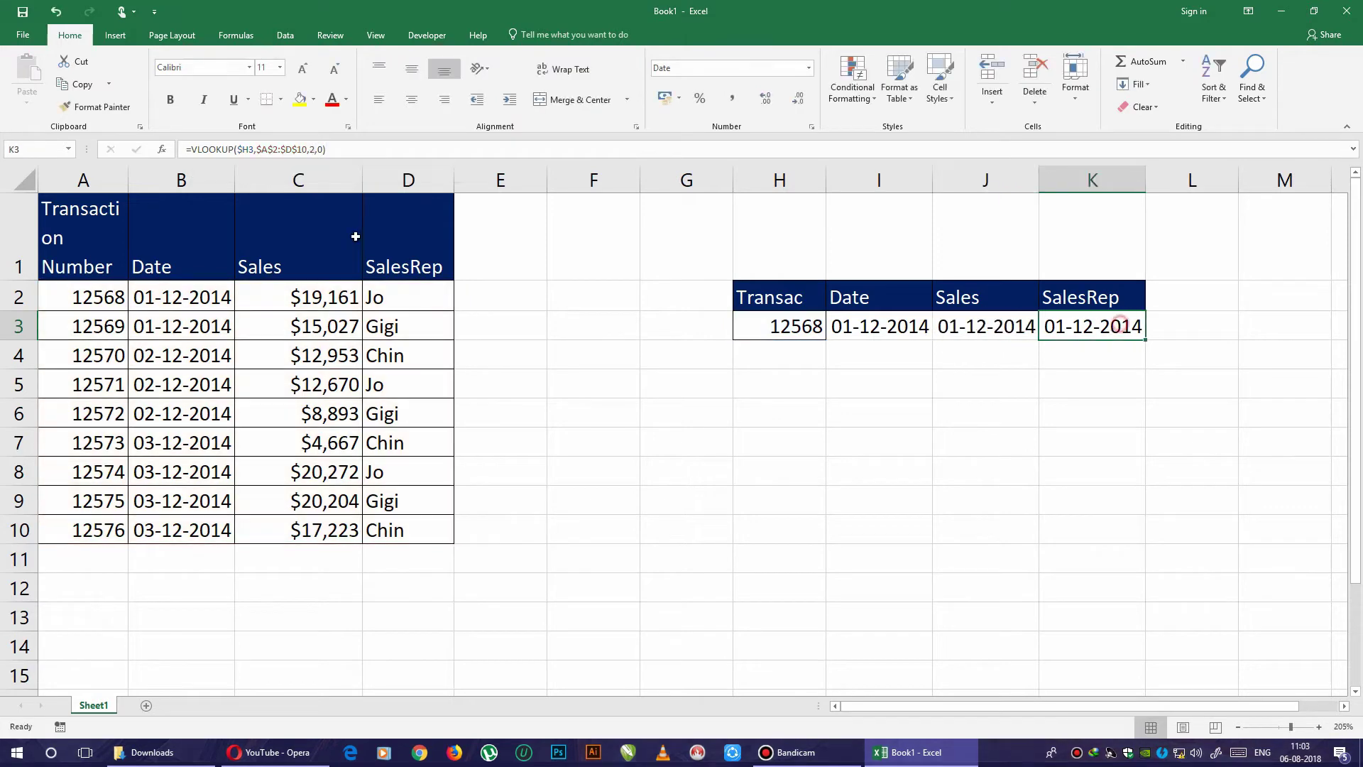
click(315, 149)
key(Escape)
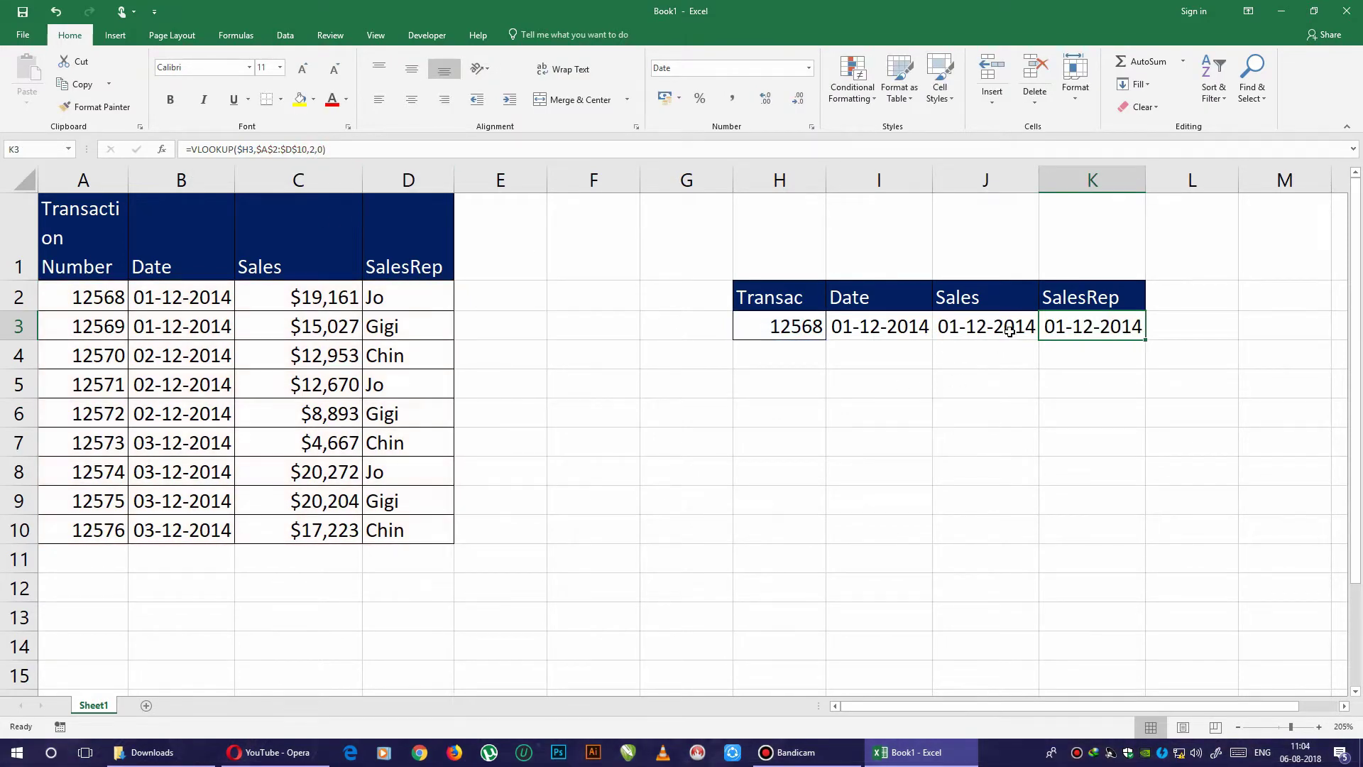
click(997, 328)
click(315, 149)
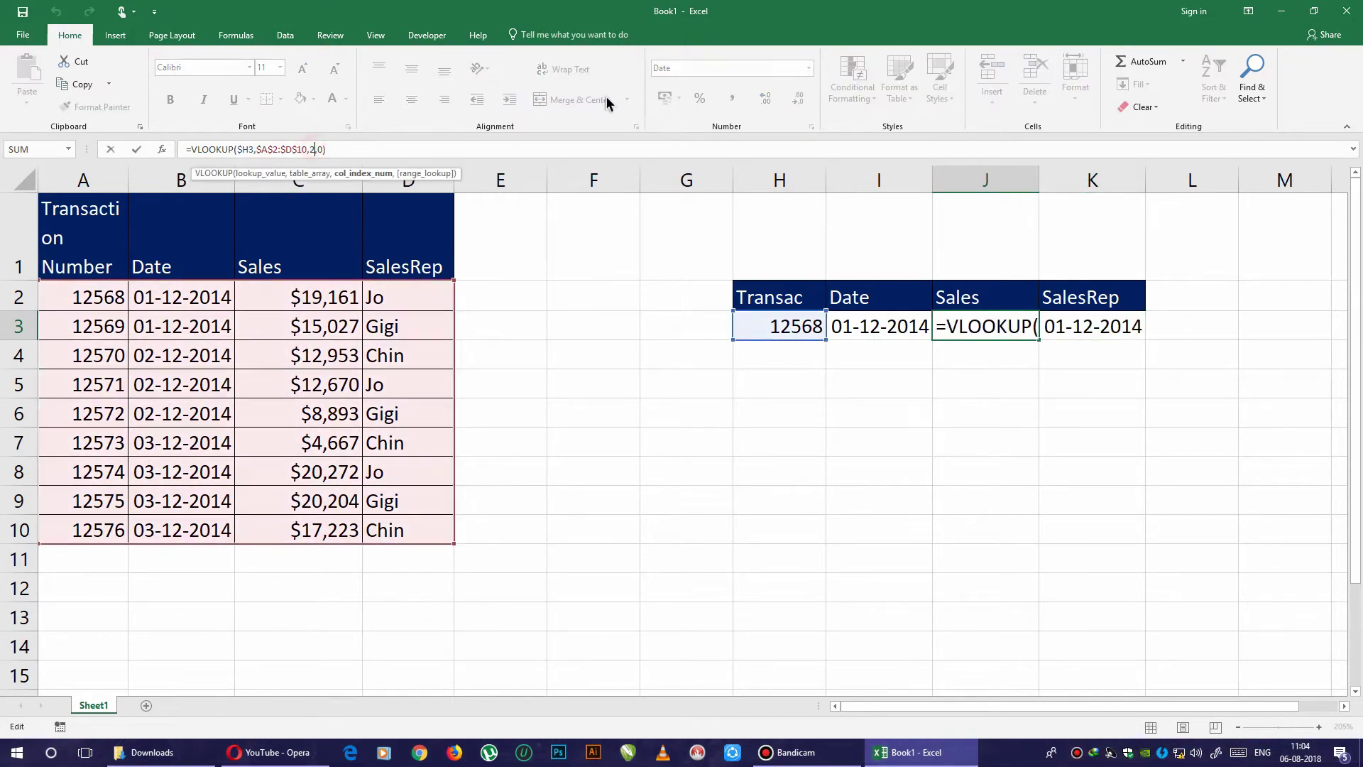
key(BackSpace)
text(3)
key(Return)
key(Right)
Change the K3 VLOOKUP column index to 4 so it returns the SalesRep.
key(Up)
key(F2)
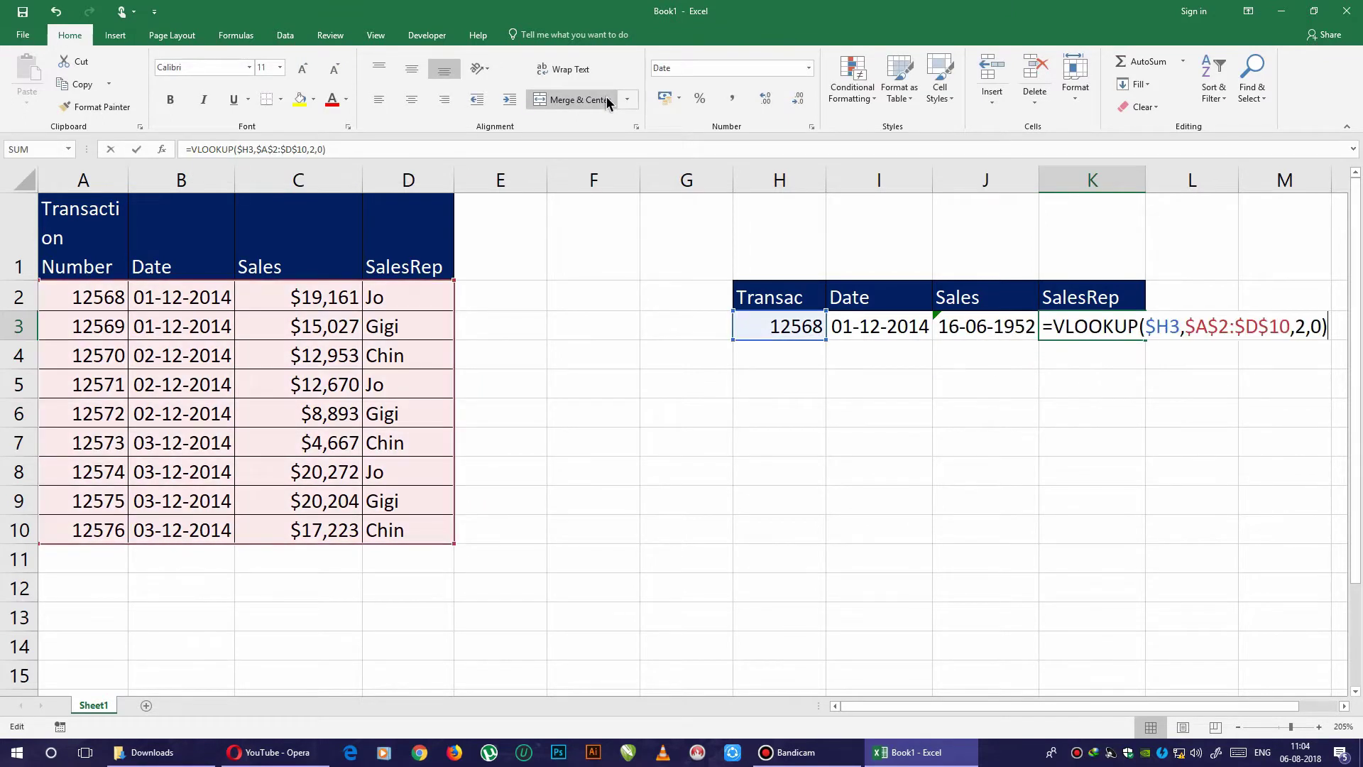
key(Left)
key(Left)
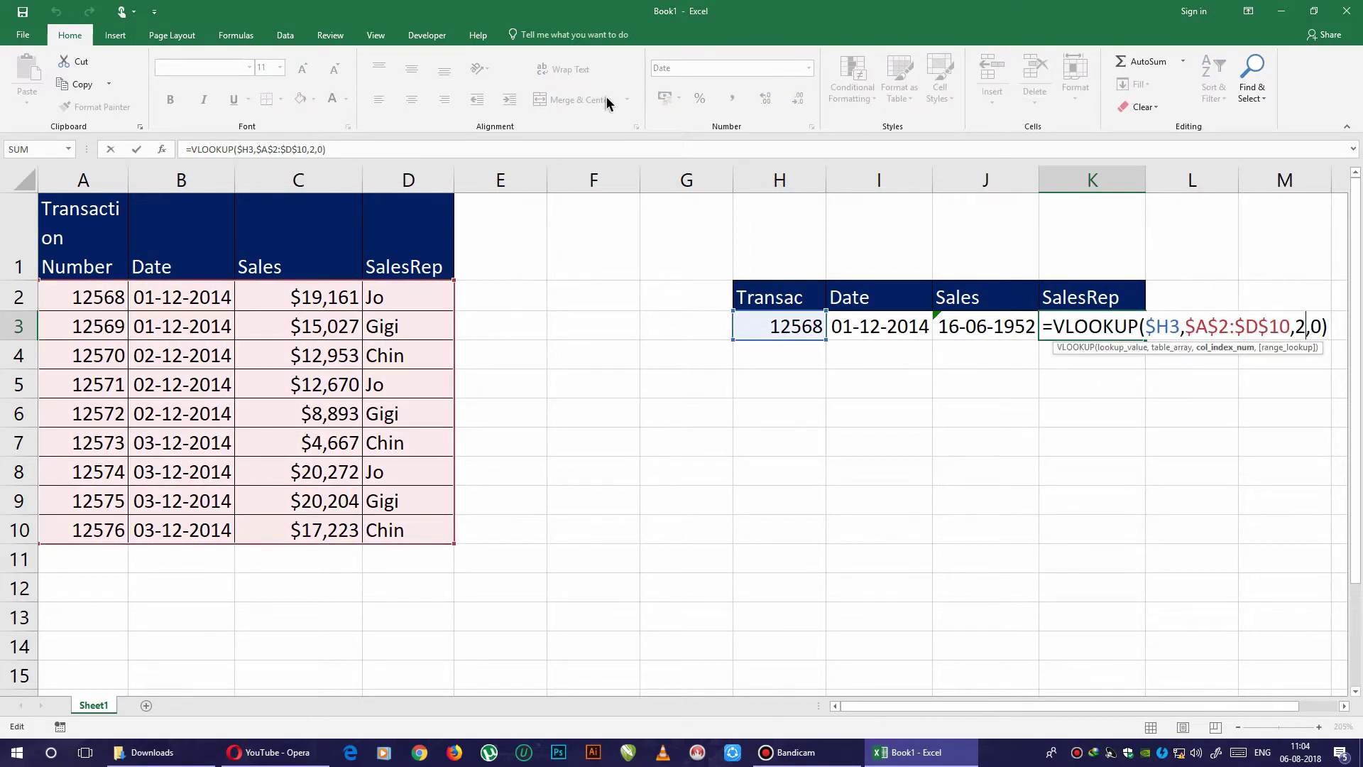
key(BackSpace)
text(4)
key(Return)
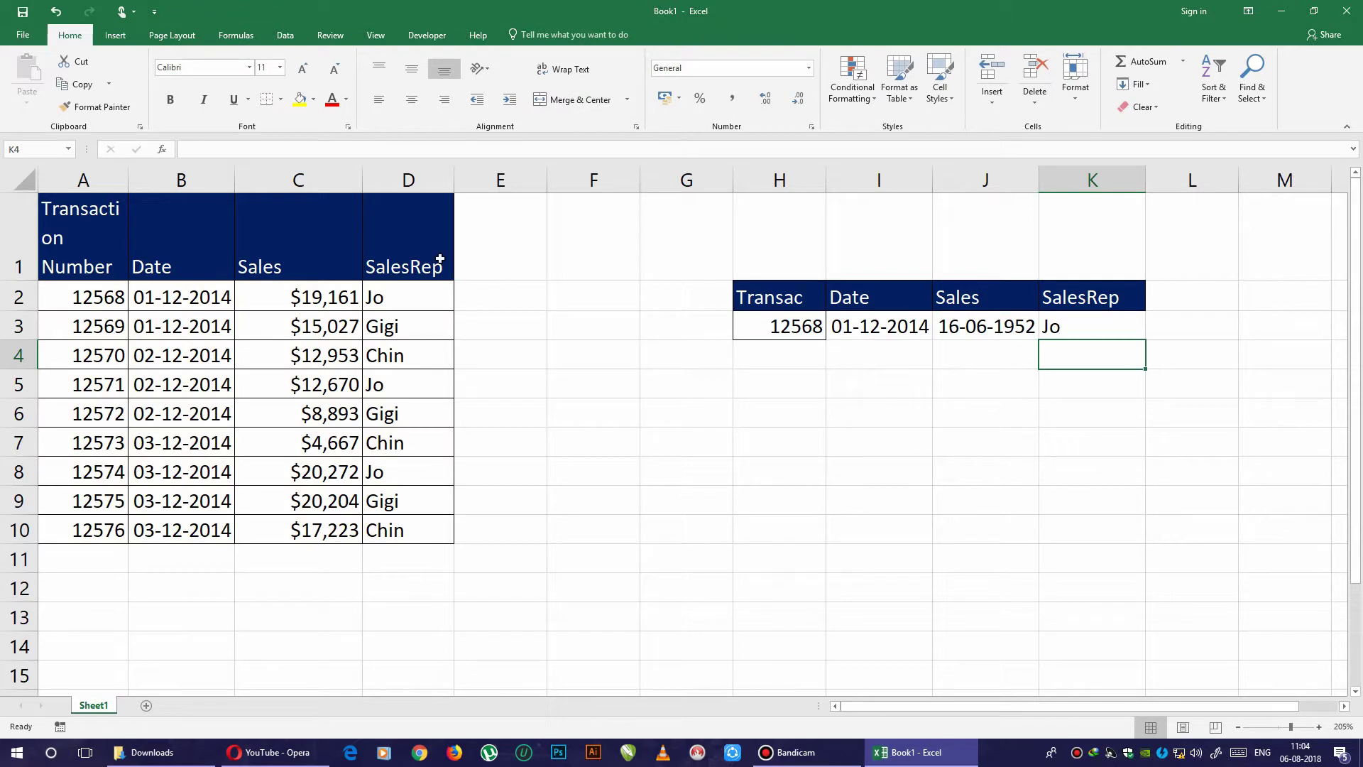
Switch J3 from date format to Number so it reads 19161.00.
click(969, 324)
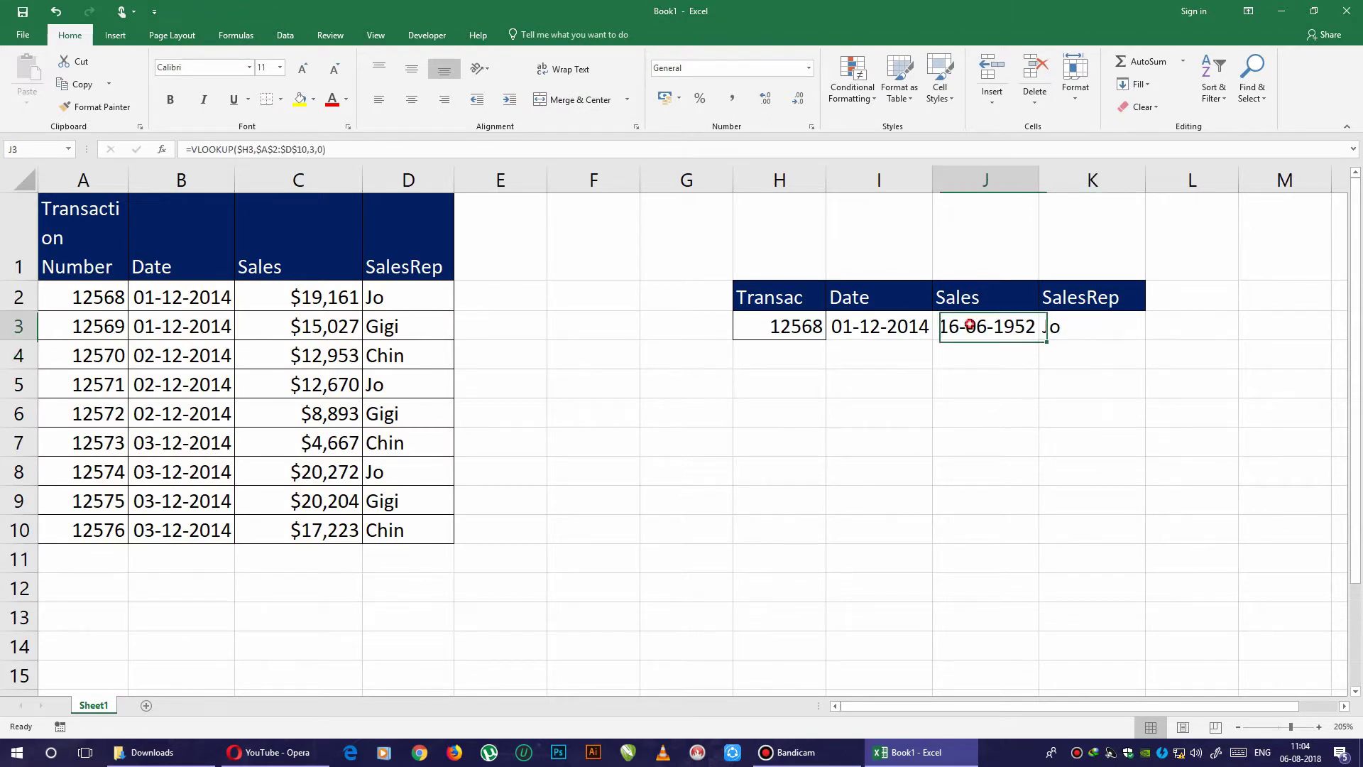
click(809, 67)
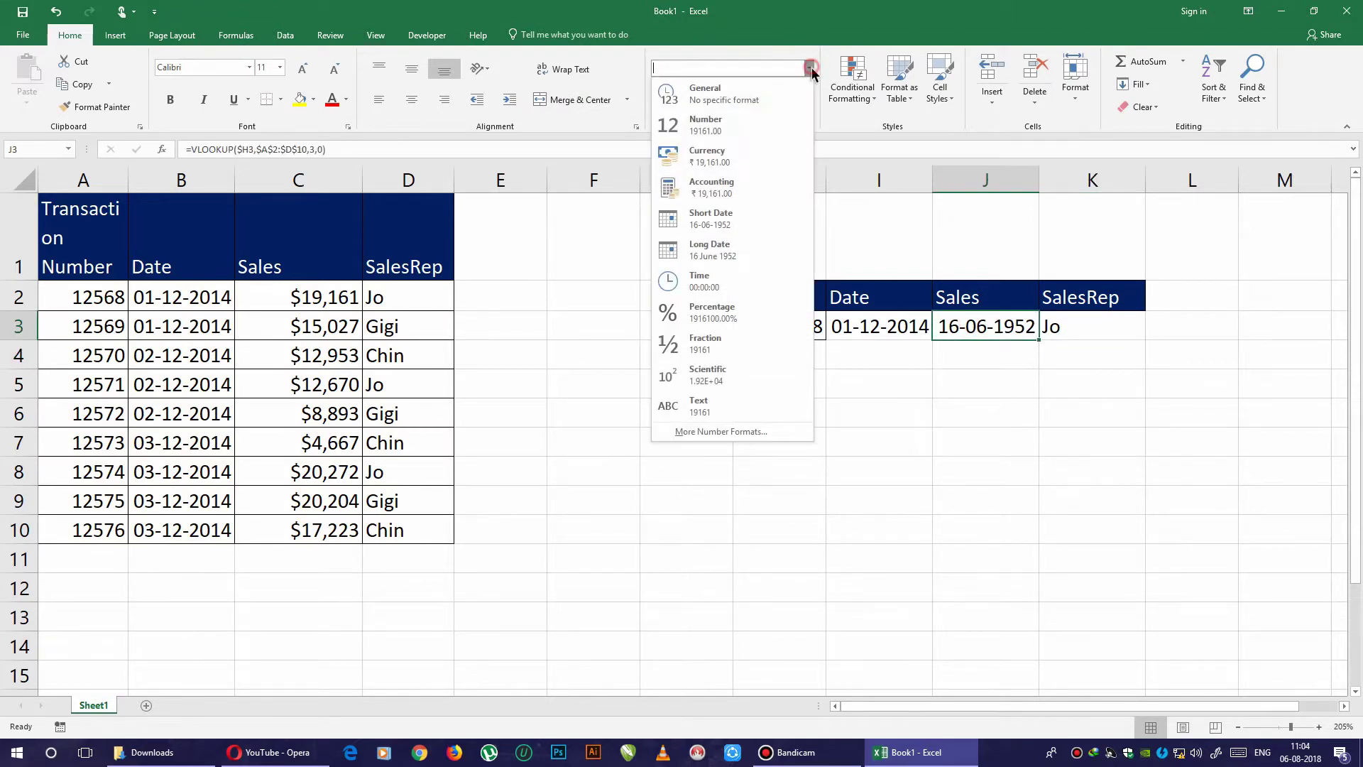
click(706, 125)
click(1028, 459)
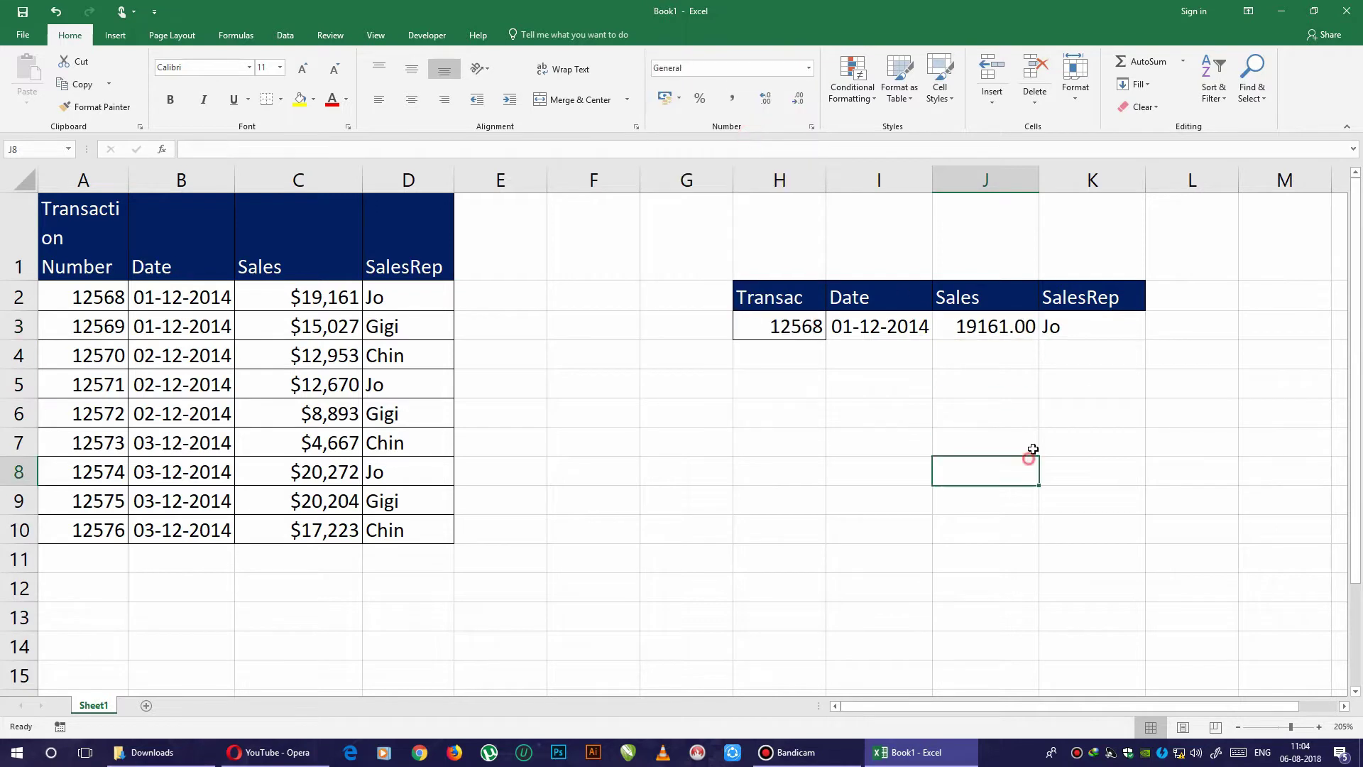
click(1000, 328)
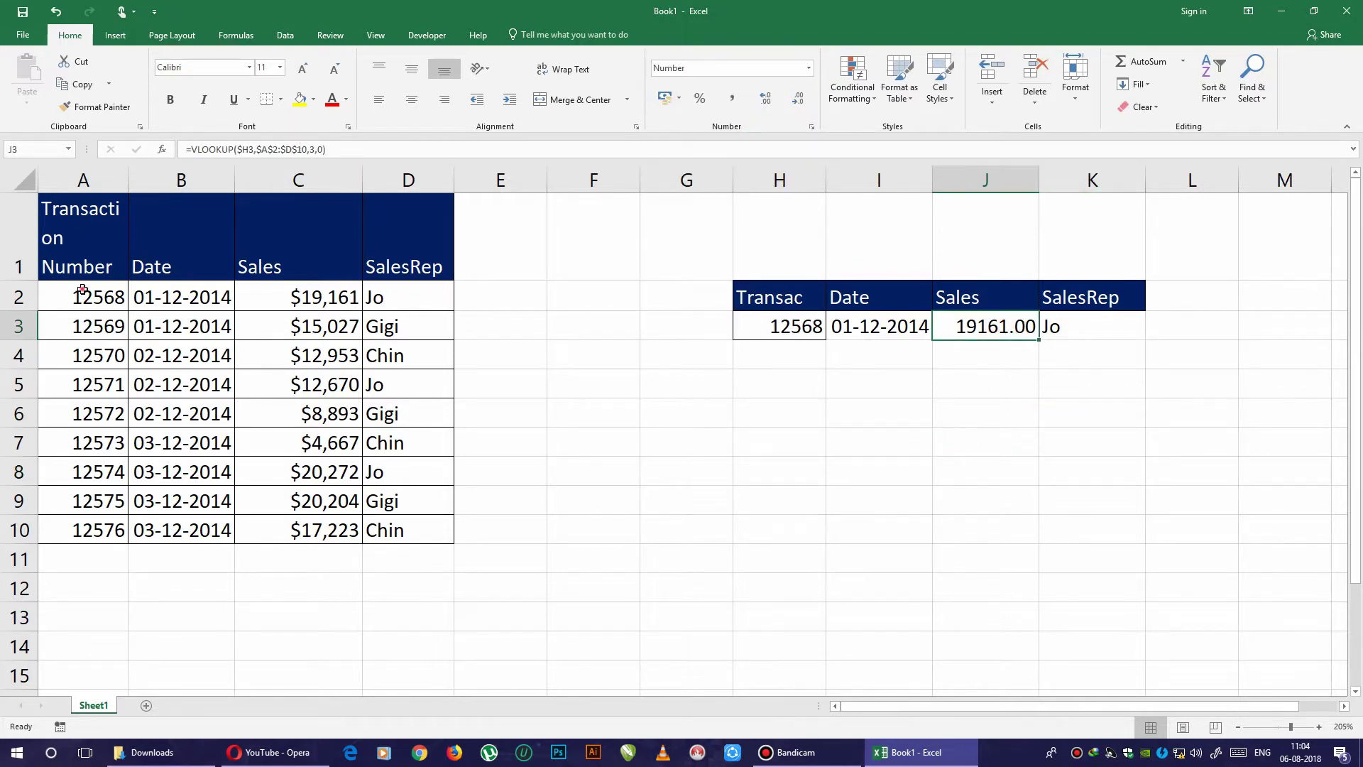
drag(83, 289, 426, 529)
Replace I3's fixed column index with COLUMN(B2) in its VLOOKUP formula.
click(901, 383)
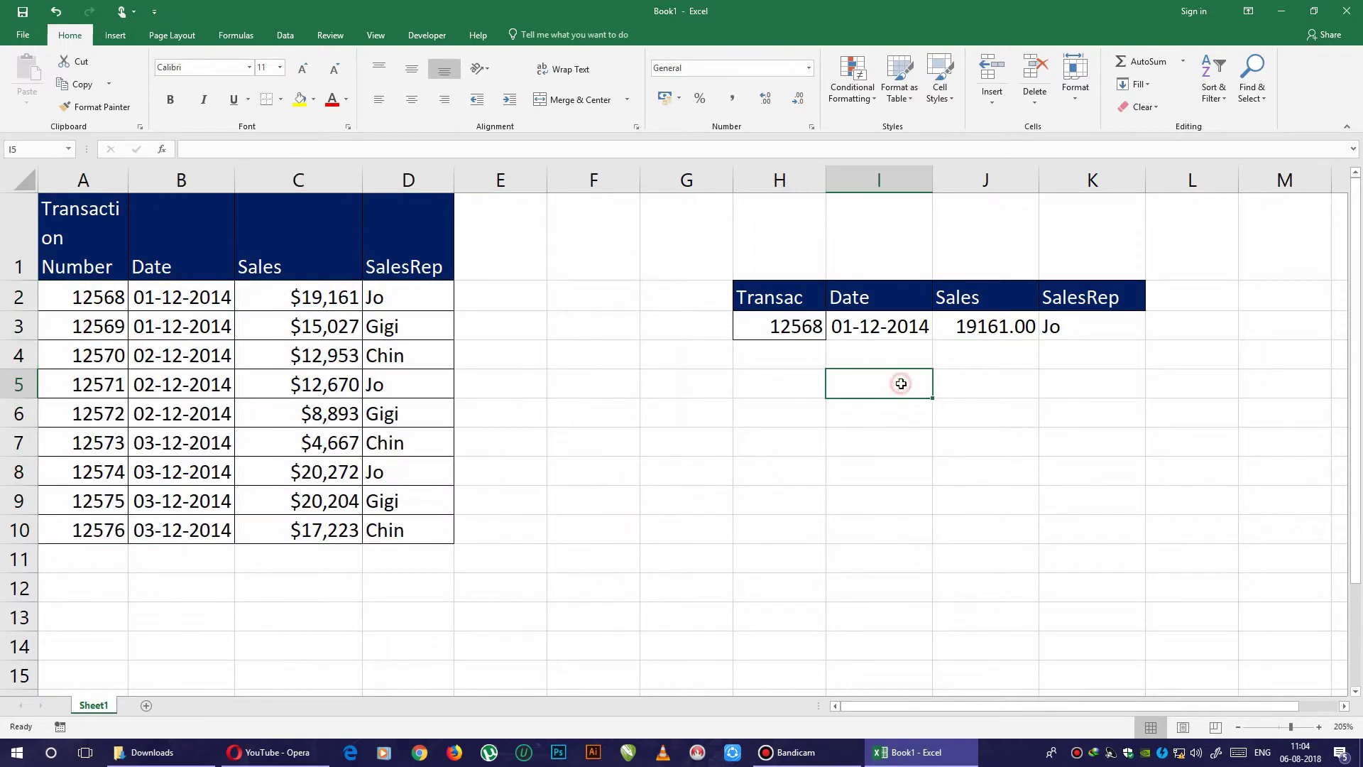
click(913, 320)
click(1000, 323)
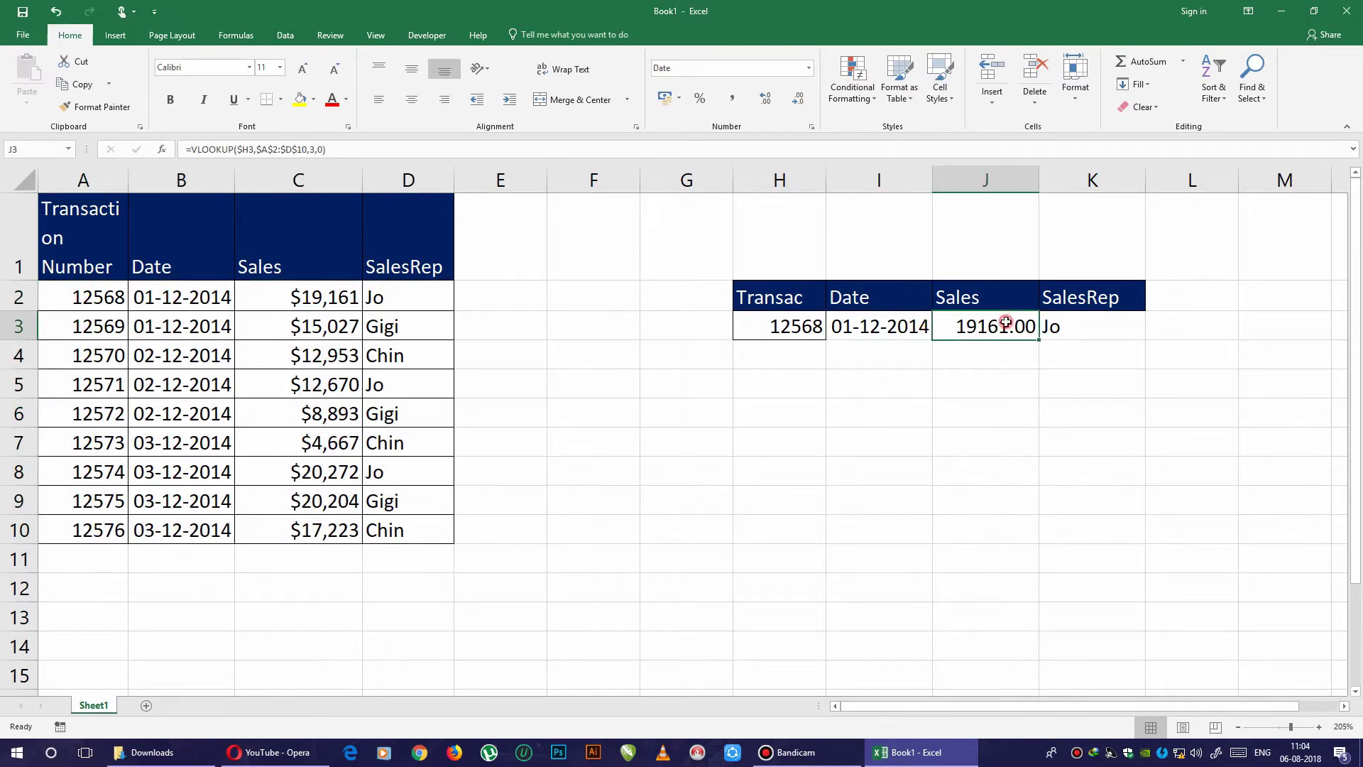
click(898, 335)
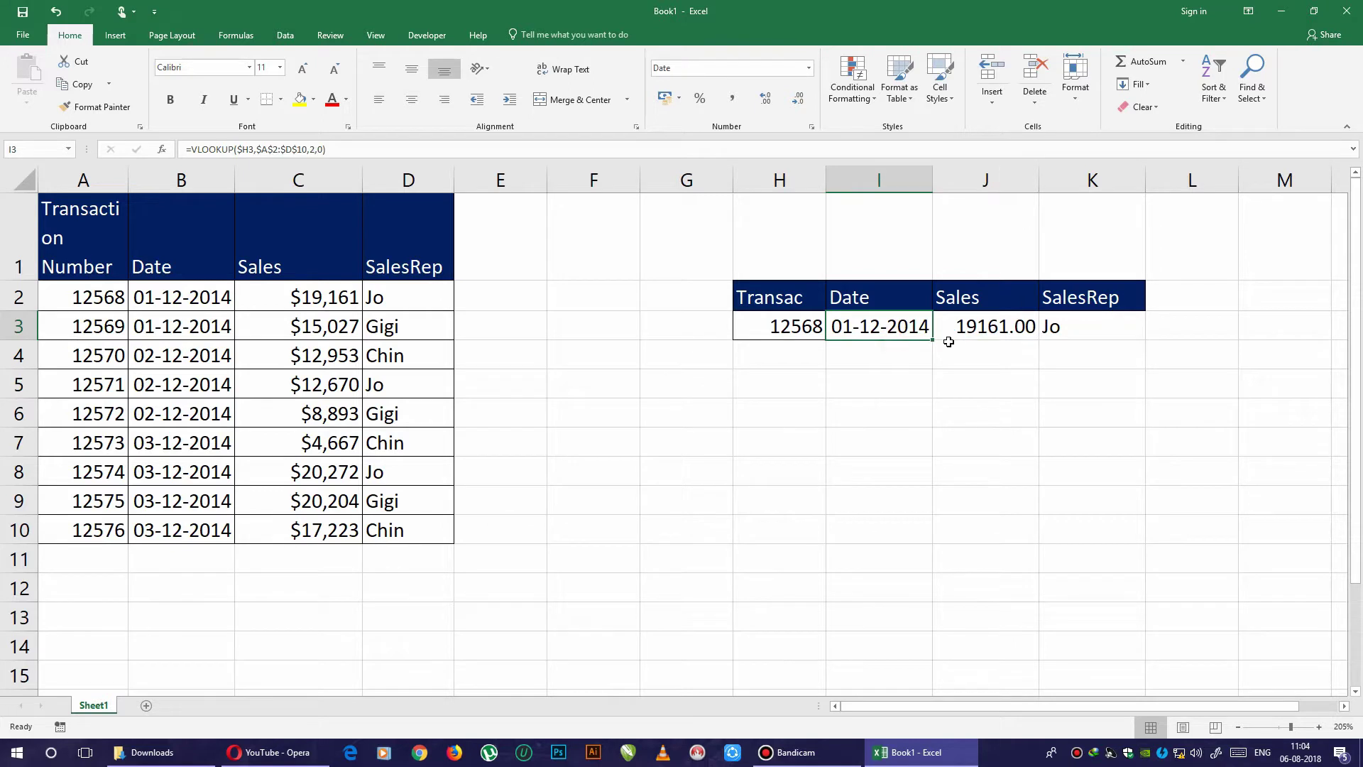
click(318, 150)
key(BackSpace)
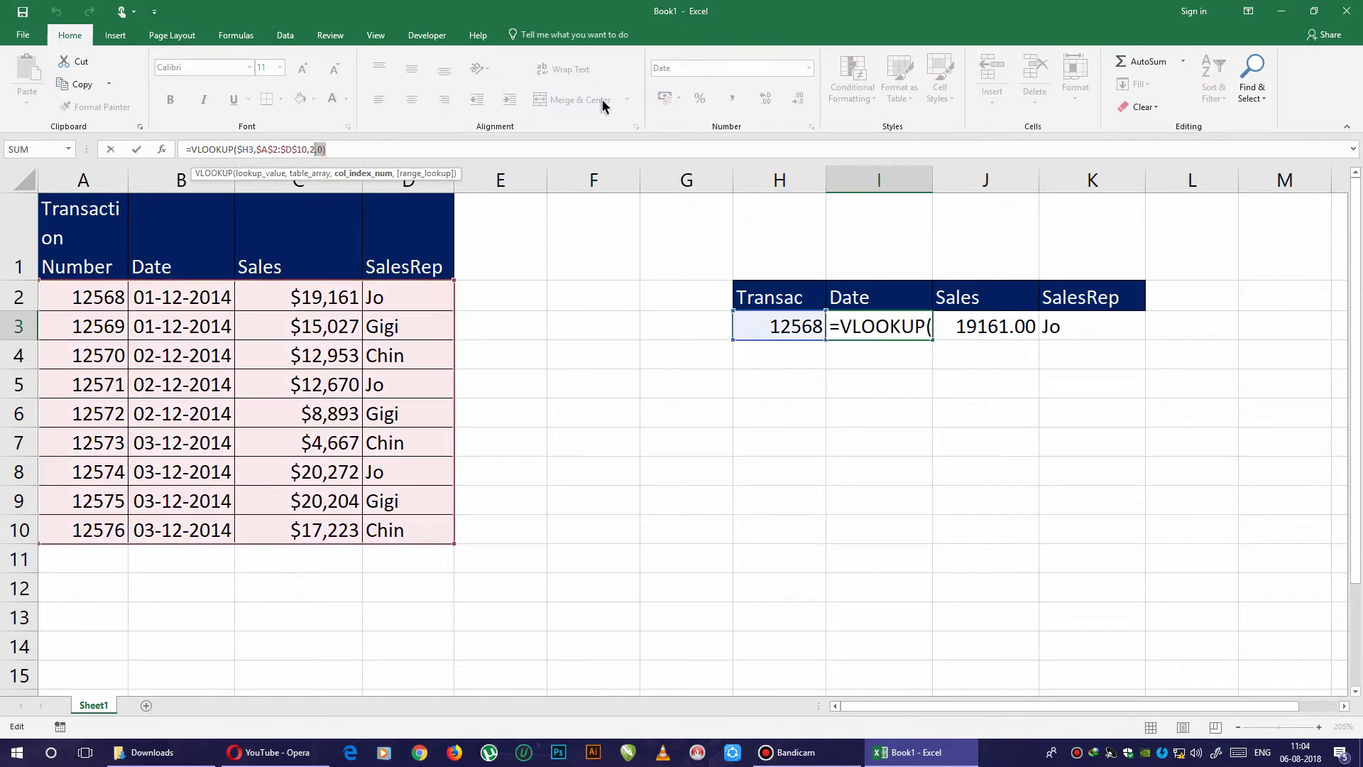
text(co)
key(BackSpace)
key(BackSpace)
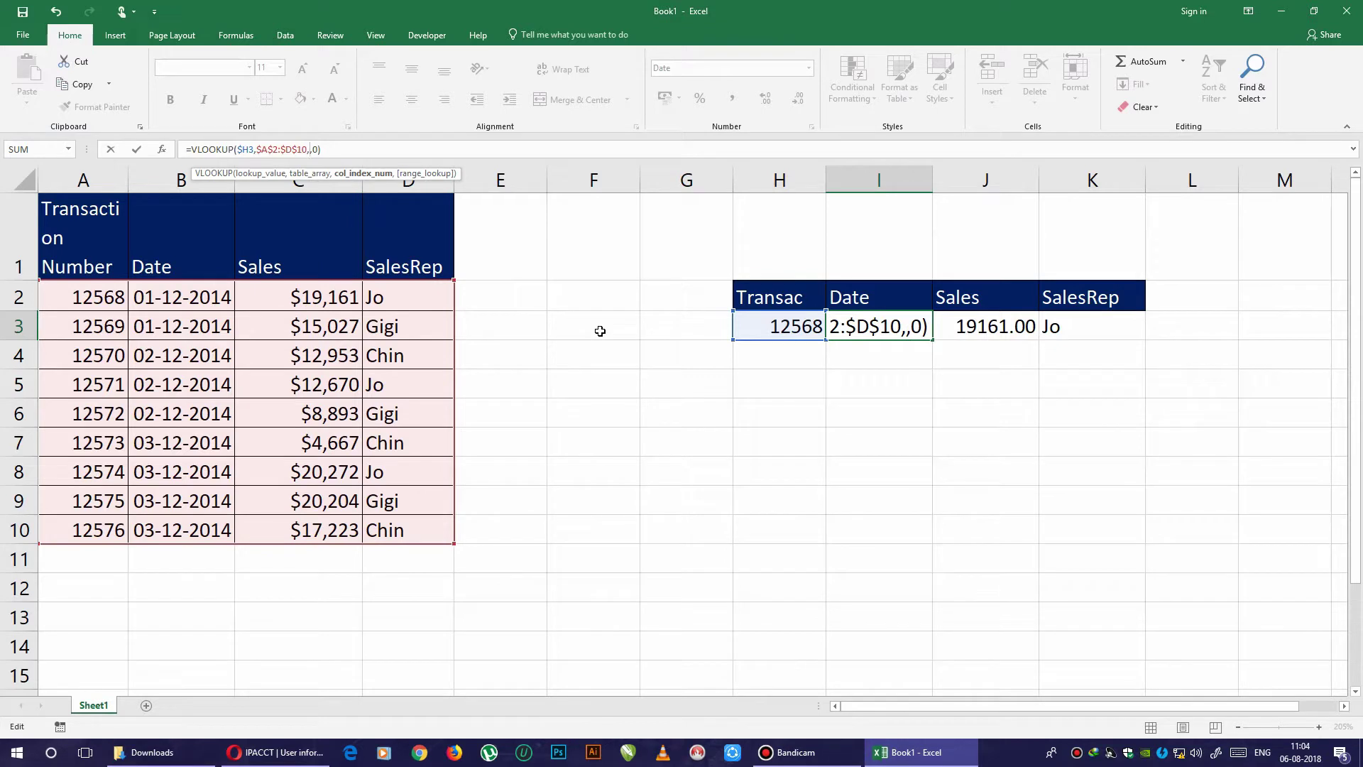
text(col)
key(Tab)
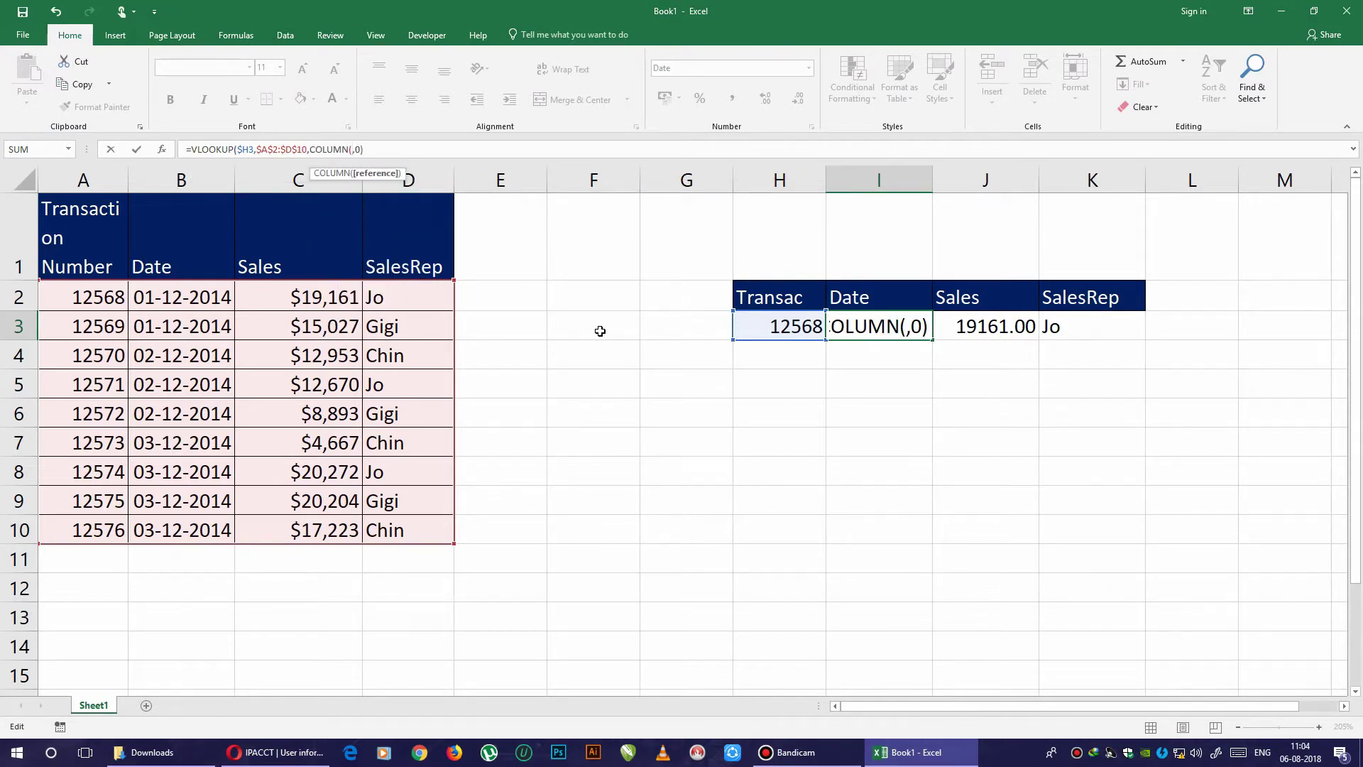
text(b2)
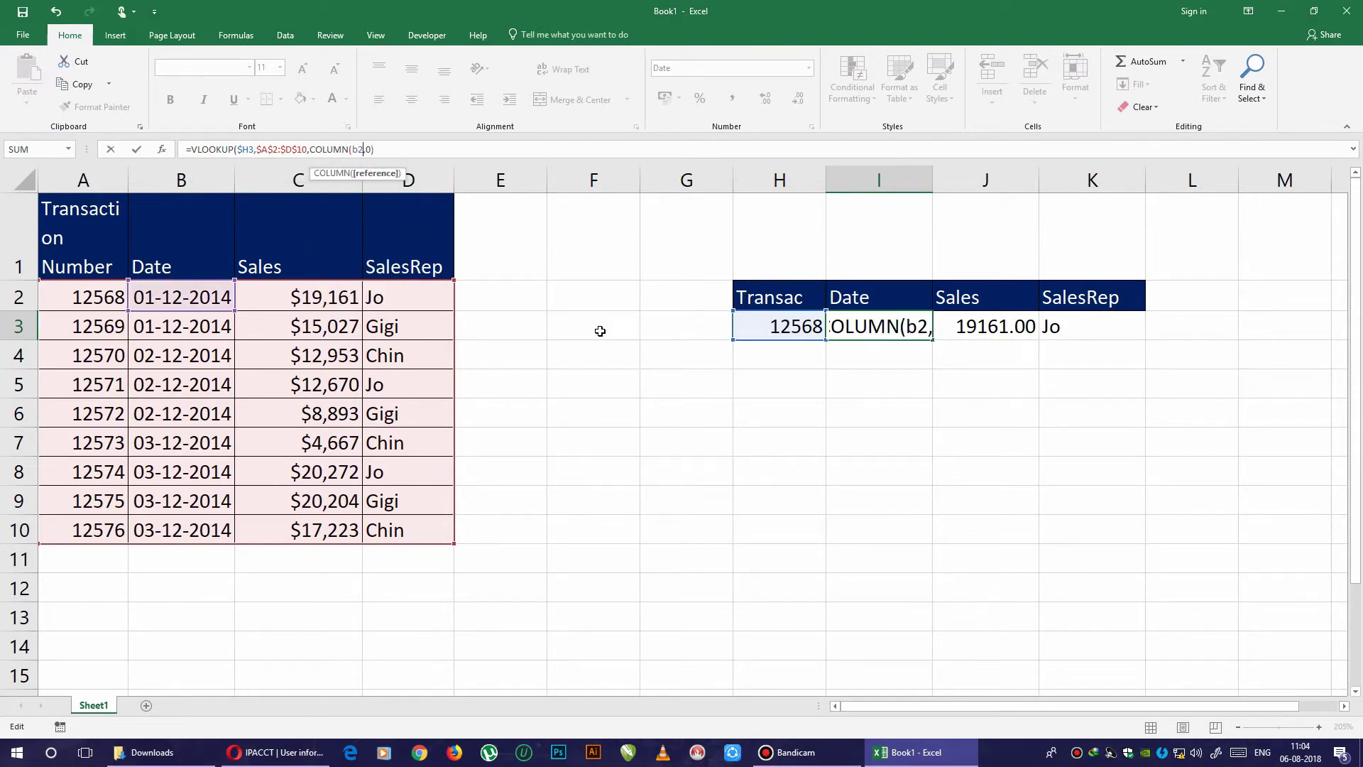
text())
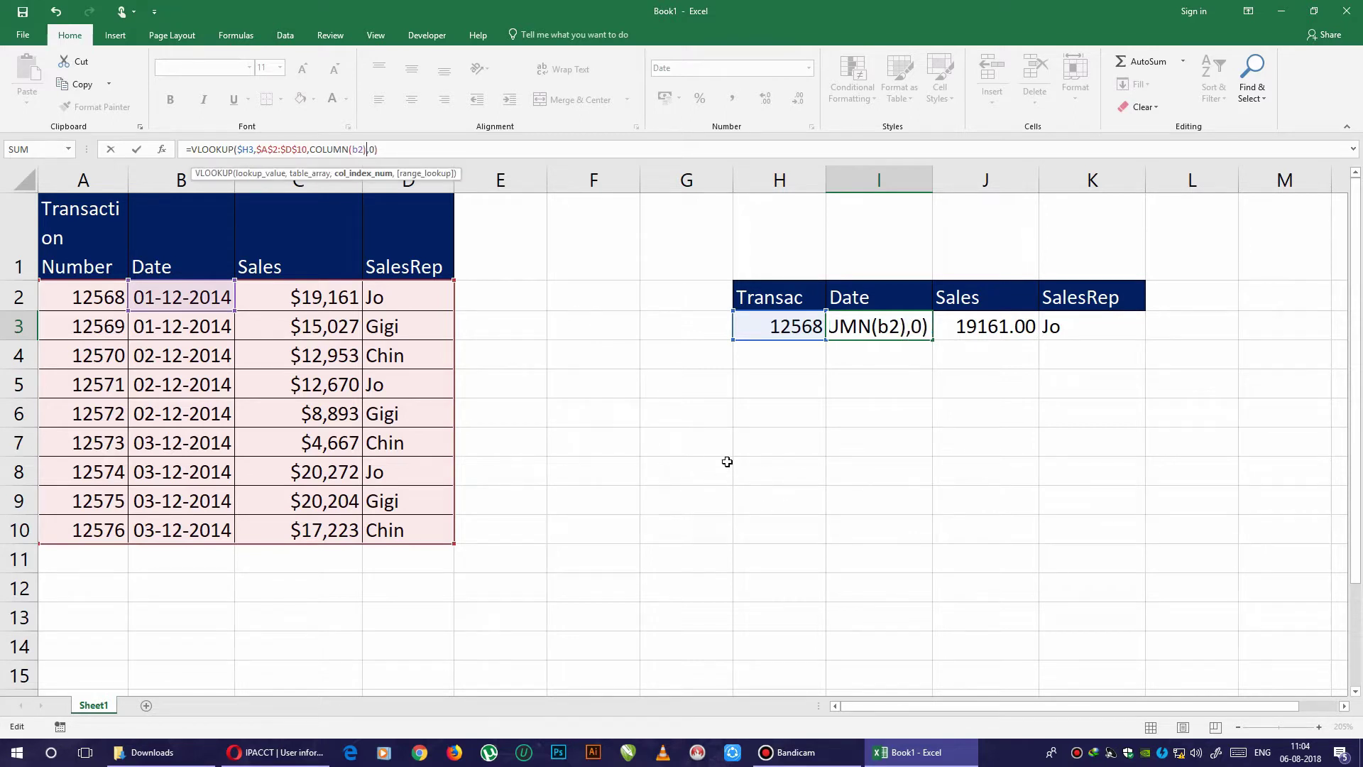
key(Return)
Fill the COLUMN-based lookup into J3:K3 and format J3 as Currency, ₹ 19,161.00.
click(915, 328)
drag(932, 339, 1086, 330)
click(994, 328)
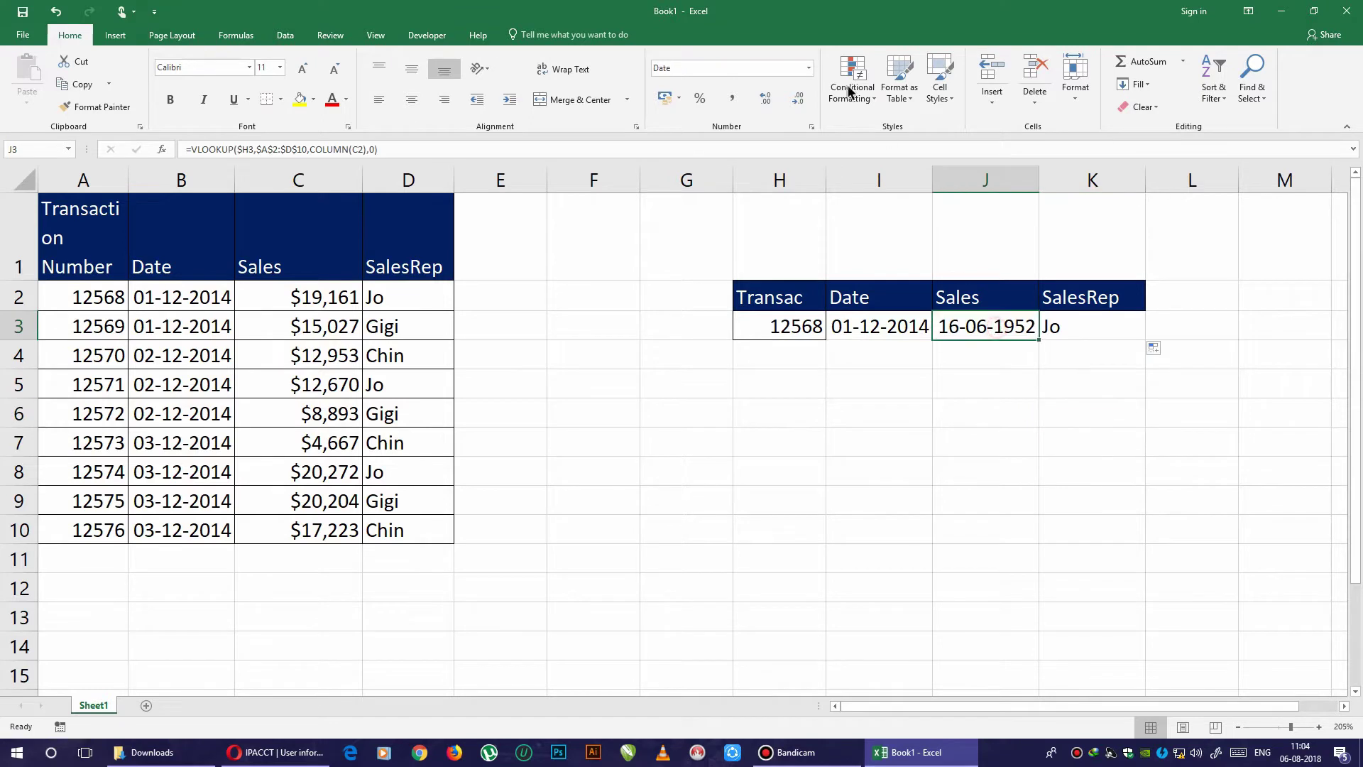
click(809, 69)
click(745, 144)
click(935, 359)
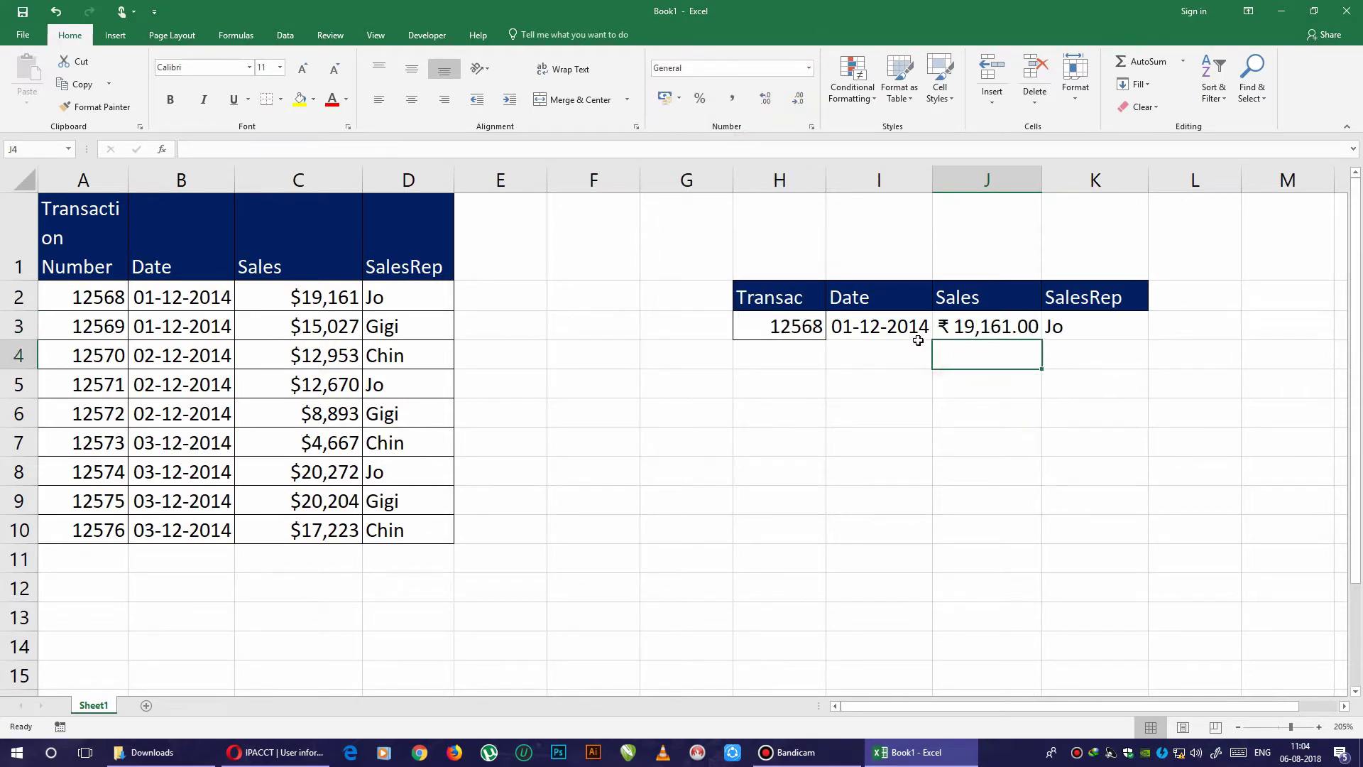
Review the I3 date lookup formula against the H3 transaction number.
click(917, 338)
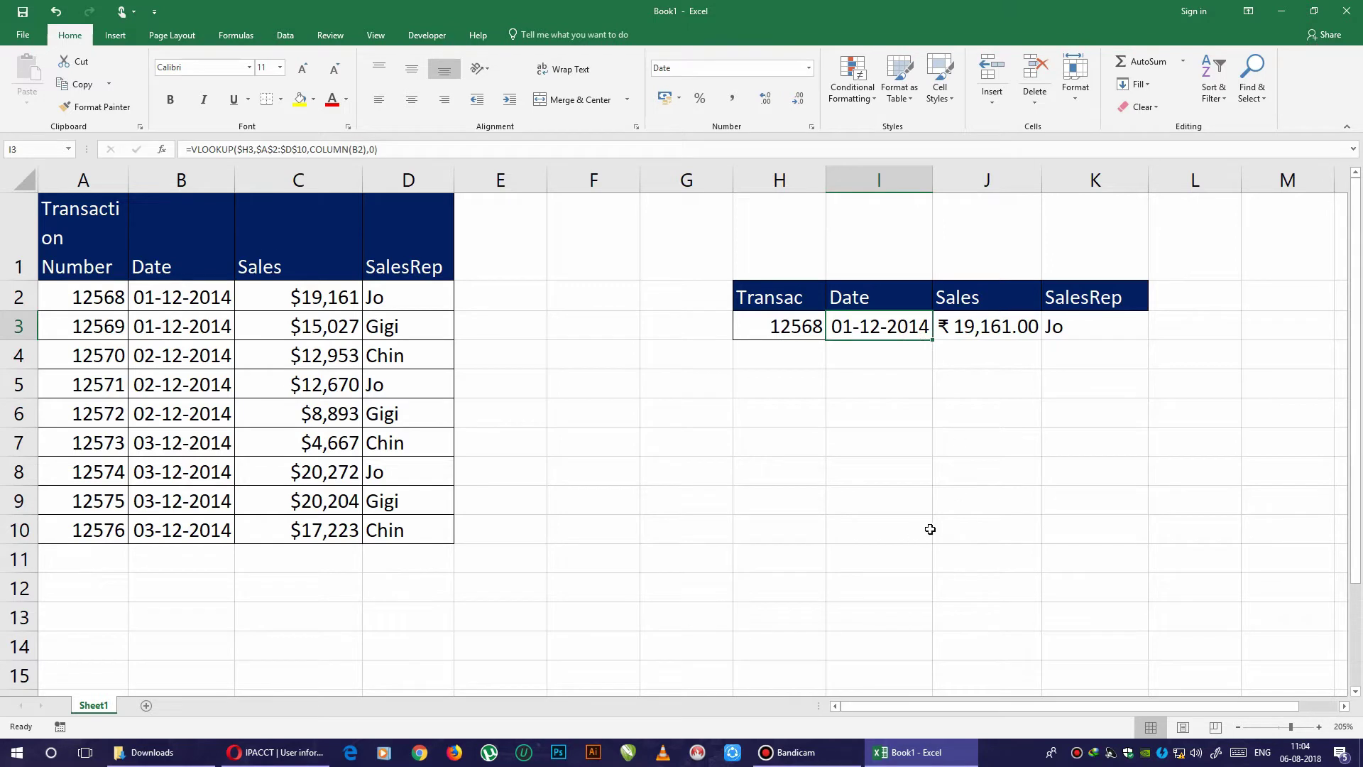
click(792, 341)
click(902, 327)
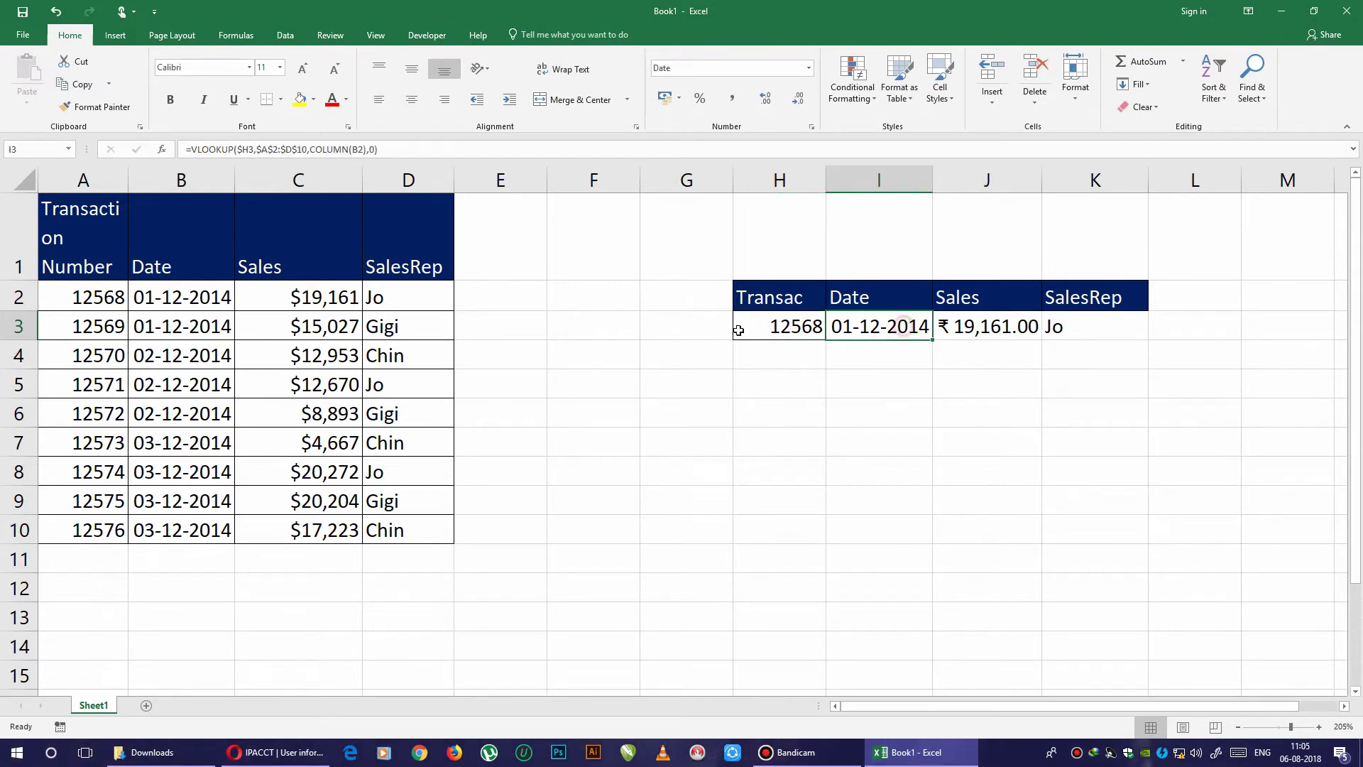
click(357, 149)
Enter =COLUMN(B2) in test cell G8.
click(685, 465)
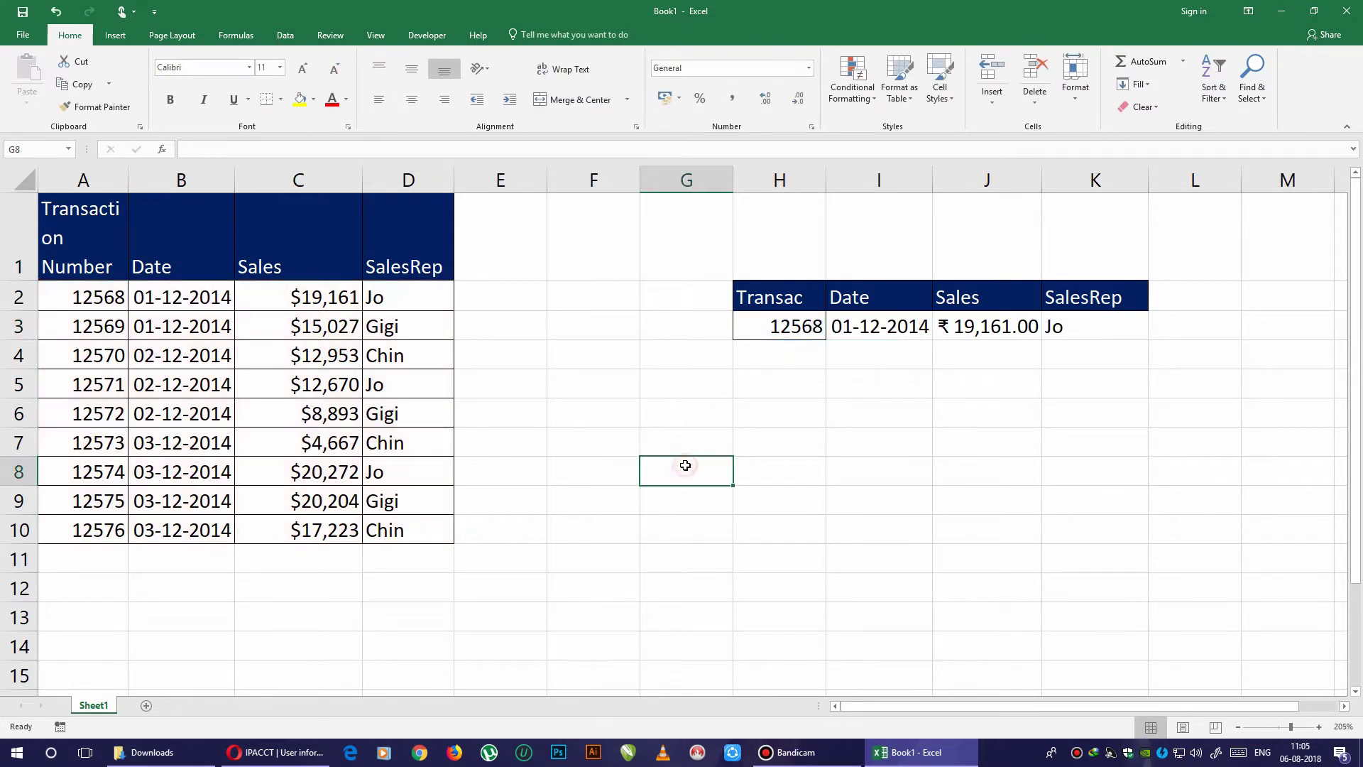
key(Down)
key(Down)
click(685, 465)
text(=)
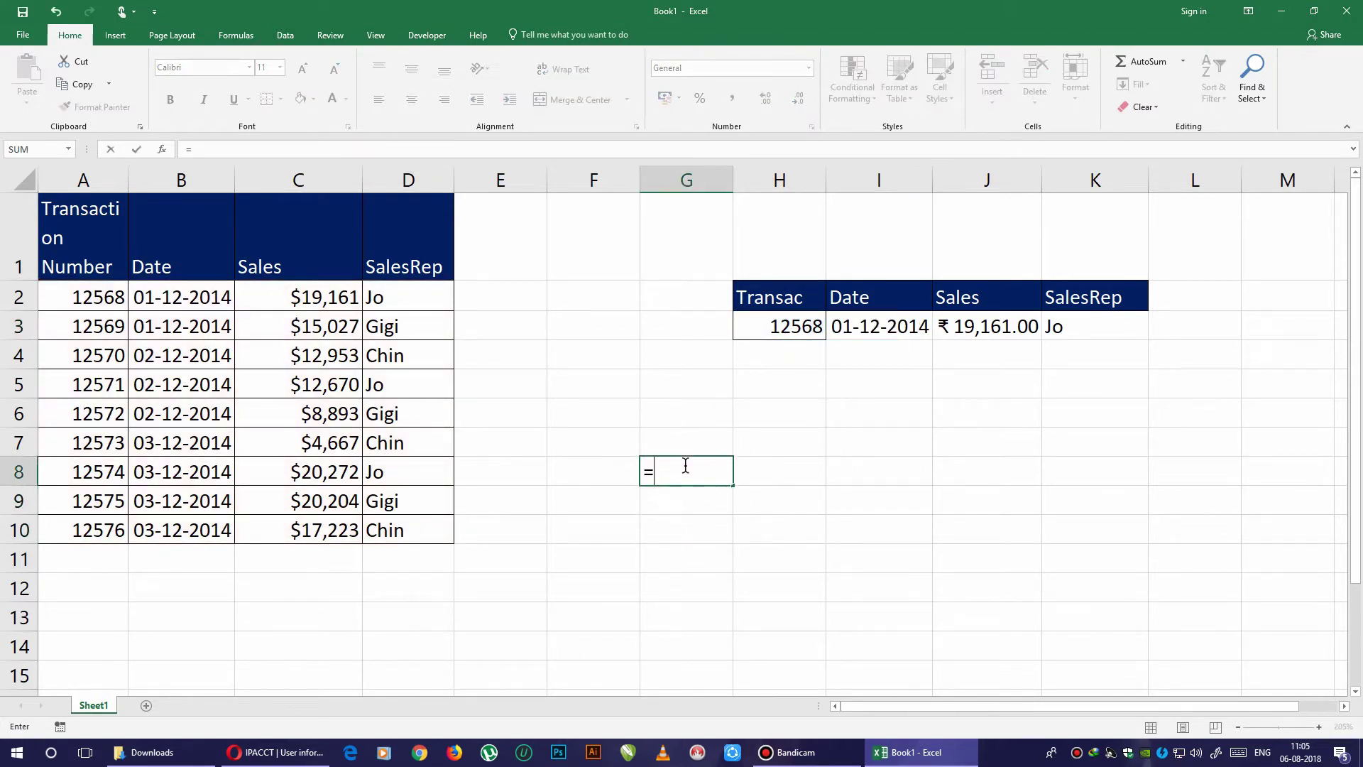
text(col)
key(Tab)
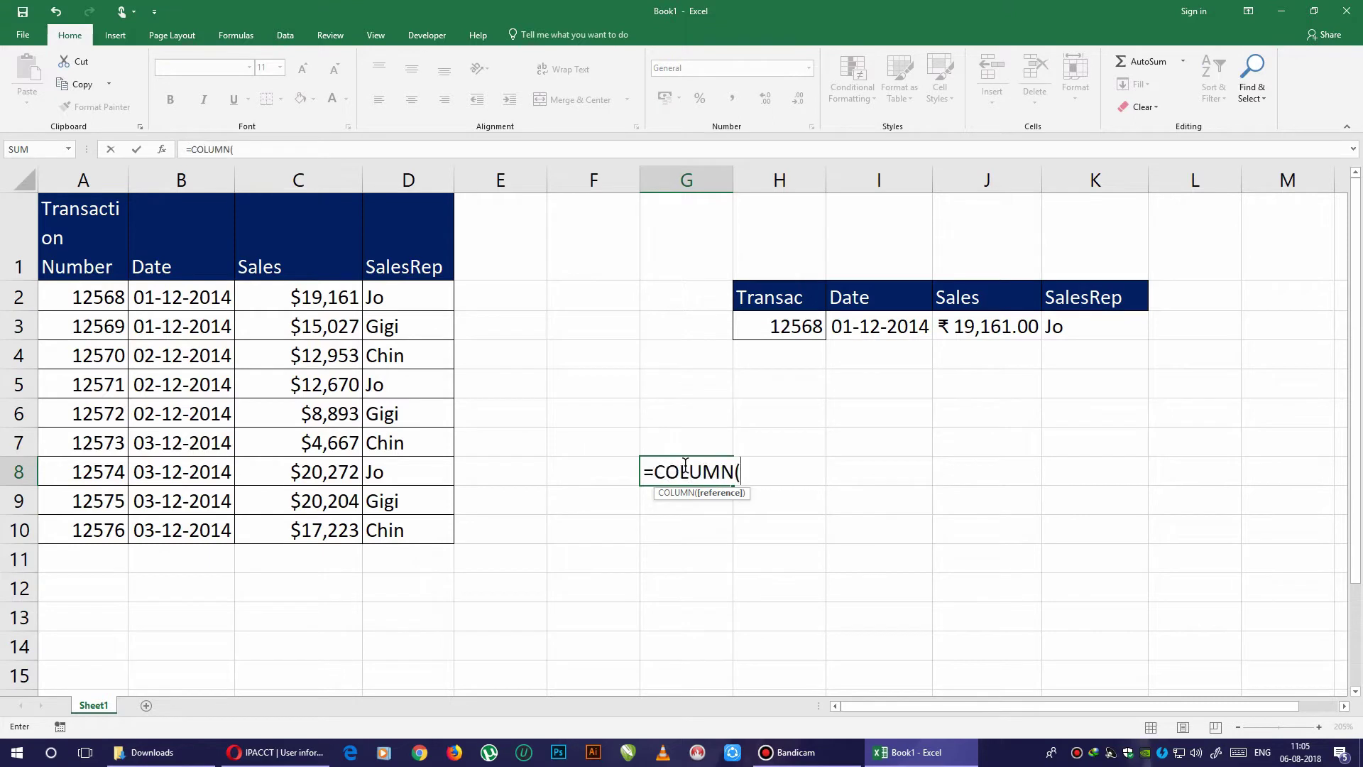
text(B2))
key(Return)
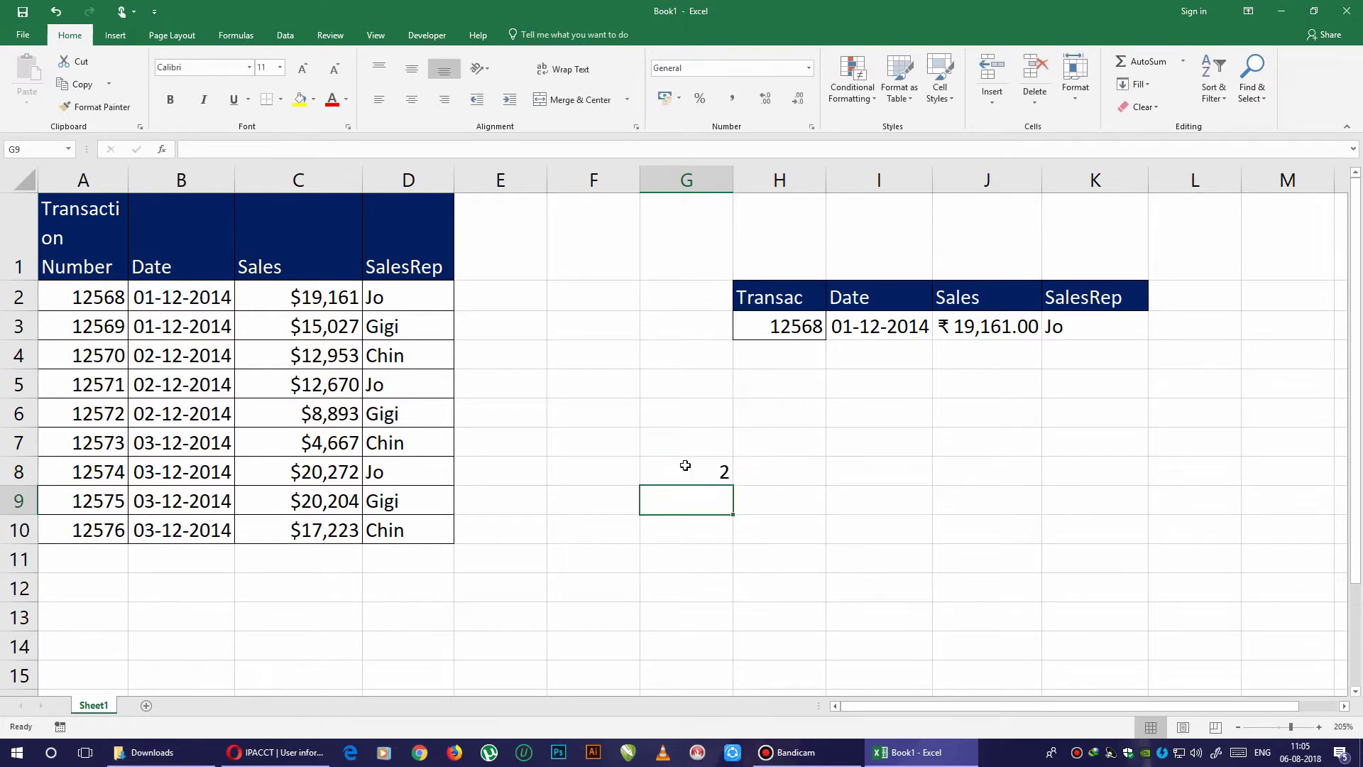
click(684, 465)
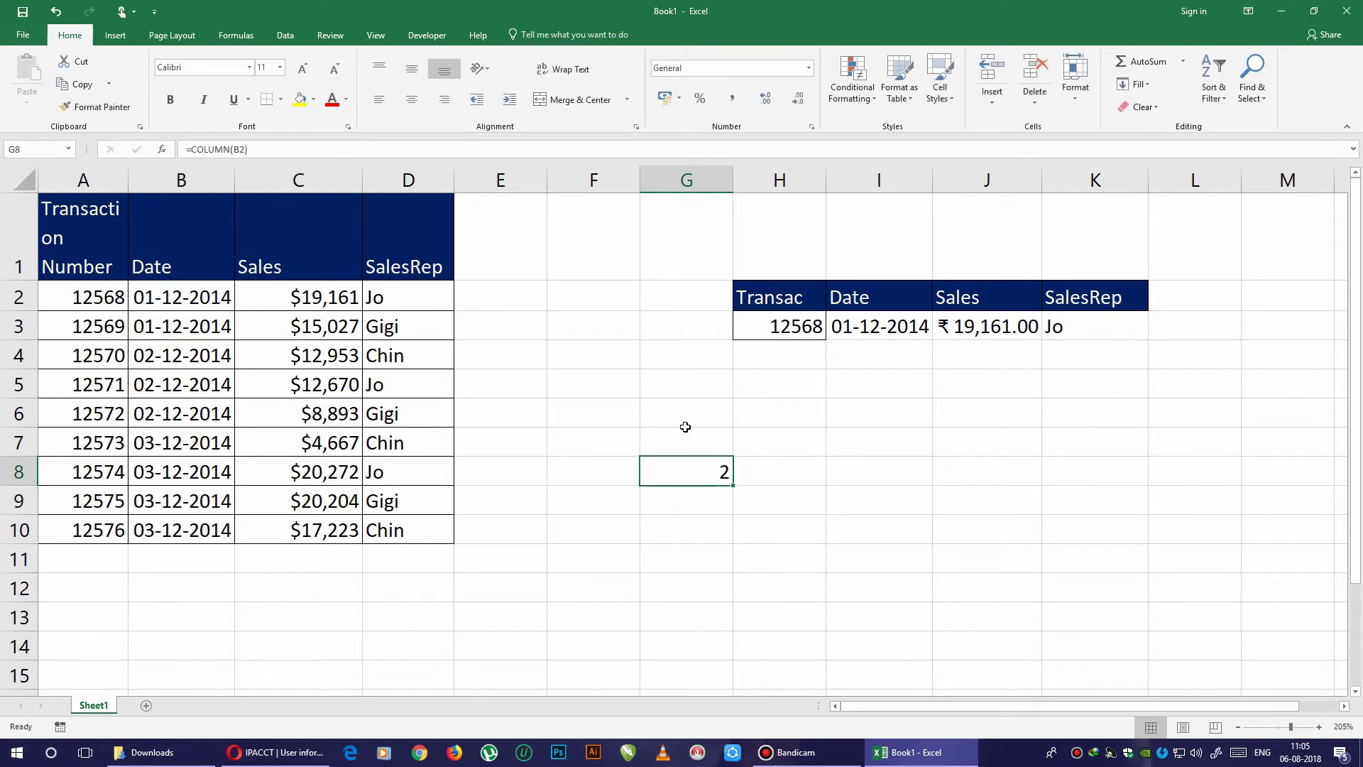
Edit G8's formula to =COLUMN(C2) so it returns 3.
click(206, 188)
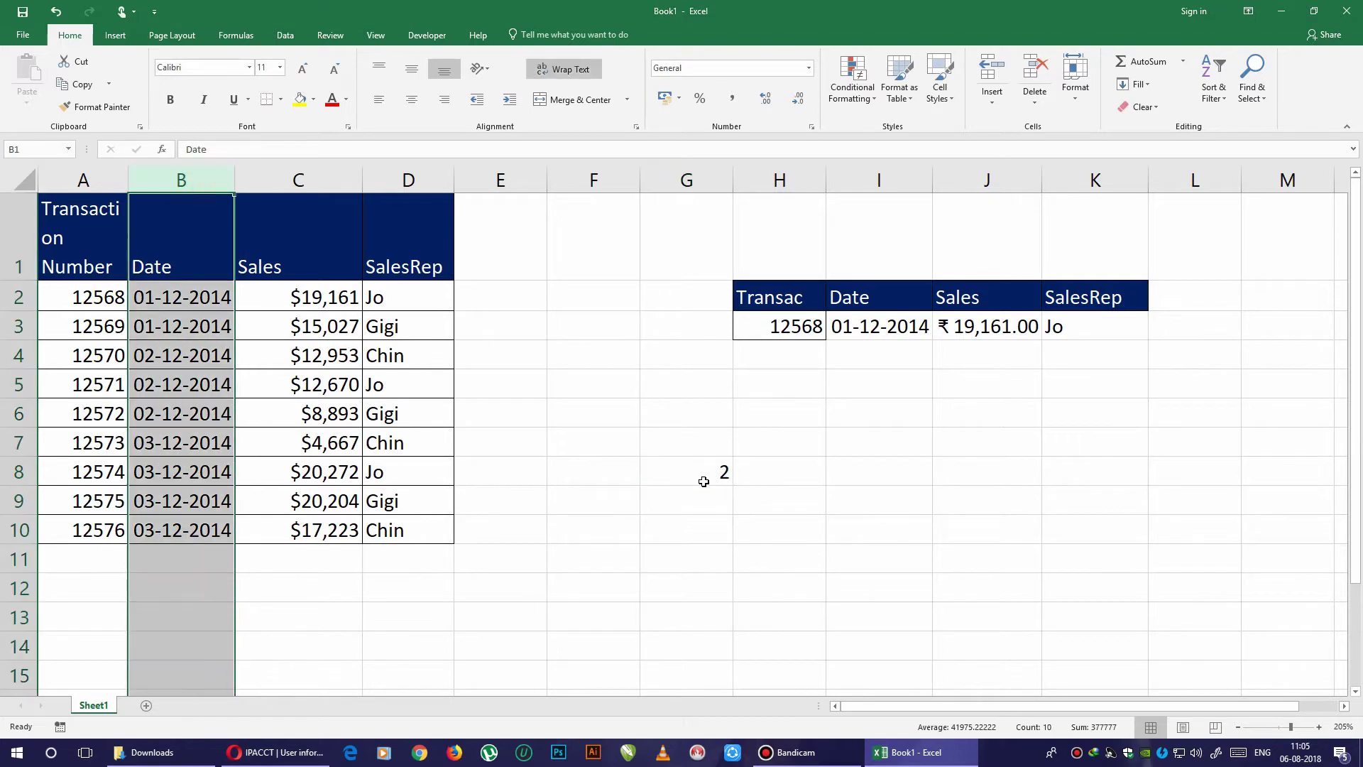
double_click(704, 481)
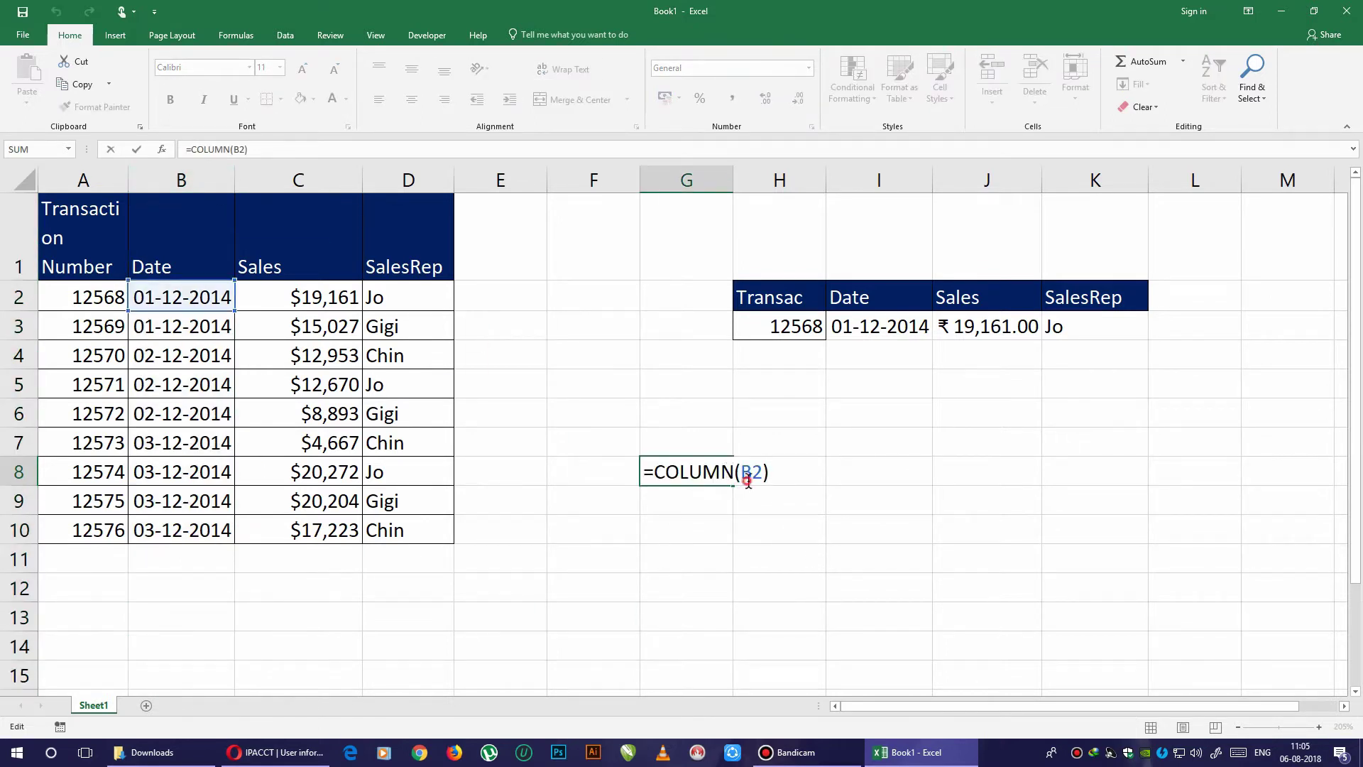
key(BackSpace)
key(BackSpace)
text(C2)
key(Return)
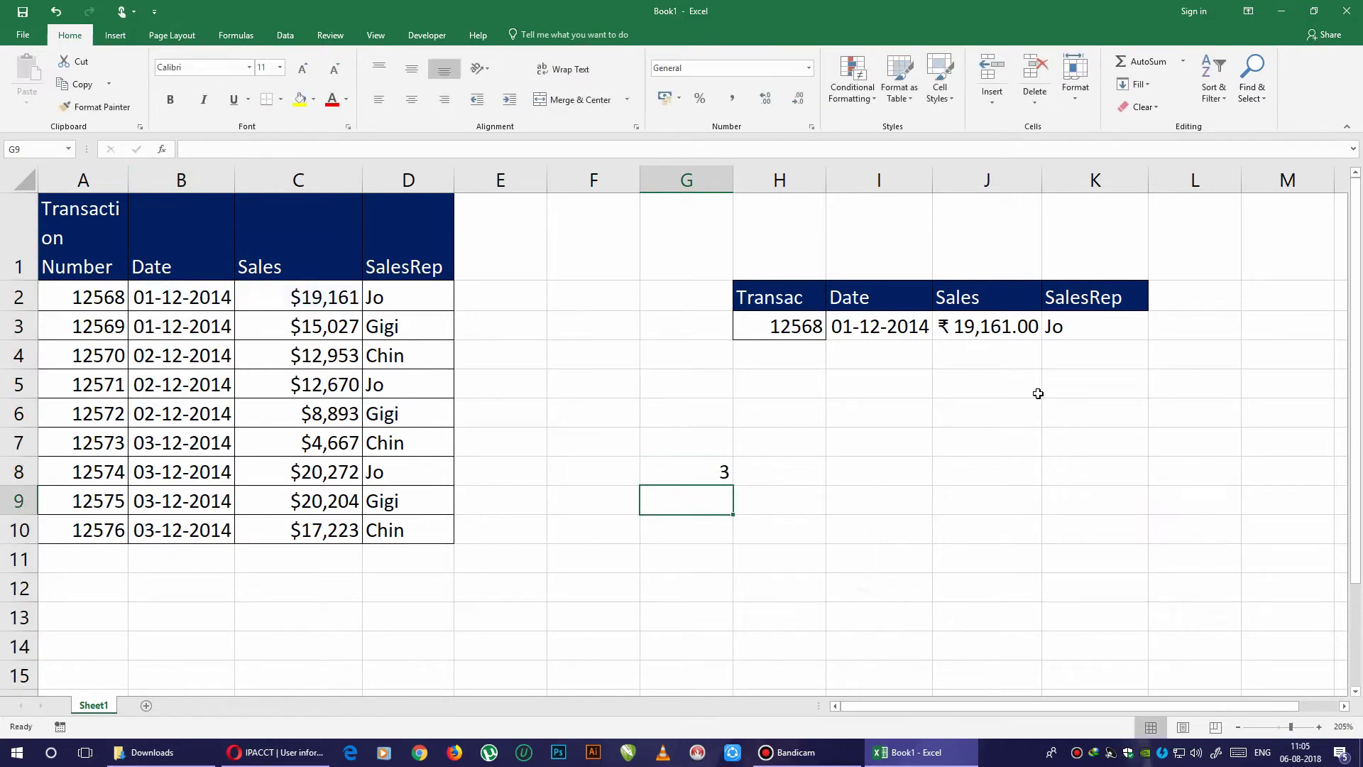
click(298, 180)
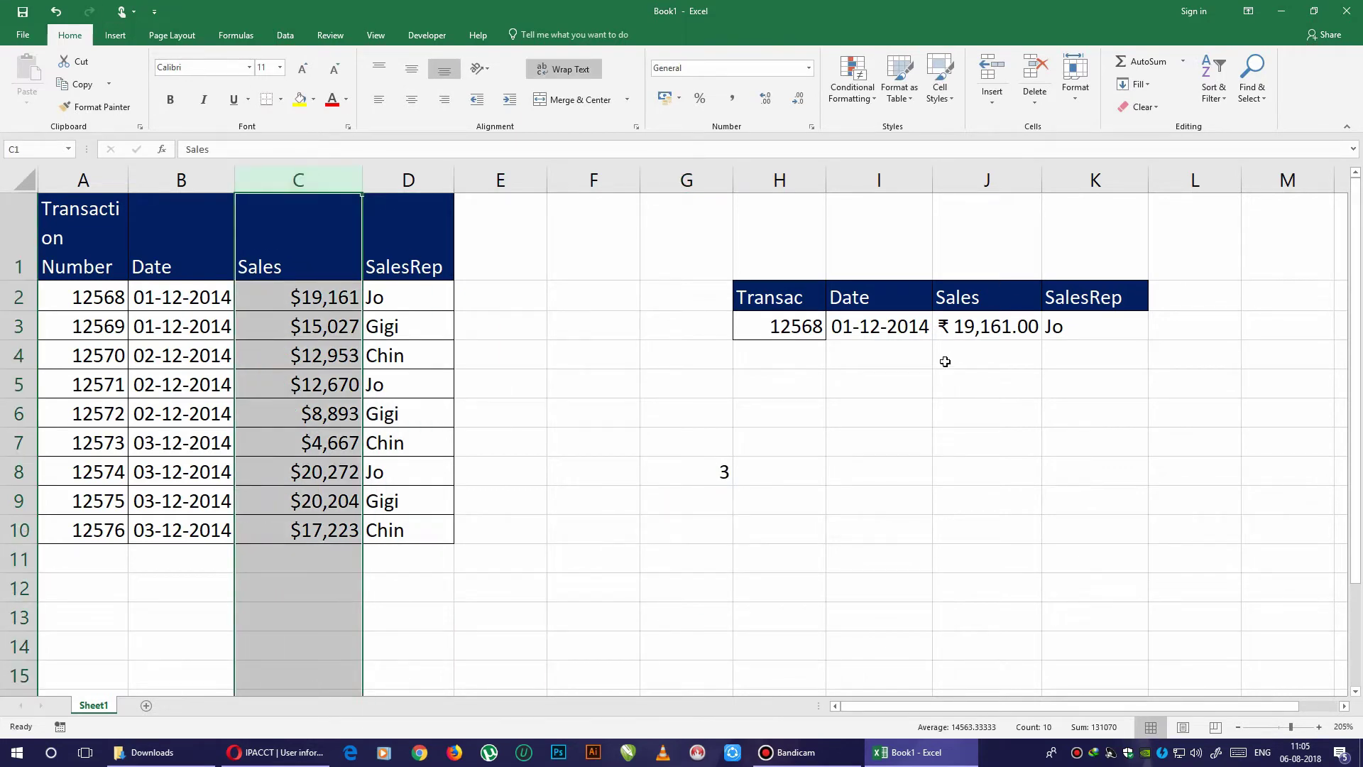
click(723, 479)
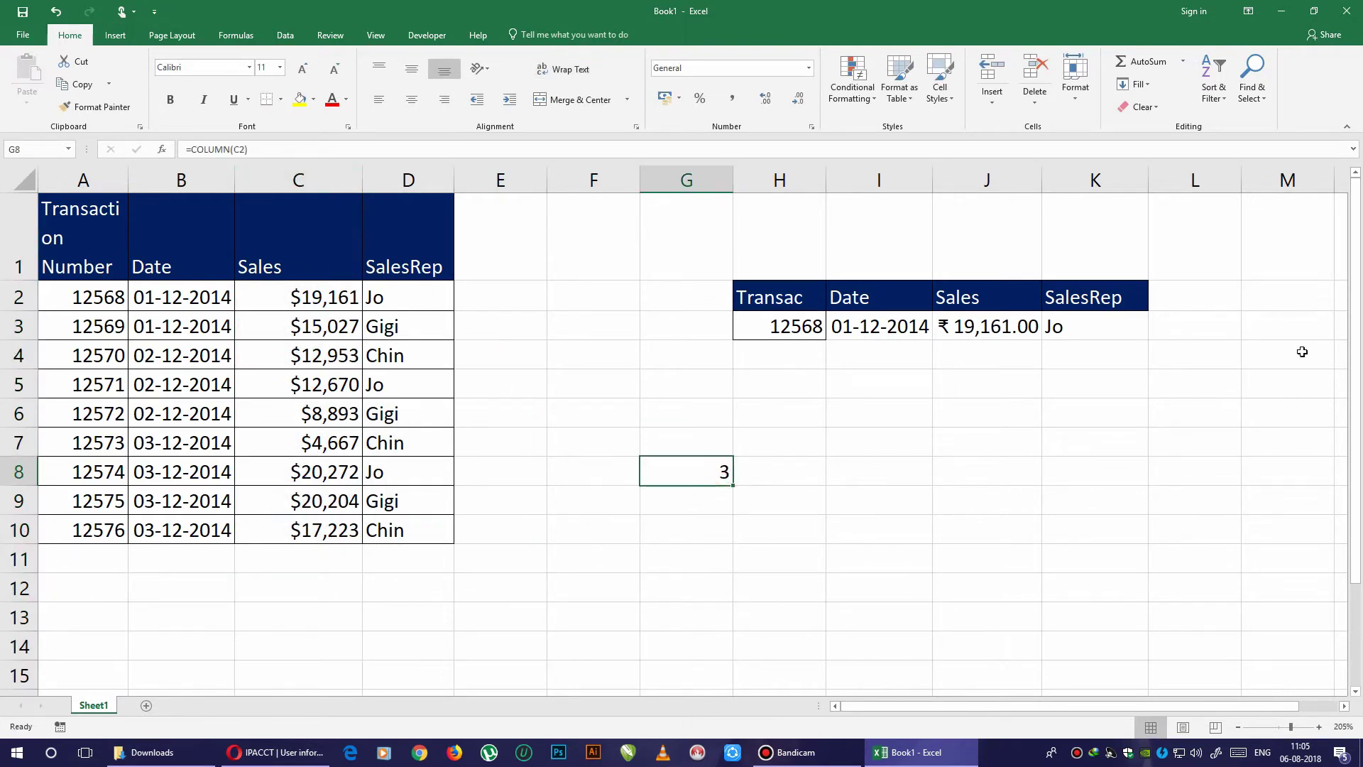
click(235, 150)
drag(235, 150, 242, 148)
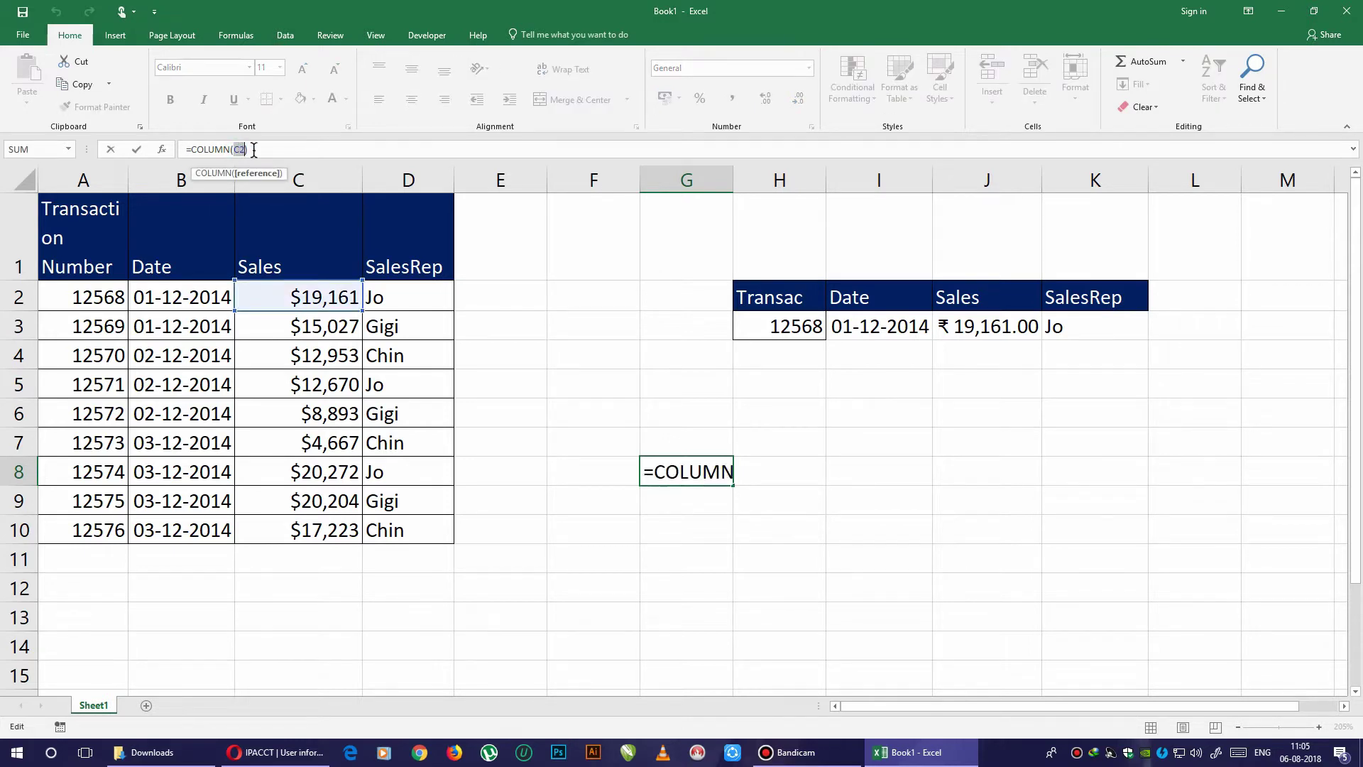
key(Return)
Enter =ROW(B2) in H8.
click(780, 472)
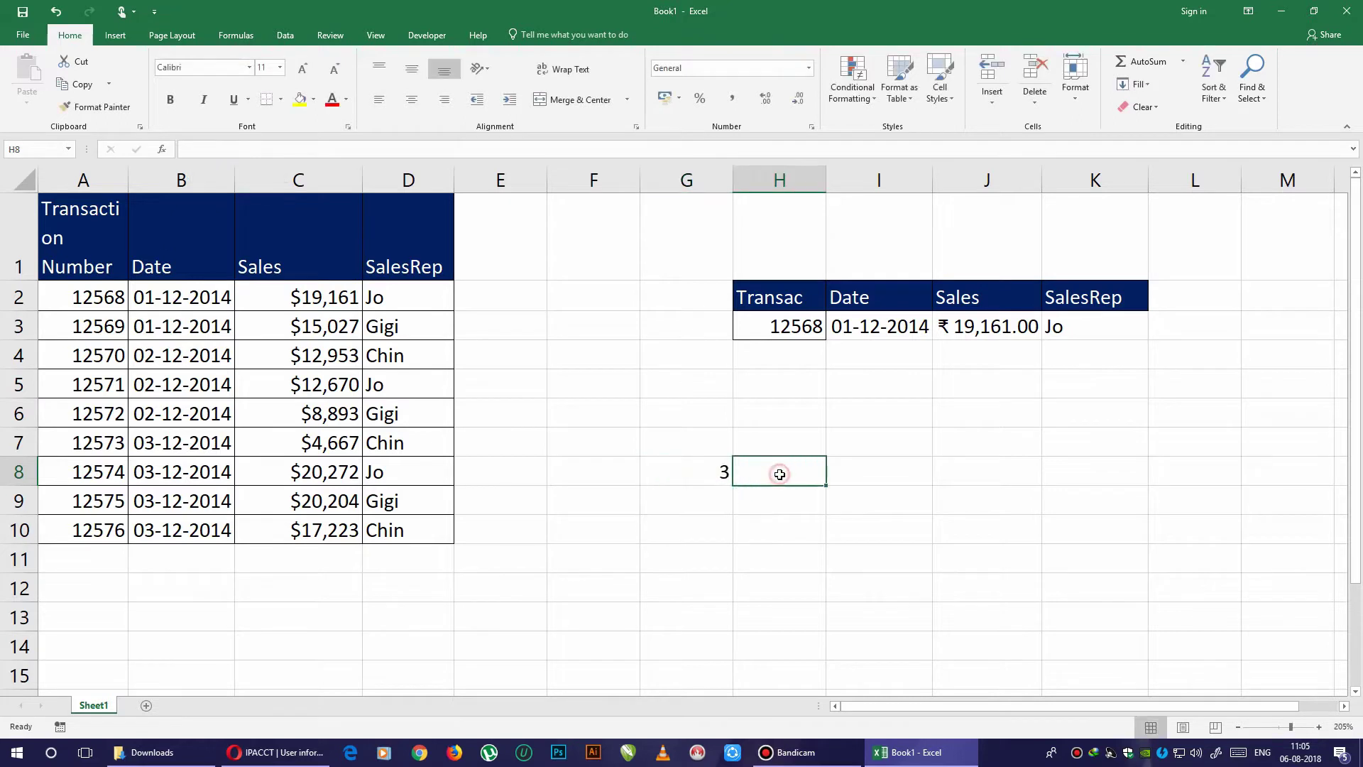
text(=ro)
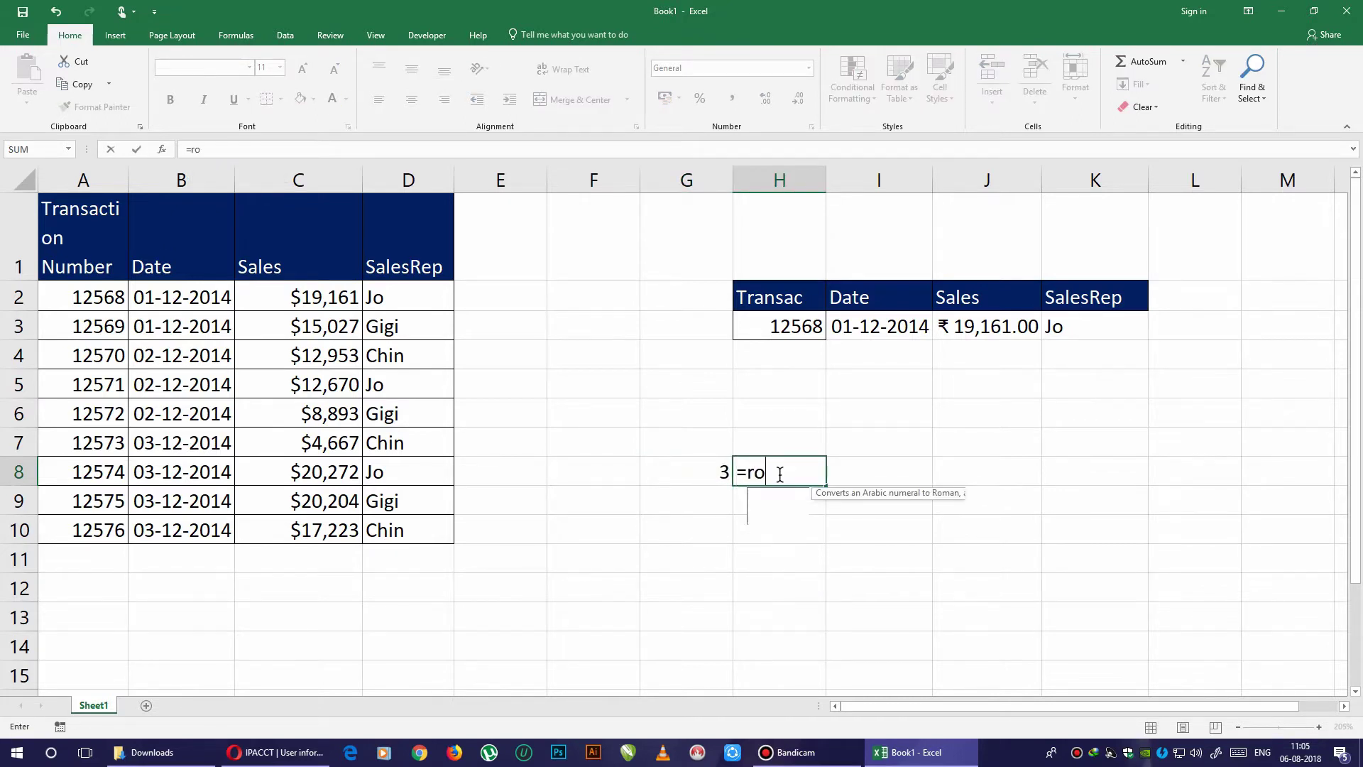
text(w)
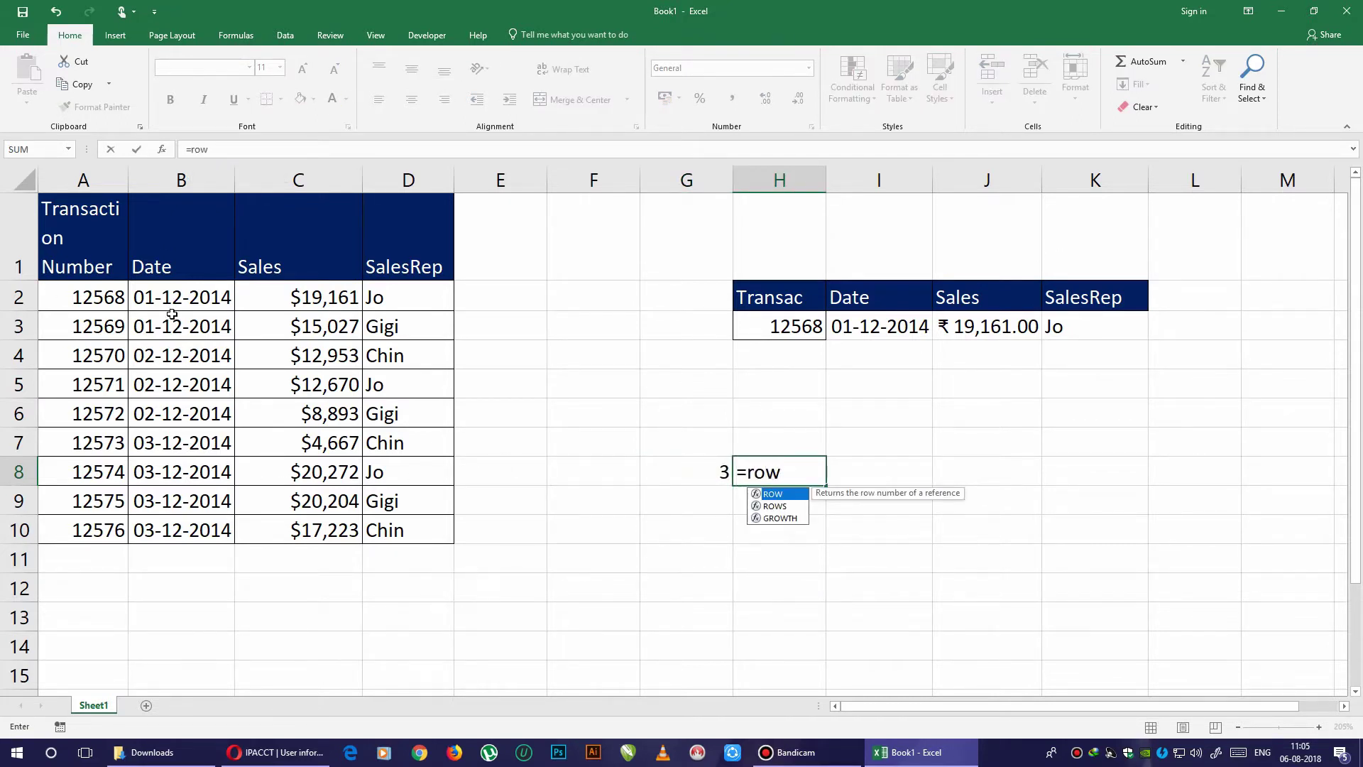
key(Tab)
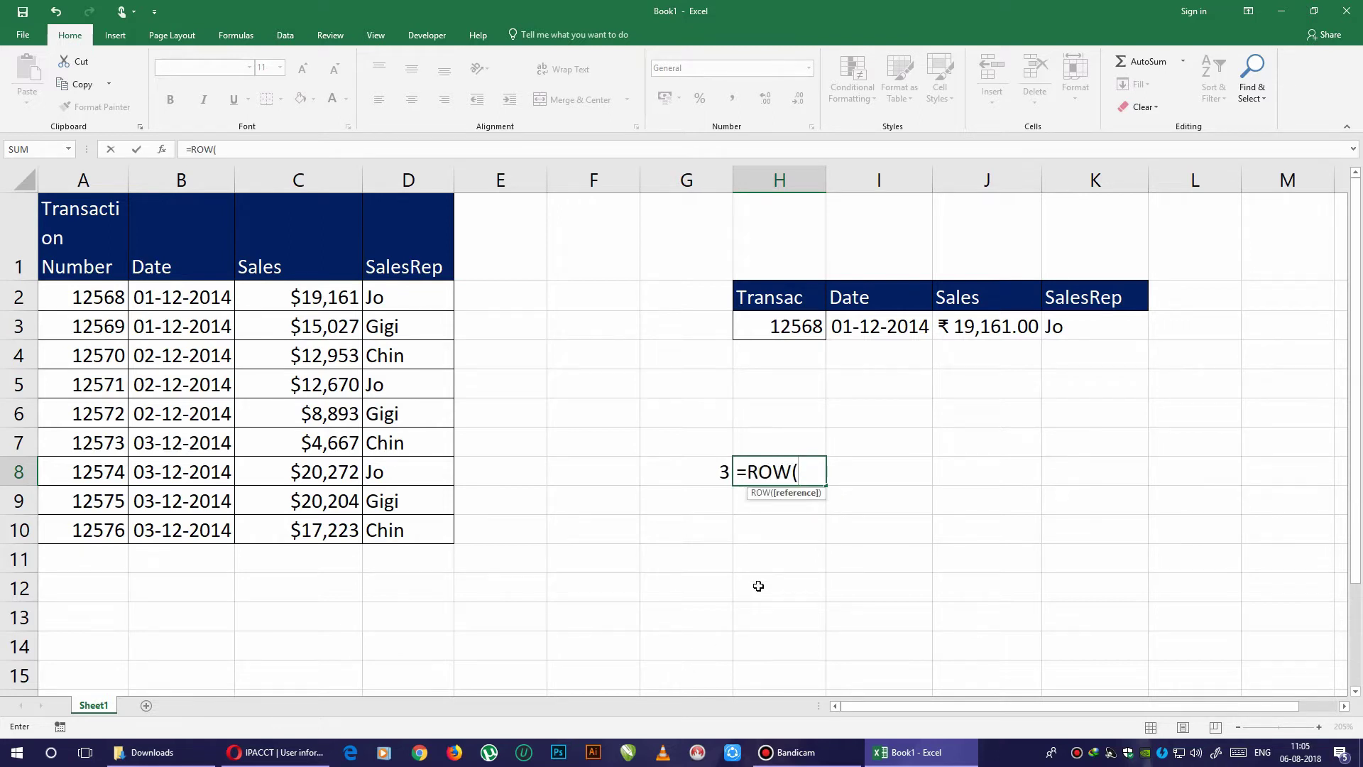
text(B2))
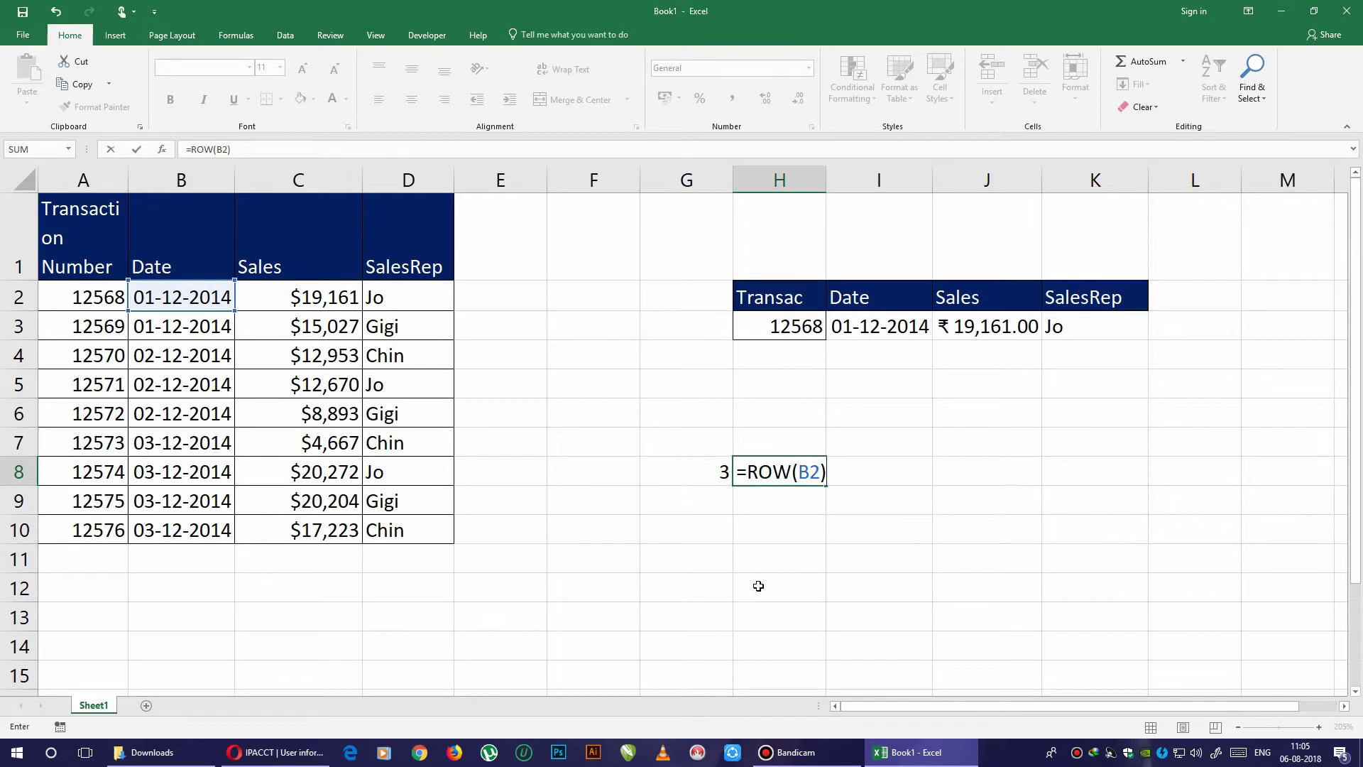
key(Return)
Edit H8's reference, first to C2 and then to B3, so it reads =ROW(B3).
double_click(820, 467)
key(BackSpace)
text(C)
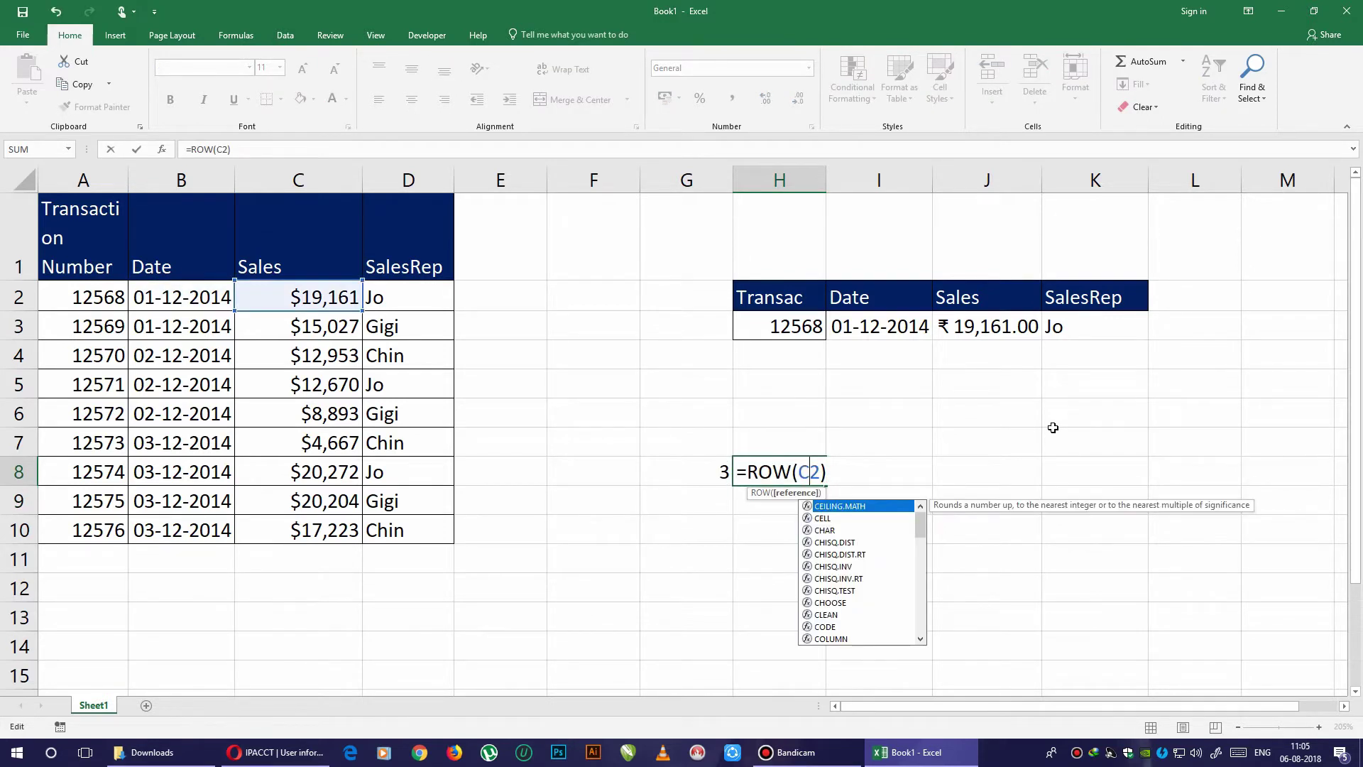
key(Return)
key(Up)
key(F2)
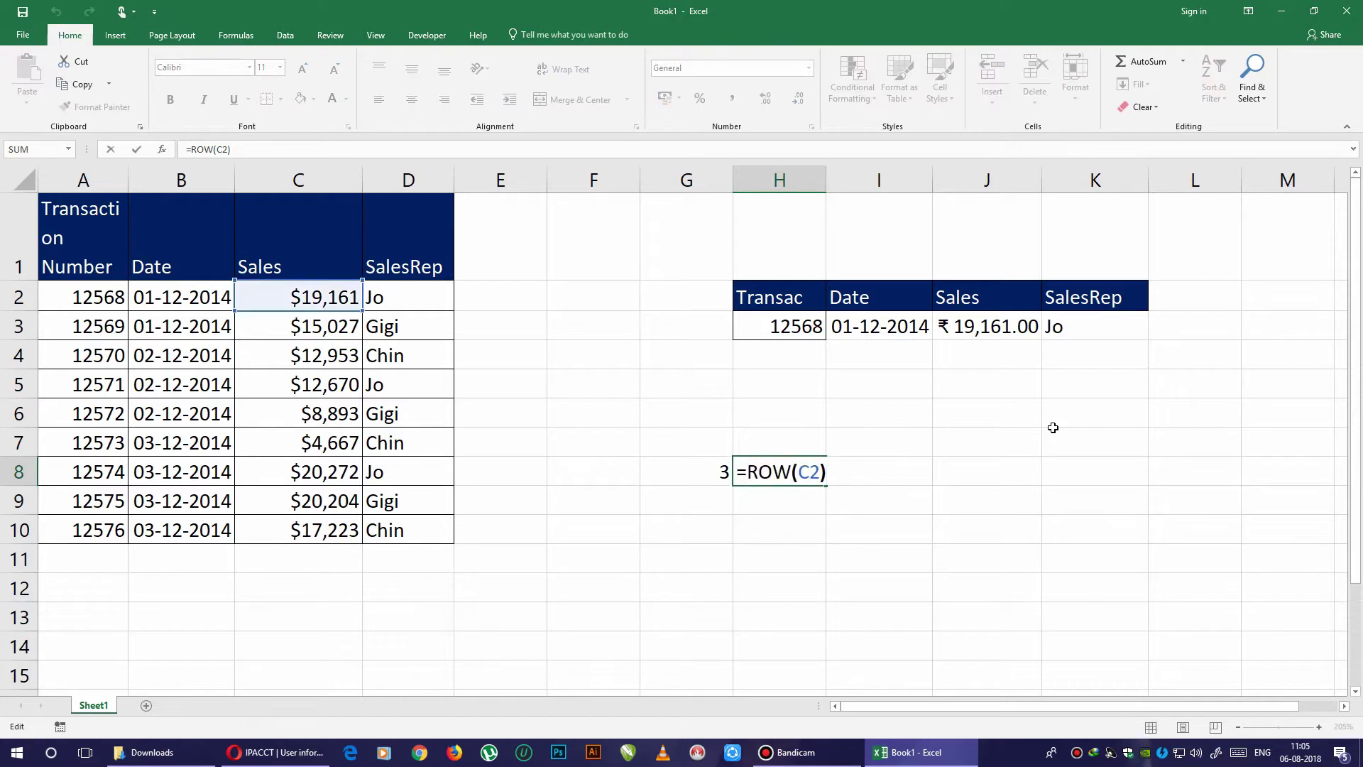
key(Left)
key(BackSpace)
key(BackSpace)
text(B)
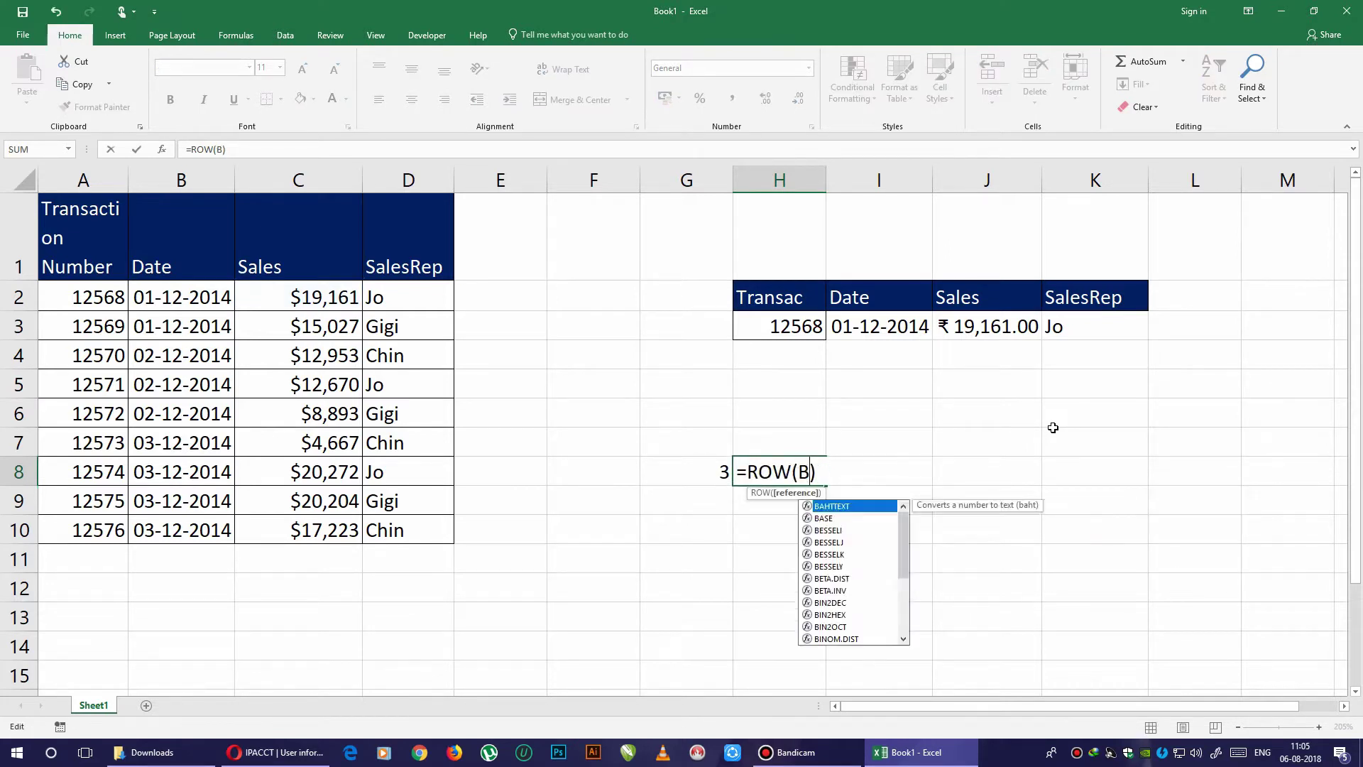
text(3)
key(Return)
key(Up)
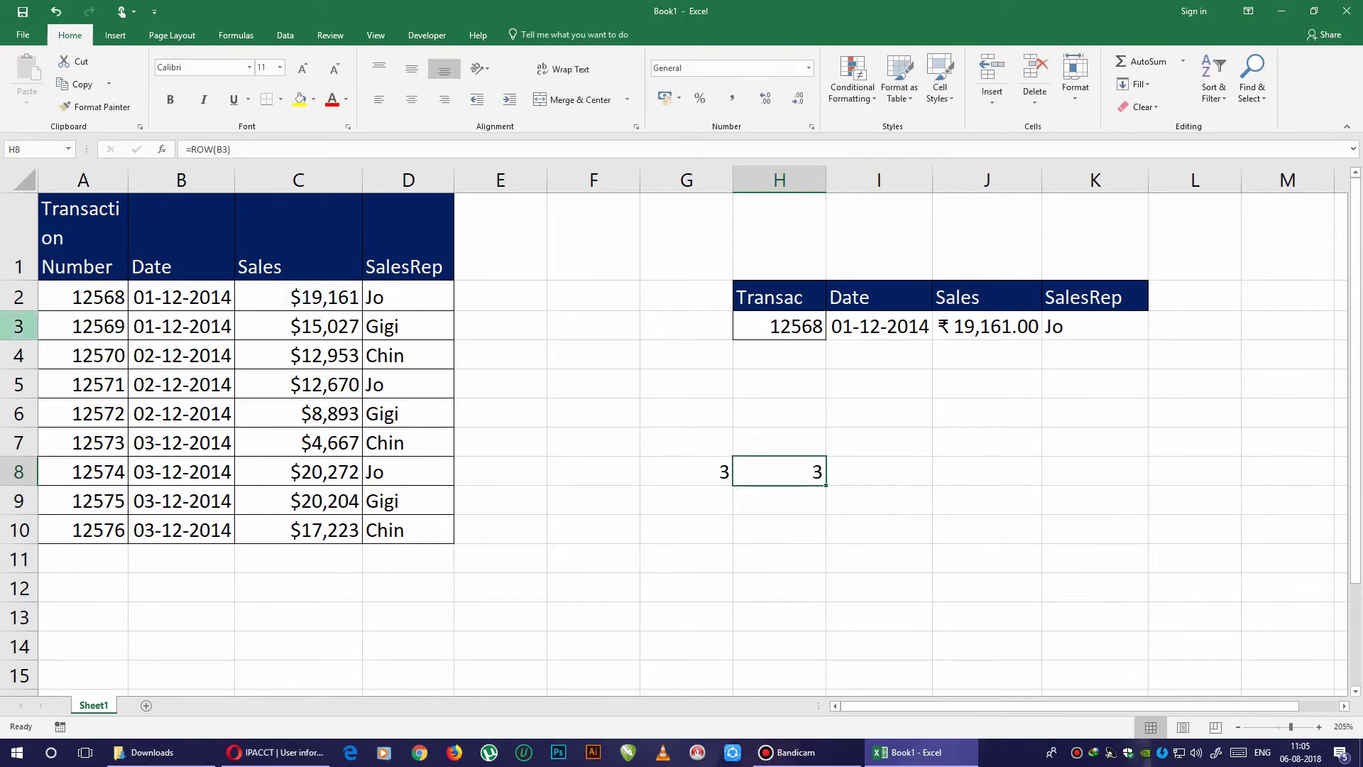
Highlight the B3 reference in H8's formula bar and confirm the =ROW(B3) formula.
click(221, 150)
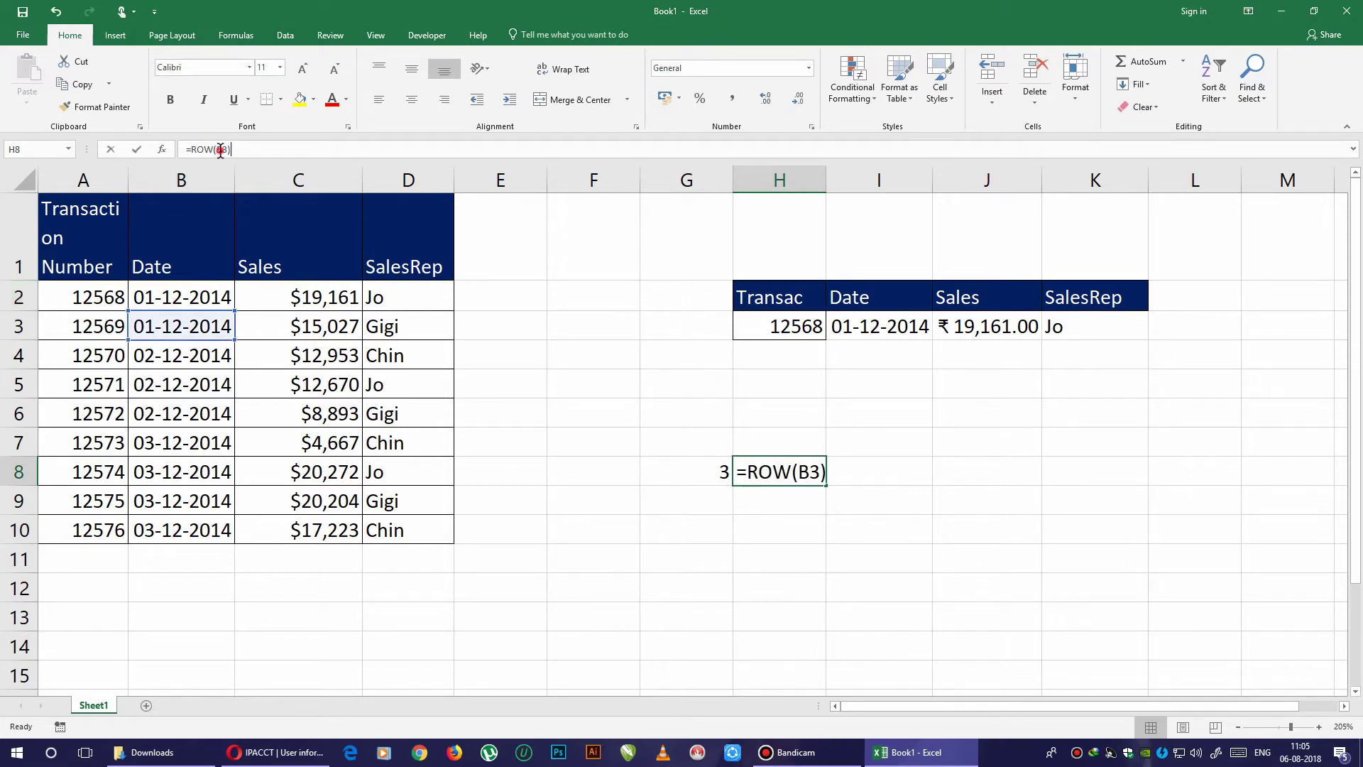
double_click(222, 149)
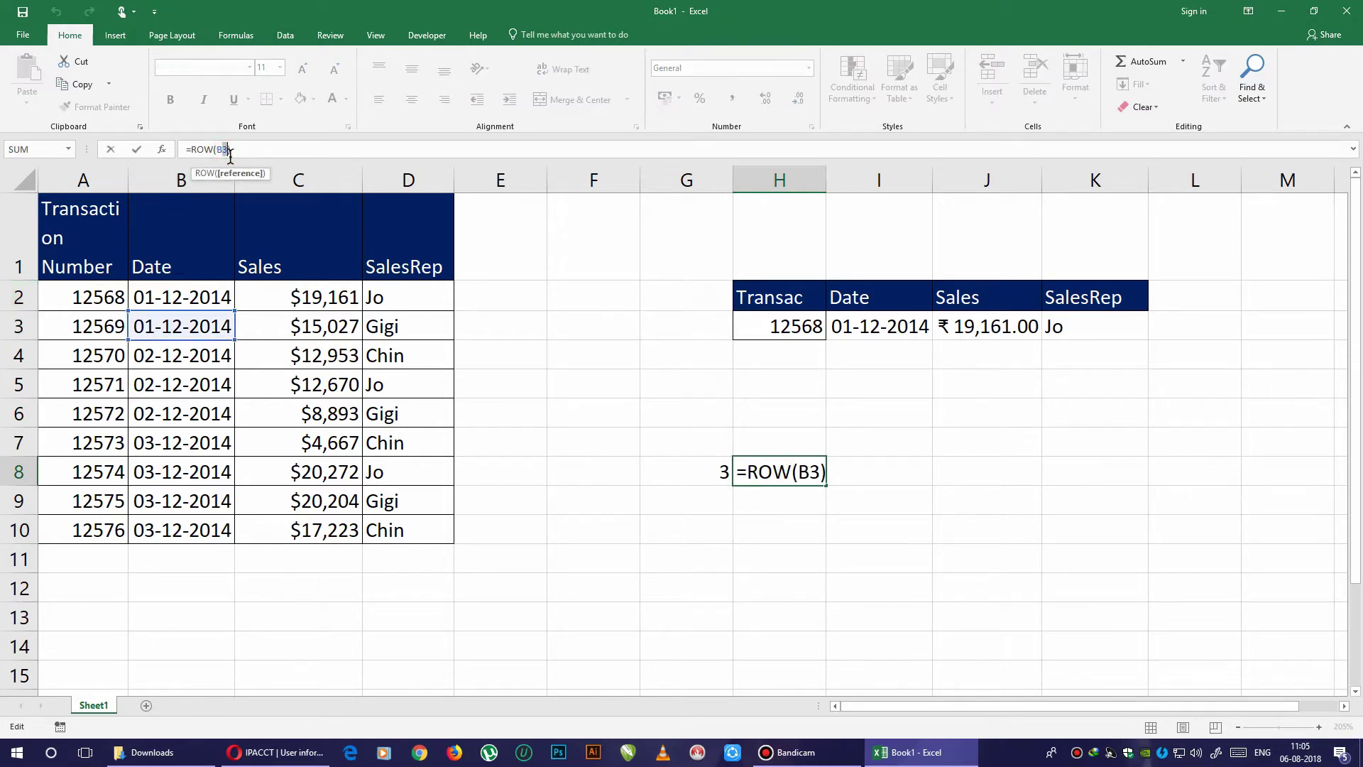
key(super+plus)
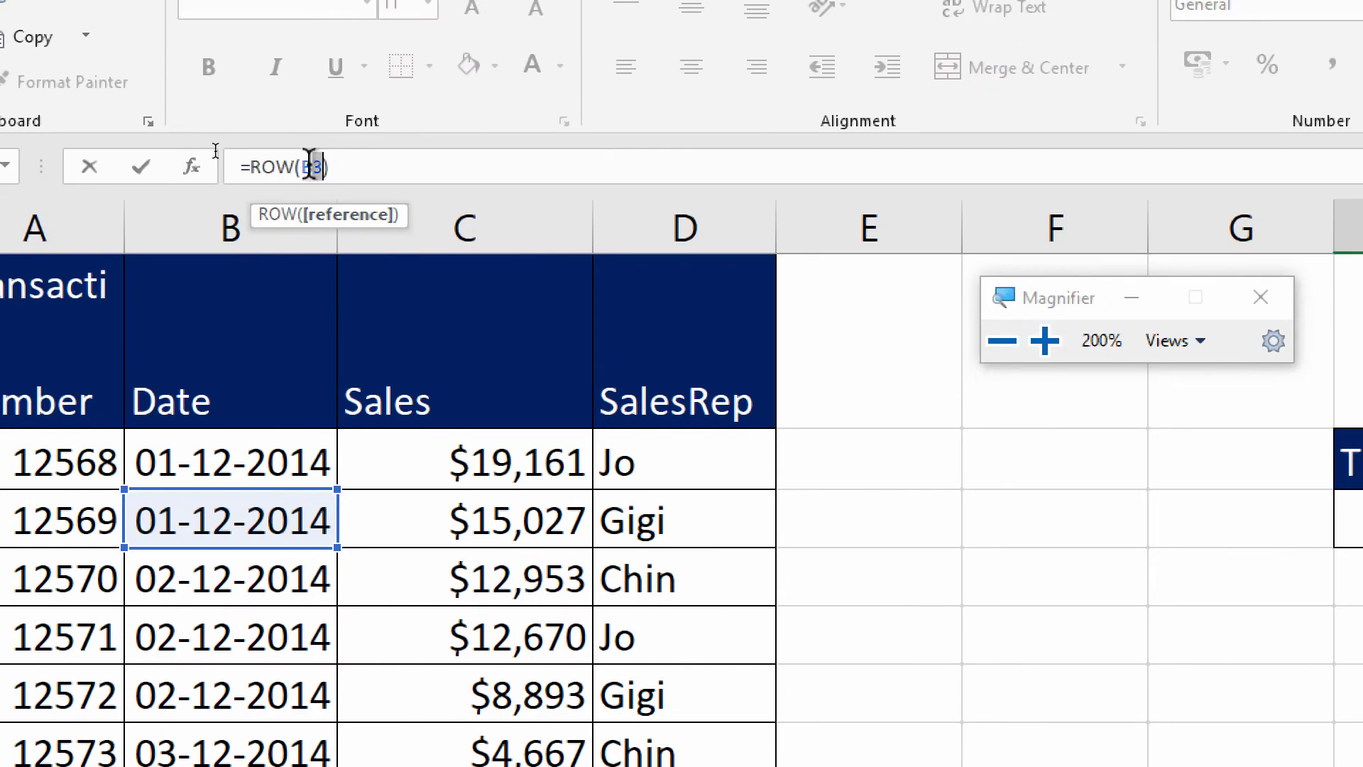
key(super+minus)
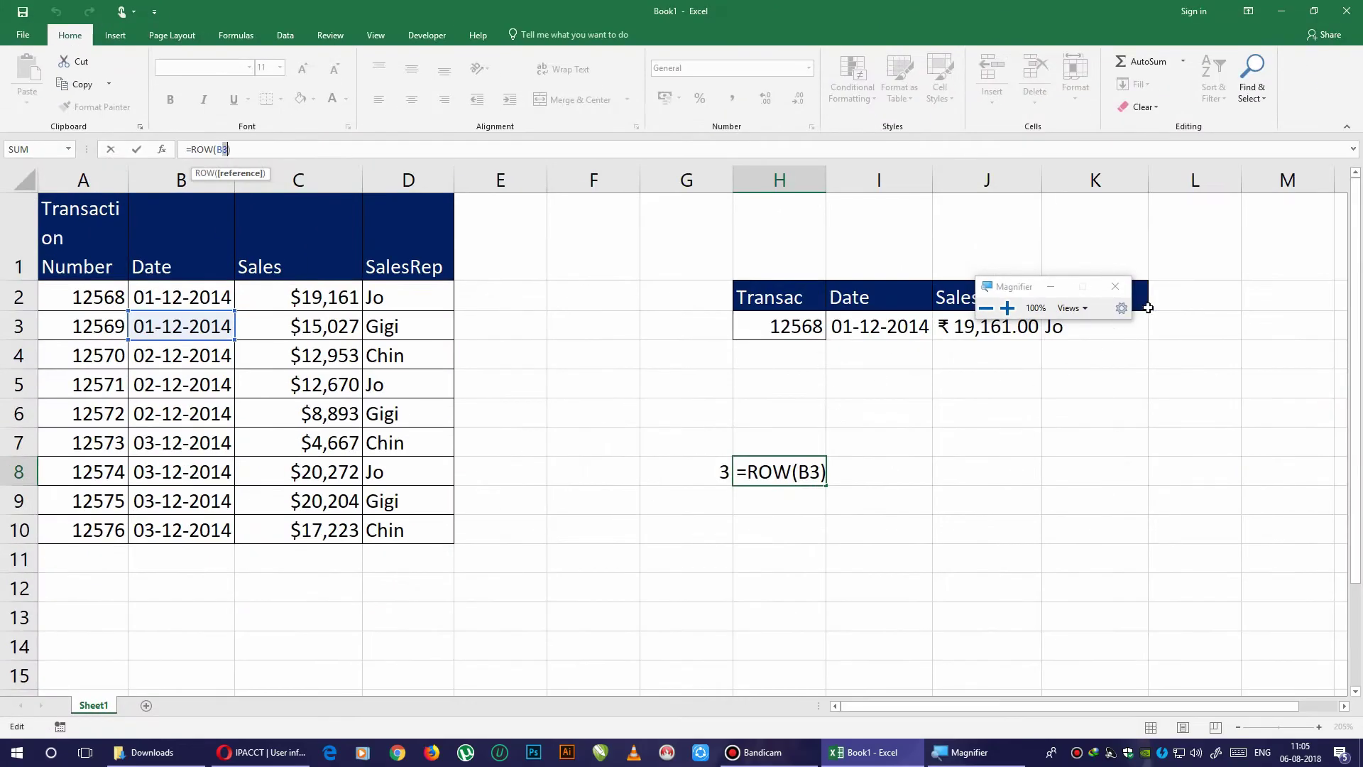
click(1120, 291)
click(795, 548)
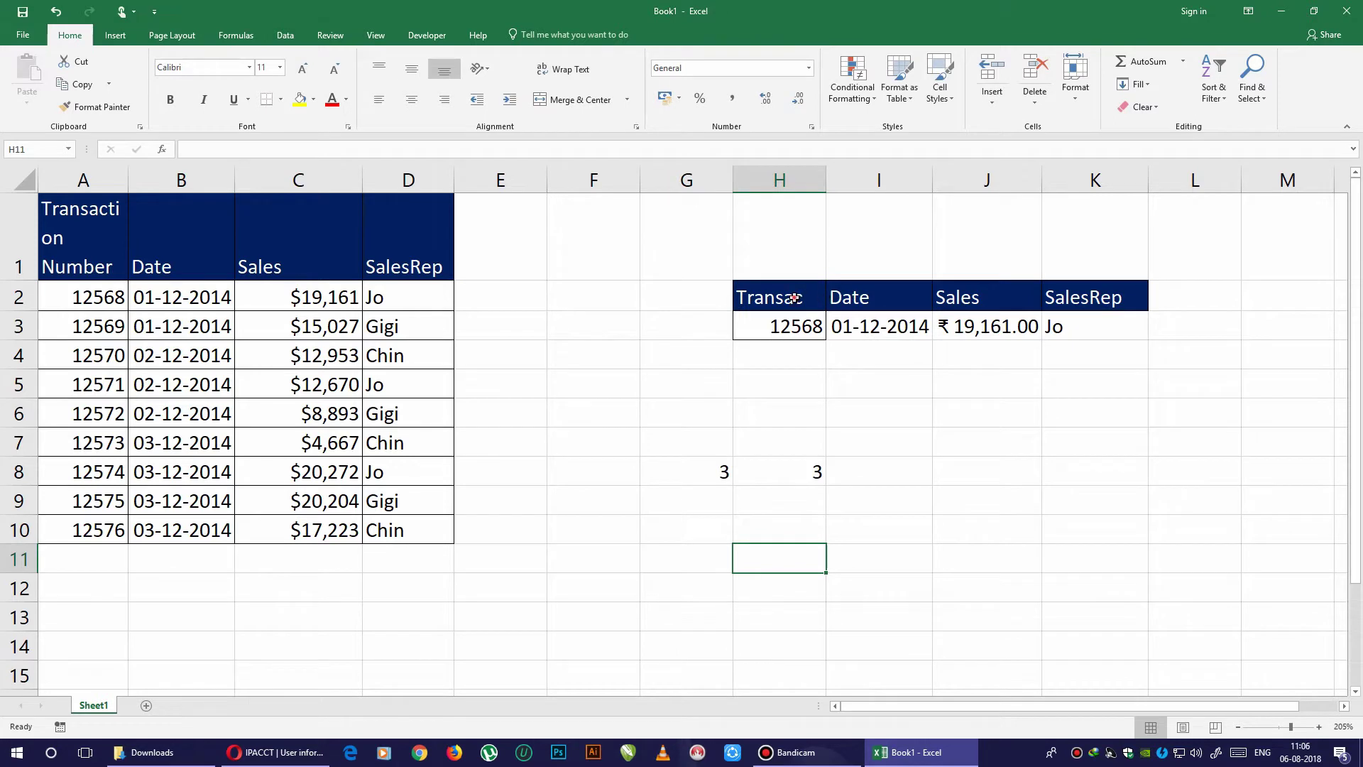
Select the sales table range A1:D10 and copy it with Ctrl+C.
drag(795, 299, 1217, 344)
click(1001, 509)
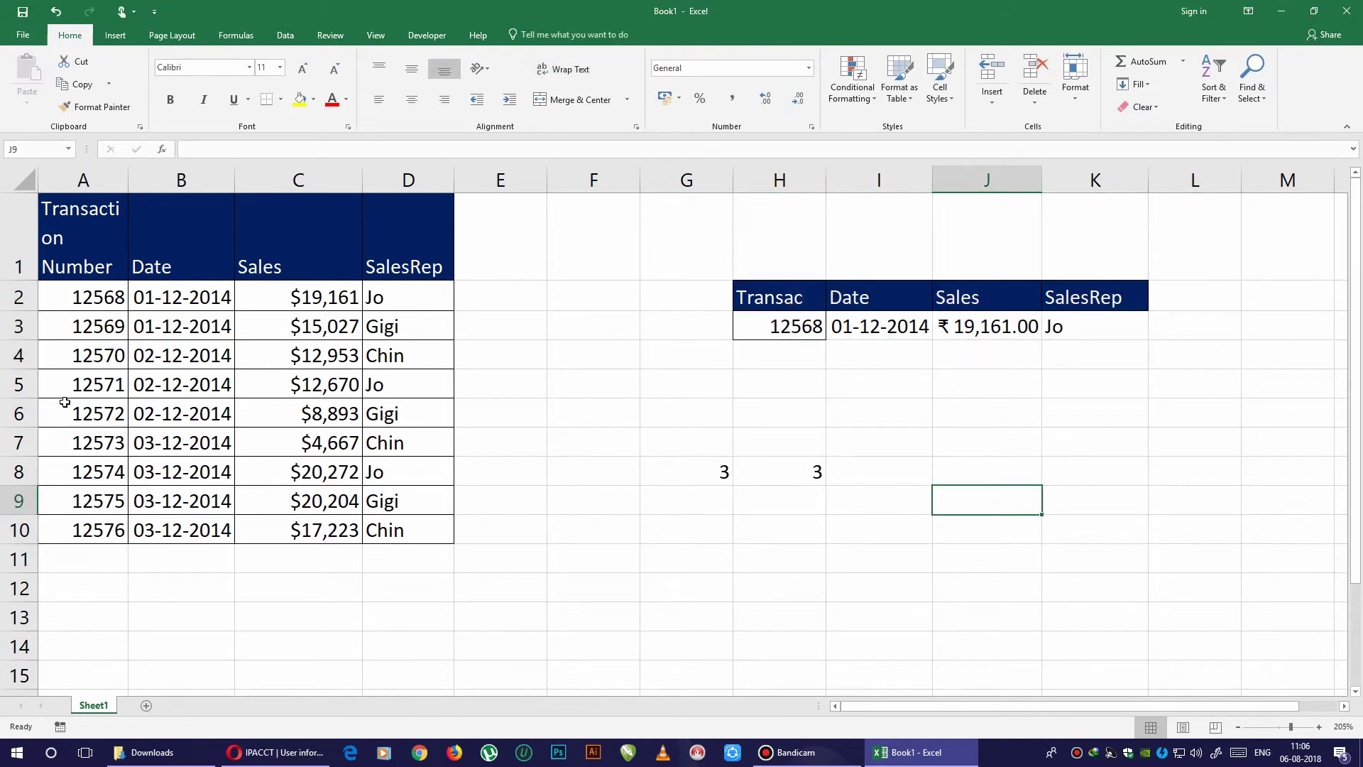
drag(83, 234, 388, 531)
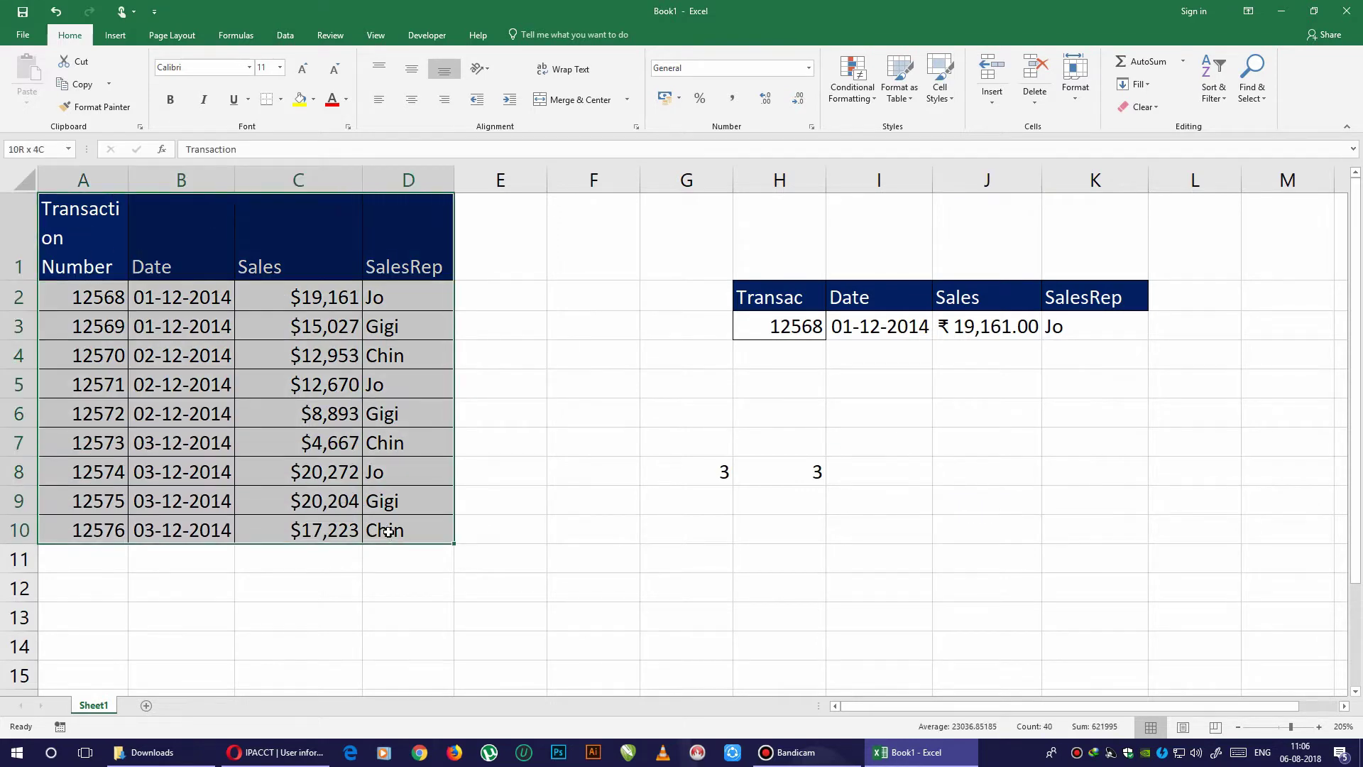
key(ctrl+c)
scroll(329, 495, down, 3)
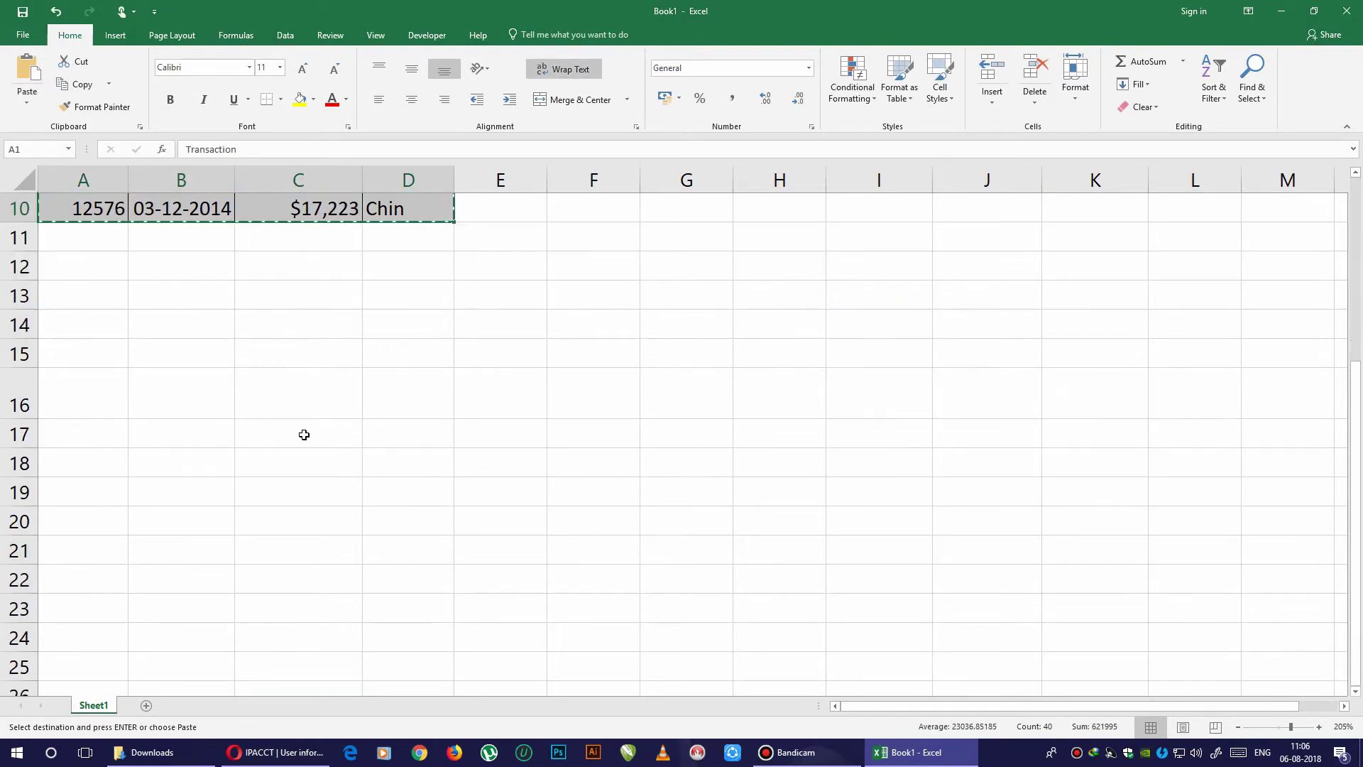
scroll(257, 525, up, 3)
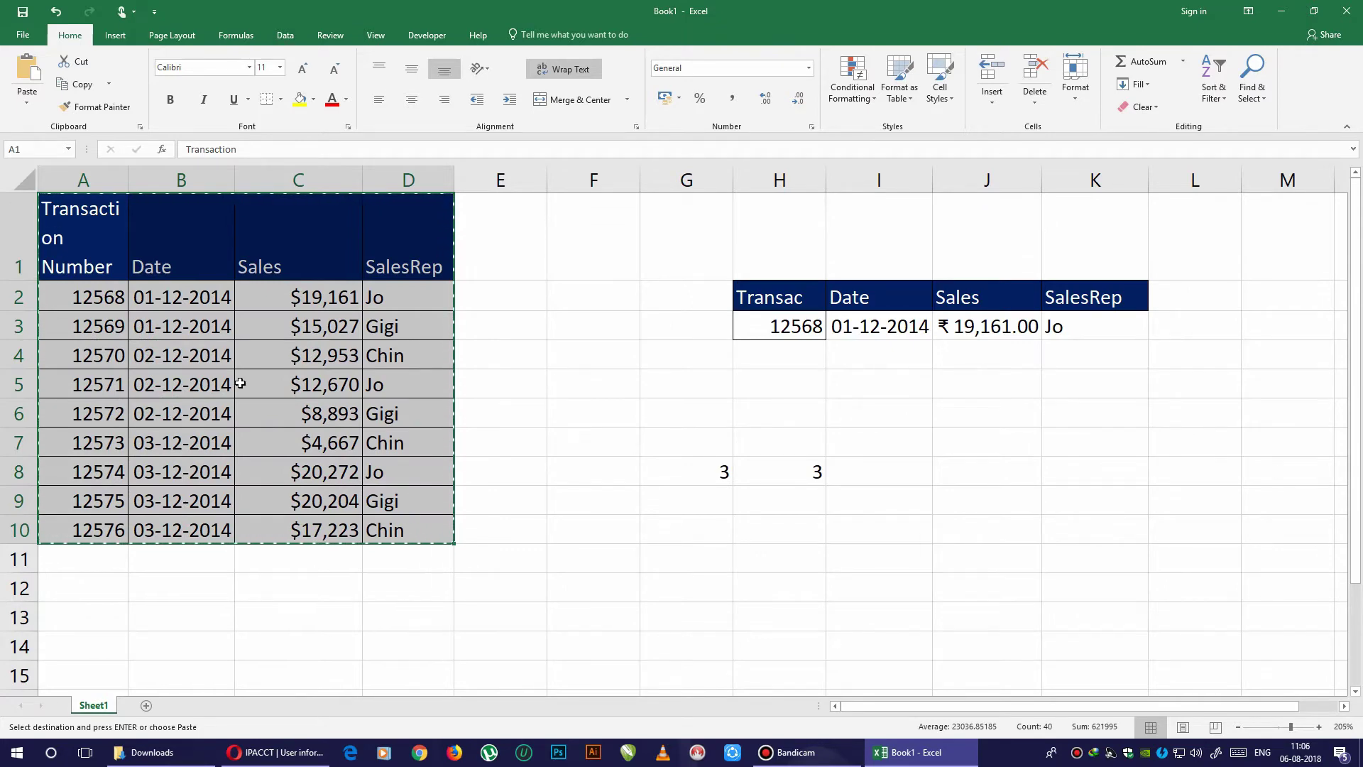
Paste the copied sales table transposed starting at A17.
scroll(212, 497, down, 5)
scroll(98, 514, up, 3)
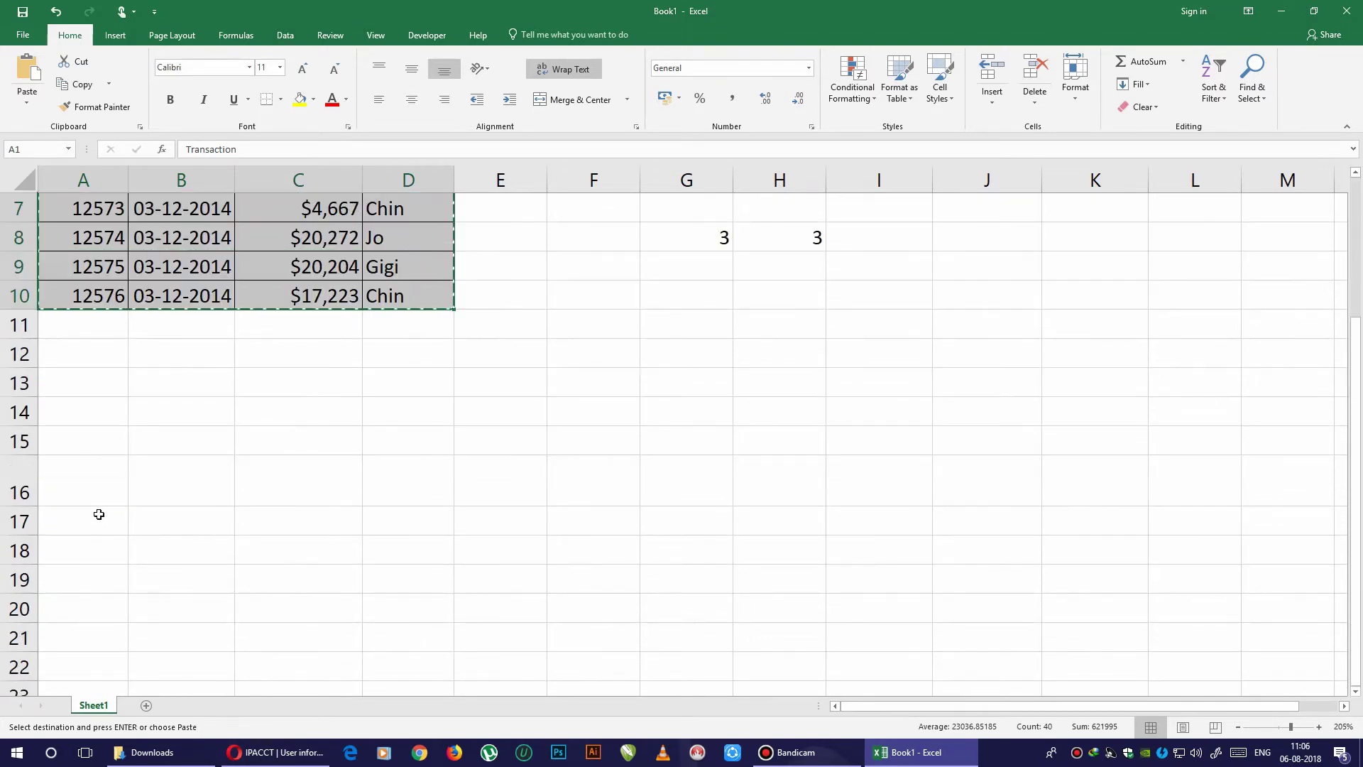
click(107, 527)
right_click(100, 531)
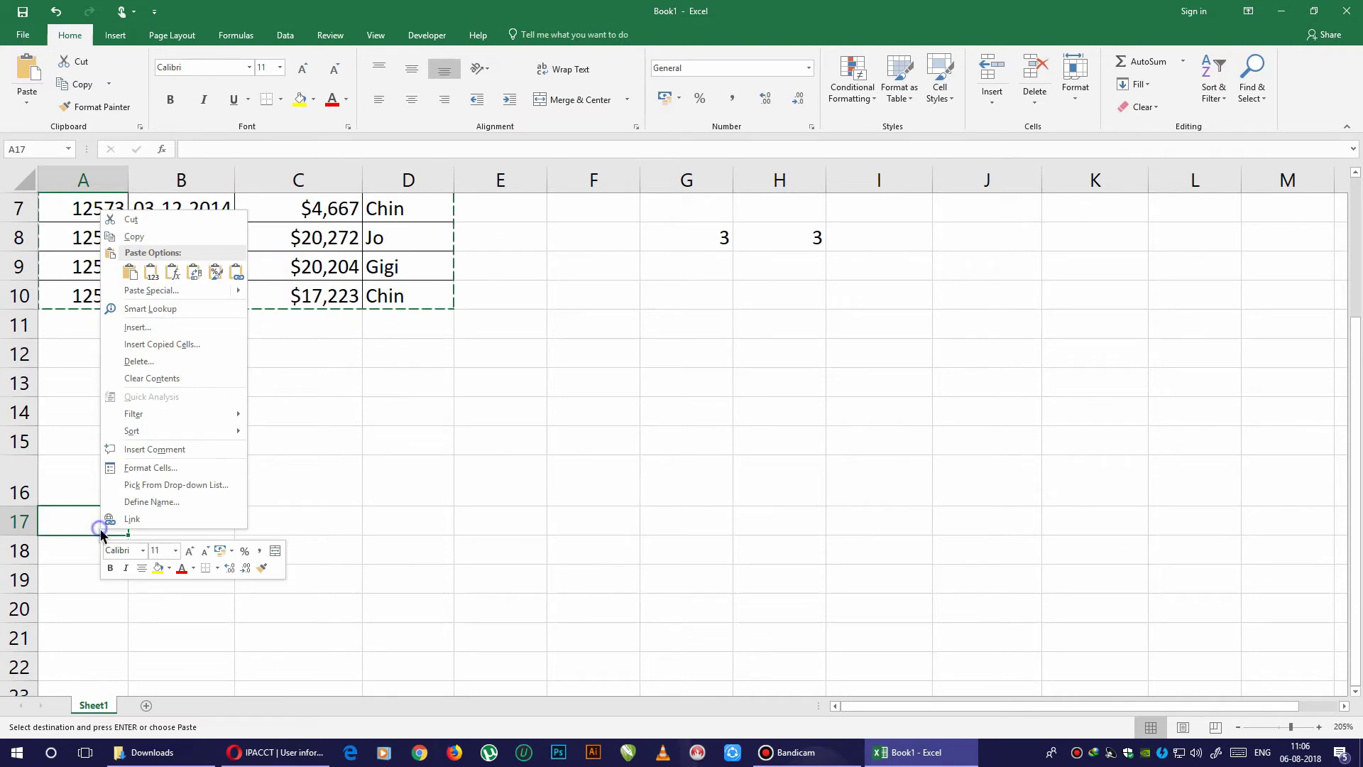
click(196, 273)
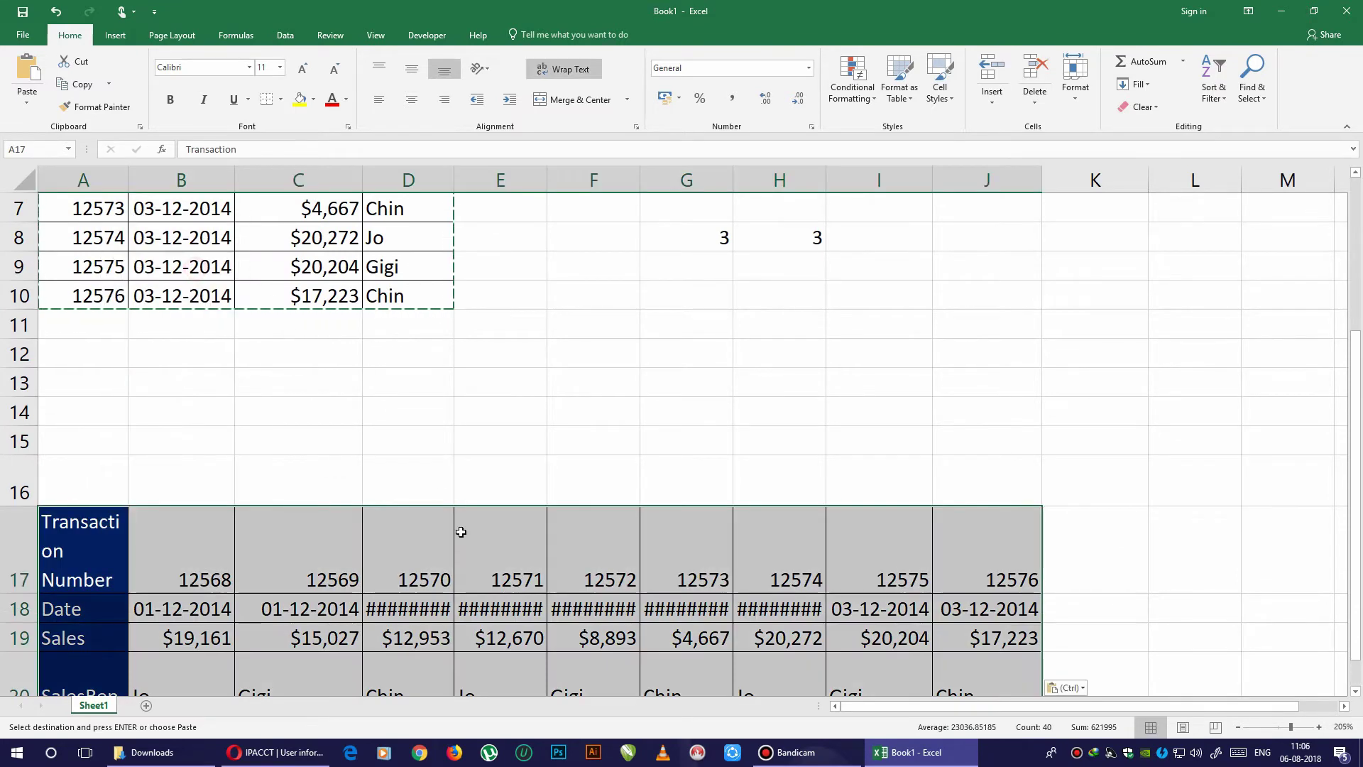
scroll(461, 532, down, 3)
Widen the transposed table's columns so the dates show, then copy the row labels A17:A20.
key(alt+h)
key(o)
key(i)
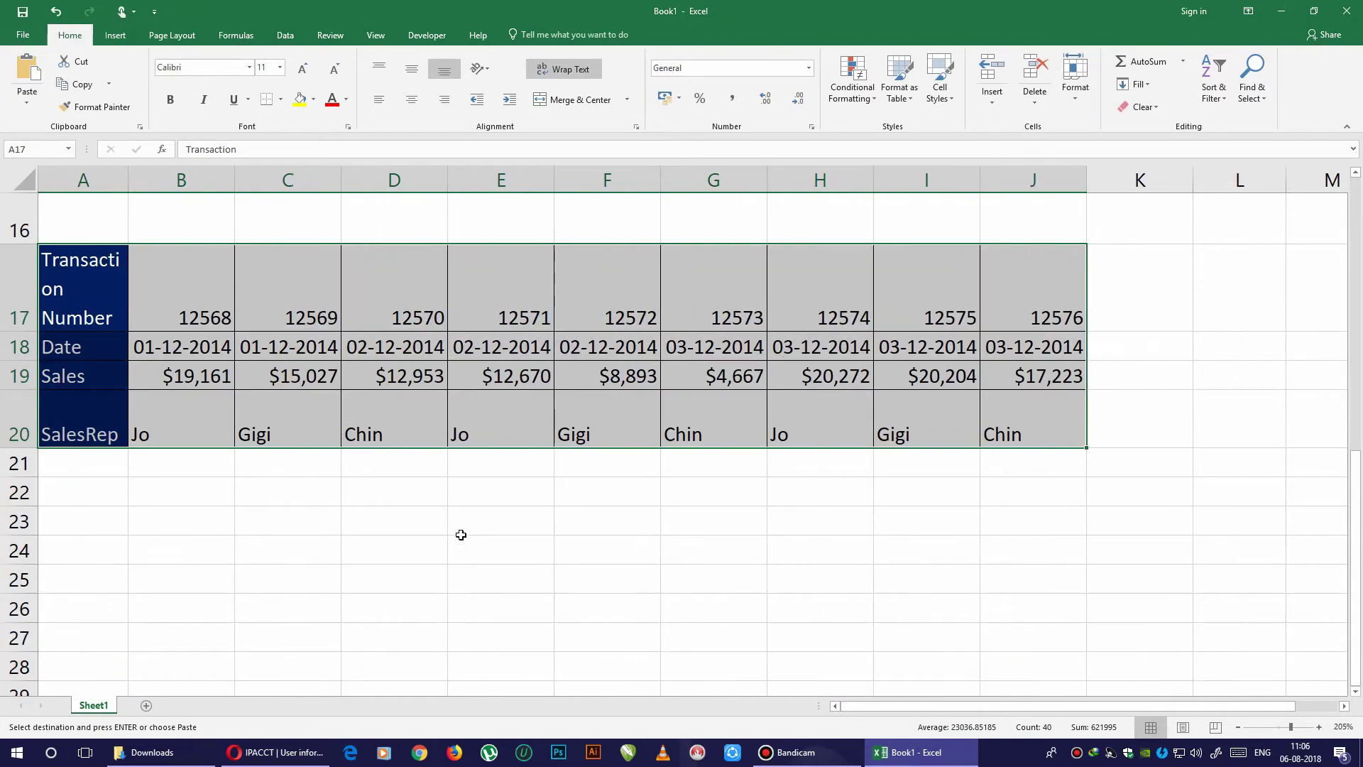
scroll(460, 545, up, 1)
scroll(460, 545, up, 4)
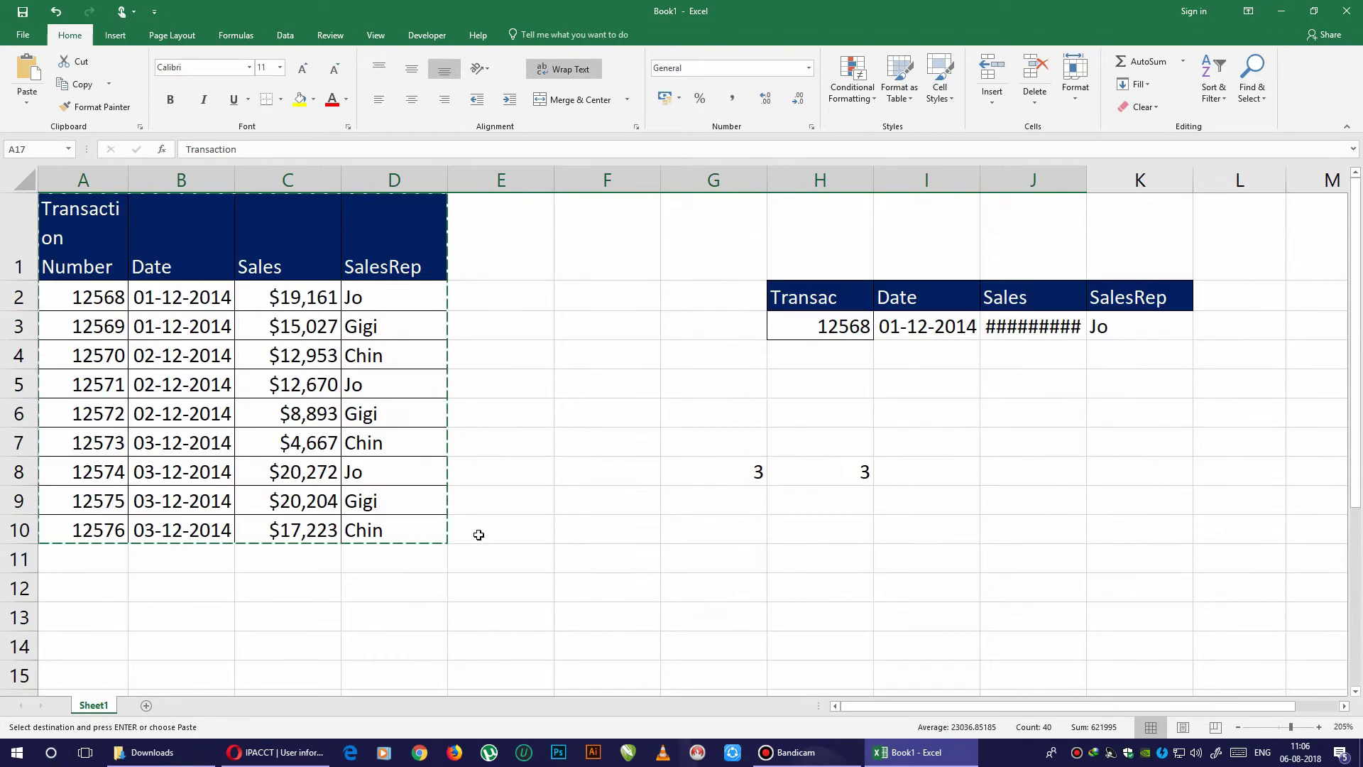
scroll(479, 534, down, 3)
scroll(479, 535, up, 1)
scroll(122, 479, down, 2)
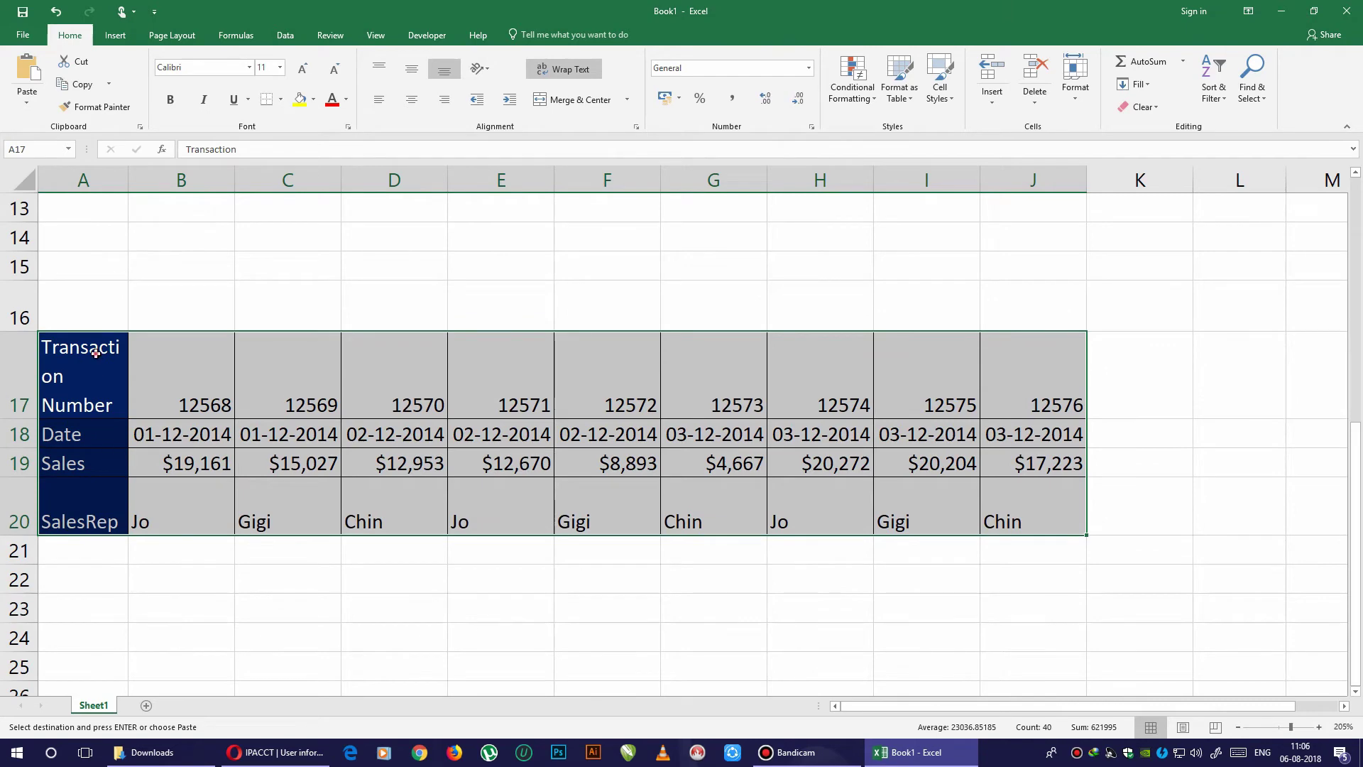
drag(95, 352, 100, 515)
key(ctrl+c)
Paste the four row labels into A25:A28.
scroll(118, 504, down, 2)
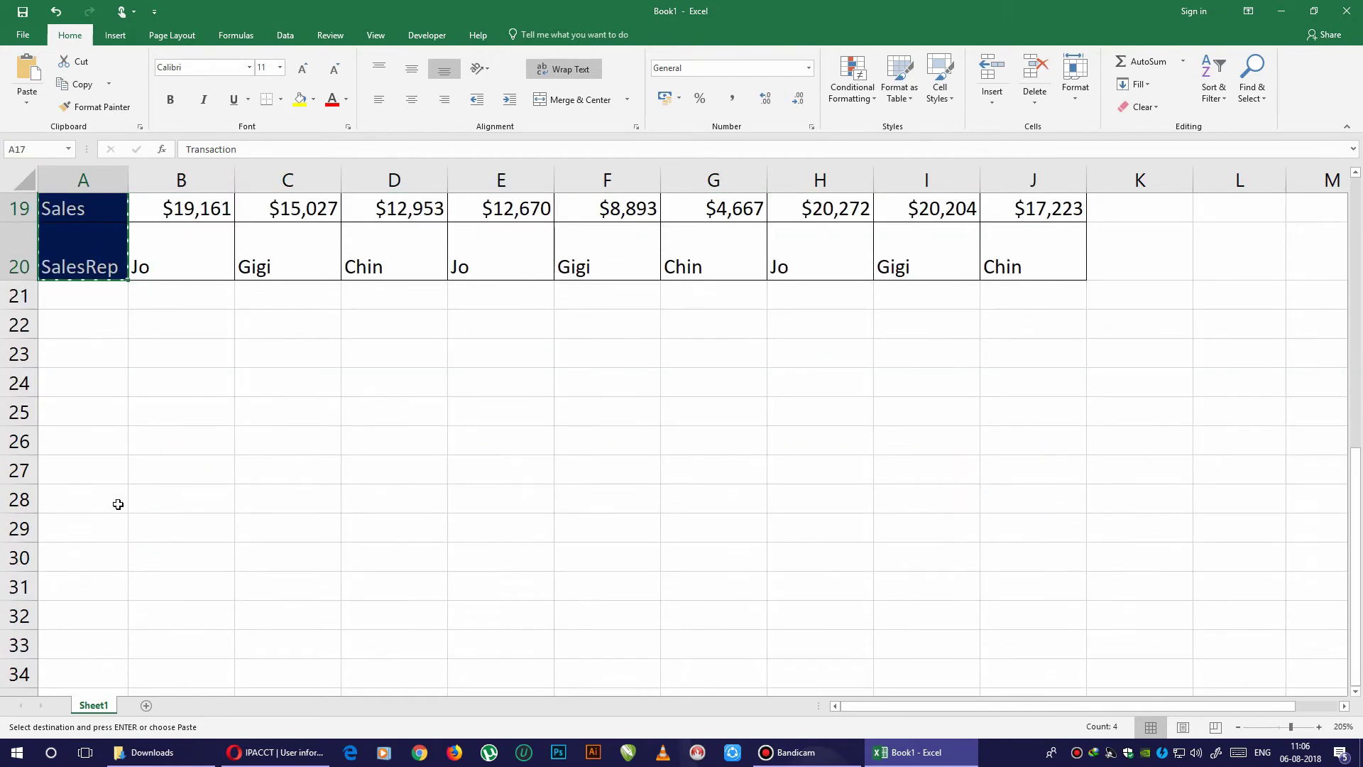
click(102, 402)
key(Return)
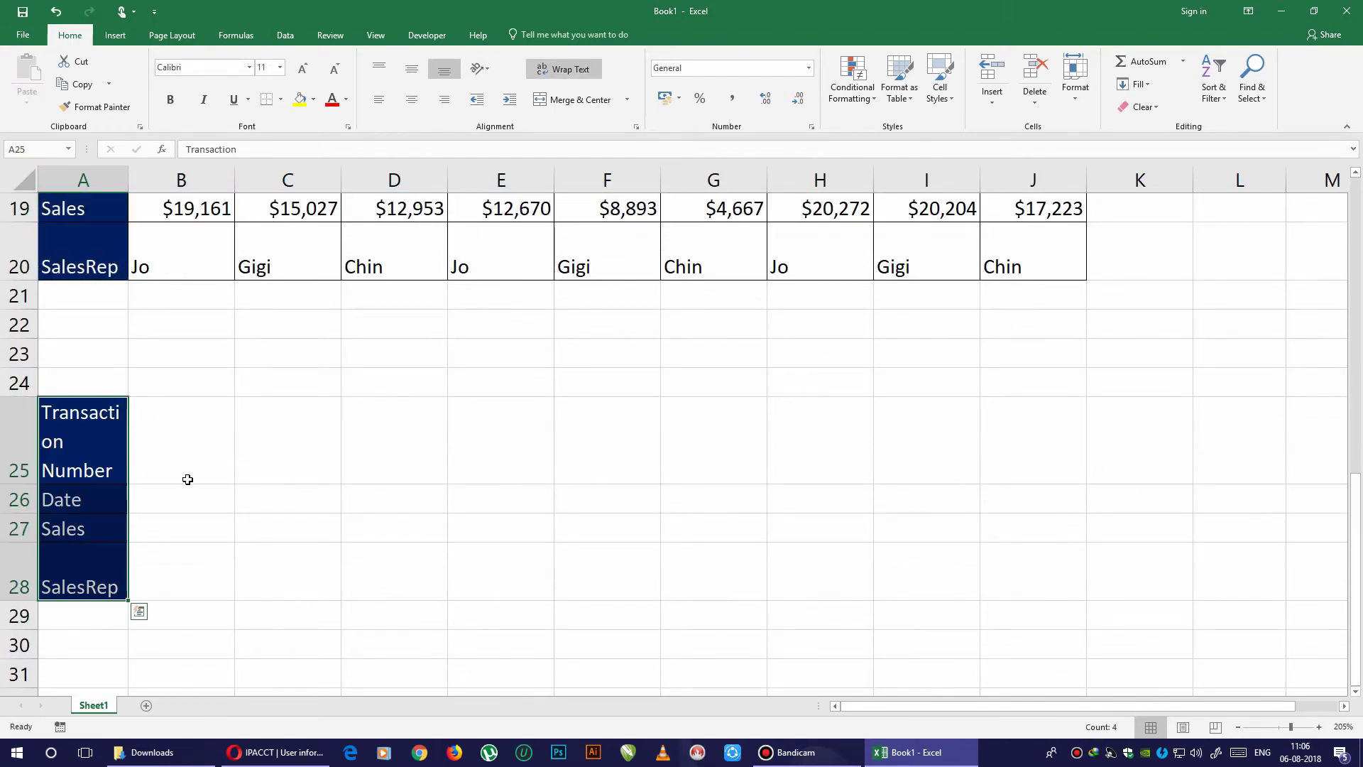
Copy transaction number 12570 from D17 into B25, then select B26.
scroll(186, 478, up, 2)
scroll(186, 426, down, 1)
click(421, 292)
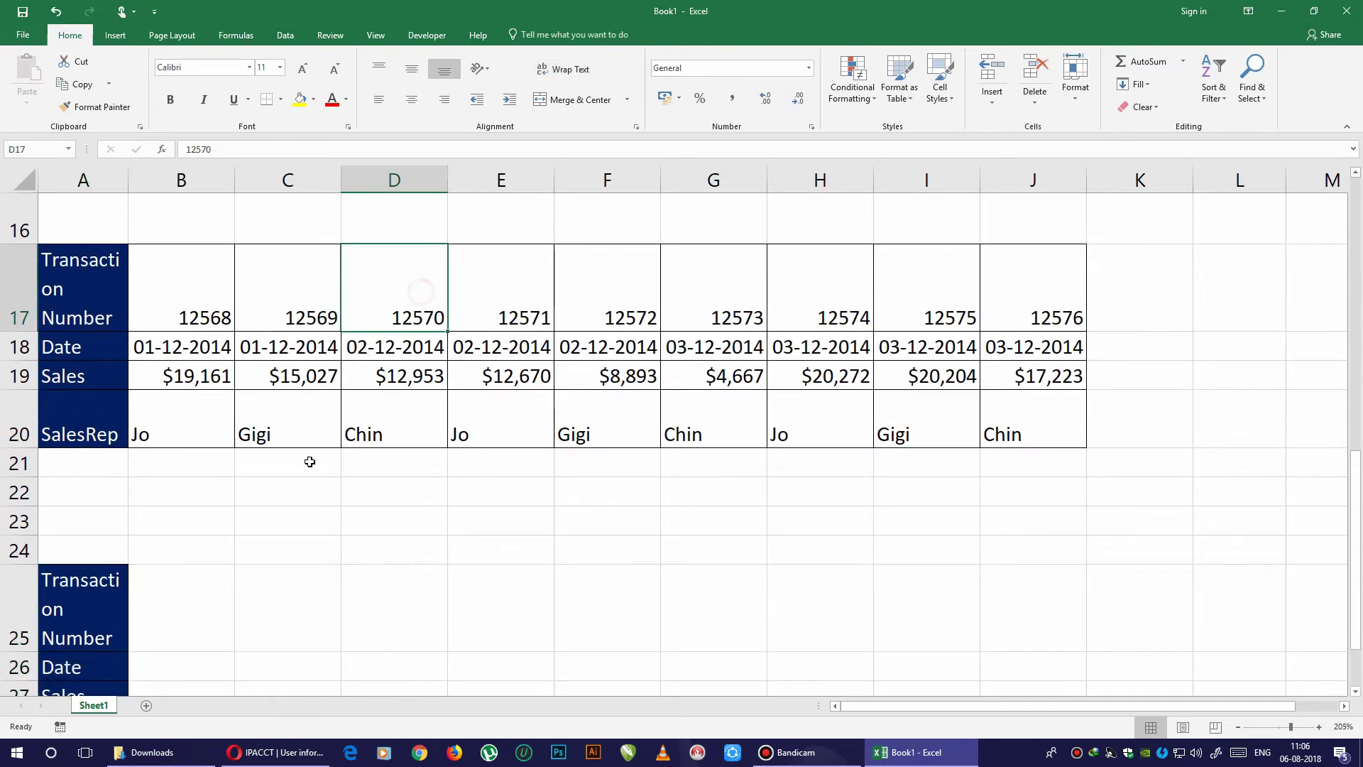
key(ctrl+c)
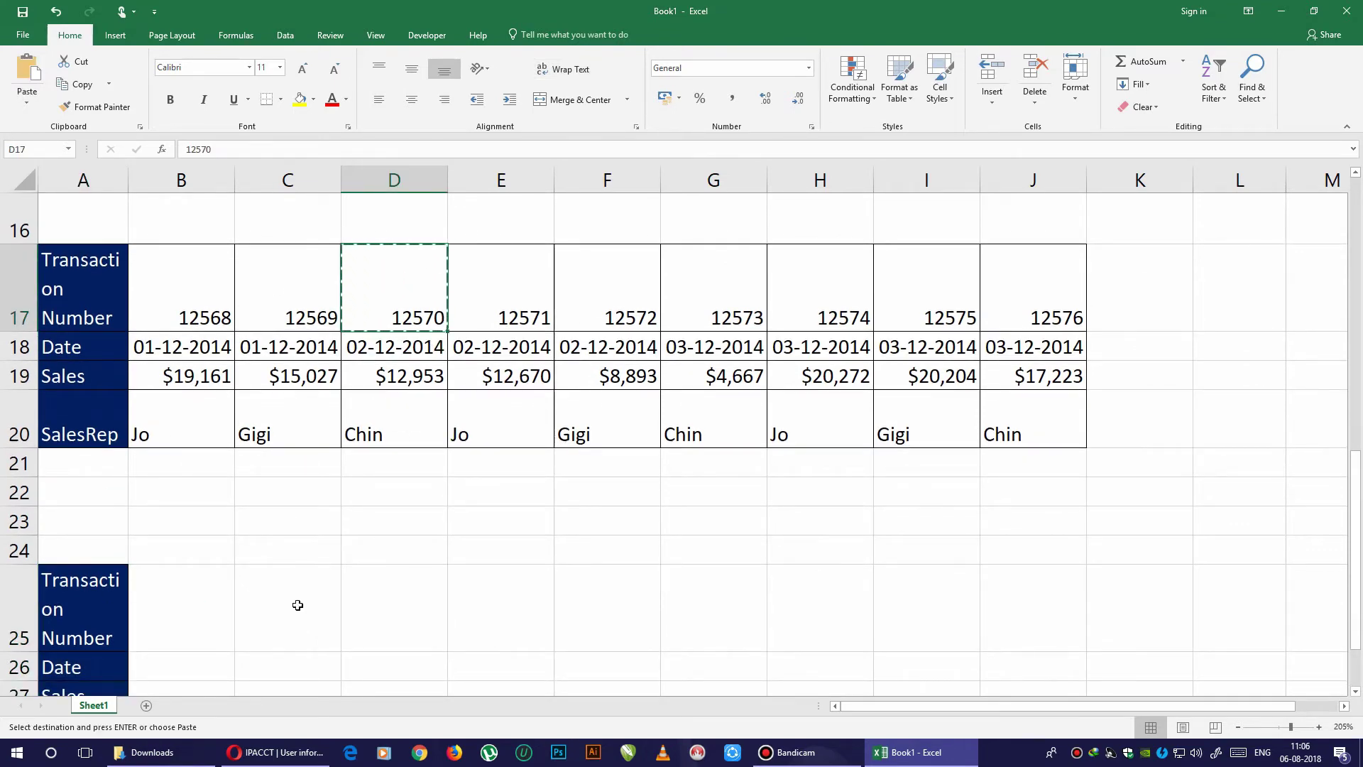
click(152, 601)
key(Return)
scroll(266, 619, down, 2)
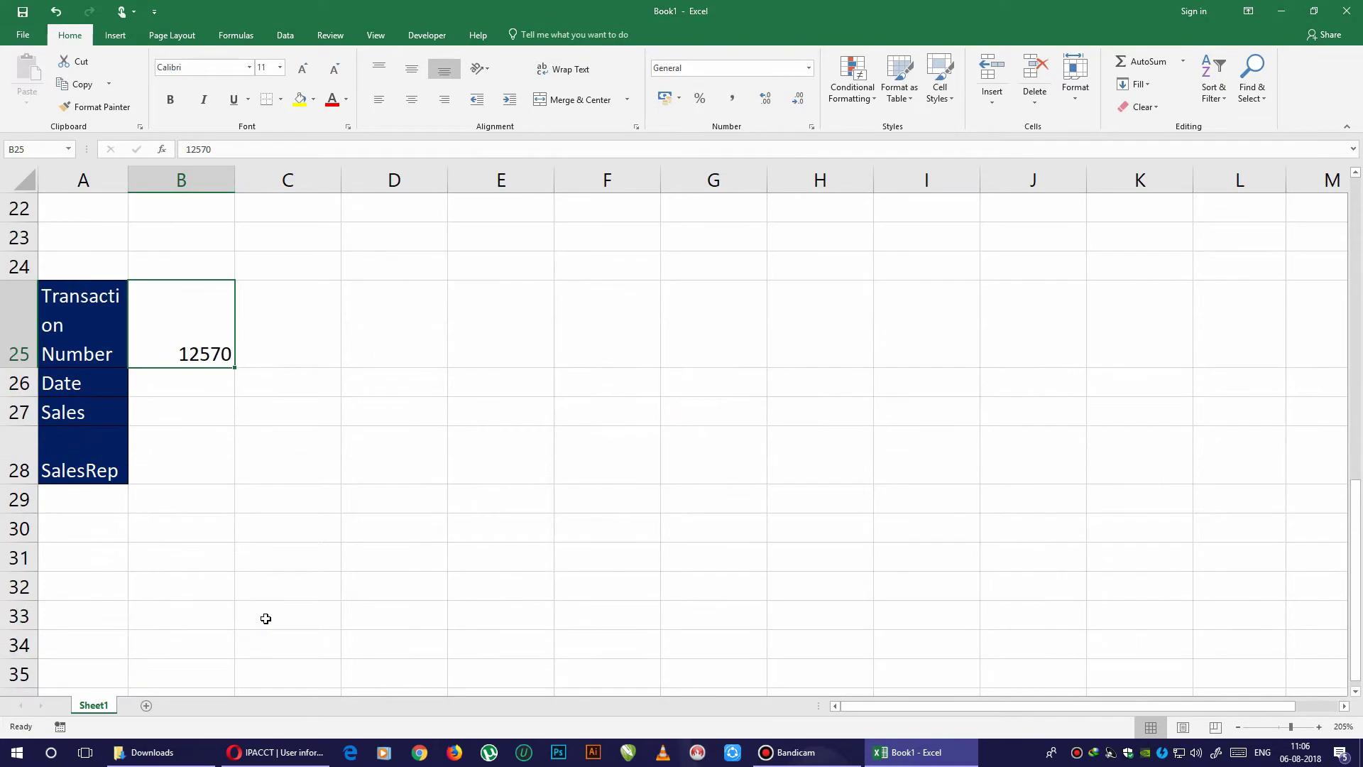
click(208, 386)
Start an HLOOKUP in B26 with lookup value B$25 and absolute range $A$17:$J$20.
text(=)
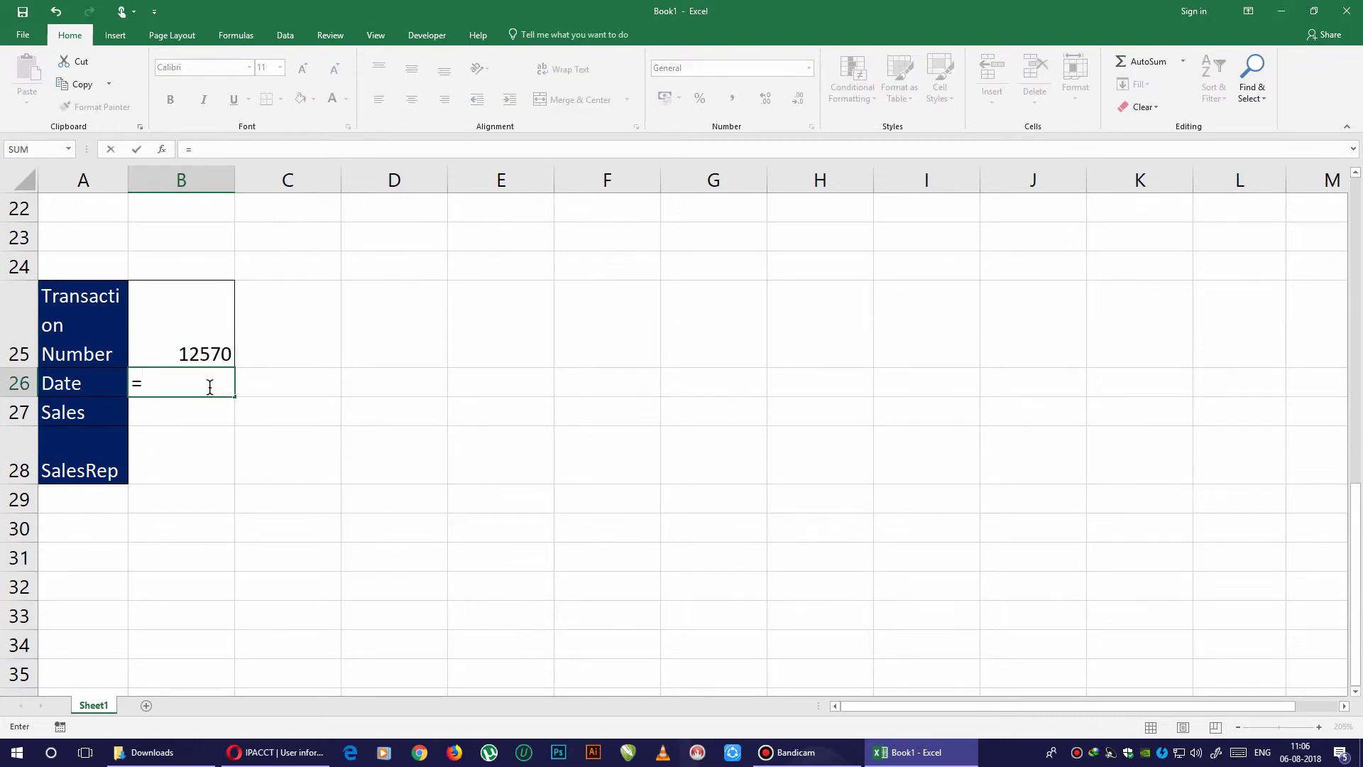
text(hlo)
key(Tab)
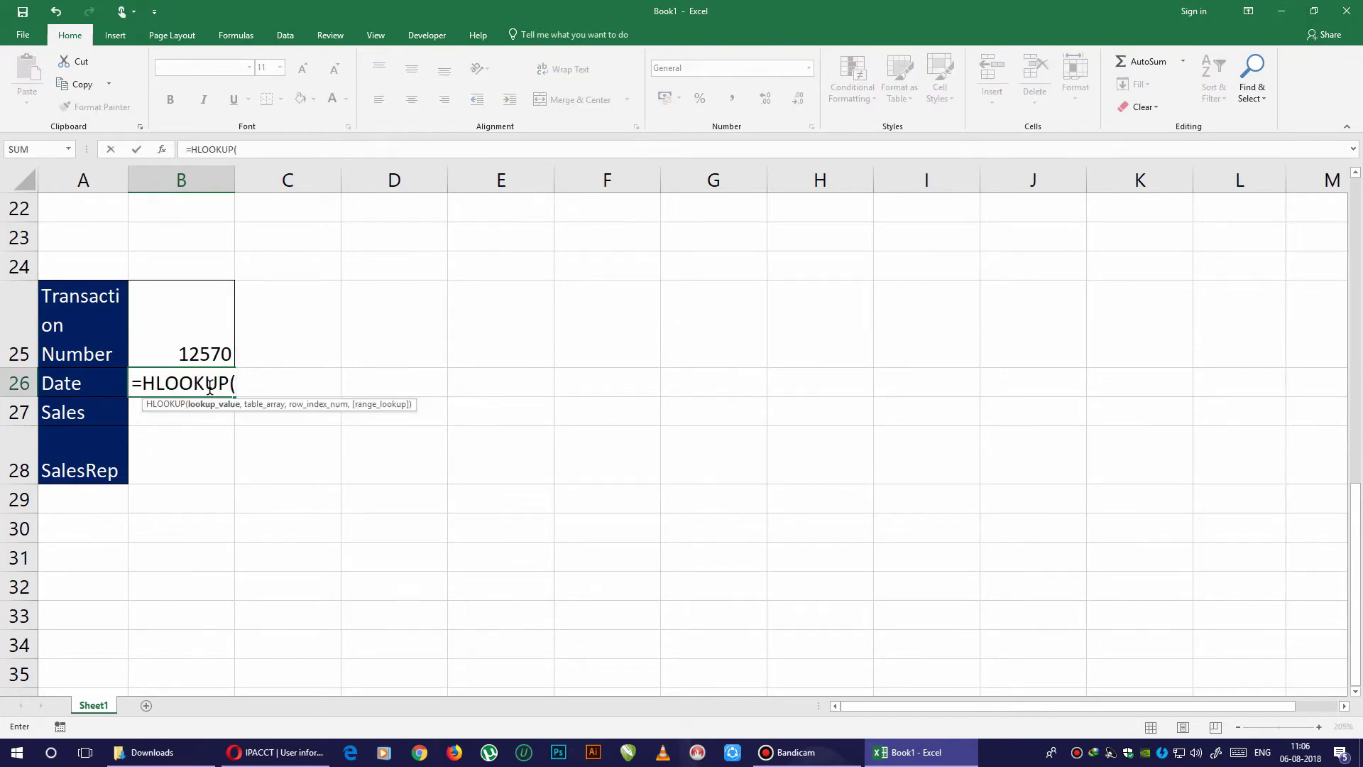
click(196, 326)
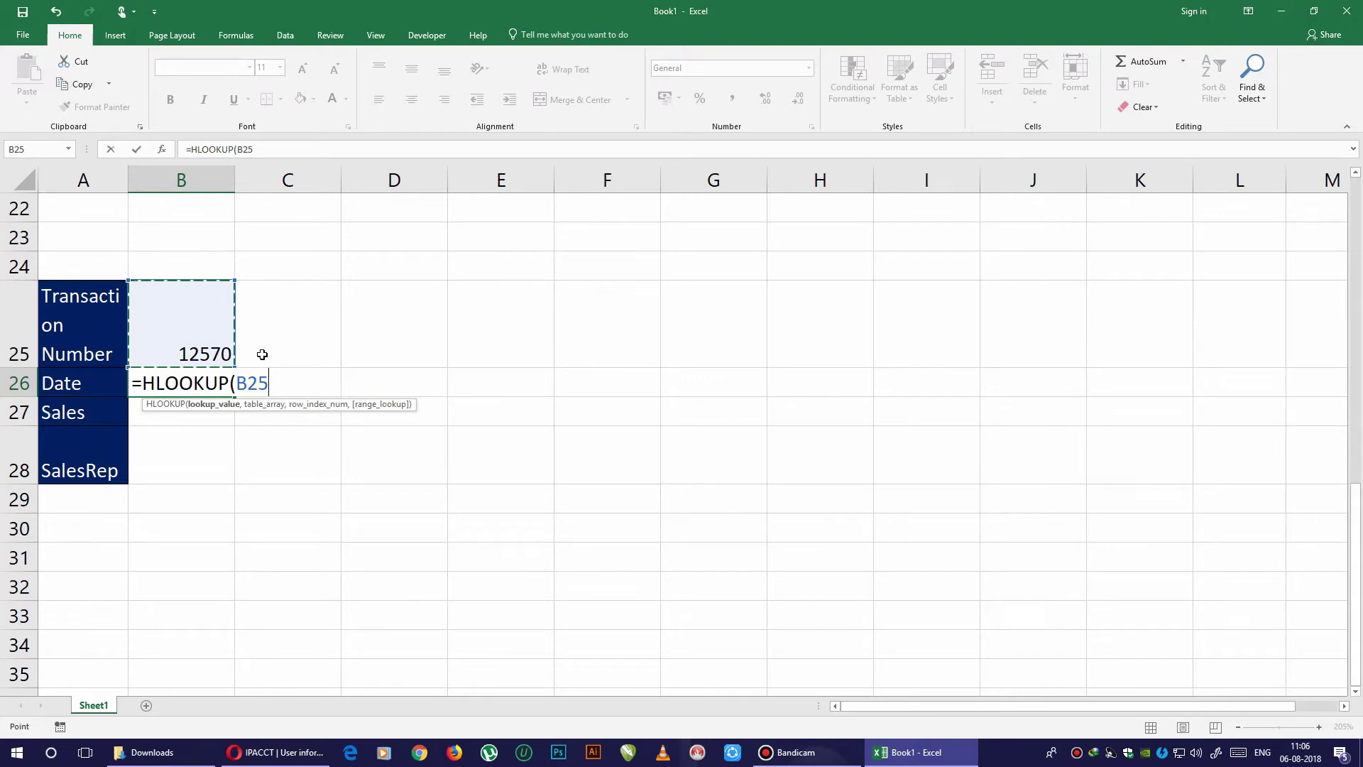
key(F4)
key(F4)
scroll(281, 333, up, 4)
scroll(281, 333, up, 1)
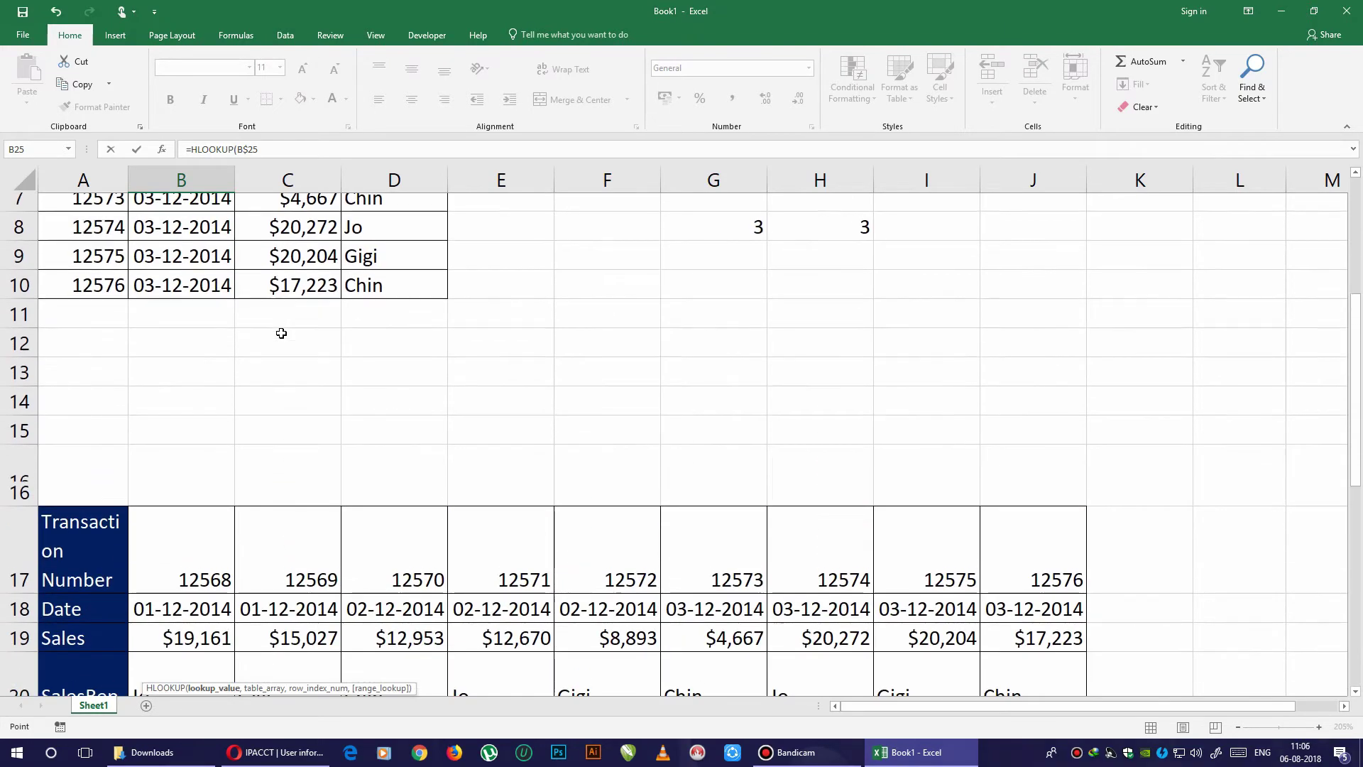
scroll(281, 333, down, 5)
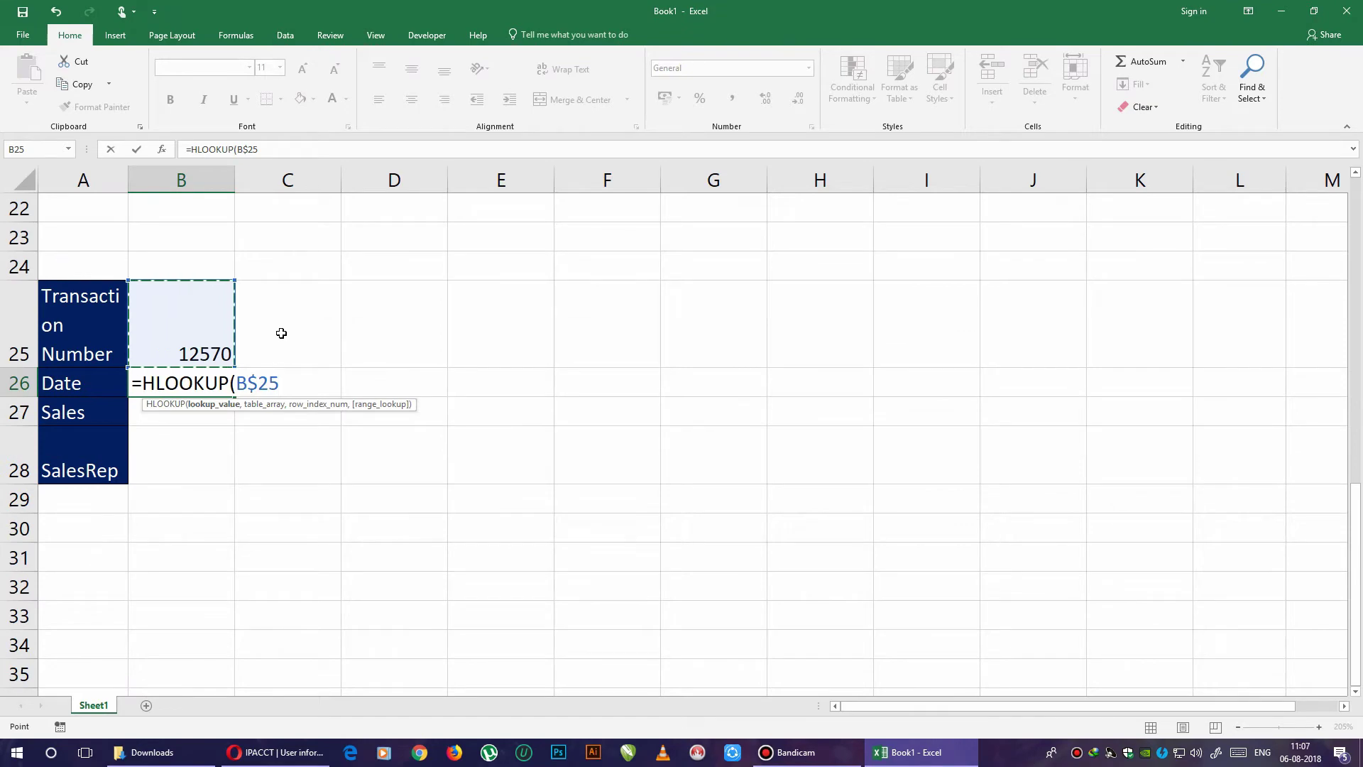
text(,)
scroll(291, 332, up, 6)
scroll(292, 344, down, 2)
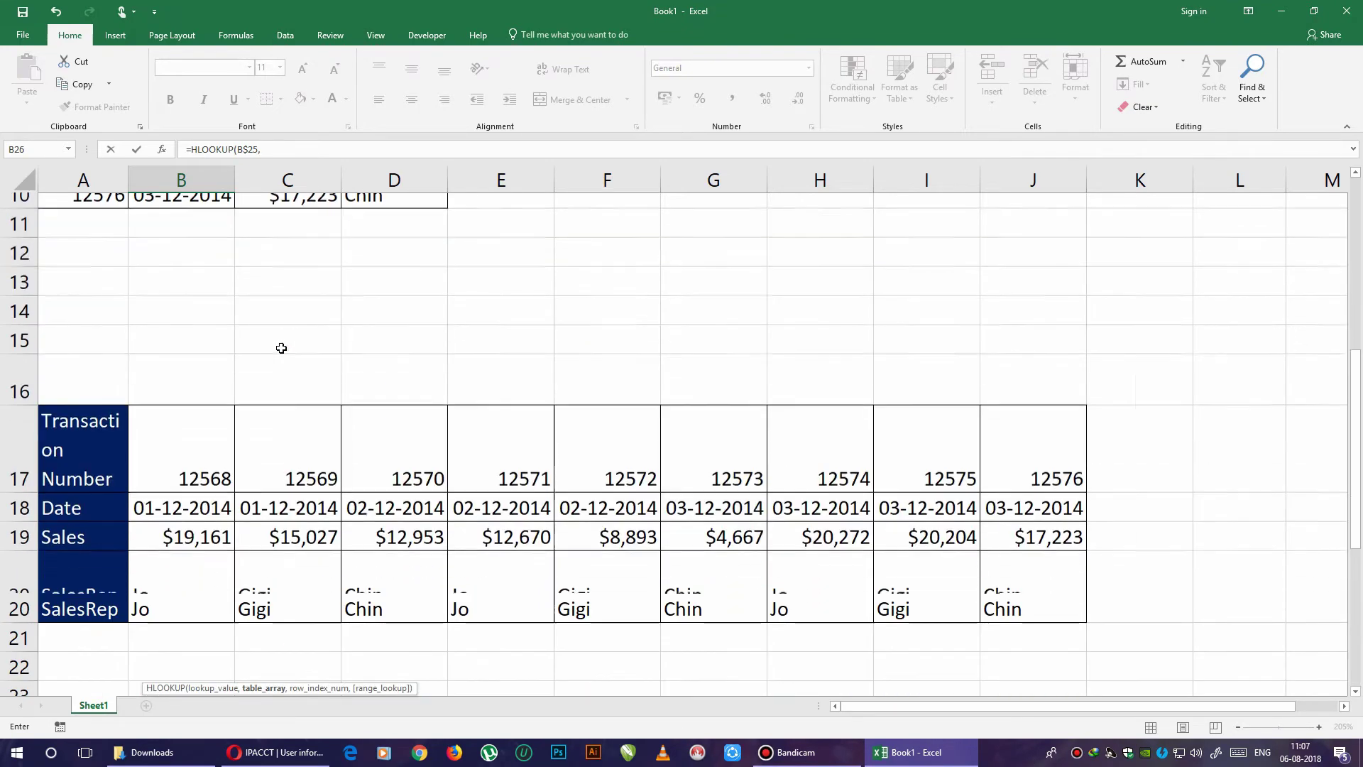
scroll(292, 344, down, 1)
drag(166, 388, 1037, 490)
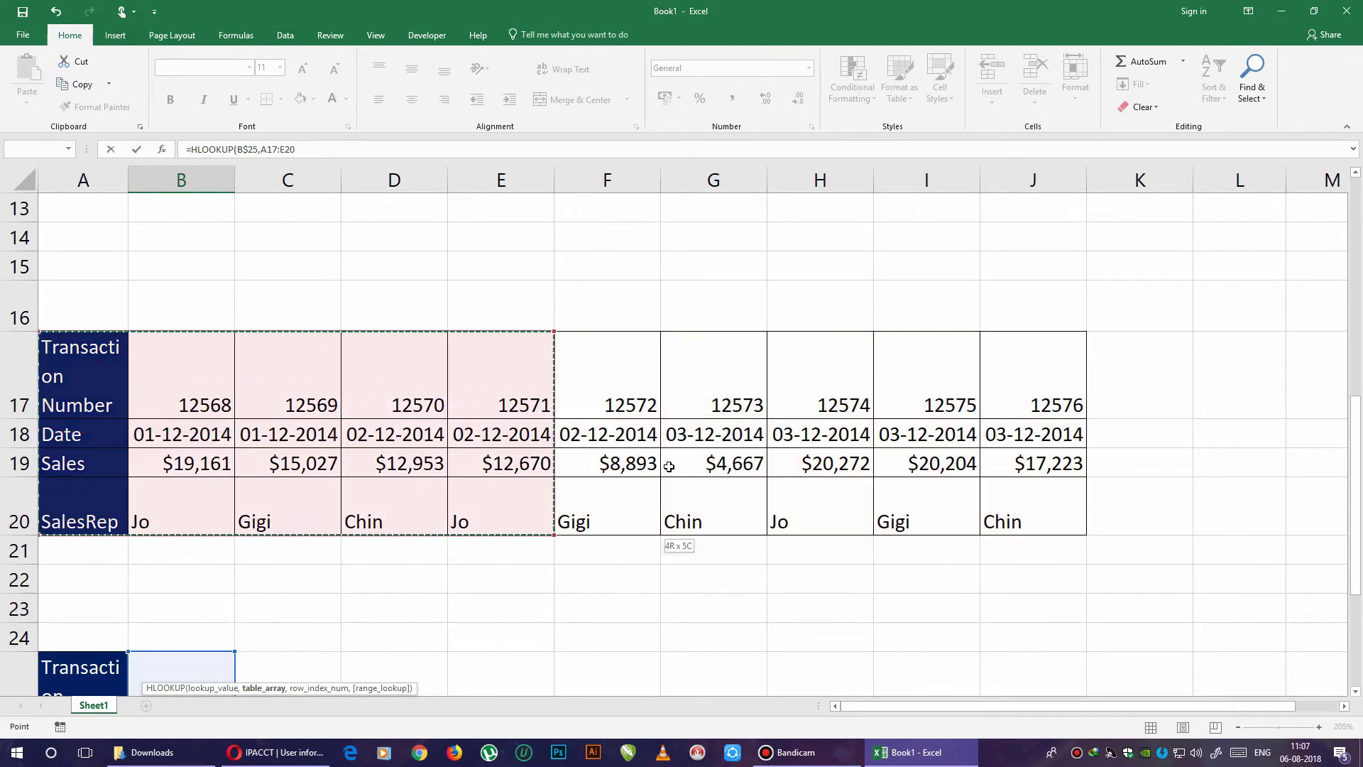
drag(103, 372, 1049, 510)
scroll(339, 550, down, 2)
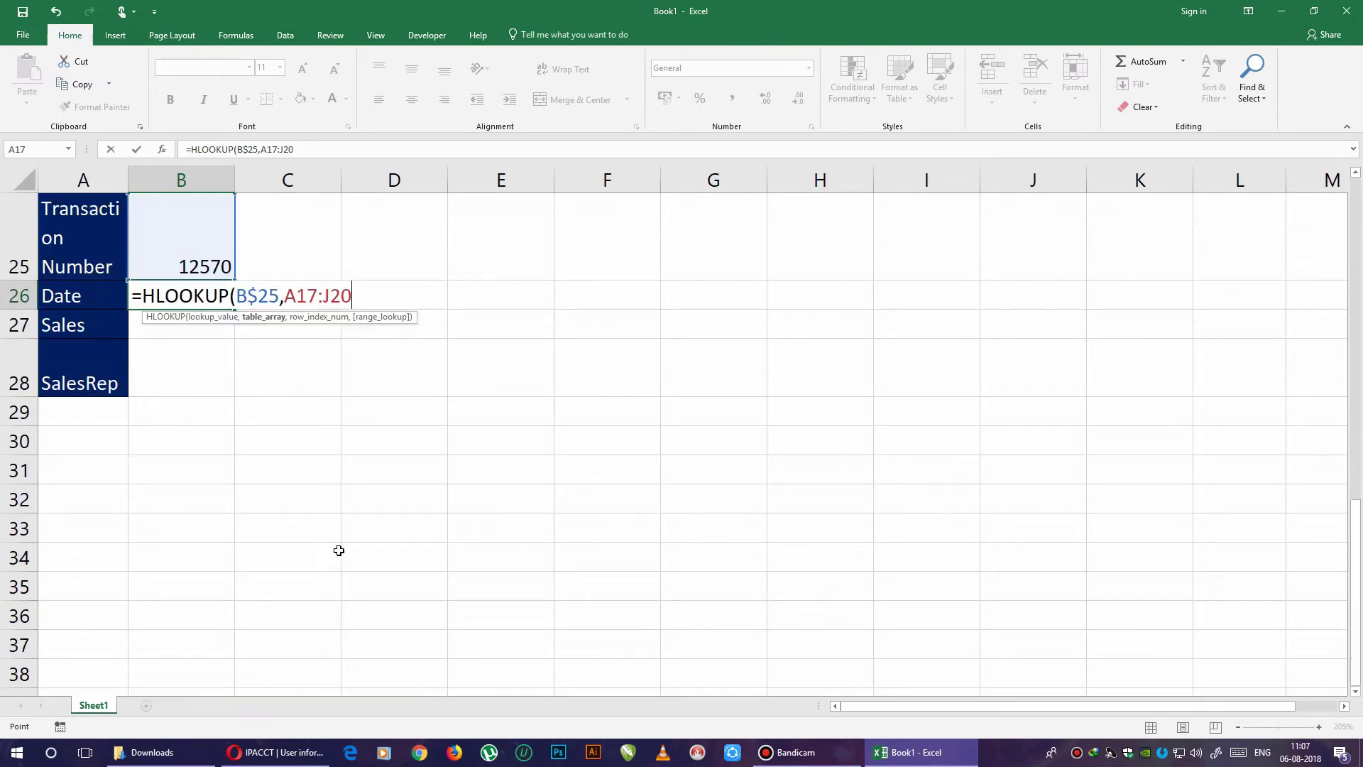
scroll(339, 551, up, 1)
key(F4)
Complete the HLOOKUP with row index ROW(B2) and exact match FALSE, and confirm it.
text($J$20,)
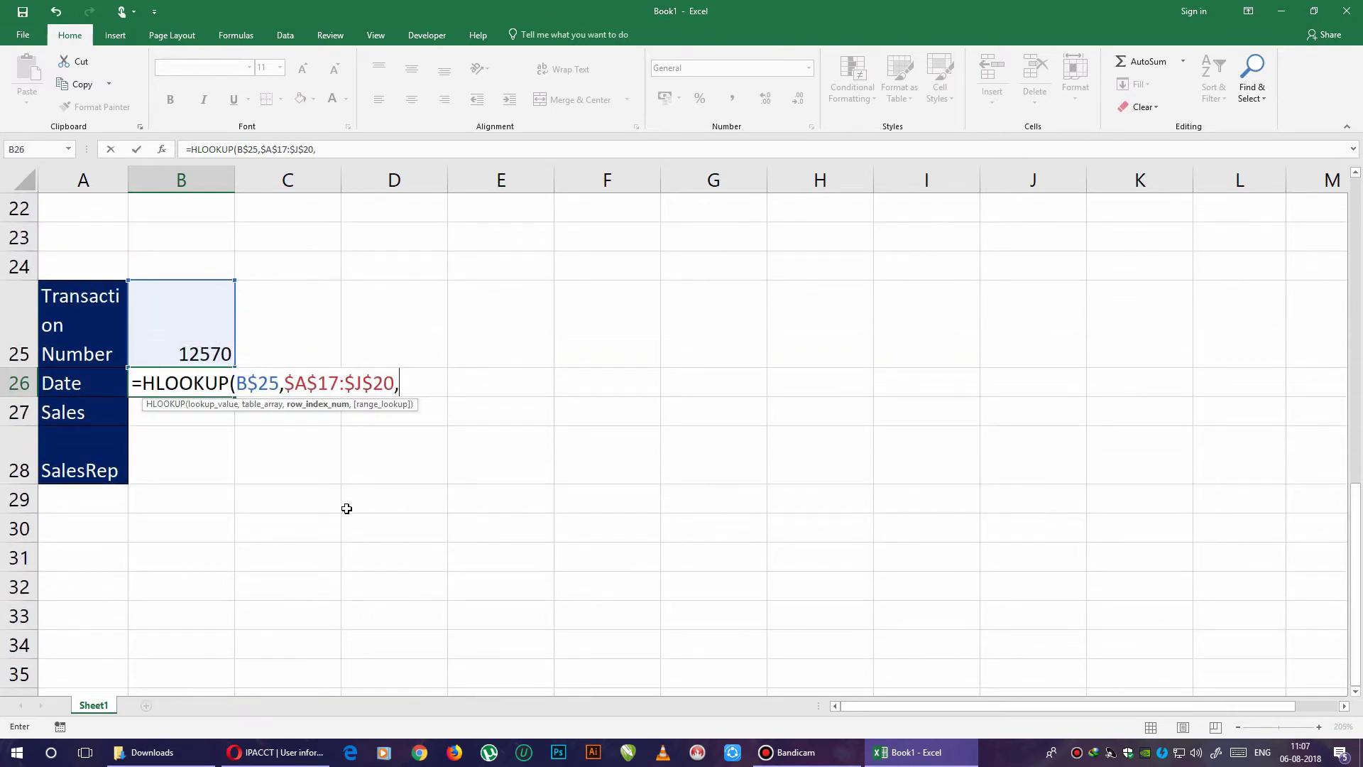
scroll(346, 508, up, 5)
scroll(346, 509, down, 1)
scroll(347, 508, down, 3)
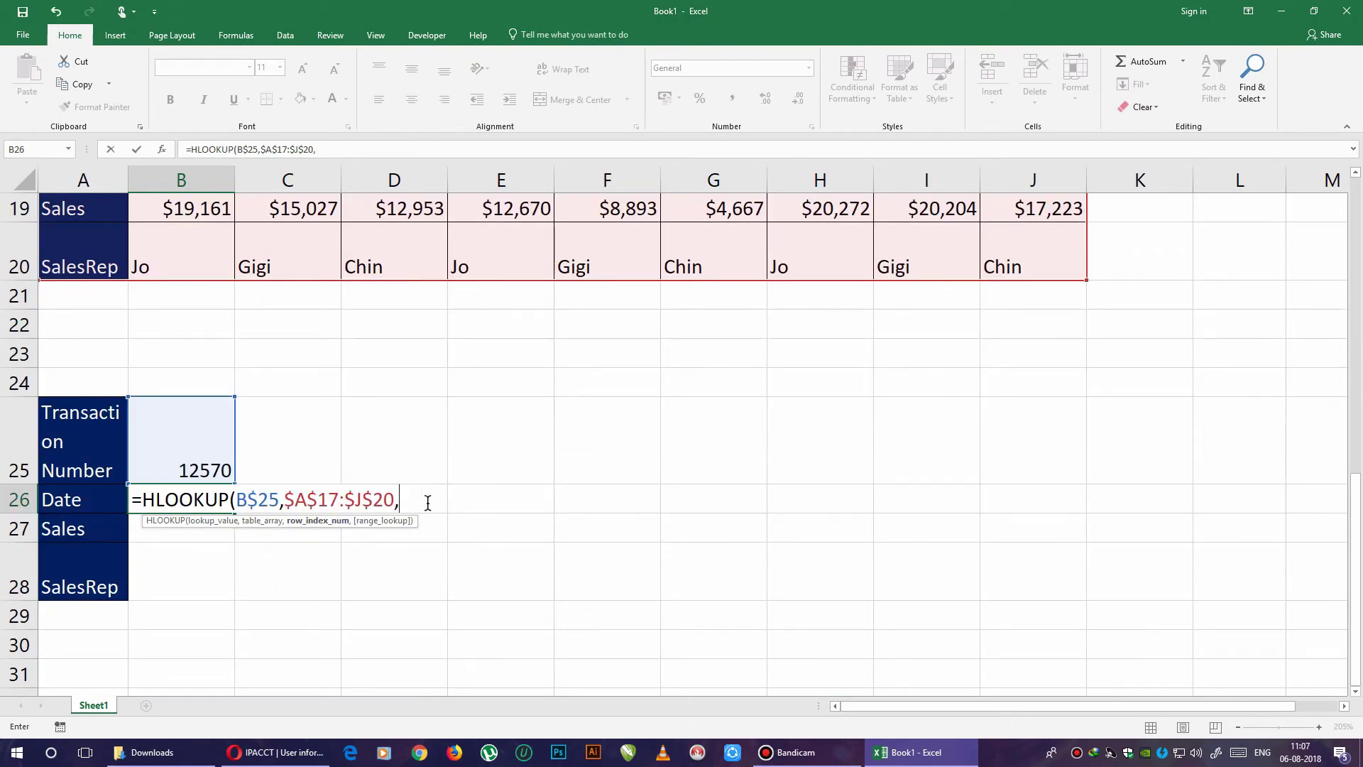
scroll(426, 502, up, 3)
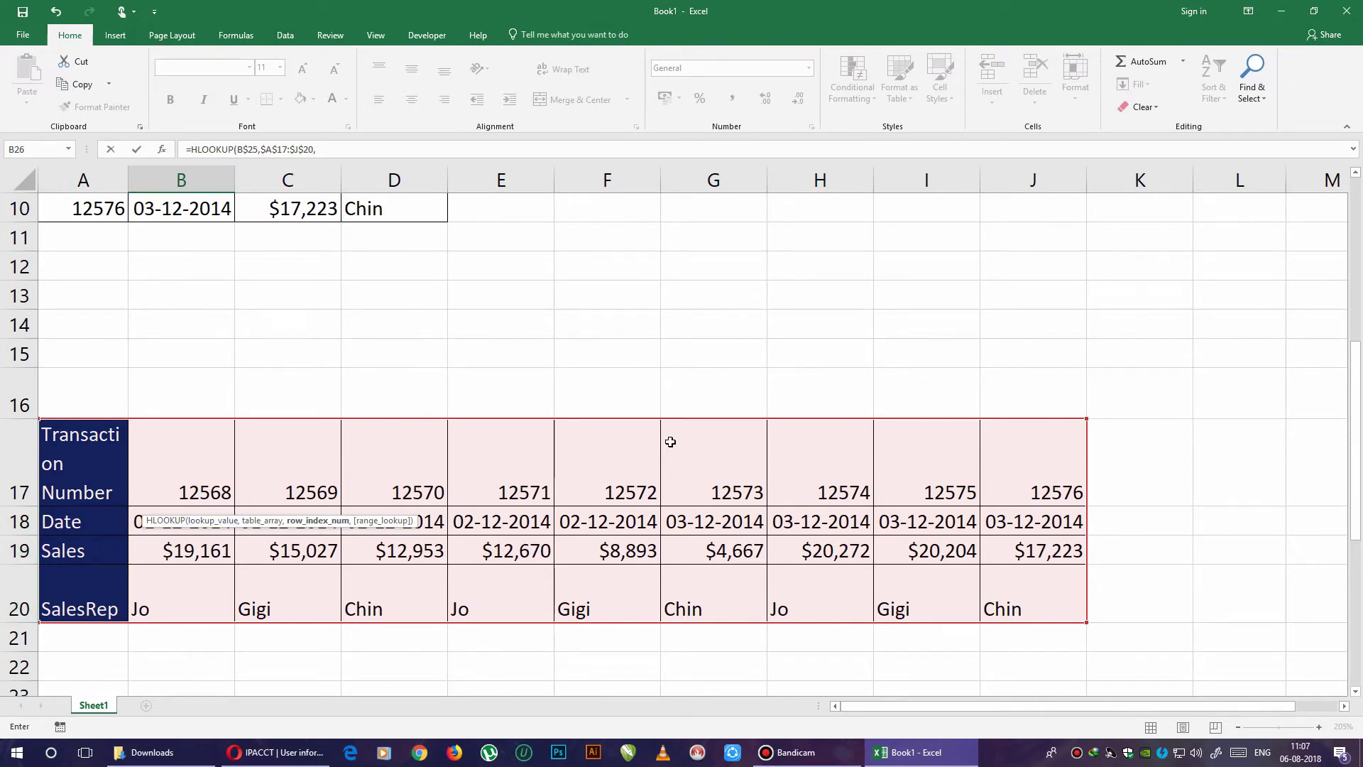
scroll(341, 483, down, 3)
text(2)
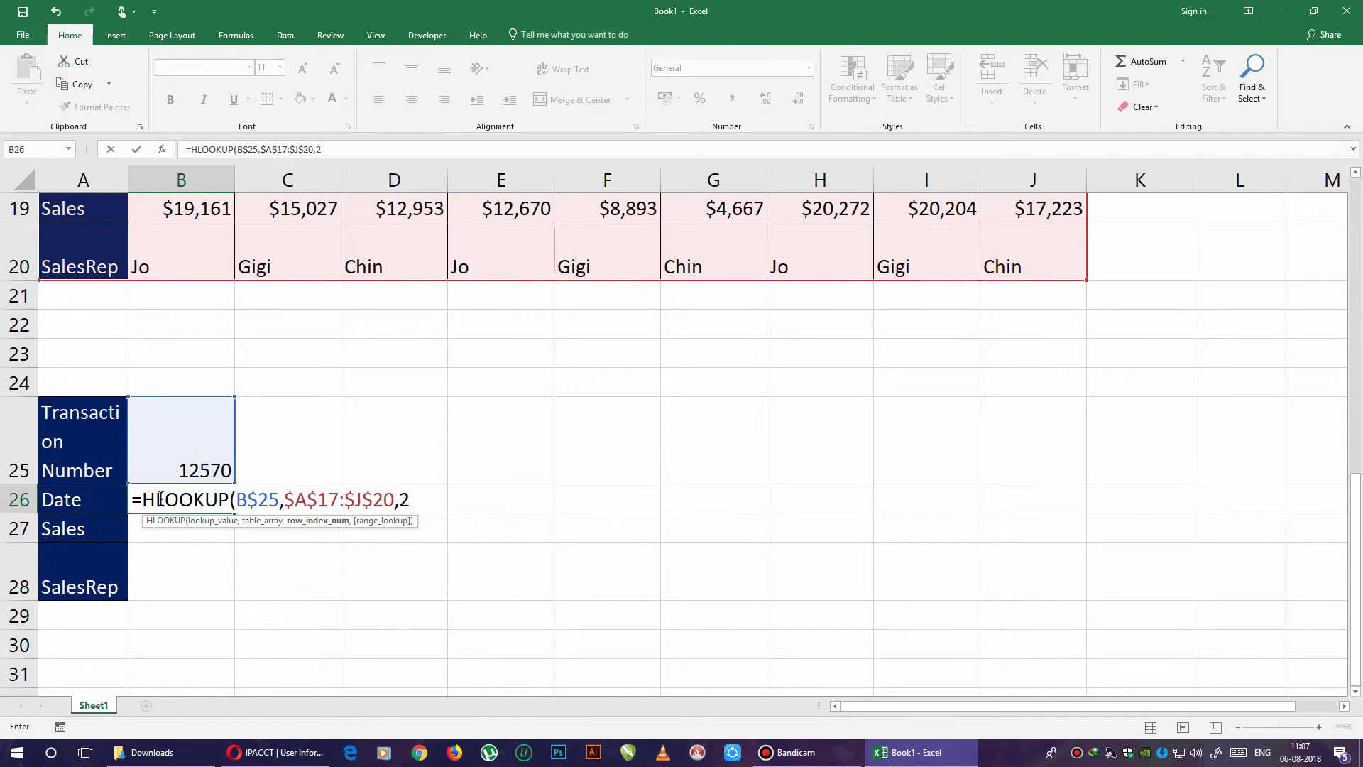
key(BackSpace)
text(ro)
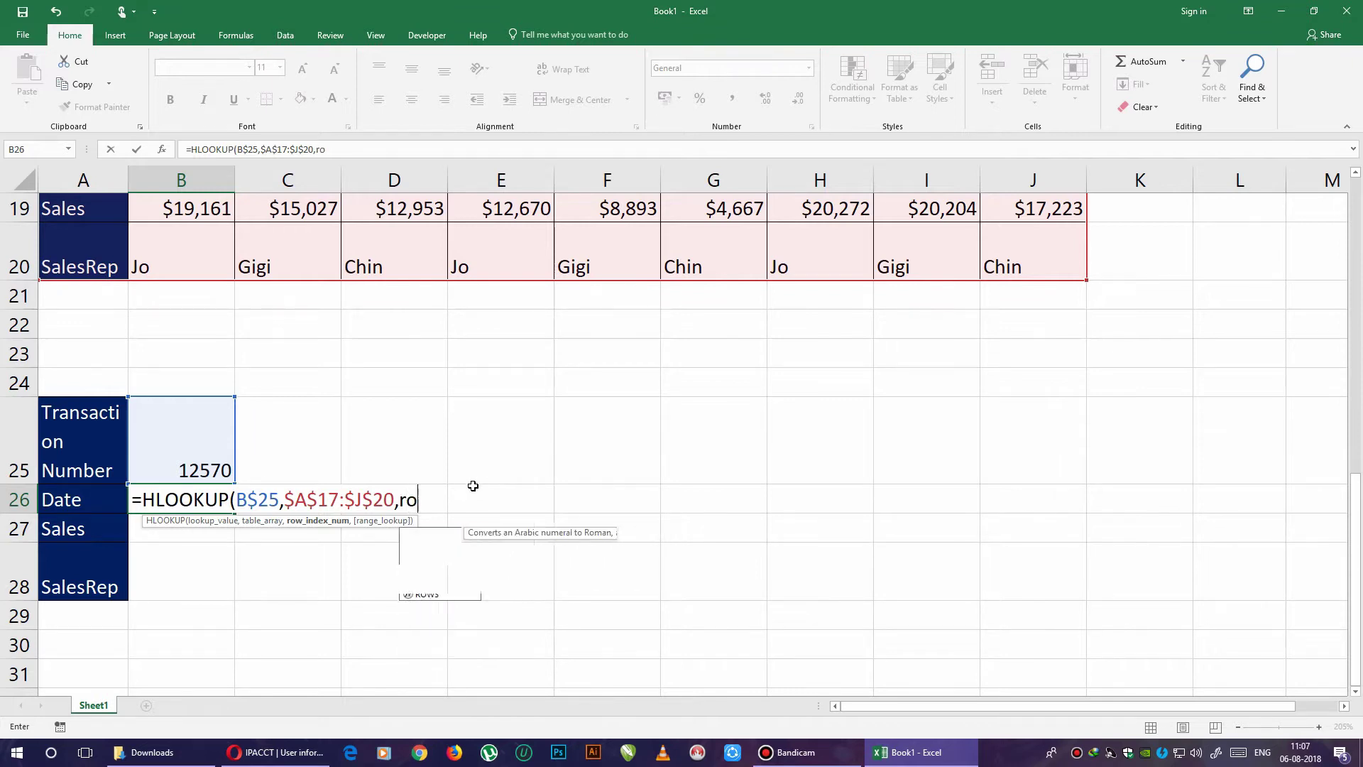
text(w)
key(Tab)
text(B)
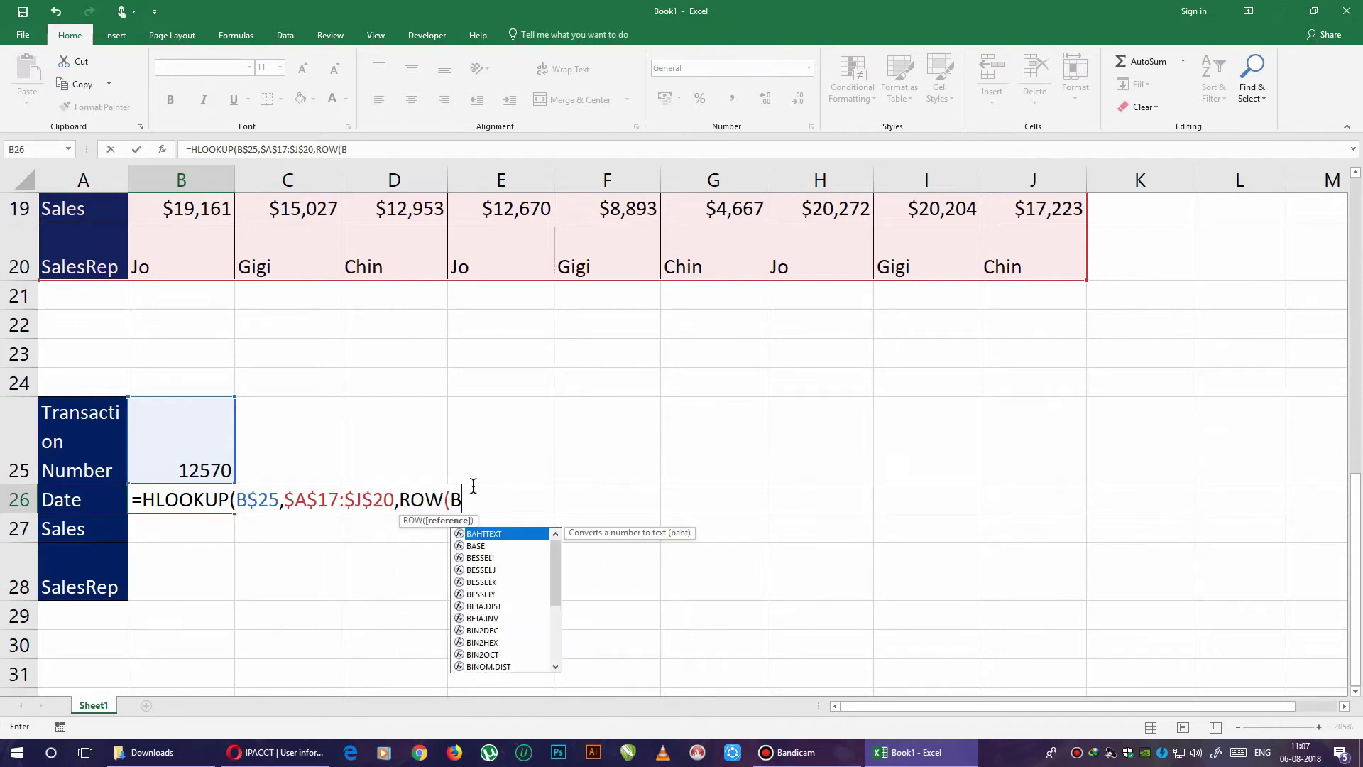
text(2))
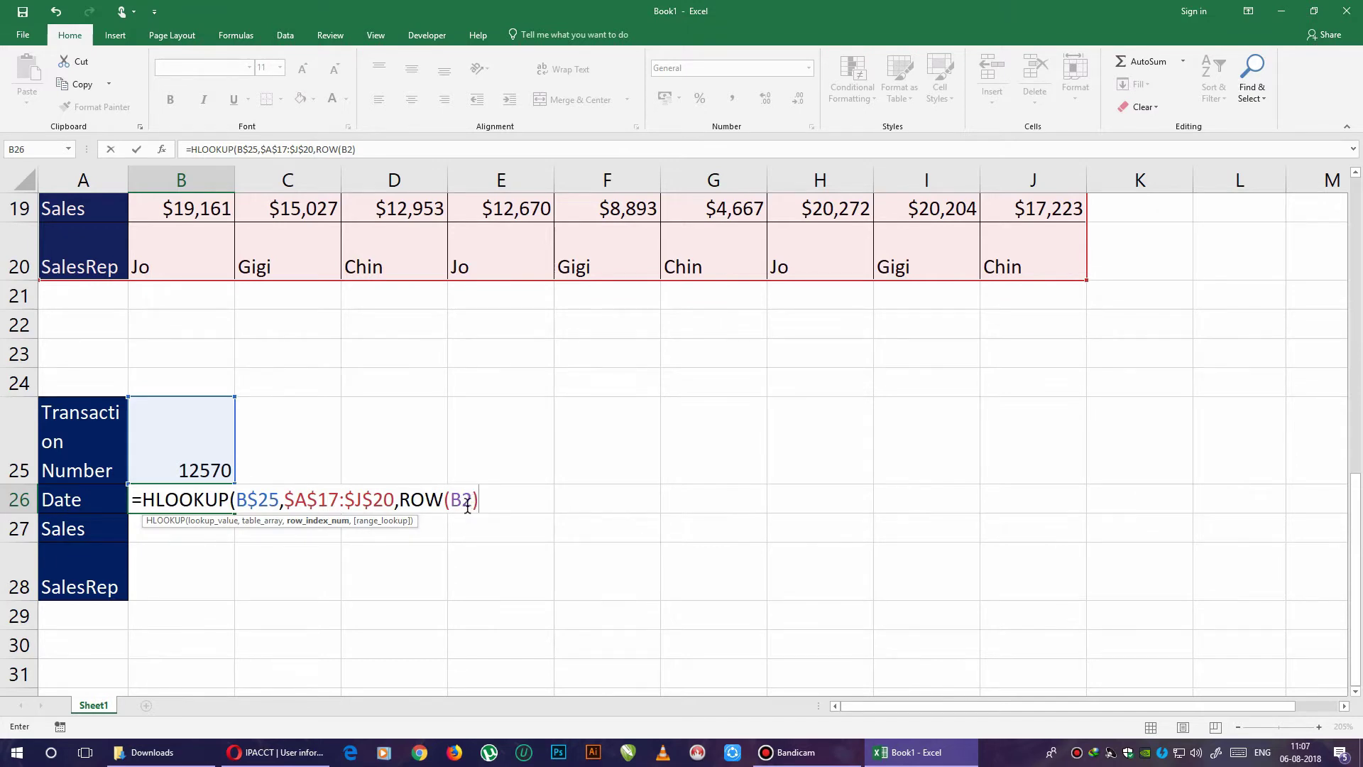
text(,)
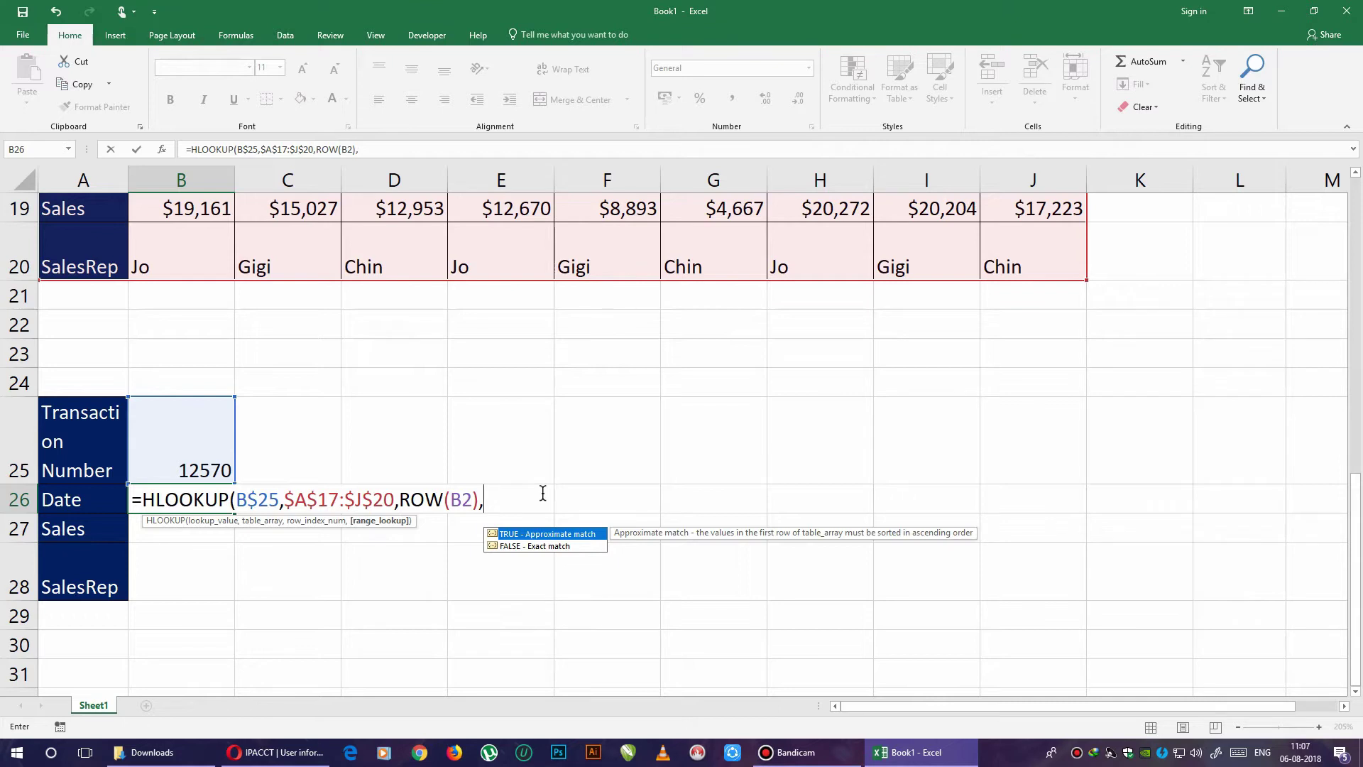
text(T)
key(Down)
key(Tab)
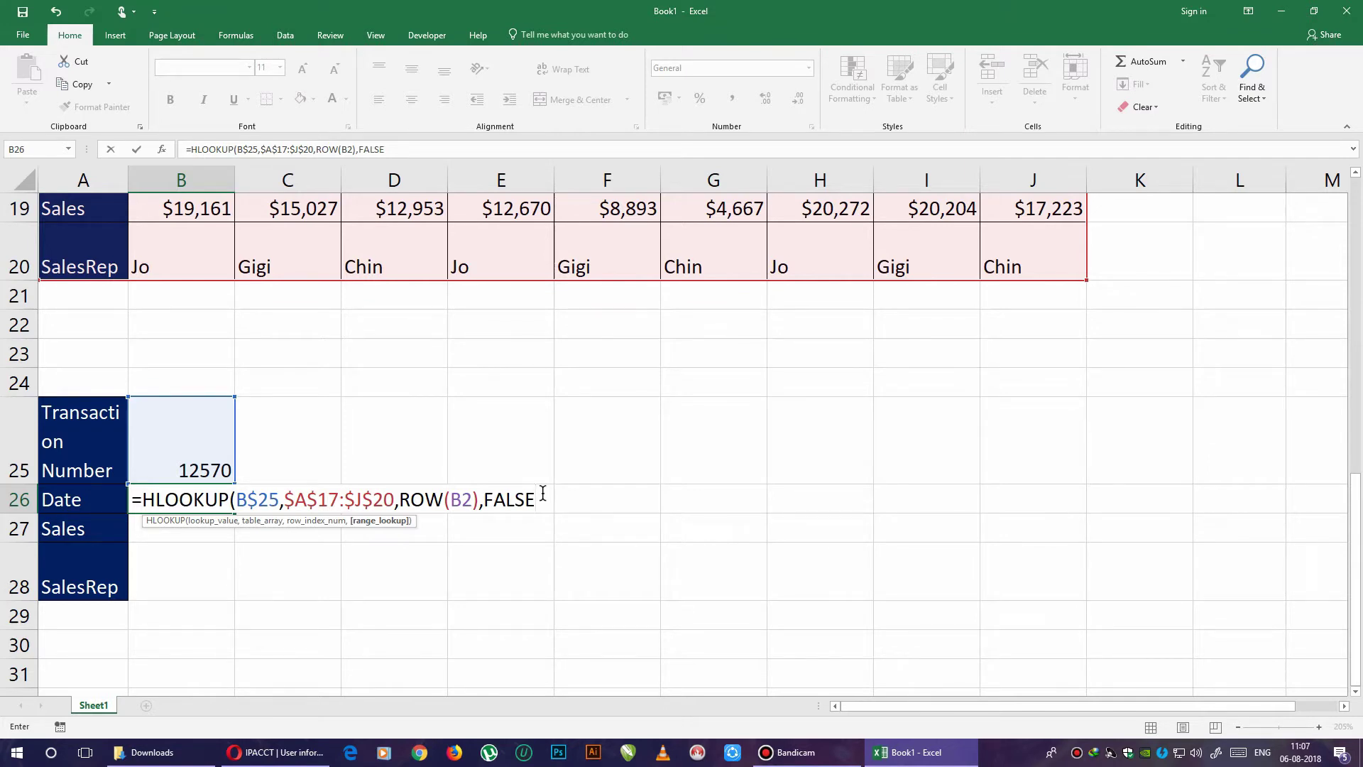
text())
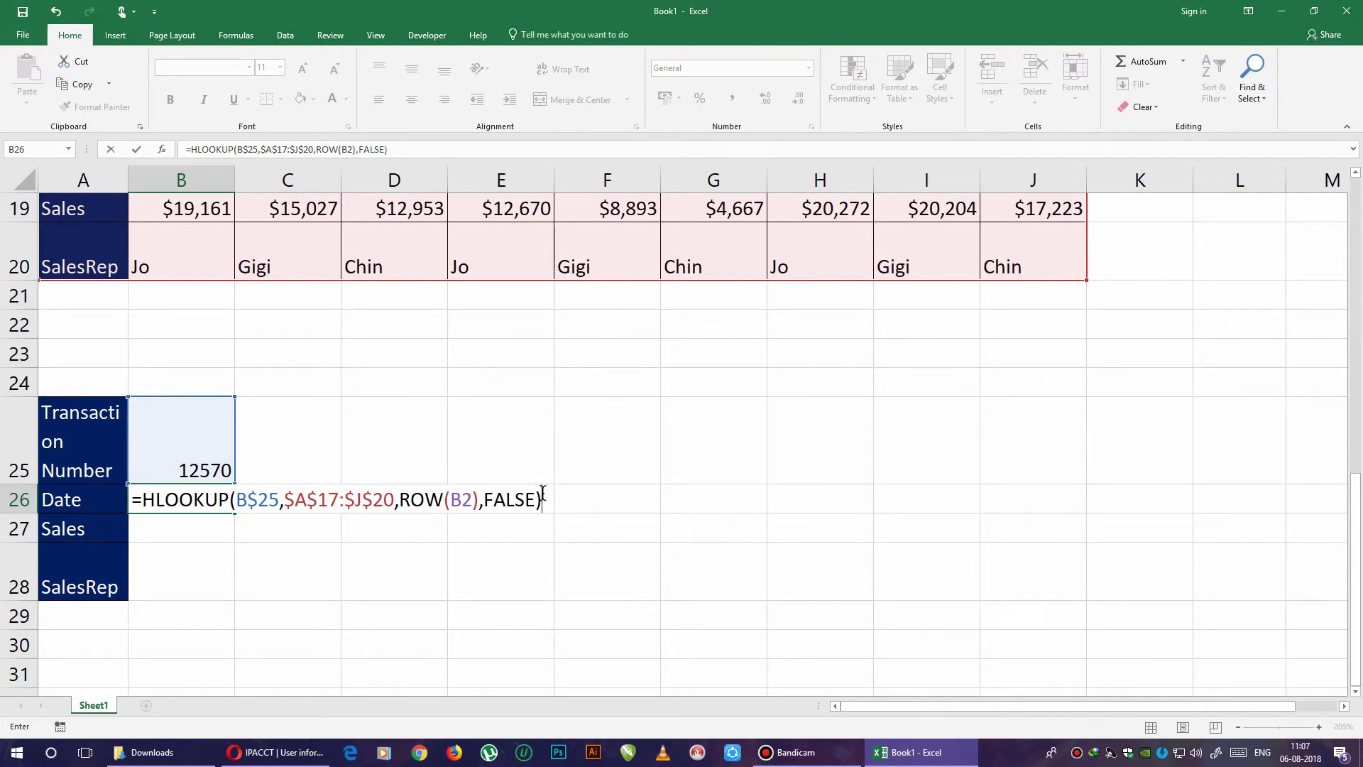
key(Return)
key(Up)
Fill the lookup formula down to B27:B28 and format B26 as Short Date.
key(shift+Up)
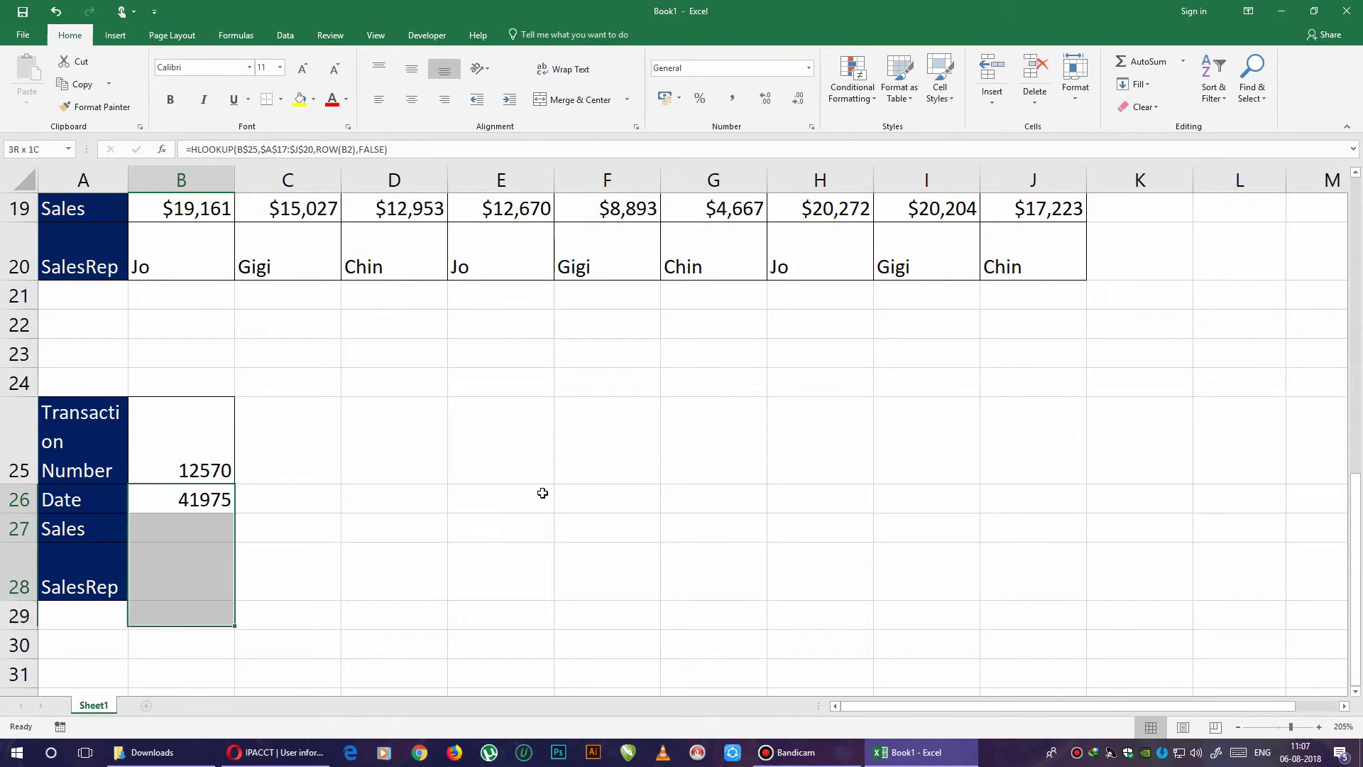
key(ctrl+d)
key(shift+Up)
key(shift+Up)
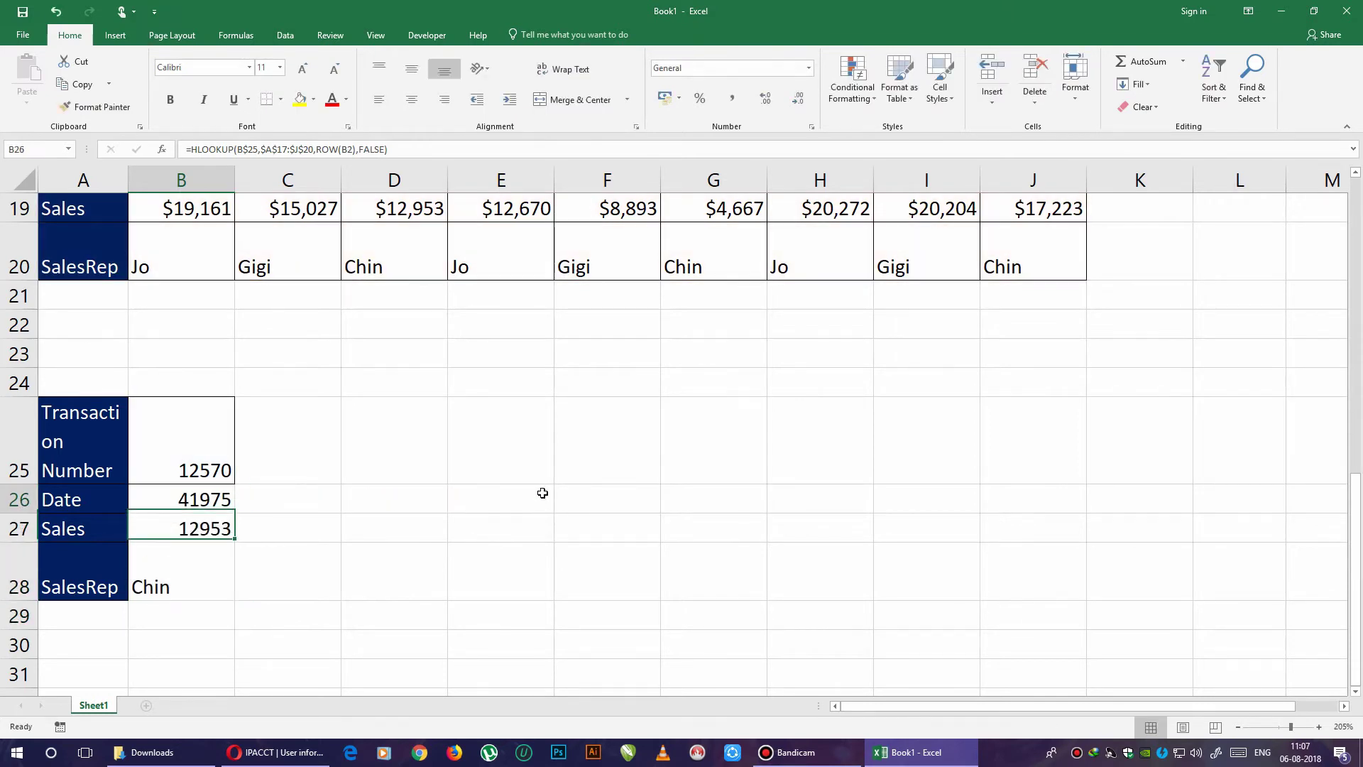
click(809, 68)
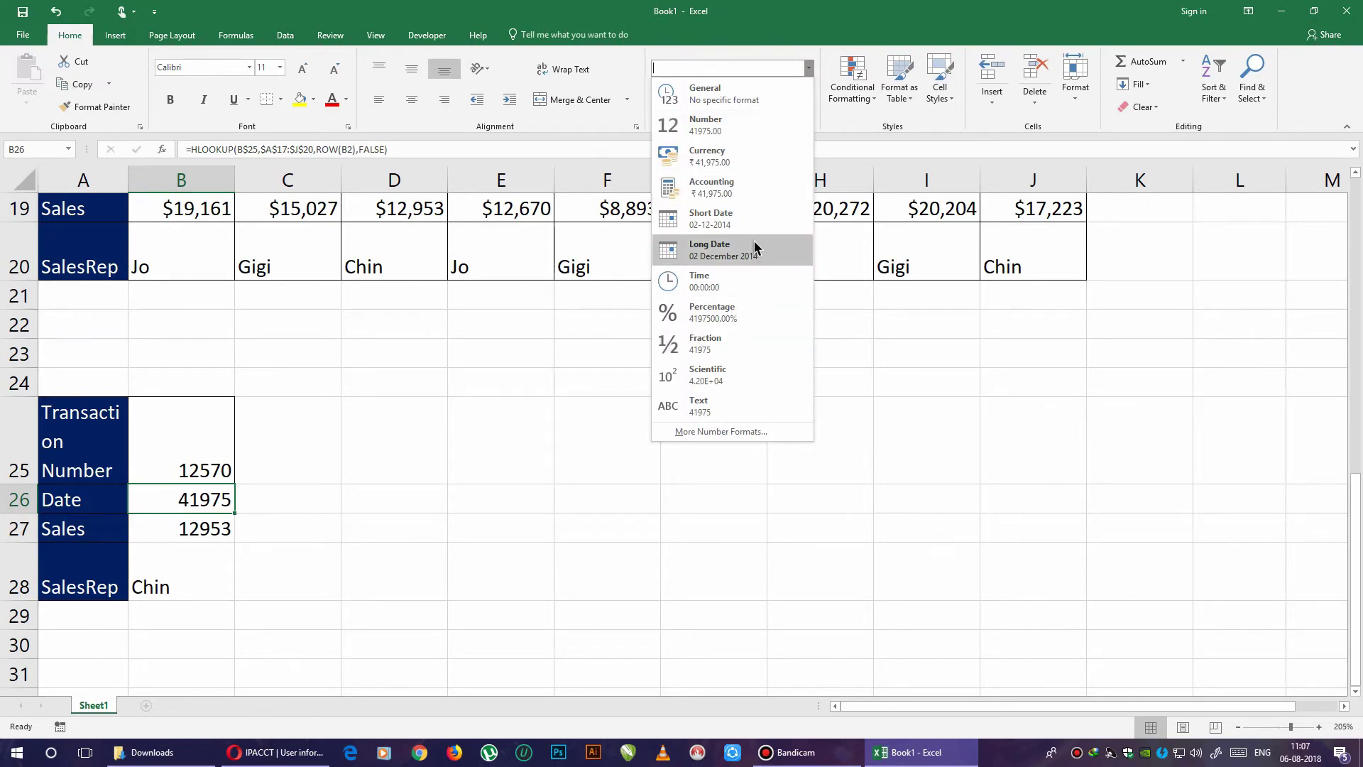
click(760, 217)
click(300, 517)
scroll(301, 517, up, 3)
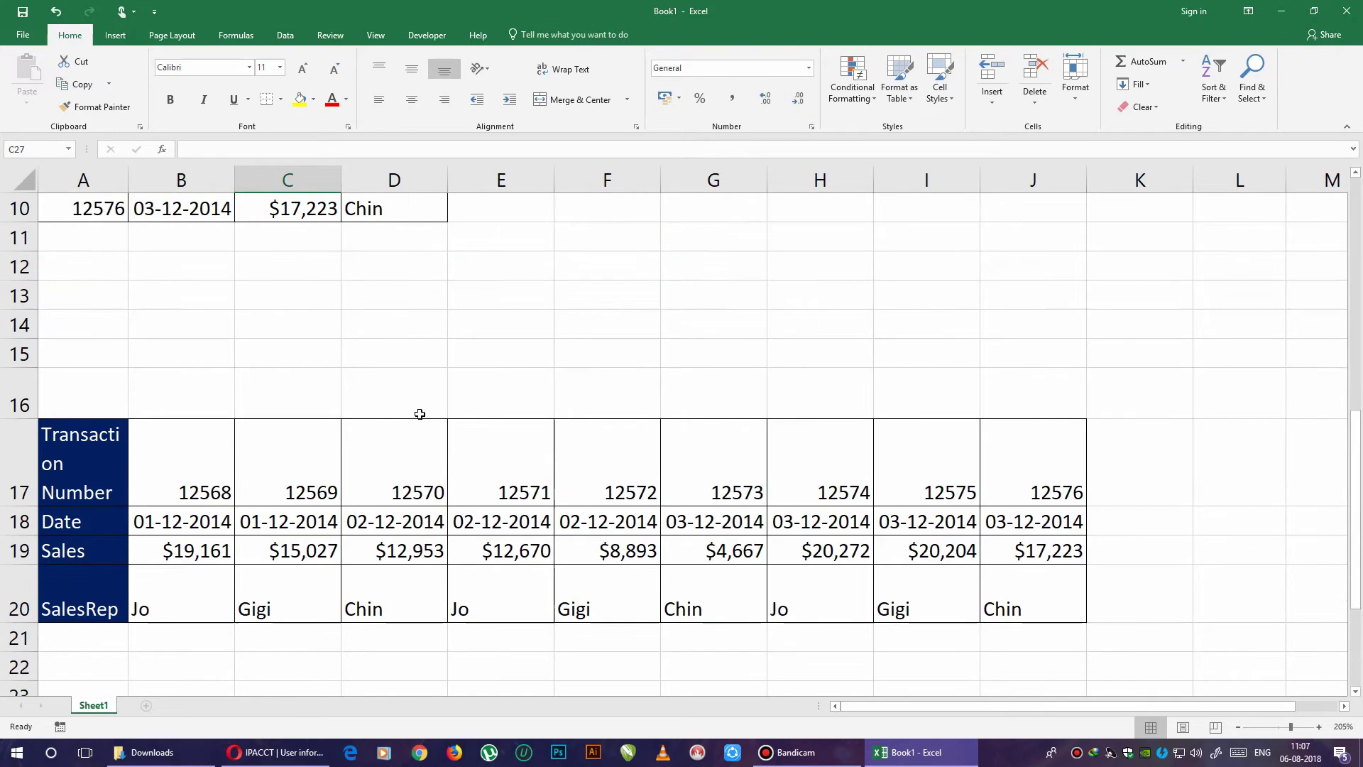
click(833, 408)
scroll(73, 624, down, 2)
Change the transaction number in B25 from 12570 to 12574.
click(173, 590)
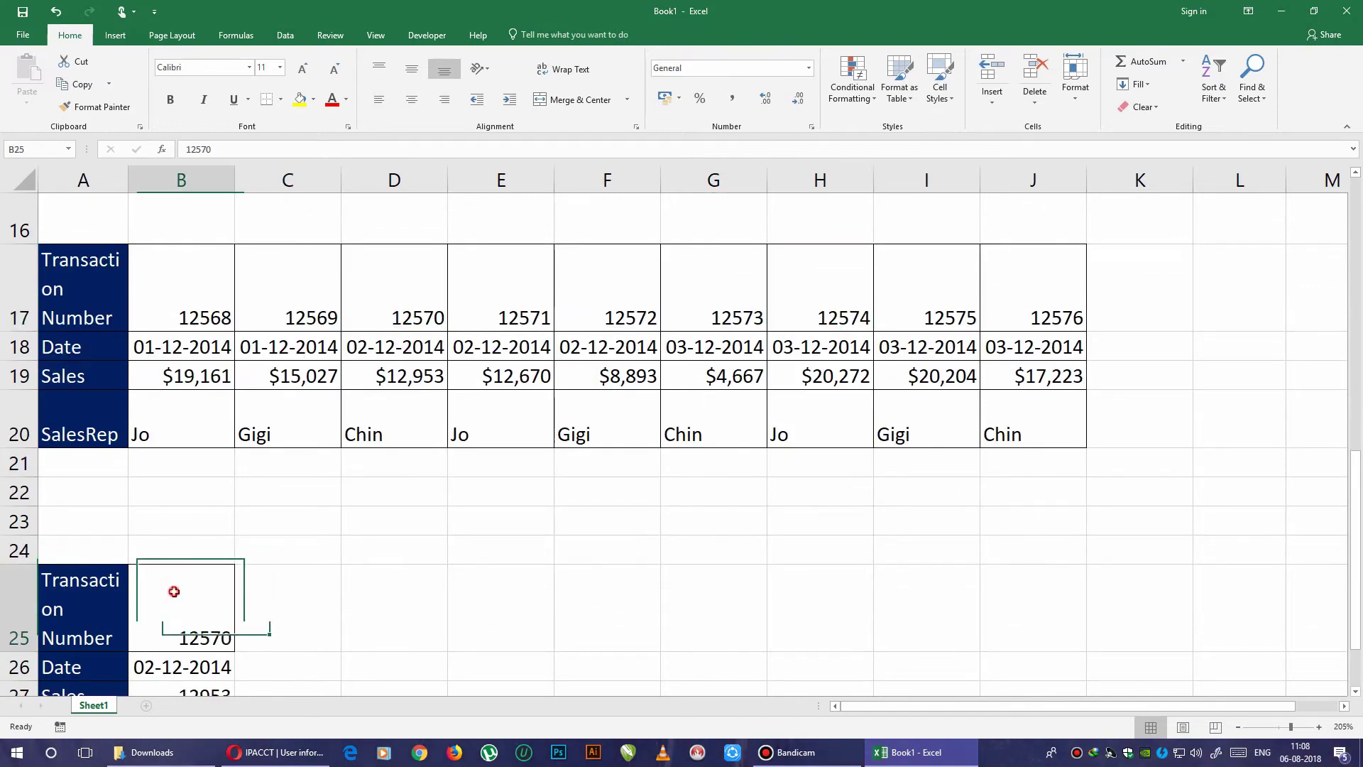
scroll(386, 539, down, 2)
key(F2)
key(BackSpace)
text(4)
key(Return)
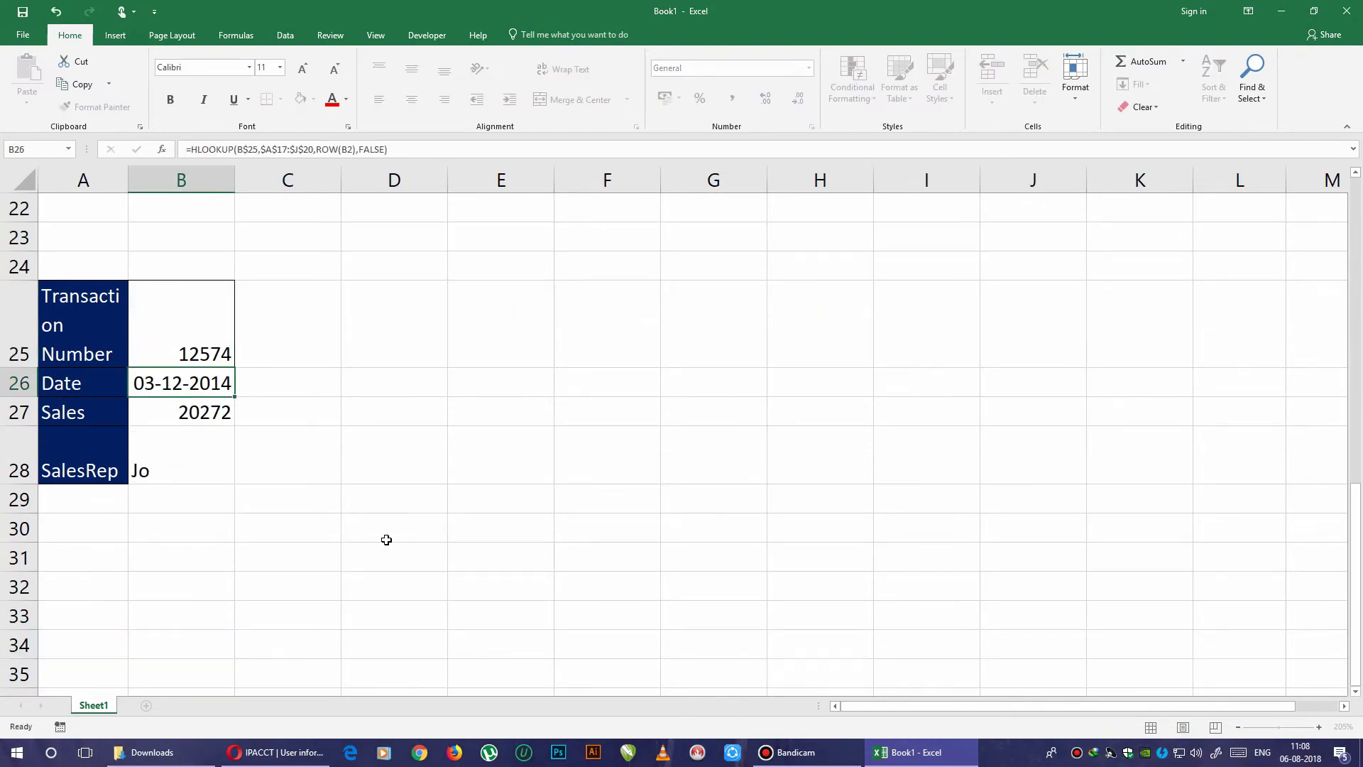
scroll(183, 462, up, 5)
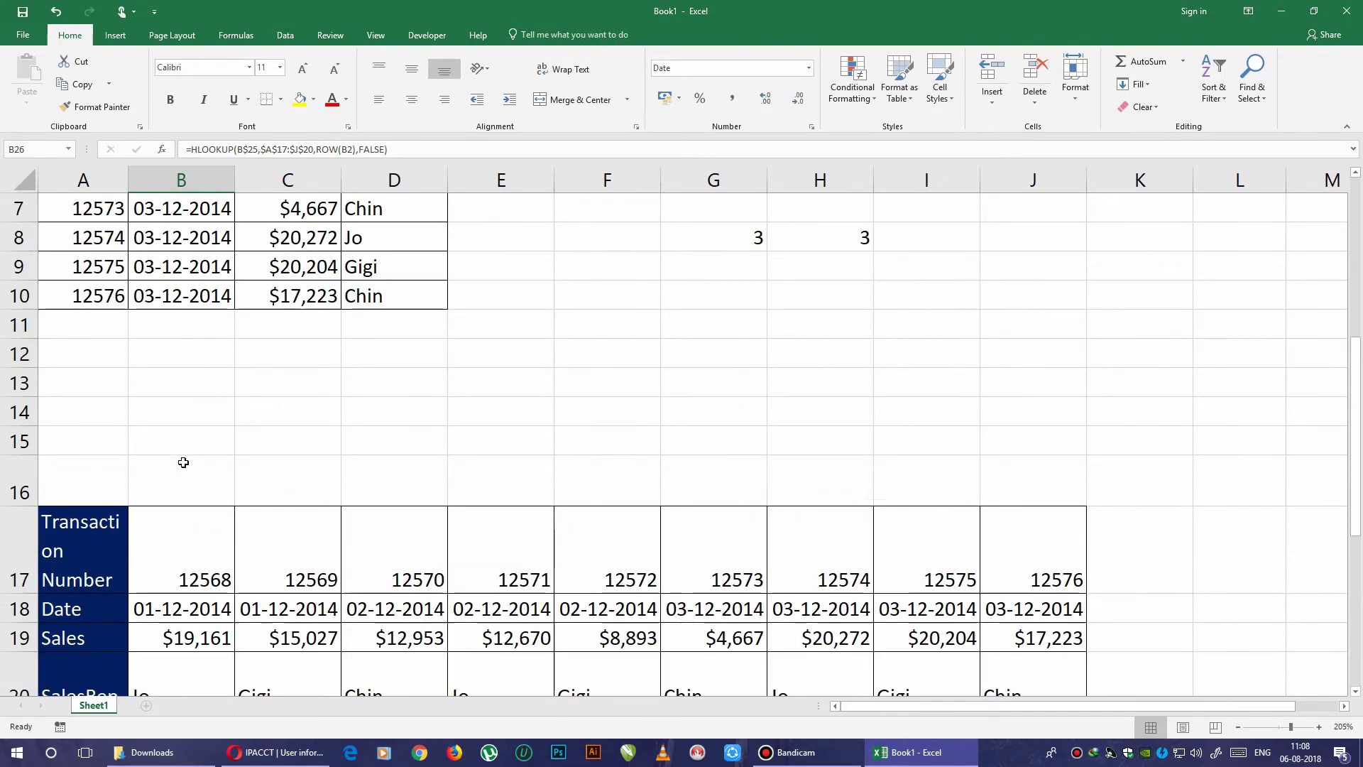
scroll(183, 462, up, 2)
click(94, 260)
Highlight the sales data, then the Sheet2 marks data and G:H grade table to review them.
drag(95, 261, 502, 606)
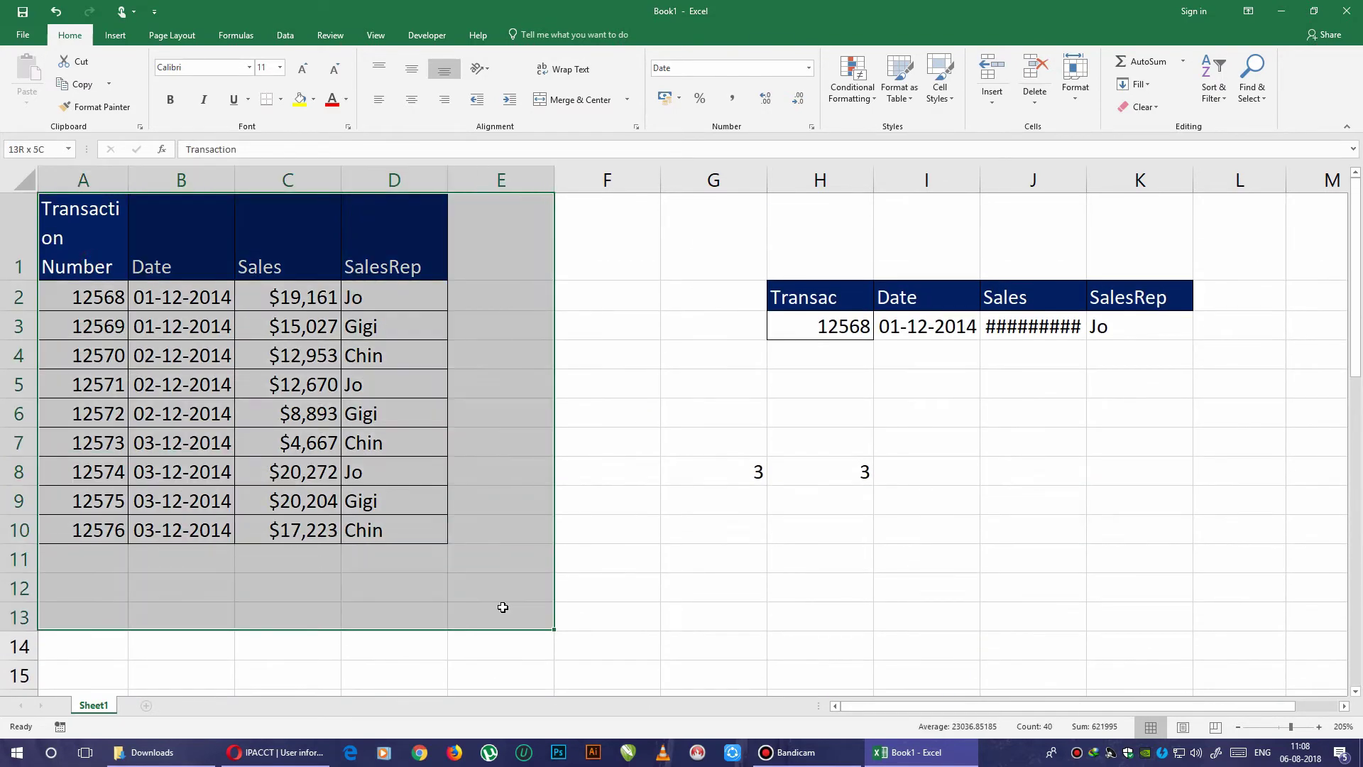
click(476, 444)
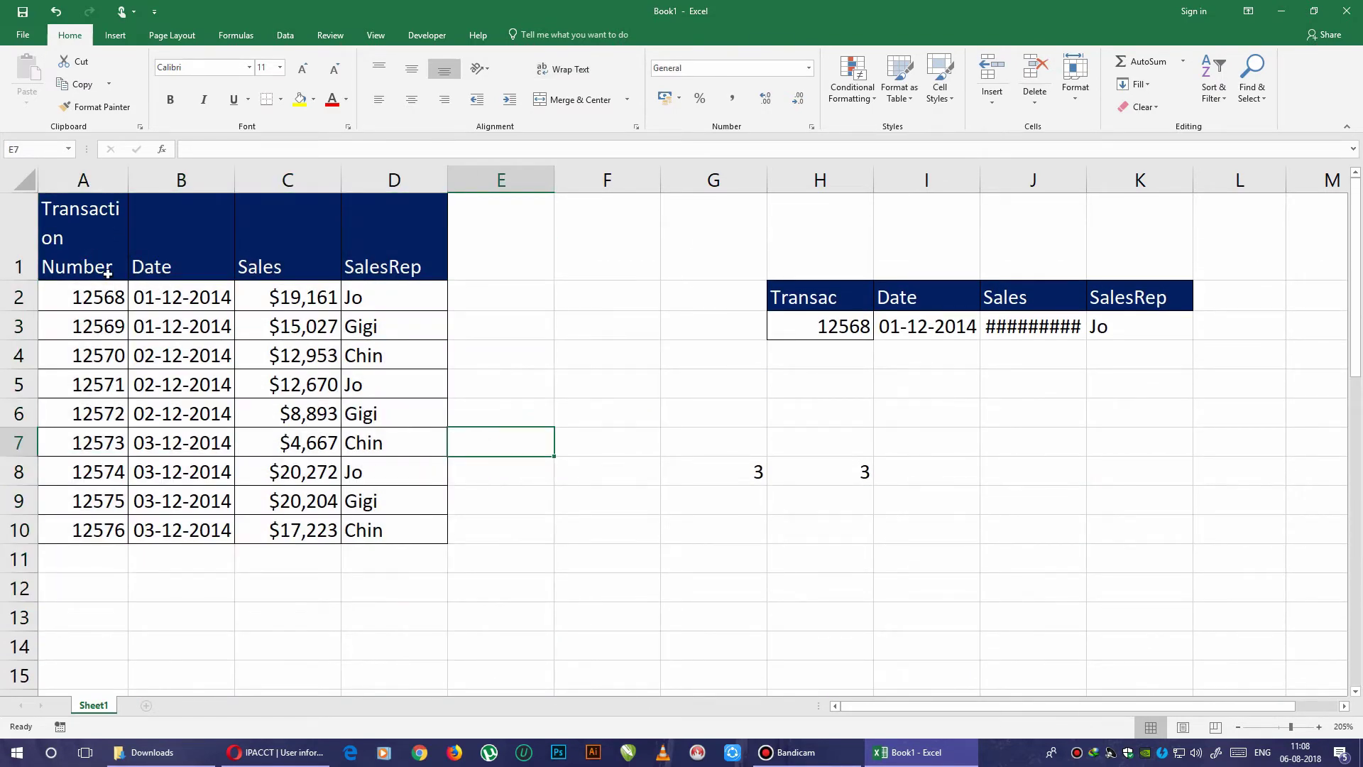
drag(71, 254, 462, 534)
click(494, 496)
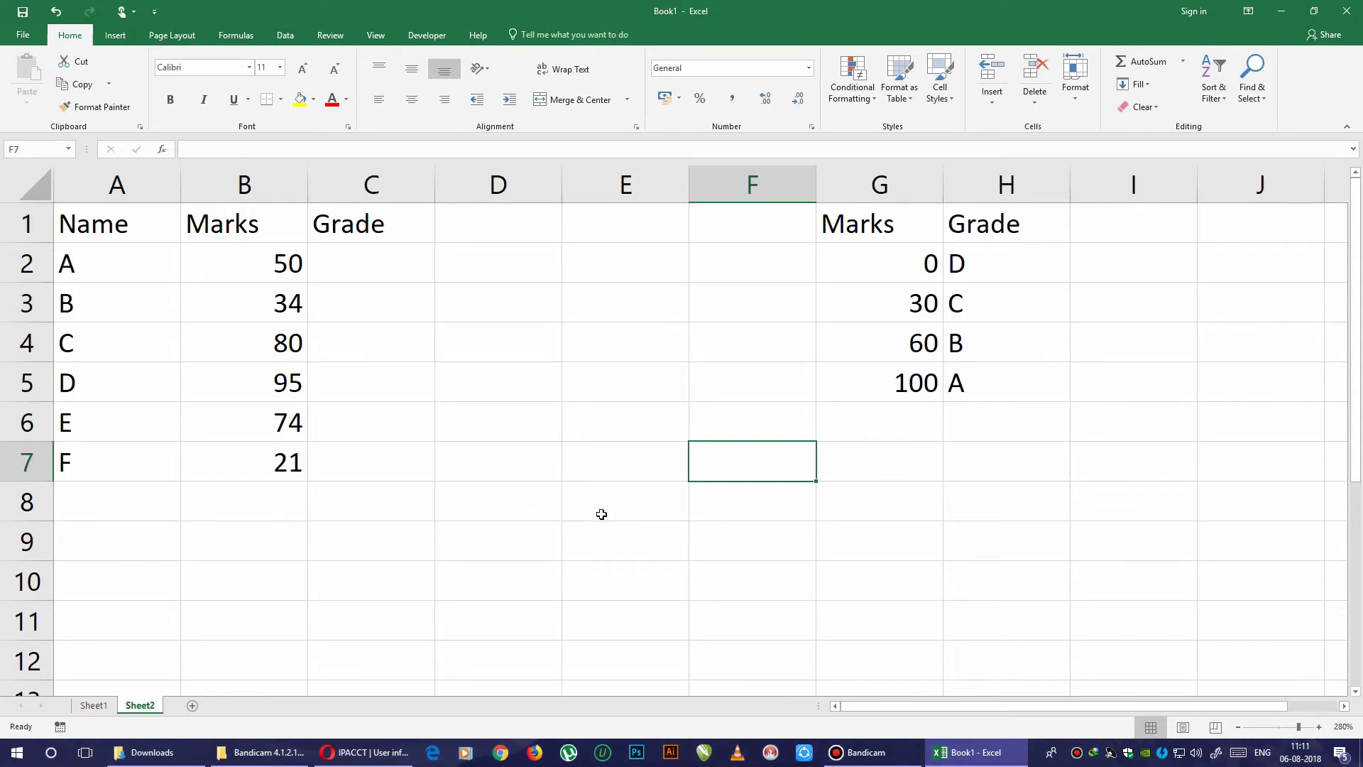
drag(523, 514, 624, 577)
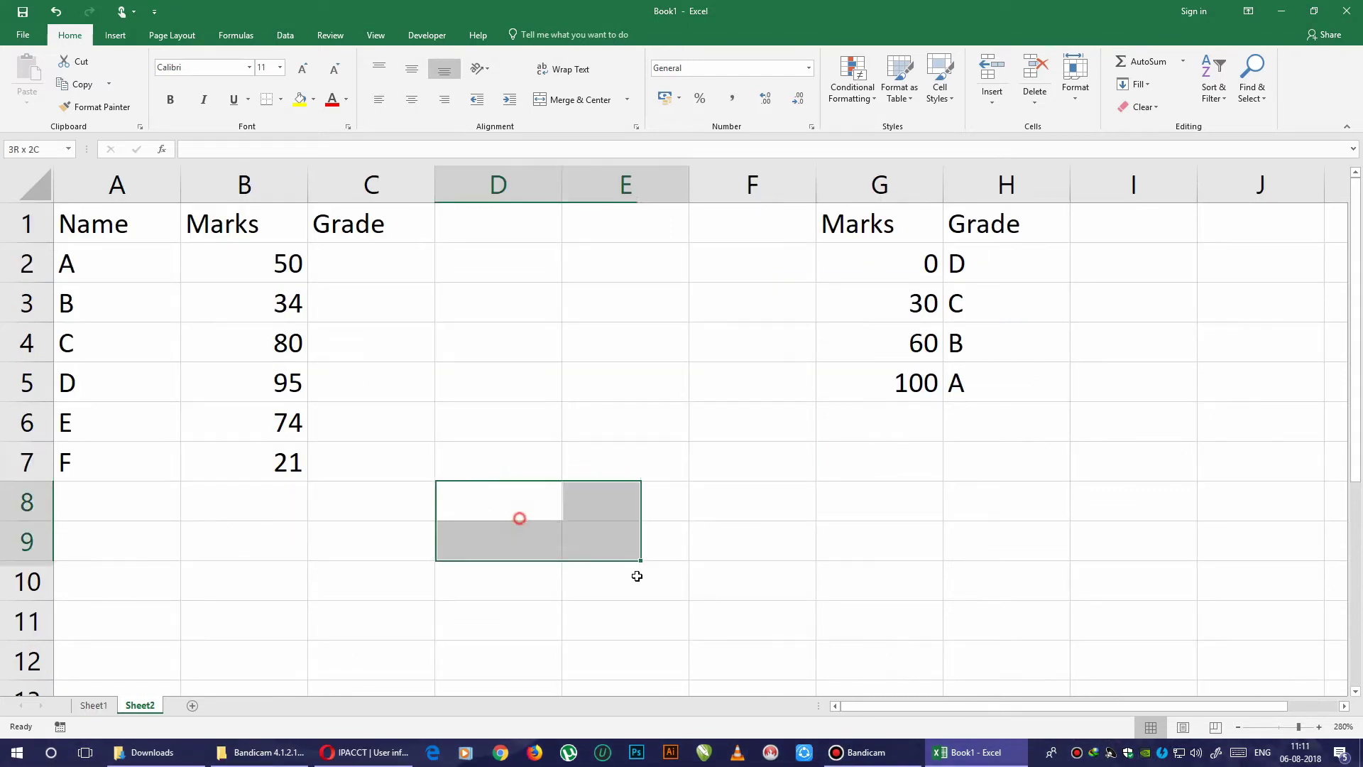
mouse_move(118, 232)
mouse_down()
mouse_move(1126, 492)
mouse_move(1119, 554)
mouse_up()
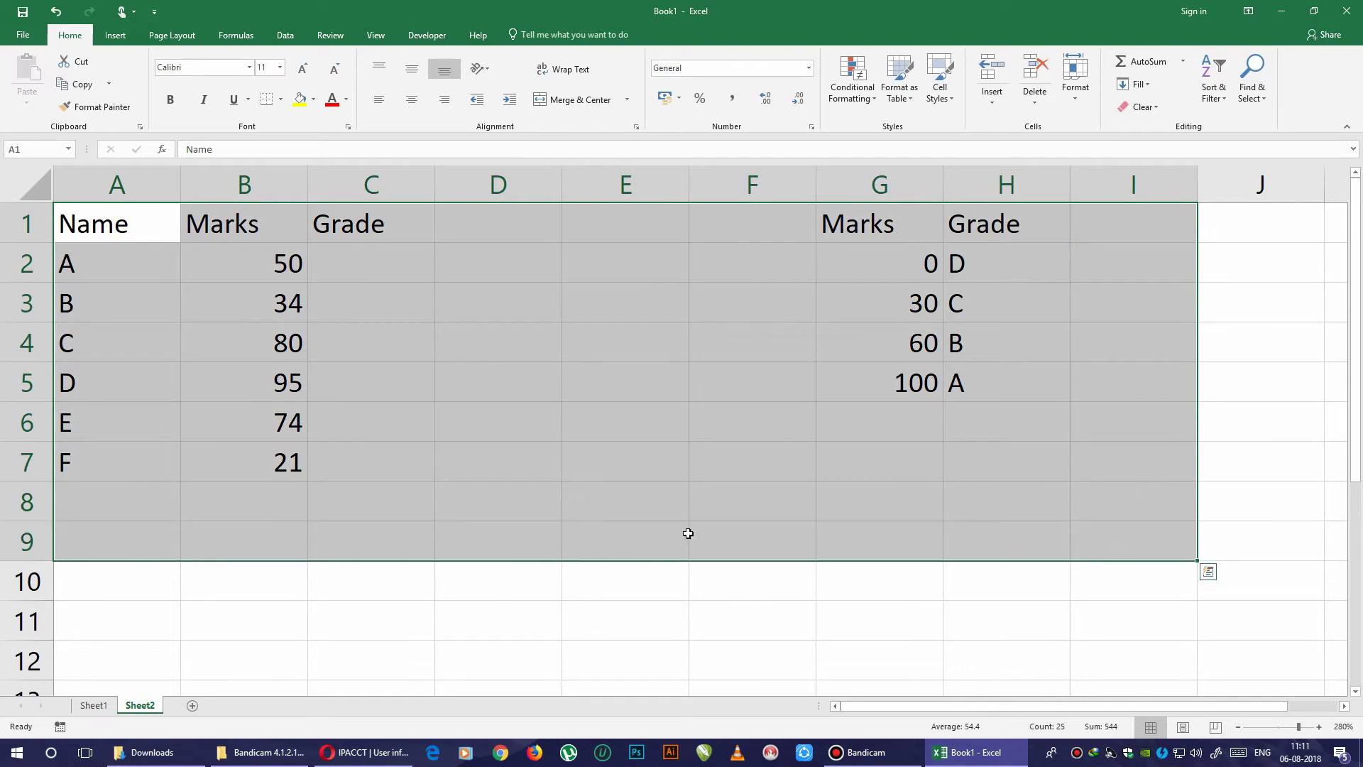
click(535, 444)
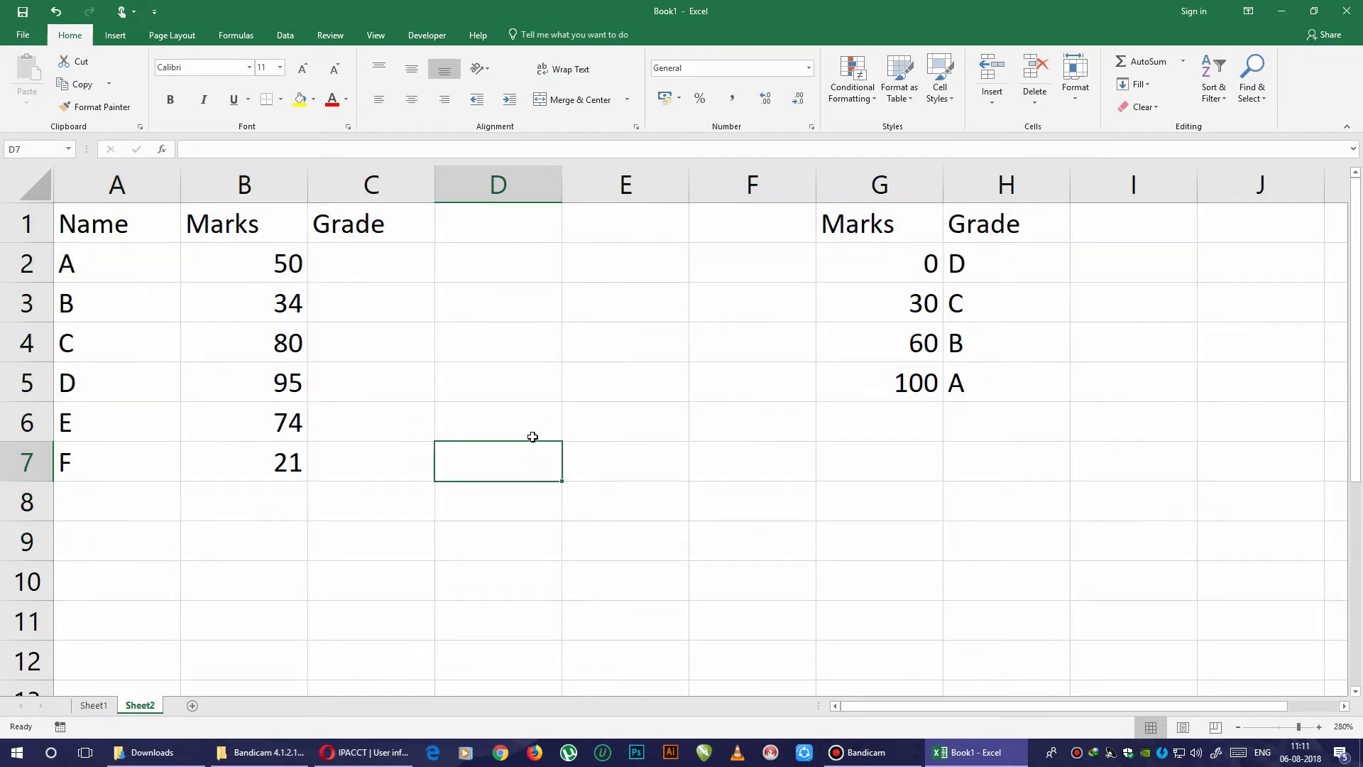
click(537, 516)
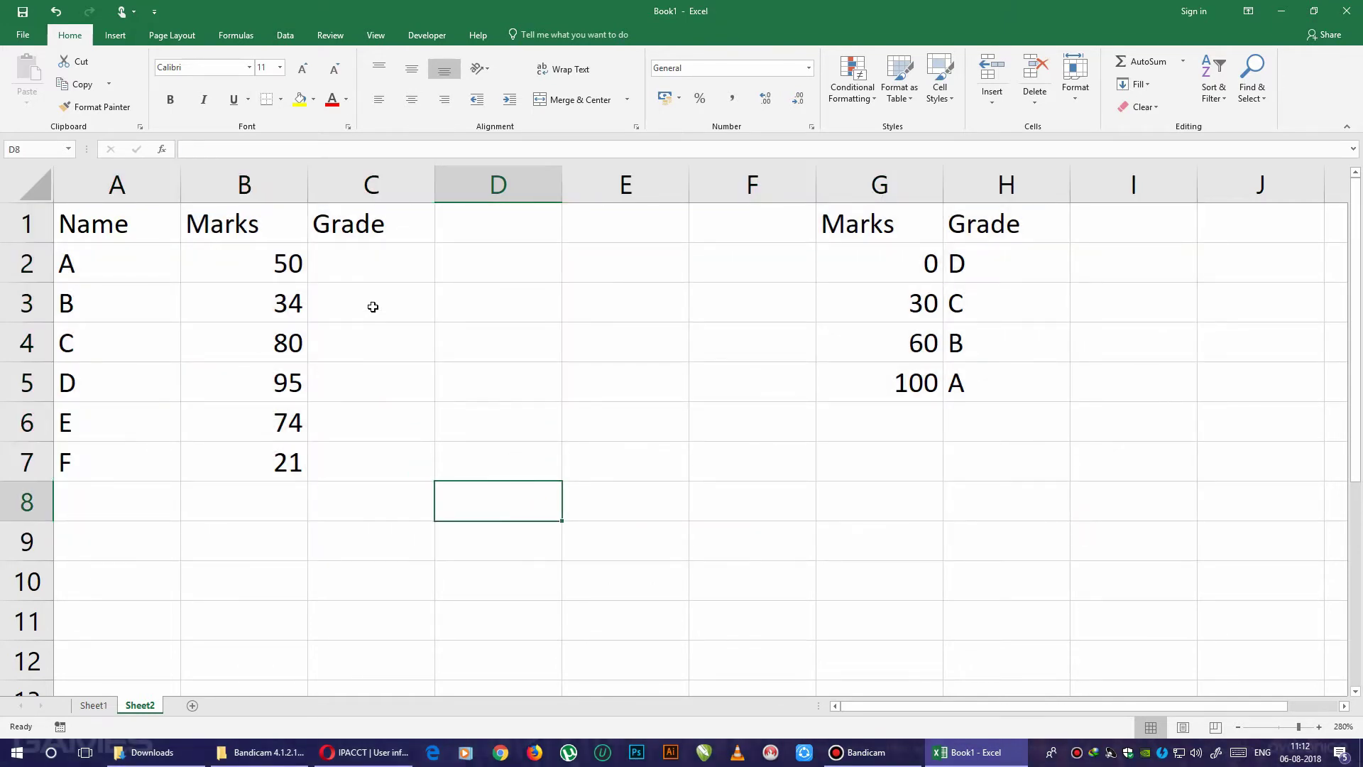
Point out the empty Grade cells and the grade table's boundaries 0, 30, 60 with grades D and C.
drag(384, 270, 392, 447)
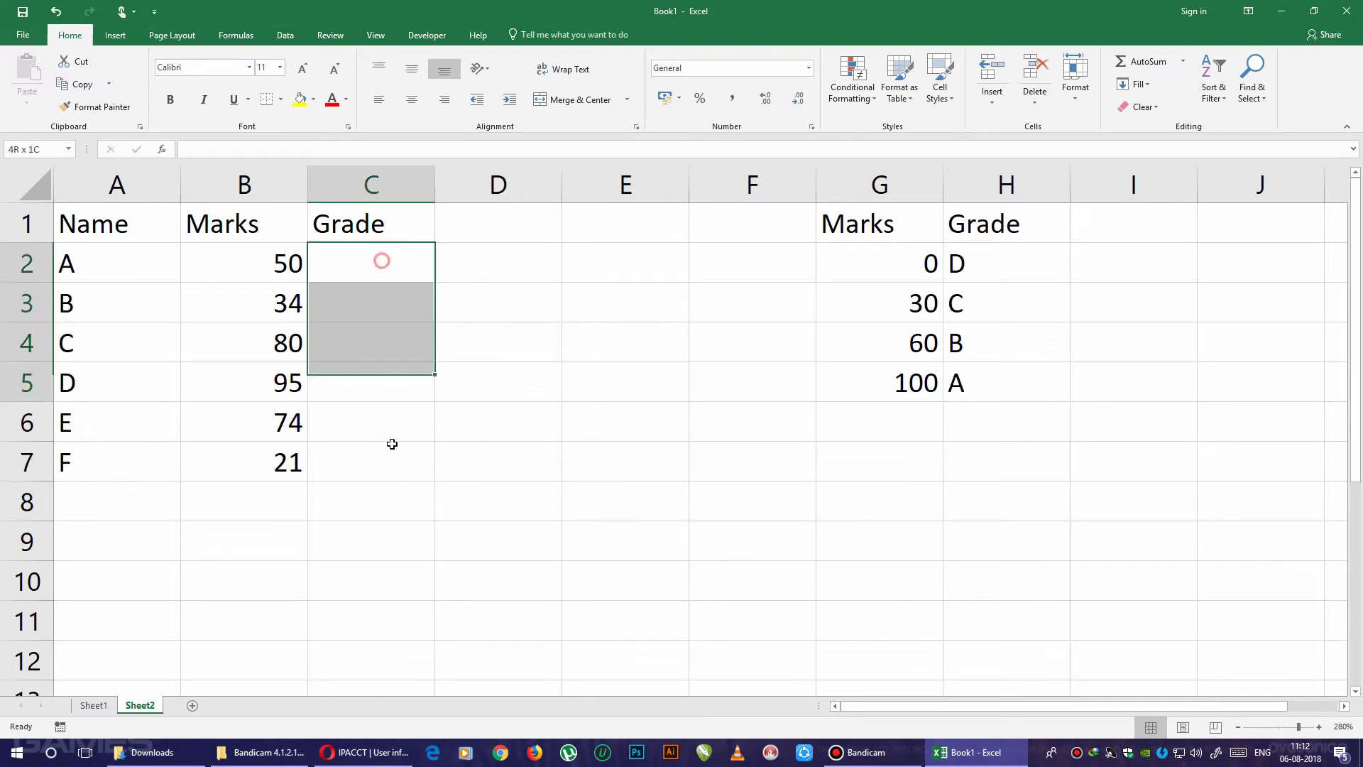
click(611, 450)
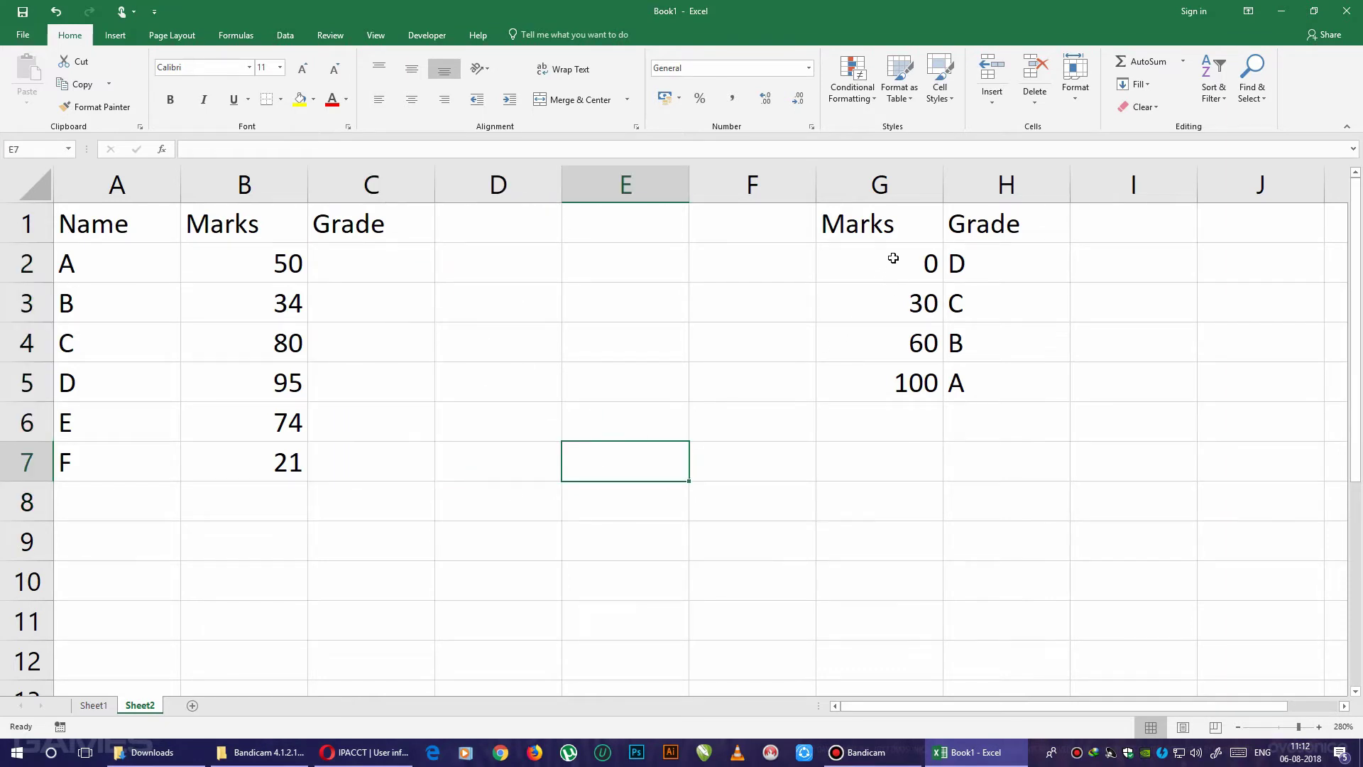
drag(915, 263, 959, 383)
click(556, 547)
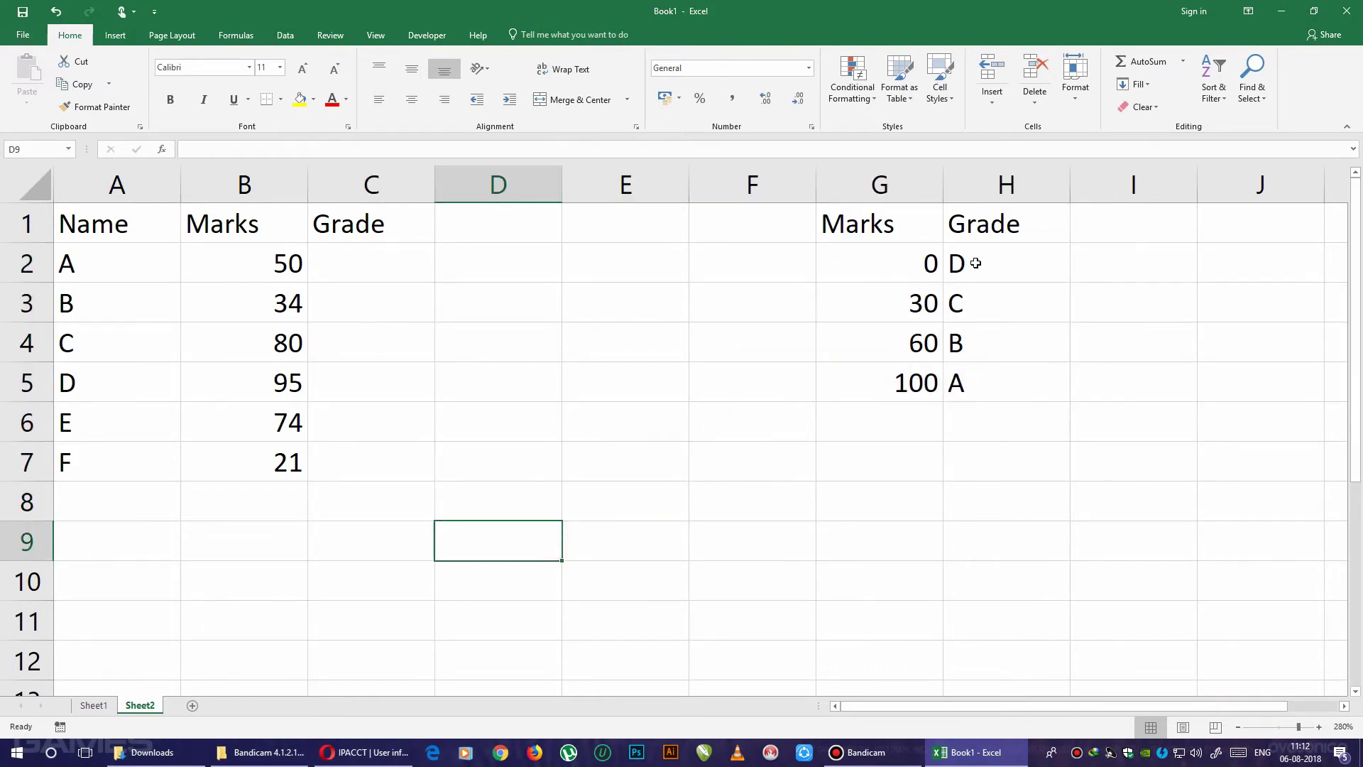
click(896, 266)
click(914, 308)
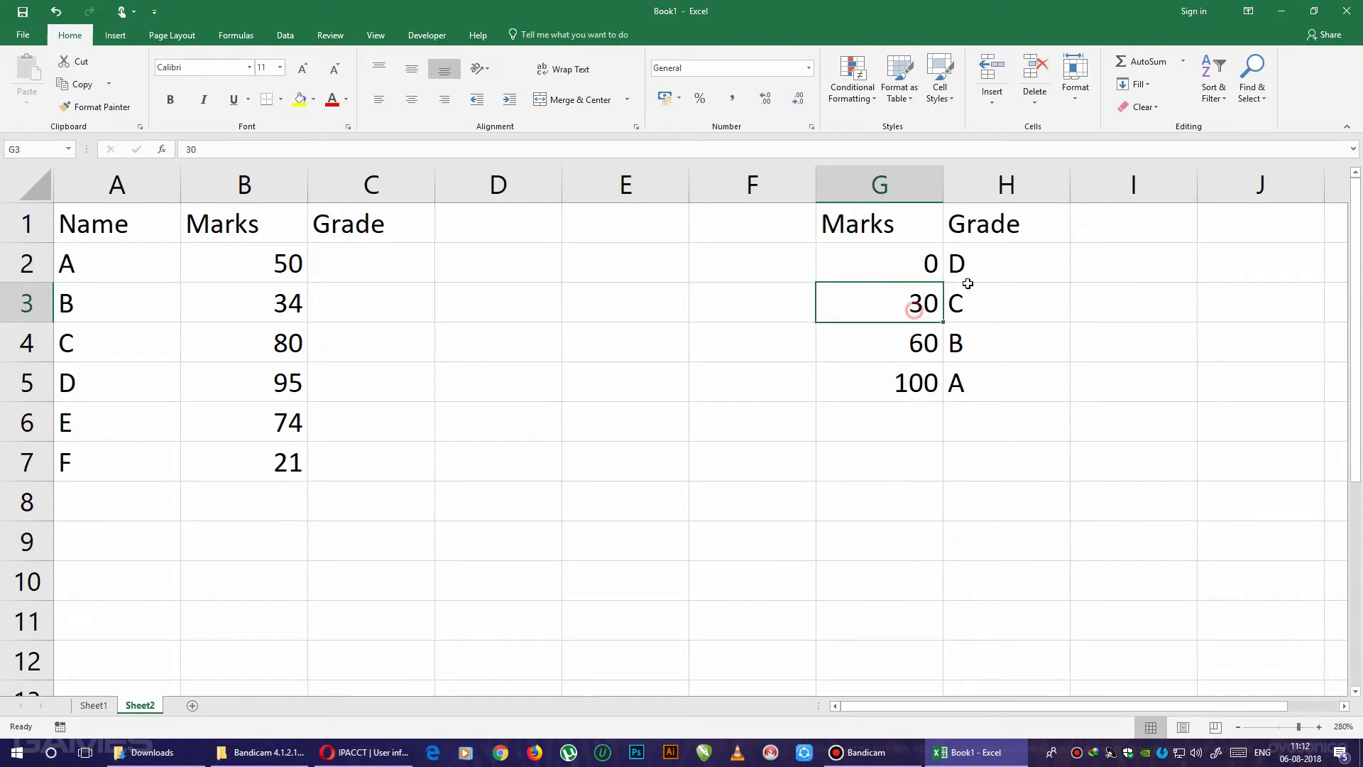
click(985, 265)
click(902, 300)
click(900, 348)
click(982, 305)
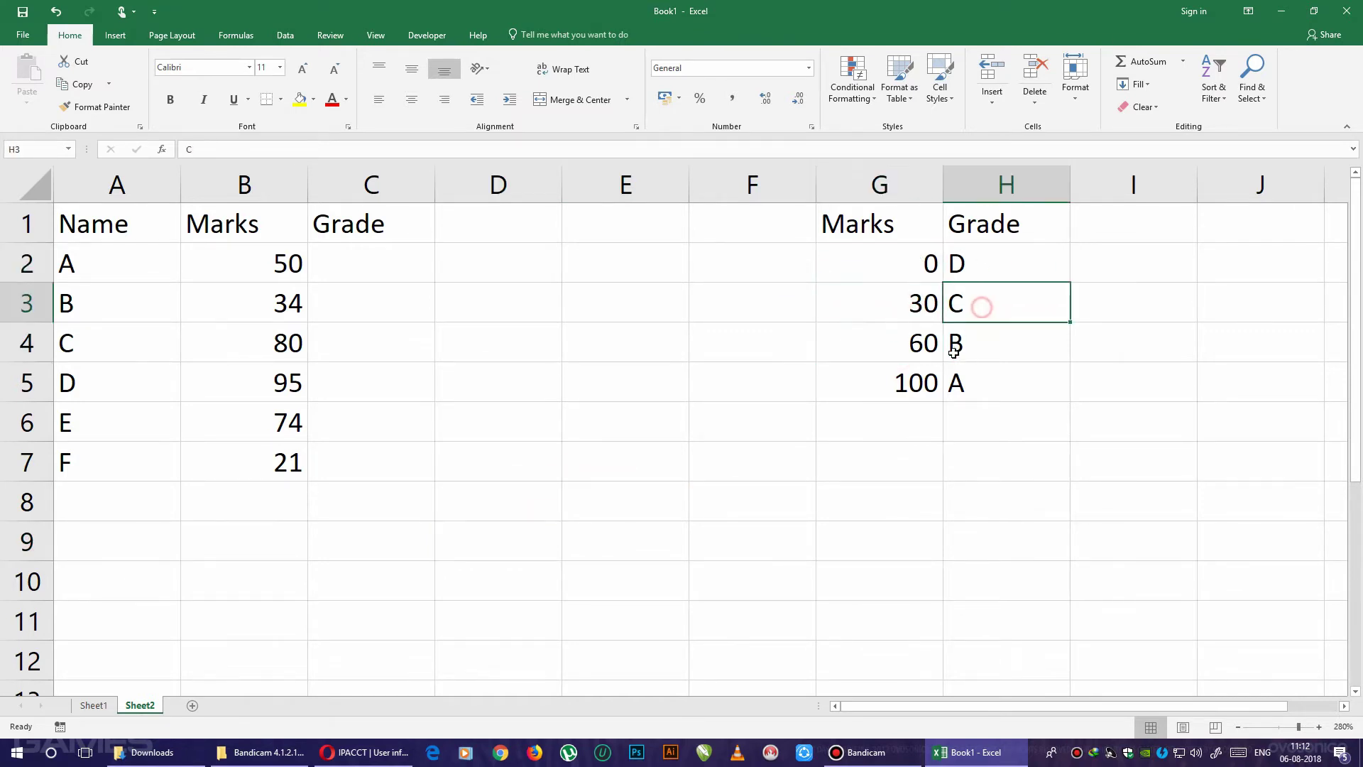
click(925, 343)
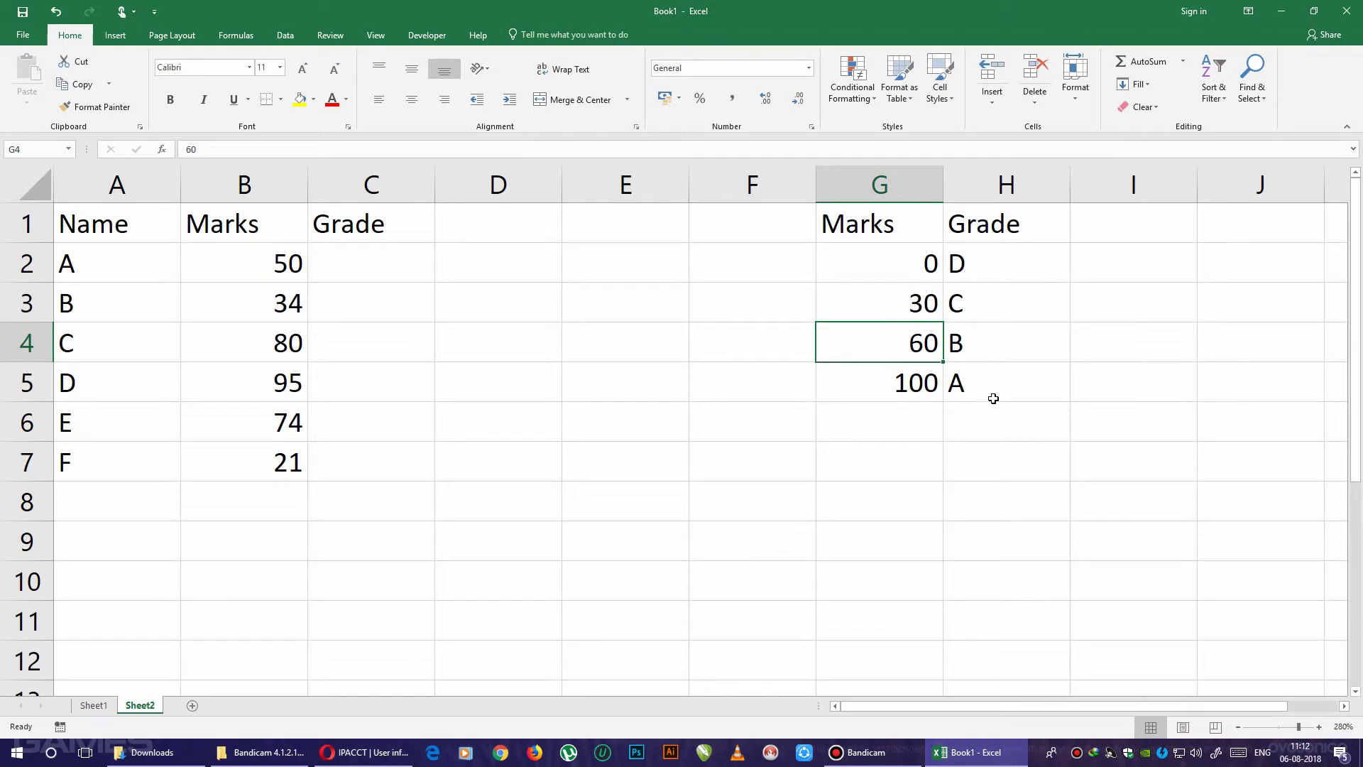
Change the top boundary in G5 from 100 to 80.
click(912, 391)
text(8)
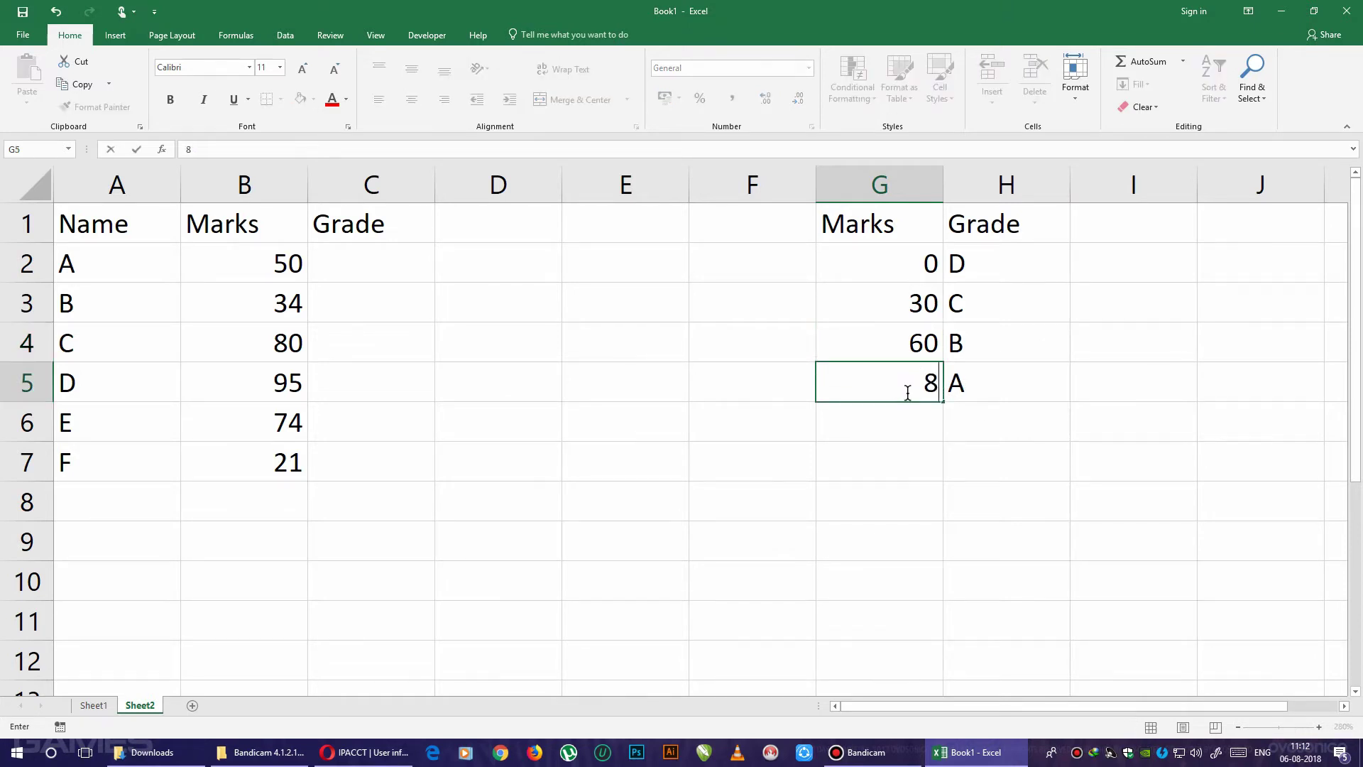
text(0)
key(Return)
click(931, 446)
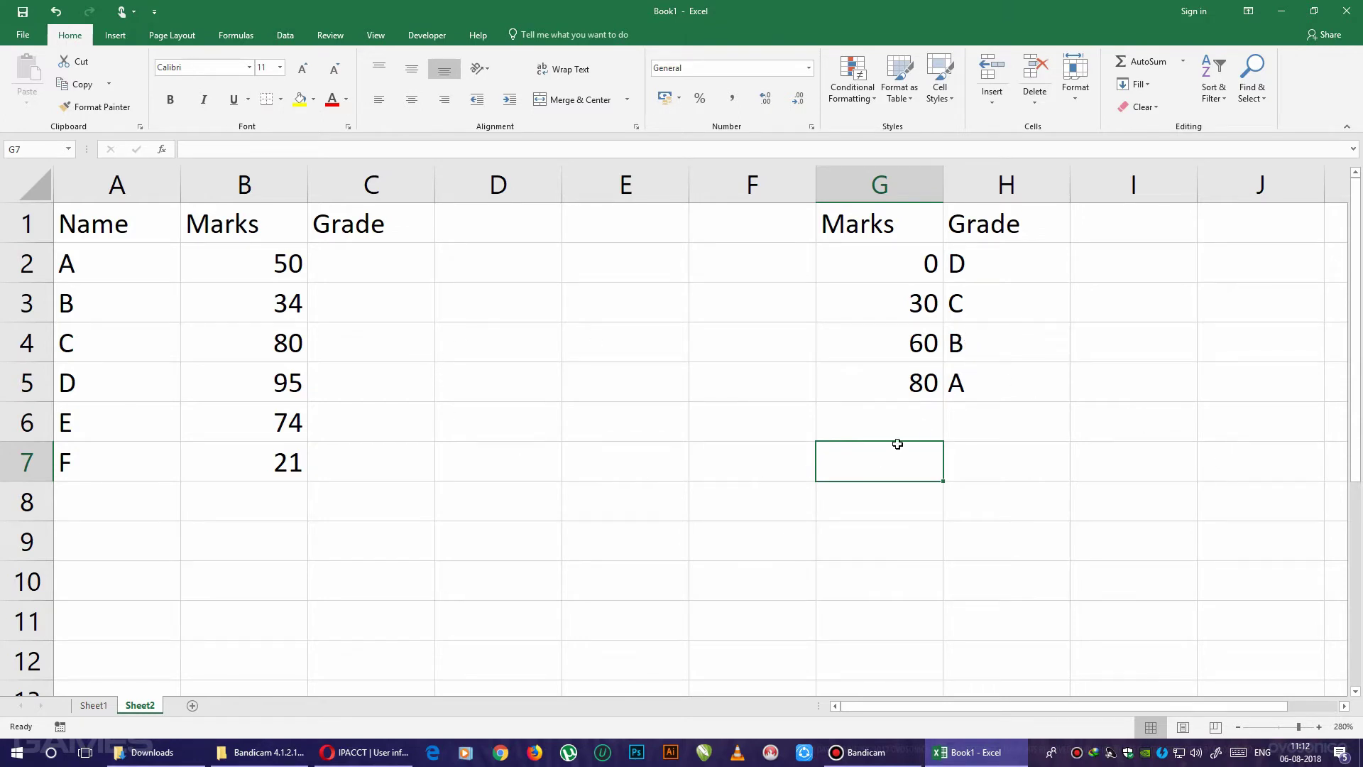
Start a VLOOKUP in C2 that uses B2's mark as the lookup value.
click(502, 456)
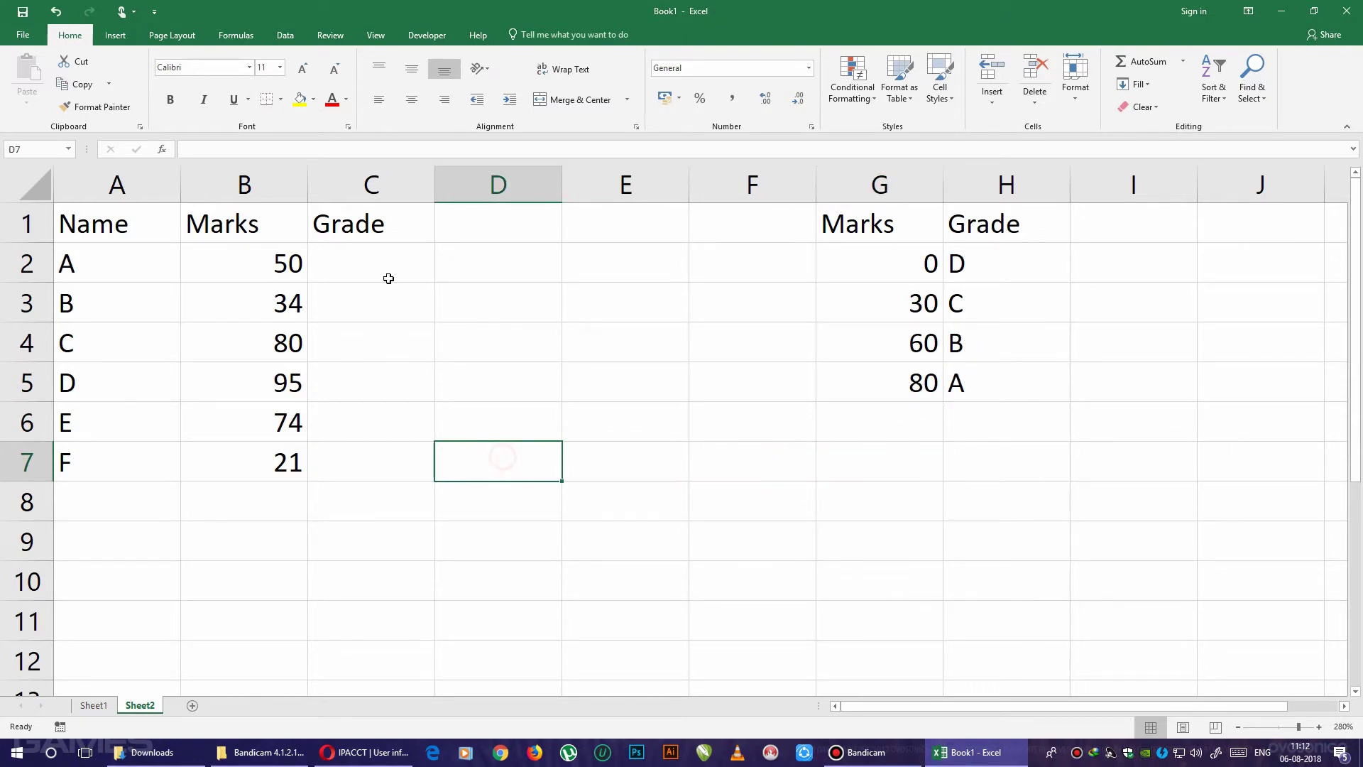
click(388, 278)
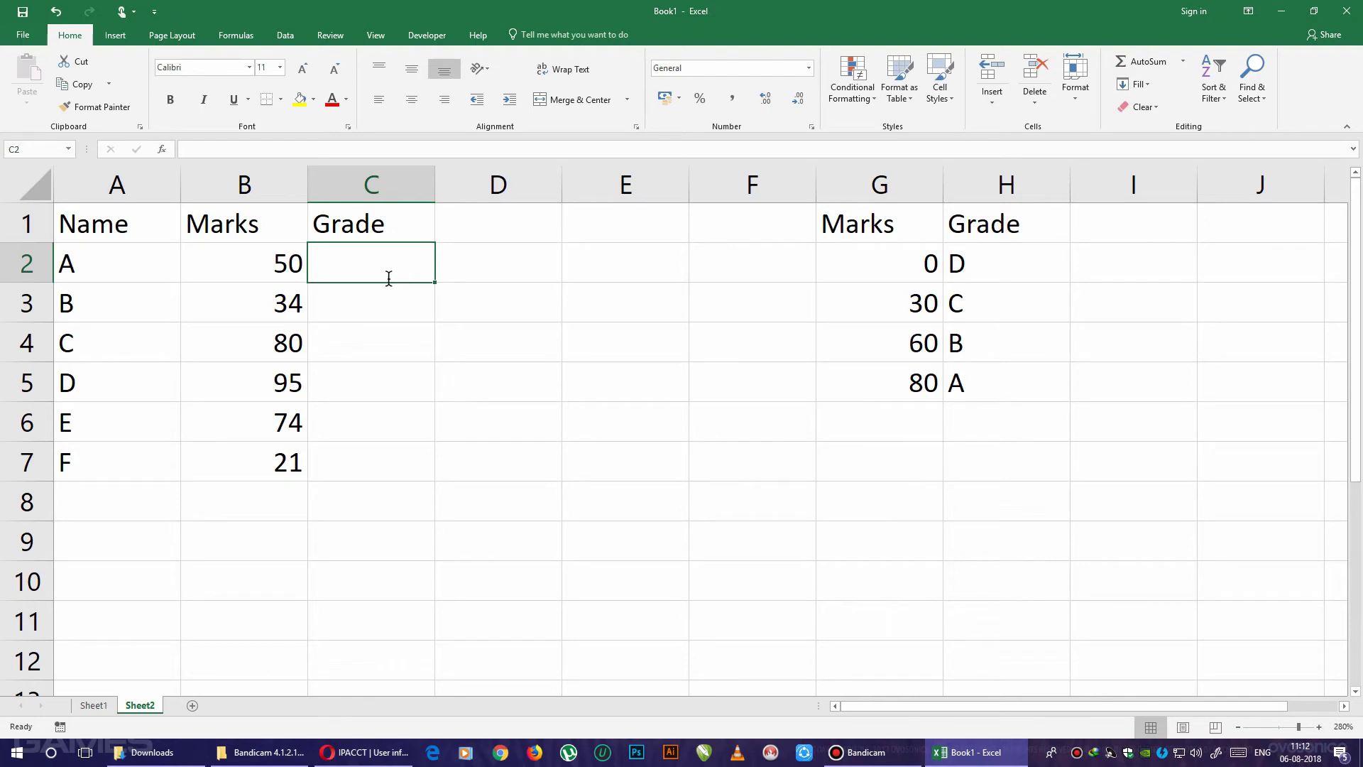
text(=vlo)
key(Tab)
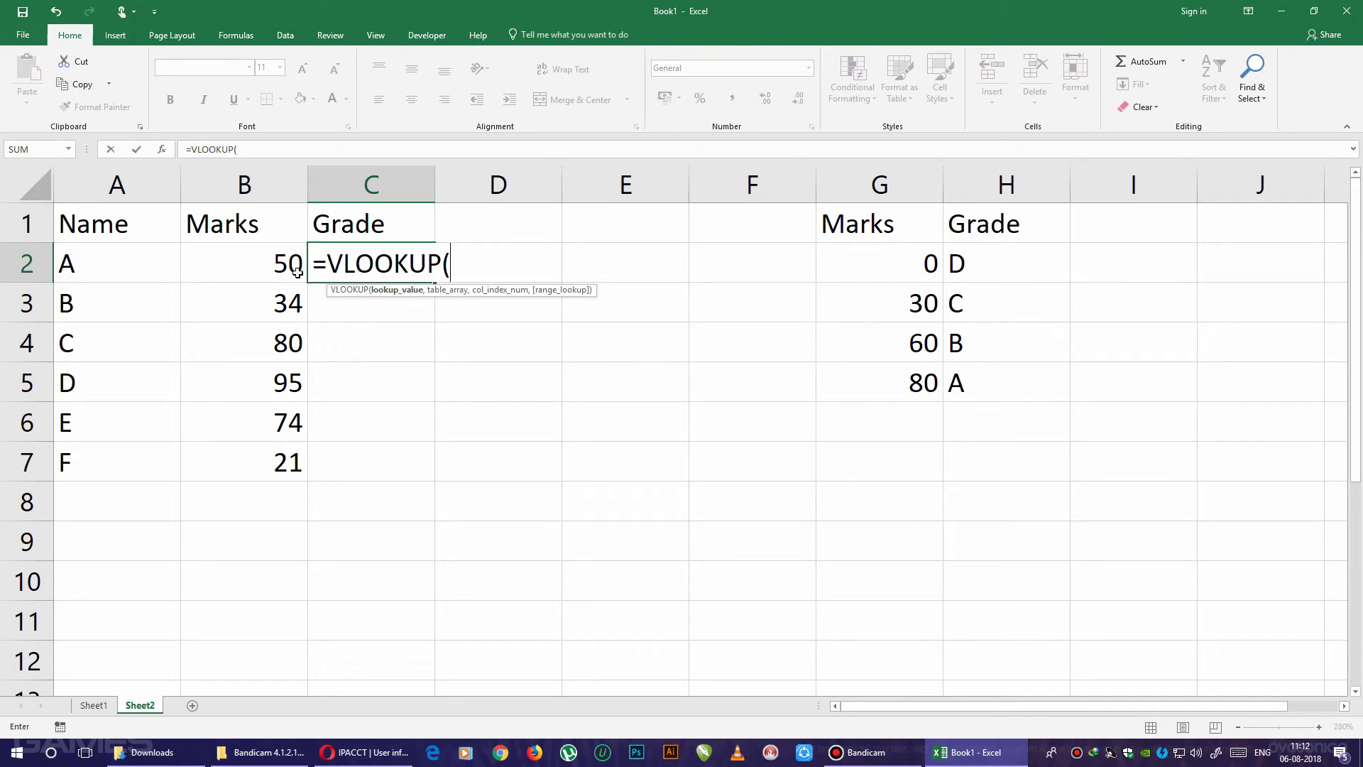
click(243, 267)
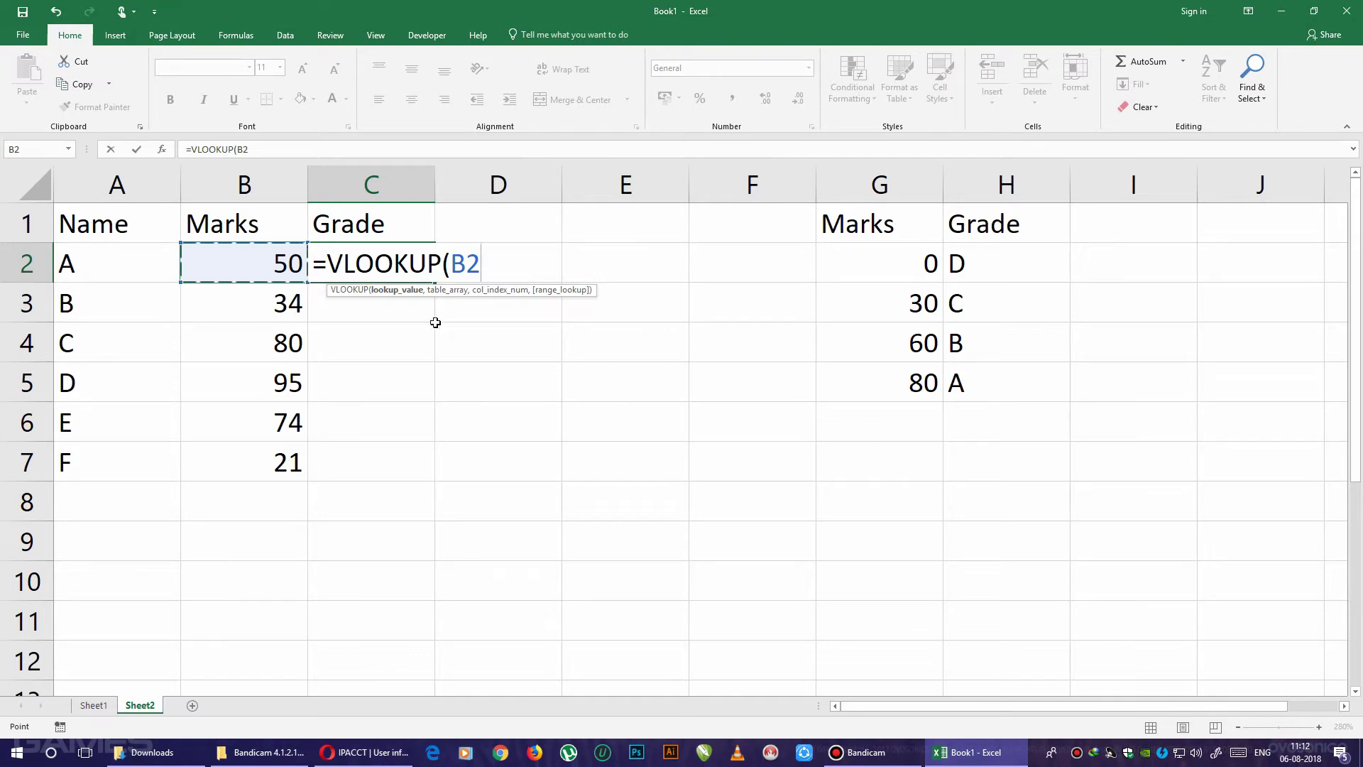
text(,)
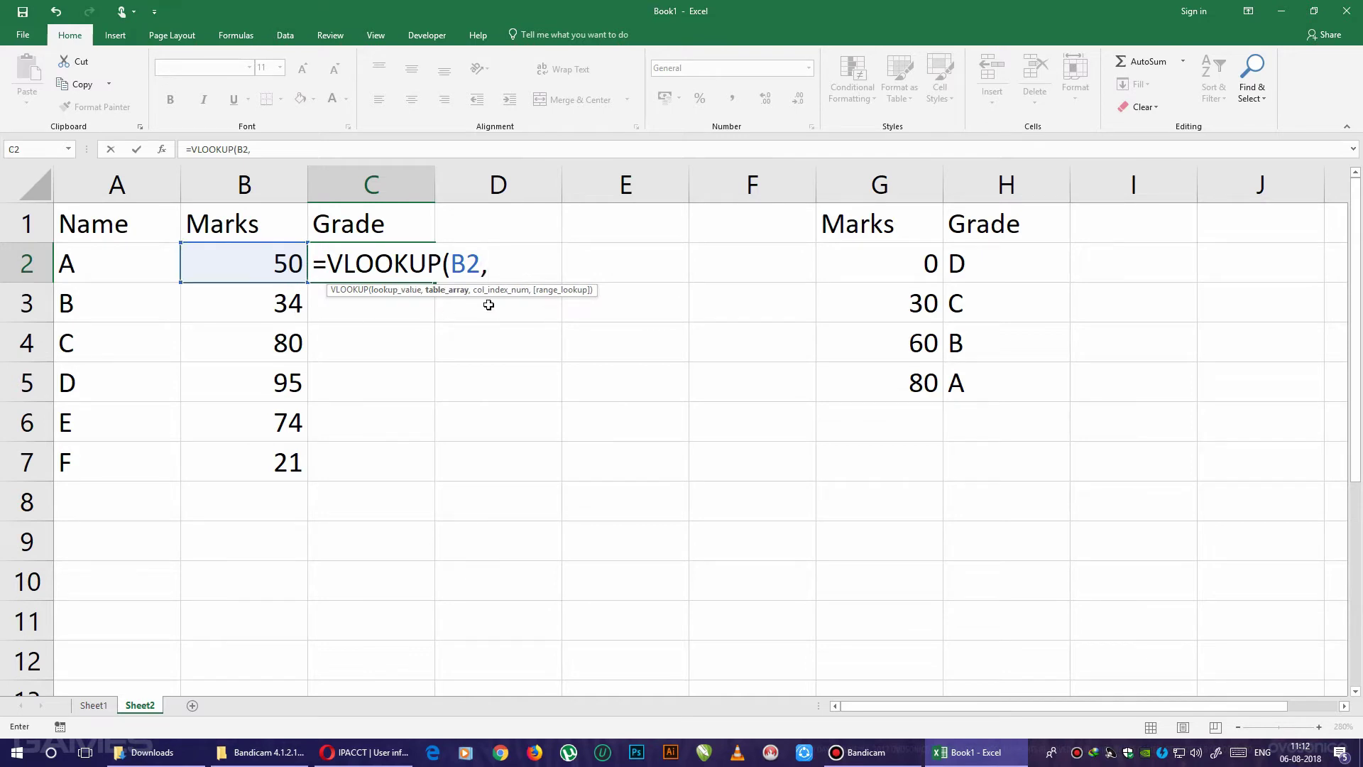
Complete it as =VLOOKUP(B2,$G$2:$H$5,2,1) so 50 marks return grade C.
drag(883, 259, 977, 371)
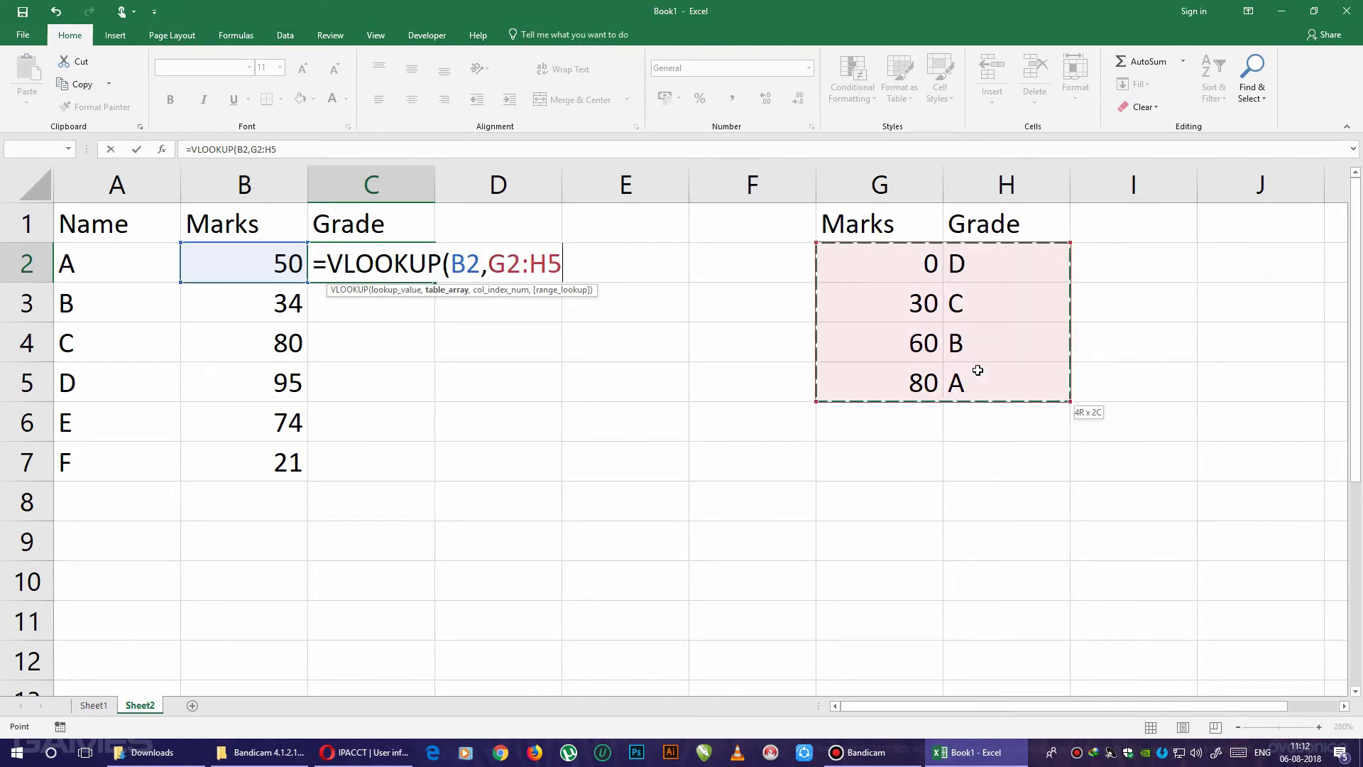
key(F4)
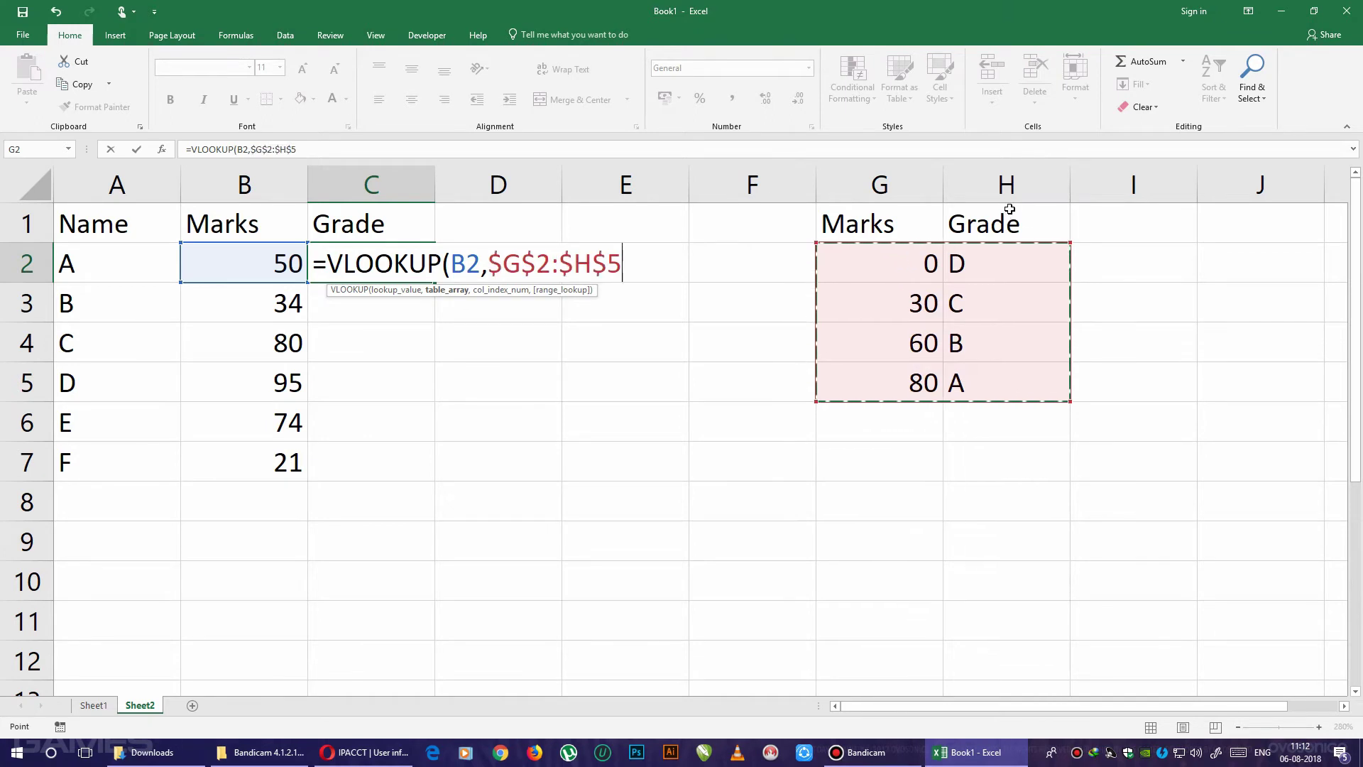
text(,)
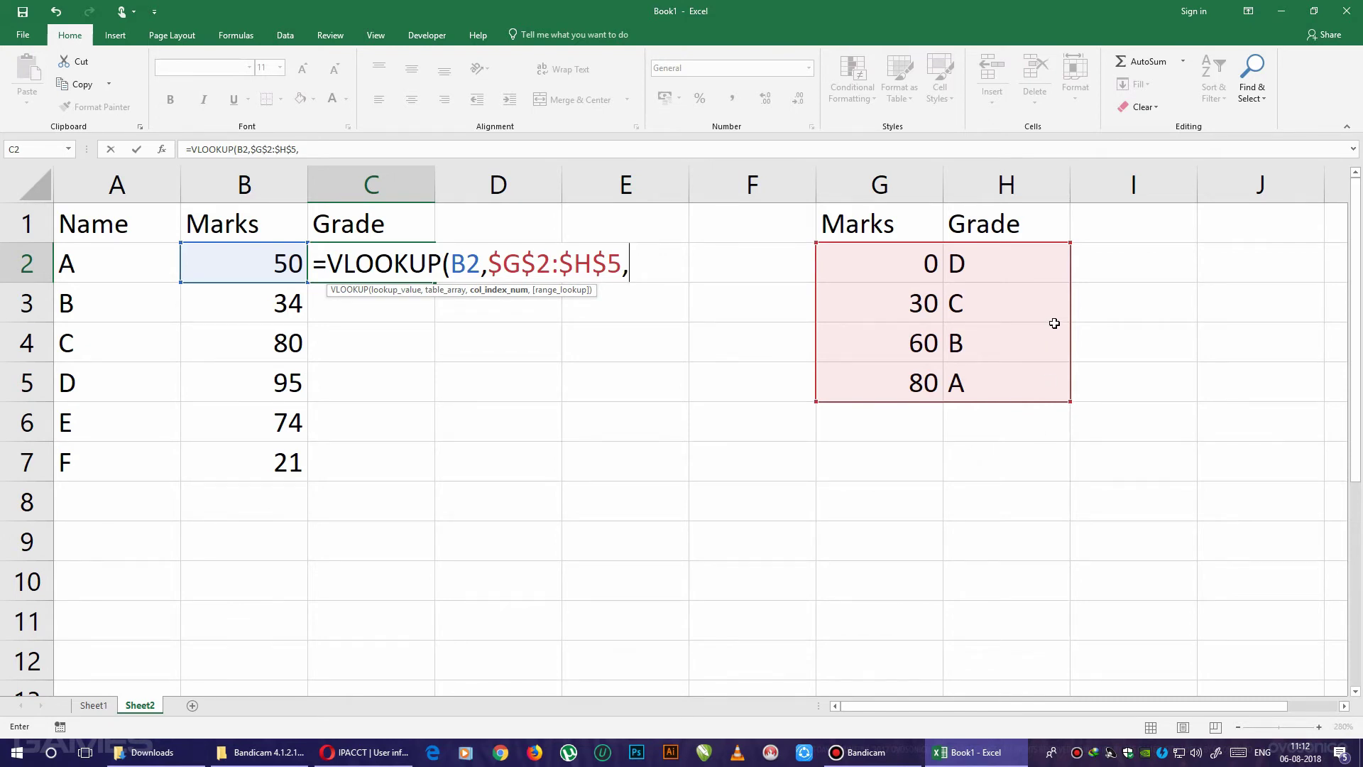
text(2,)
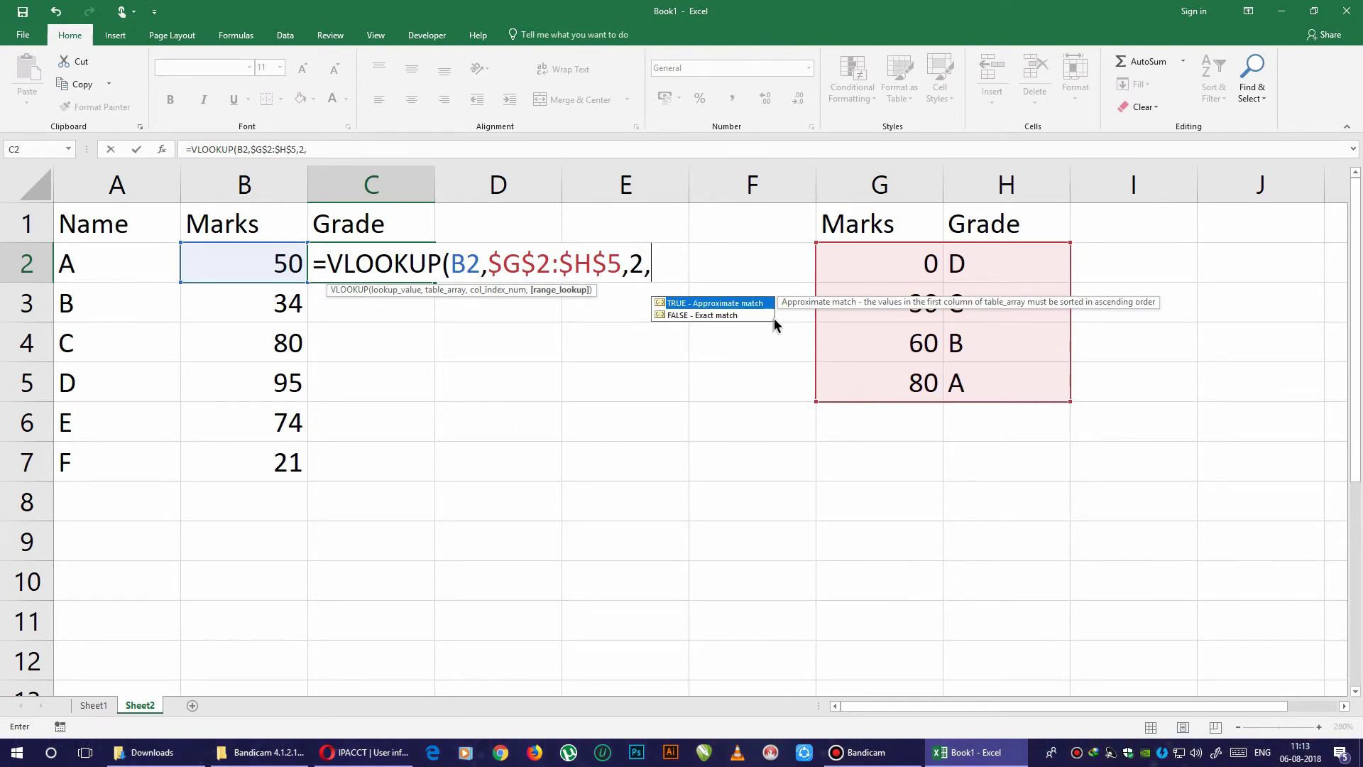
text(1)
key(BackSpace)
text(tru)
key(BackSpace)
key(BackSpace)
key(BackSpace)
text(1))
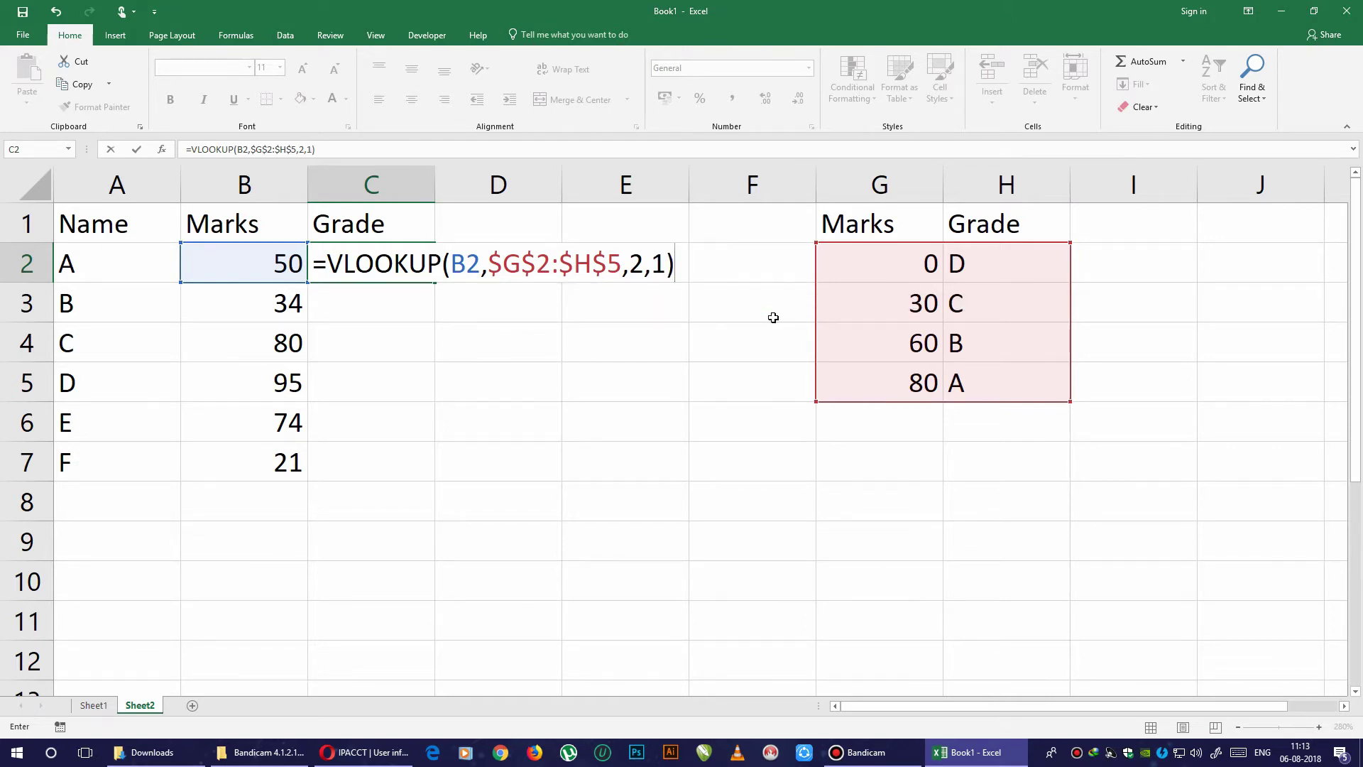
key(Return)
key(Up)
key(shift+Down)
key(shift+Down)
key(shift+Down)
Fill the C2 grade formula down into C3:C7.
key(shift+Down)
key(shift+Down)
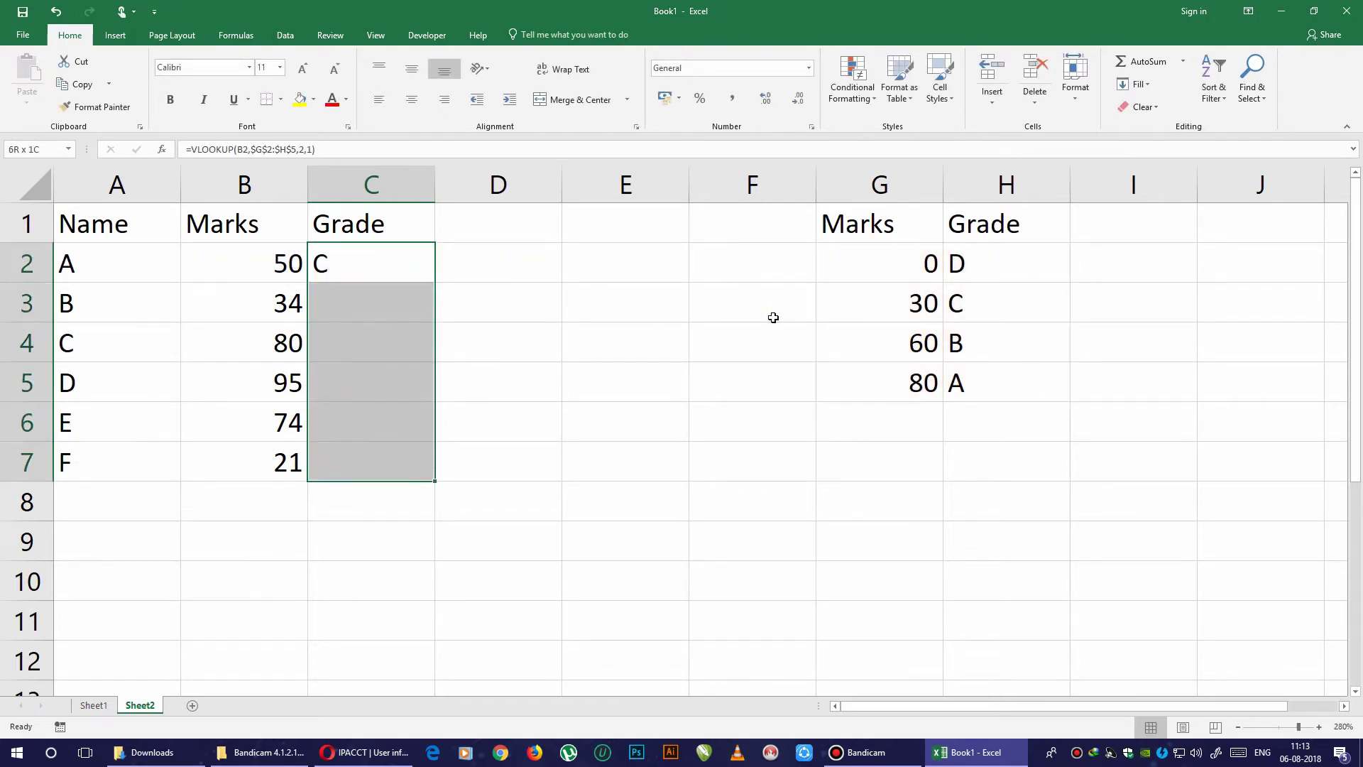
key(shift+Down)
key(shift+Up)
key(F2)
key(ctrl+Return)
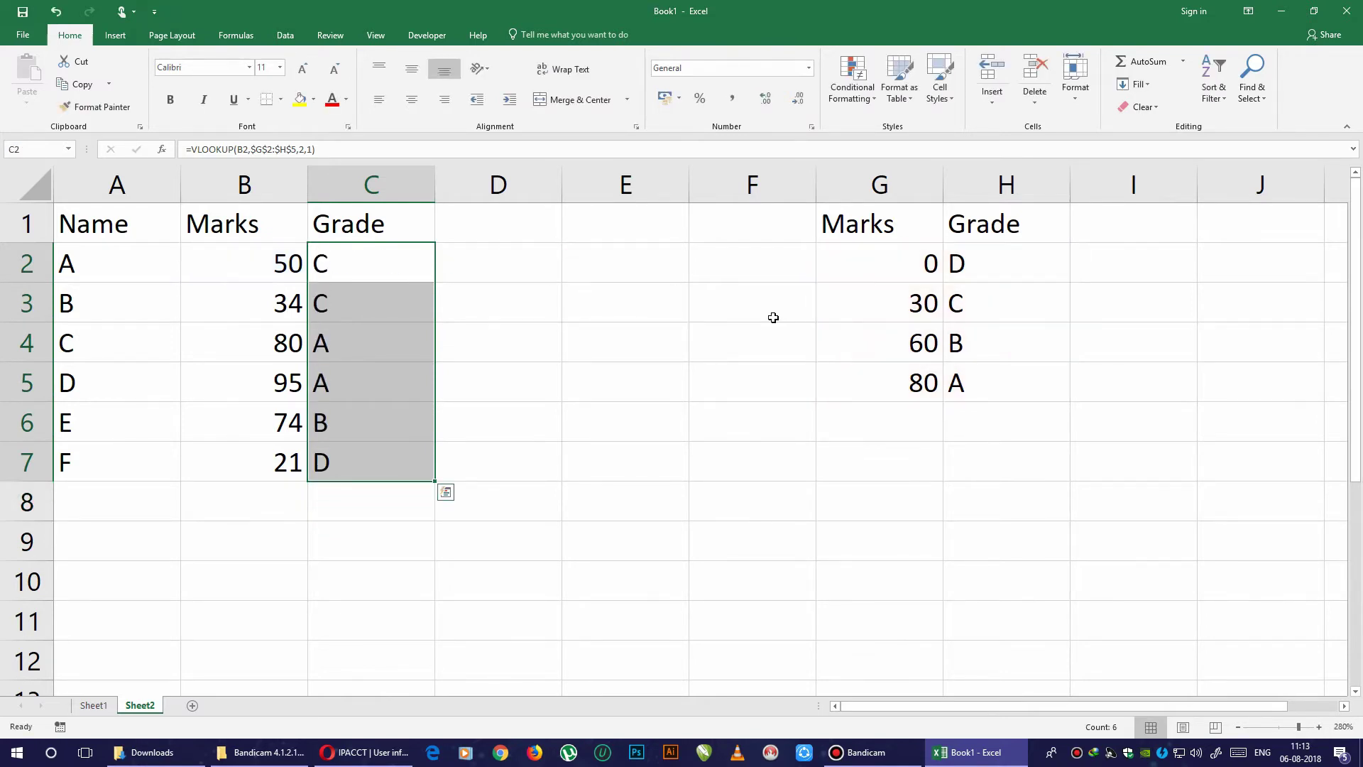
Check that student C's 80 marks match the 80 threshold and return grade A.
click(364, 344)
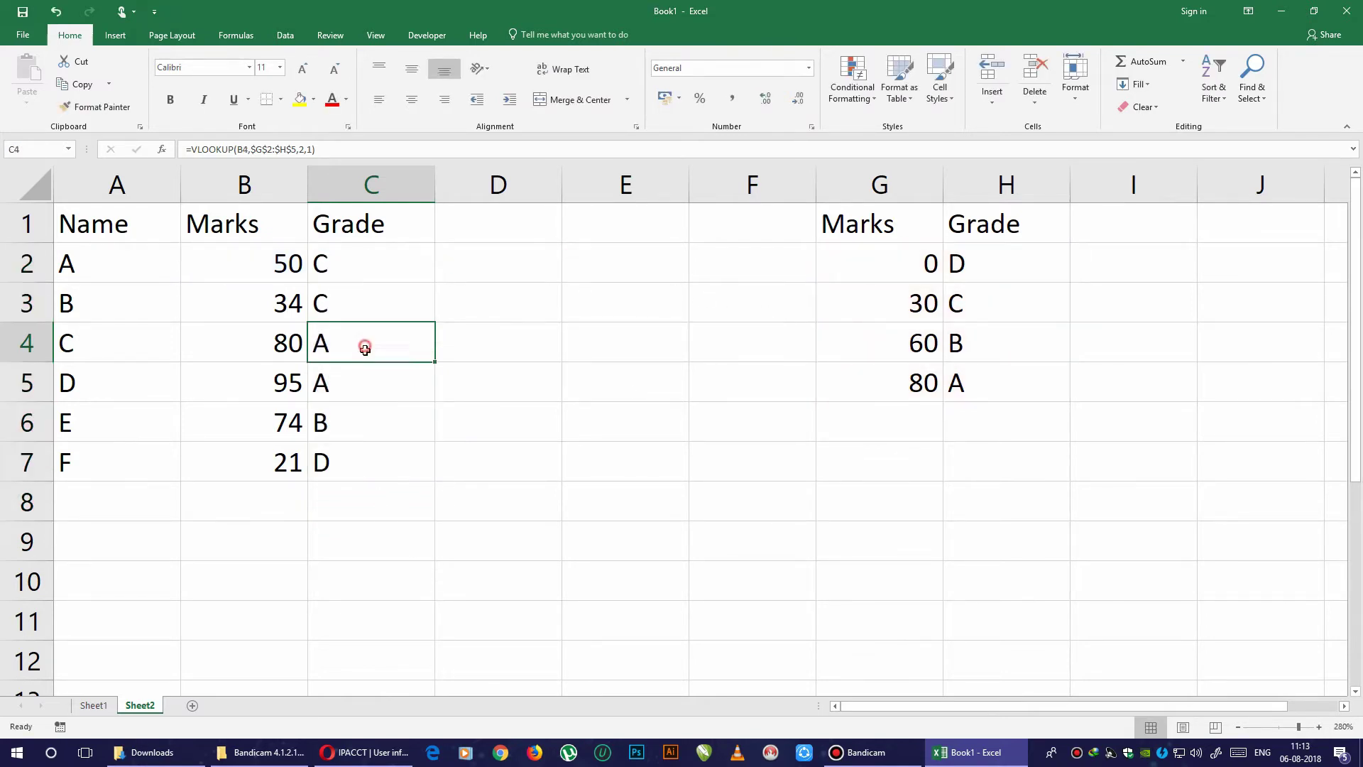
click(359, 548)
click(363, 385)
click(897, 389)
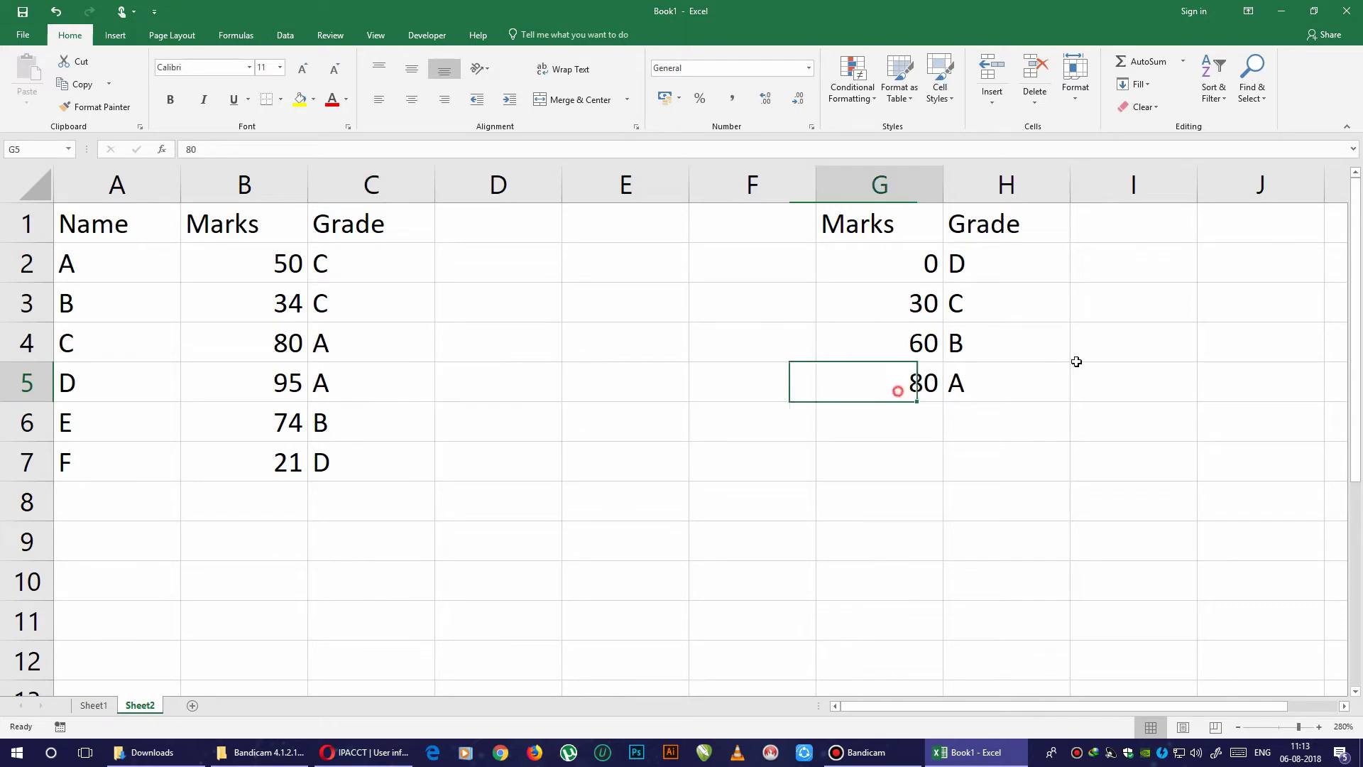
shift+click(1077, 358)
click(1006, 385)
drag(268, 357, 431, 344)
click(1053, 481)
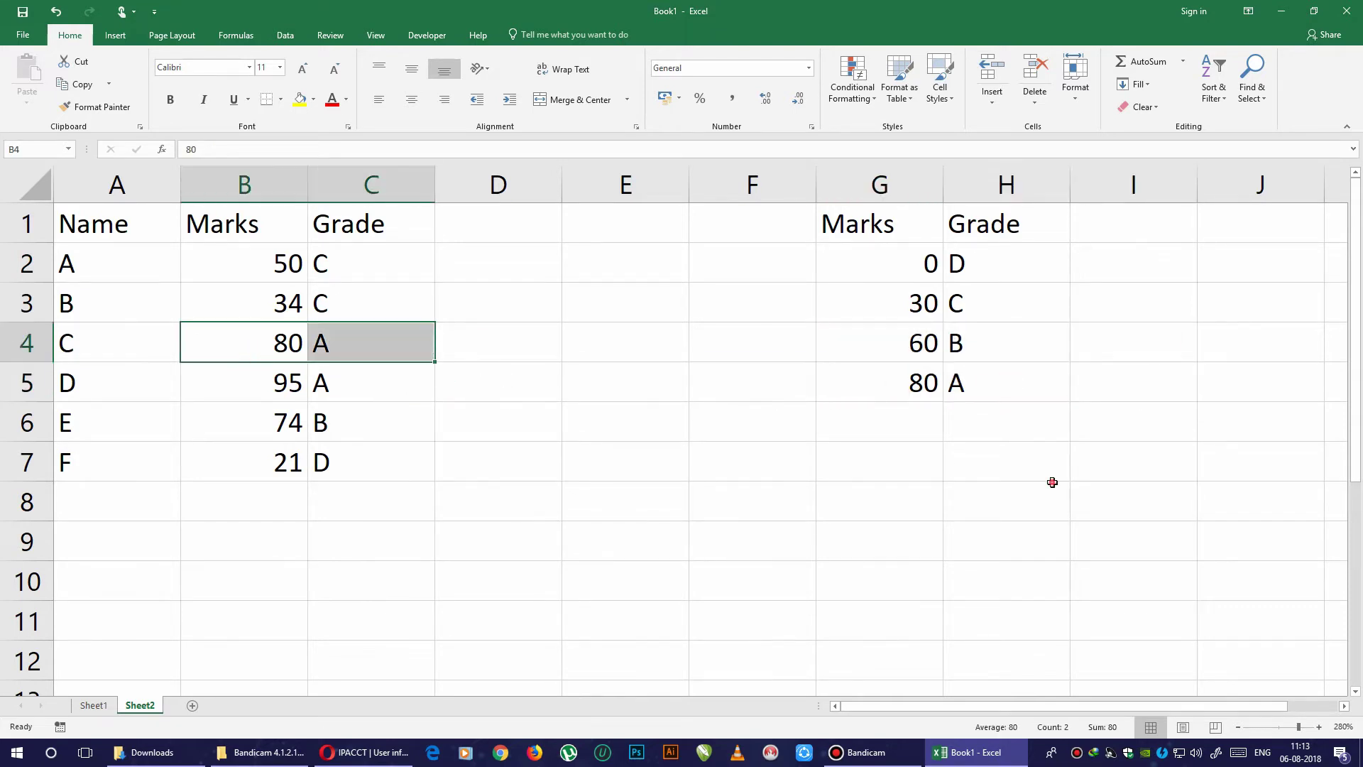
Verify the remaining grades, e.g. E's 74 marks giving B, against the G2:H5 table.
click(355, 386)
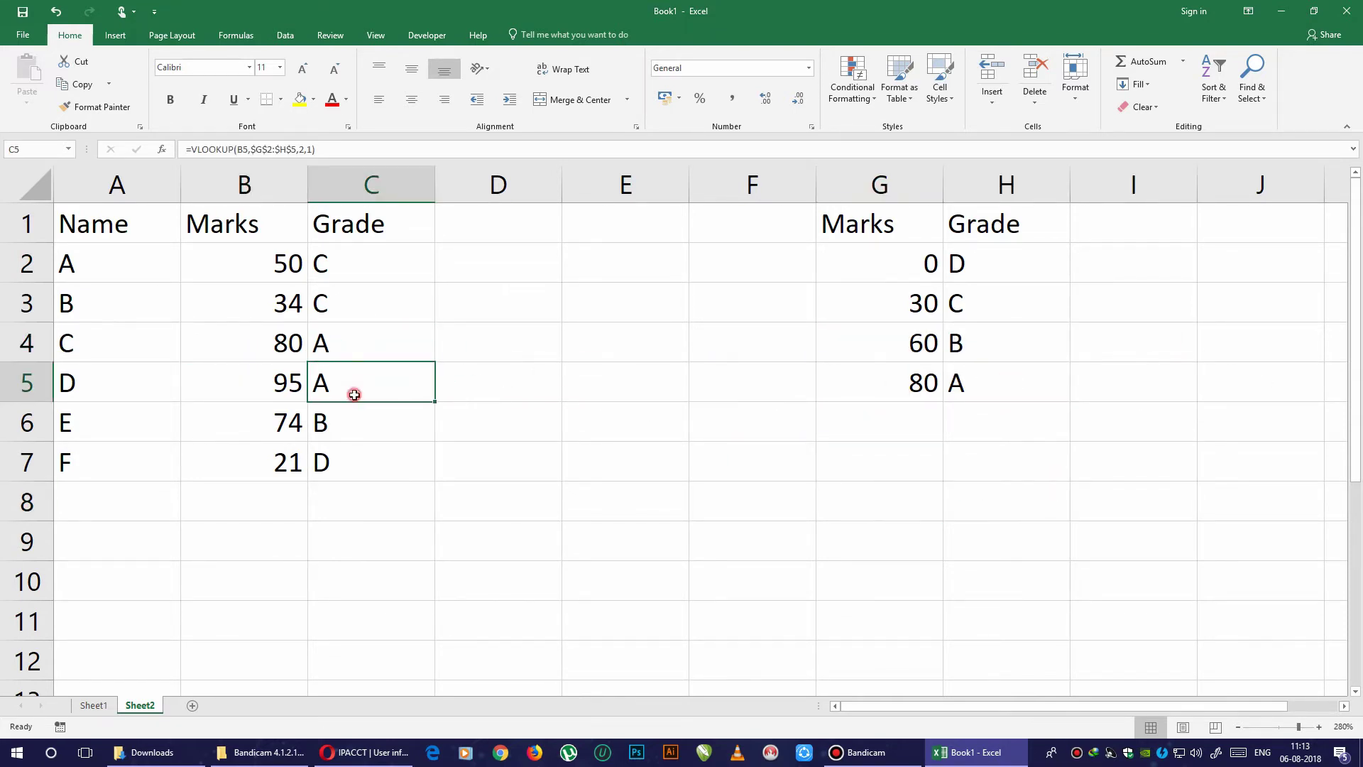
click(368, 316)
drag(244, 432, 398, 426)
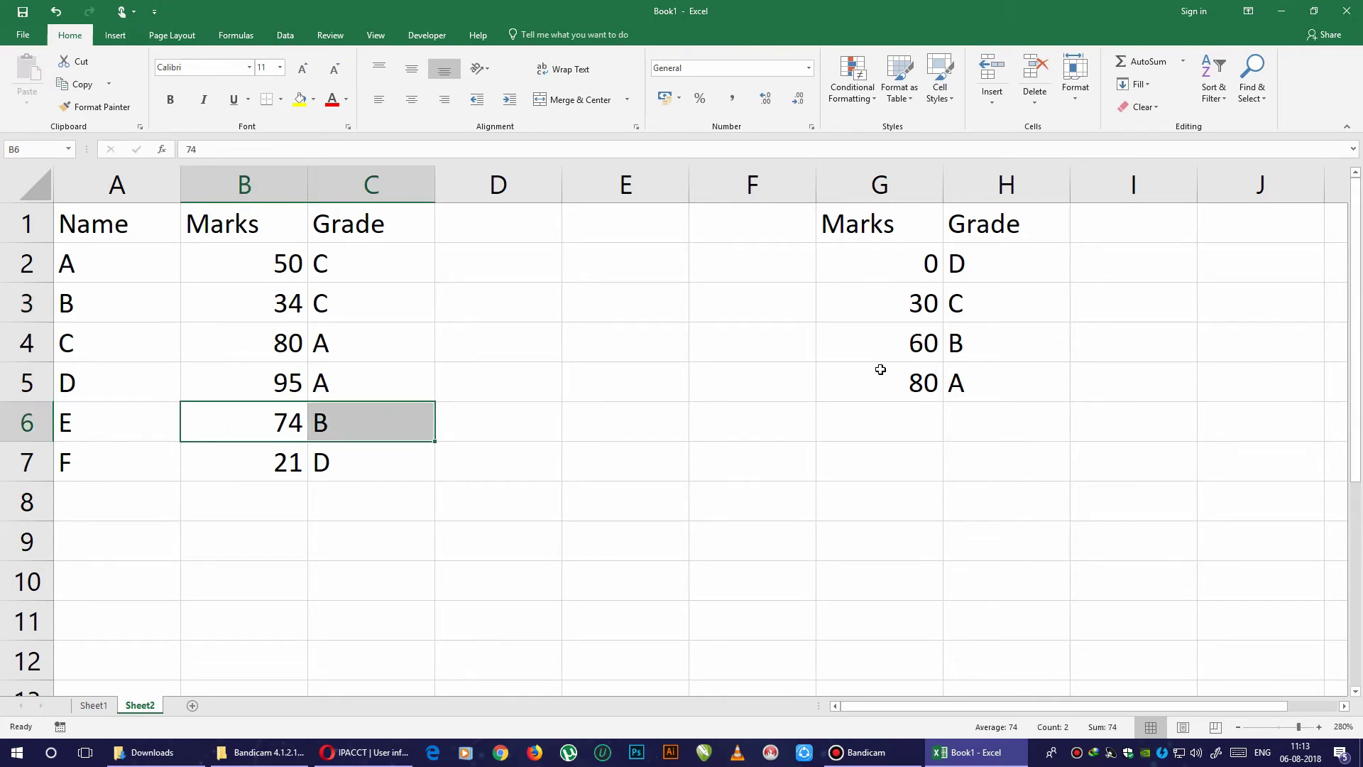
click(243, 426)
click(384, 423)
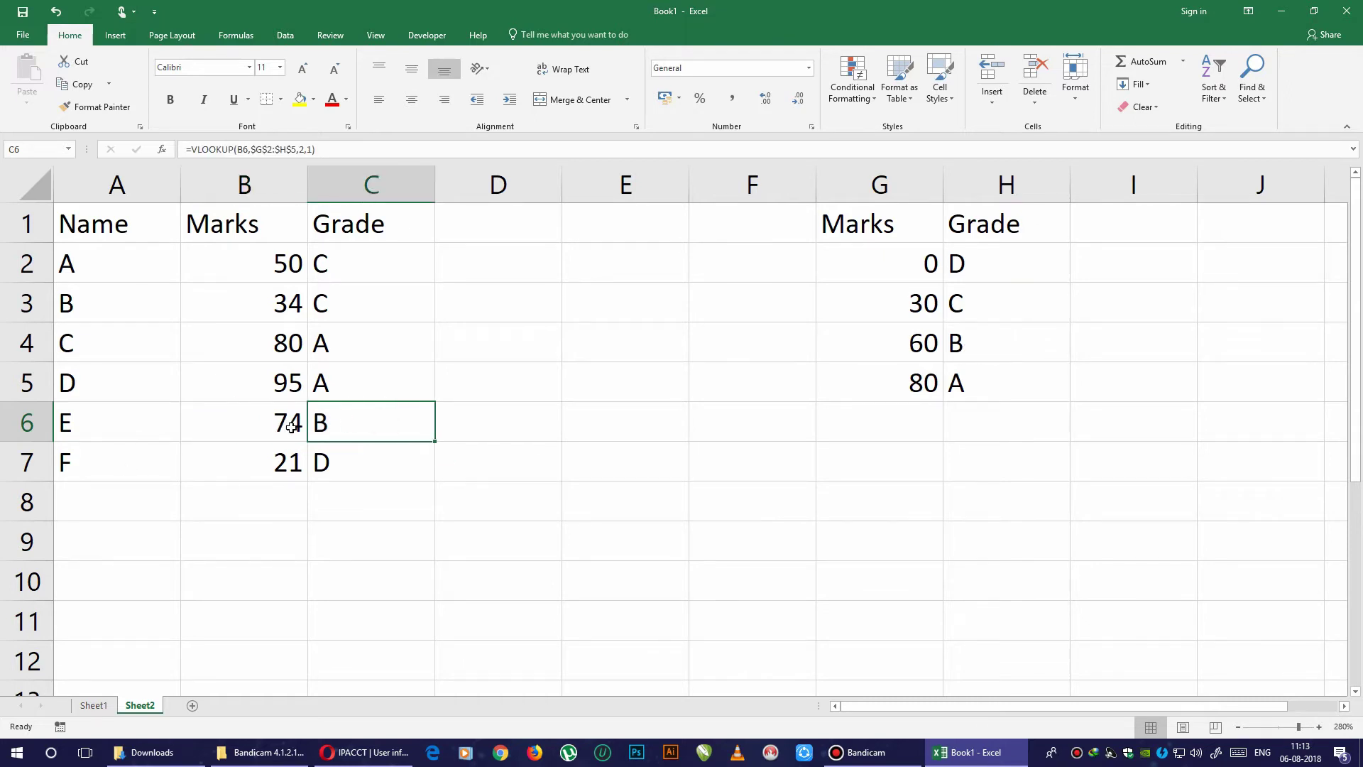
drag(379, 255, 383, 462)
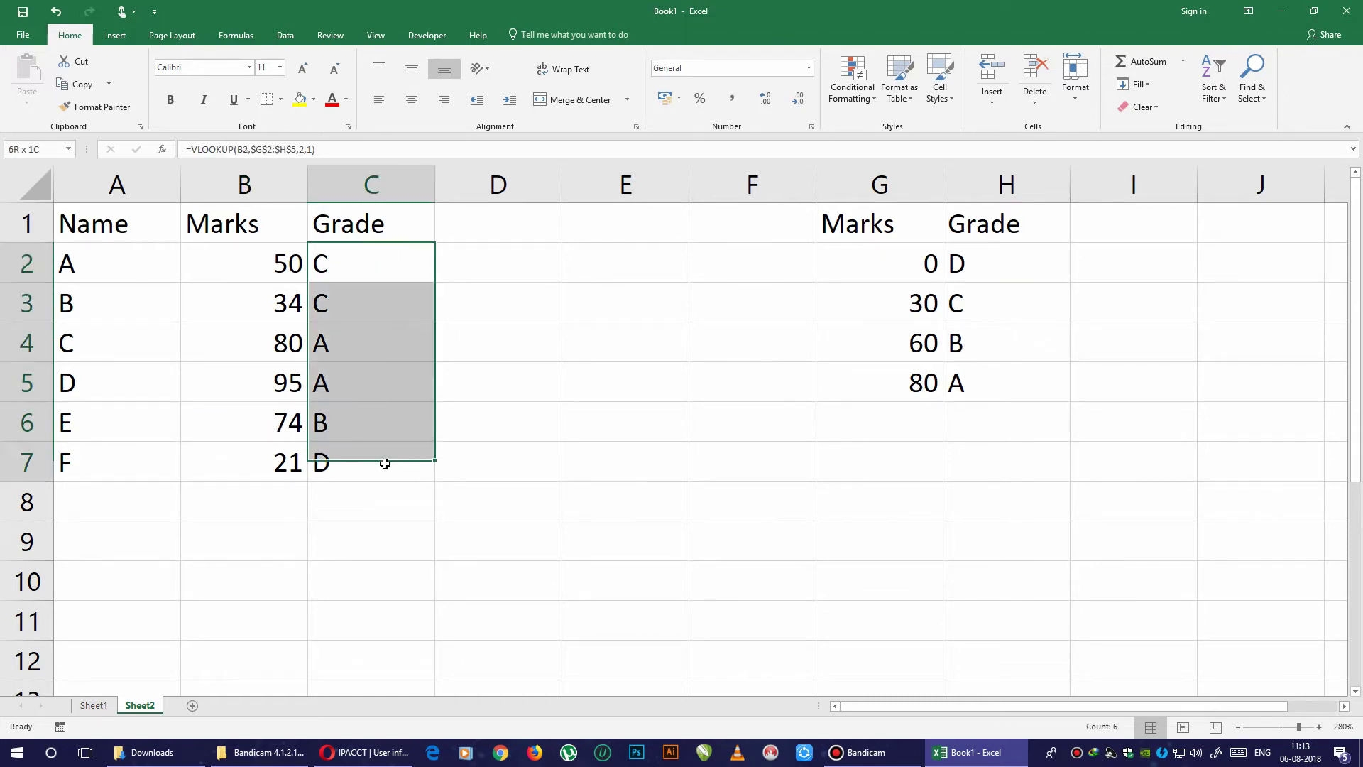
click(398, 264)
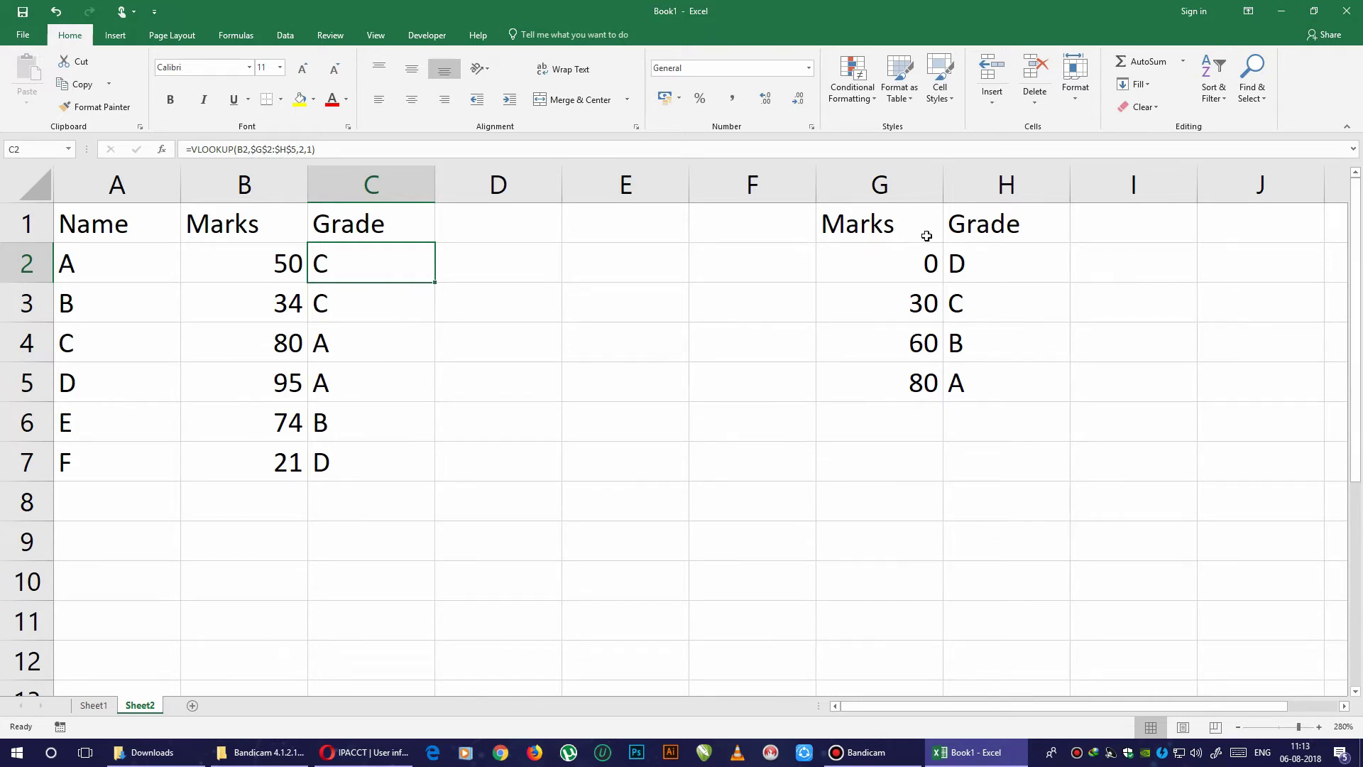
drag(926, 236, 1001, 371)
click(424, 581)
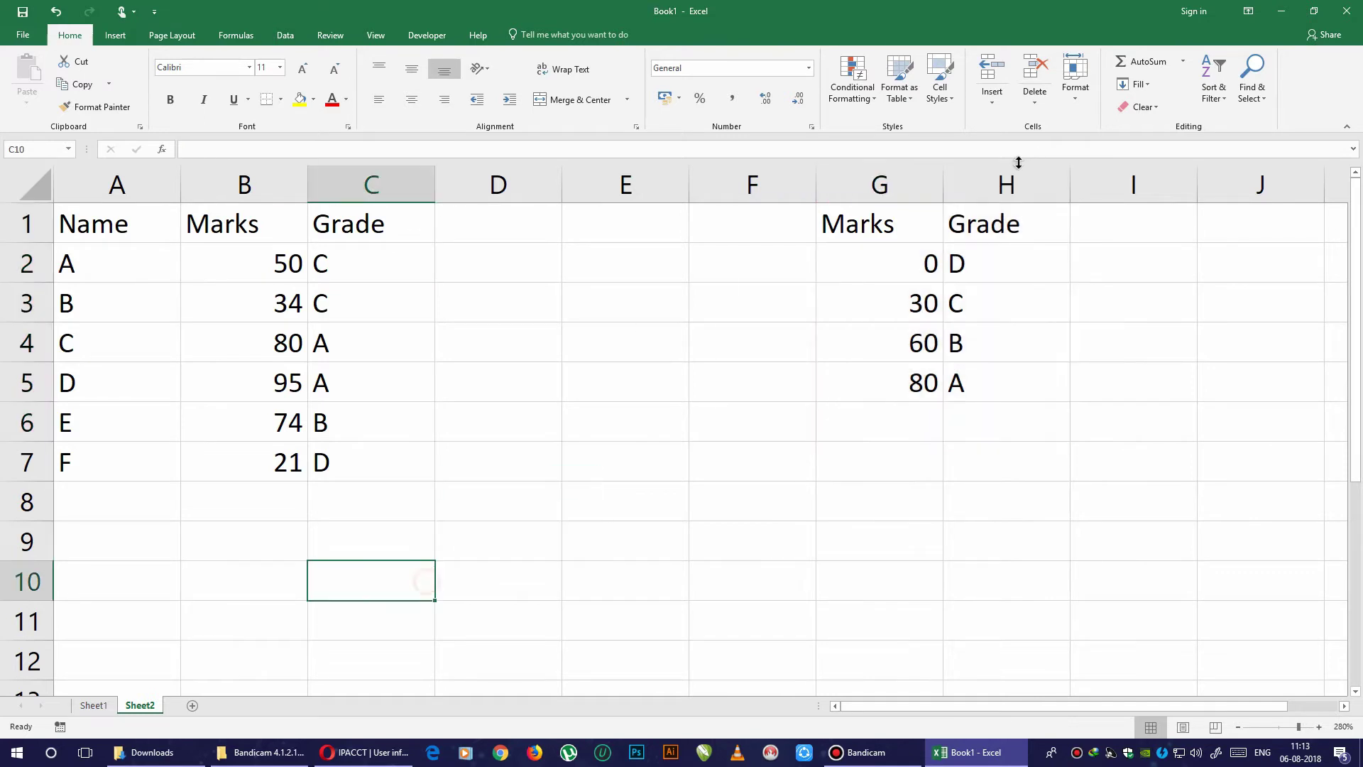
drag(883, 230, 1001, 392)
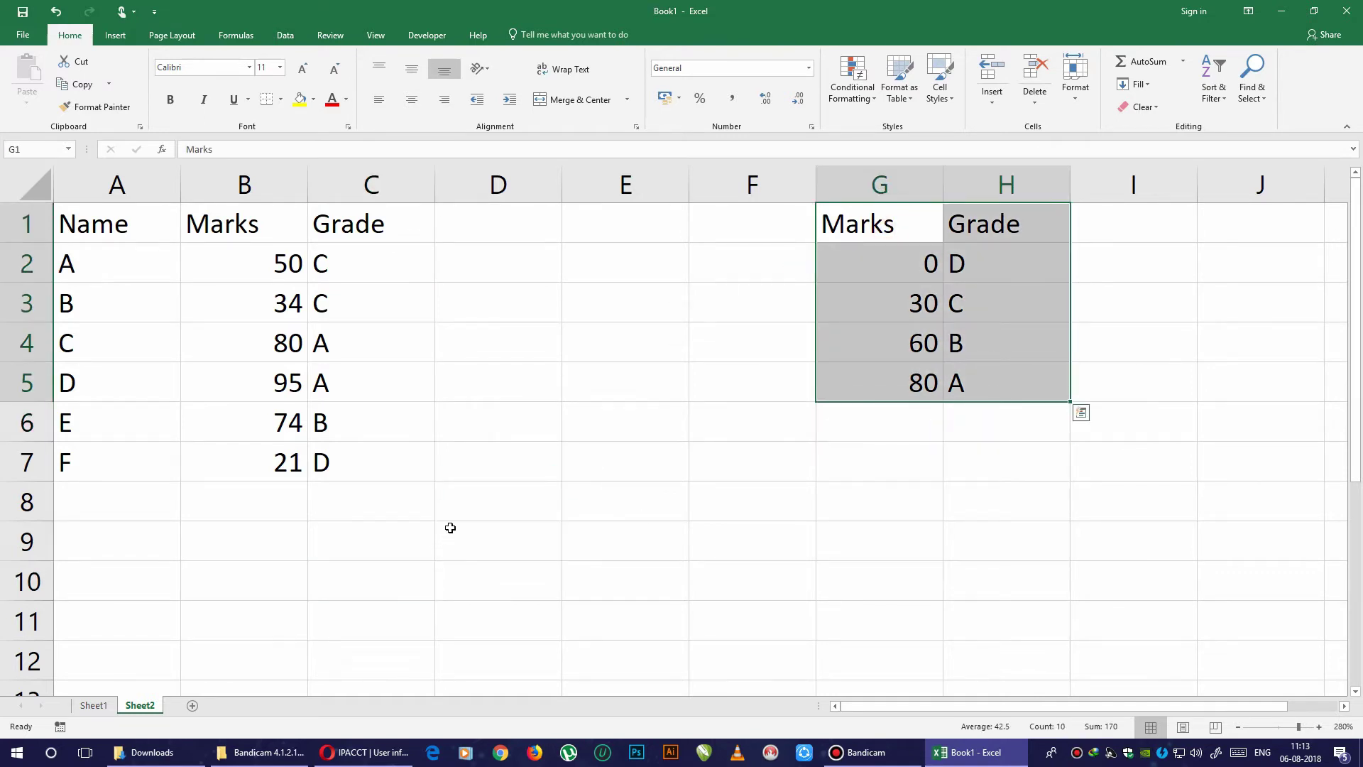
drag(518, 487, 590, 523)
click(431, 440)
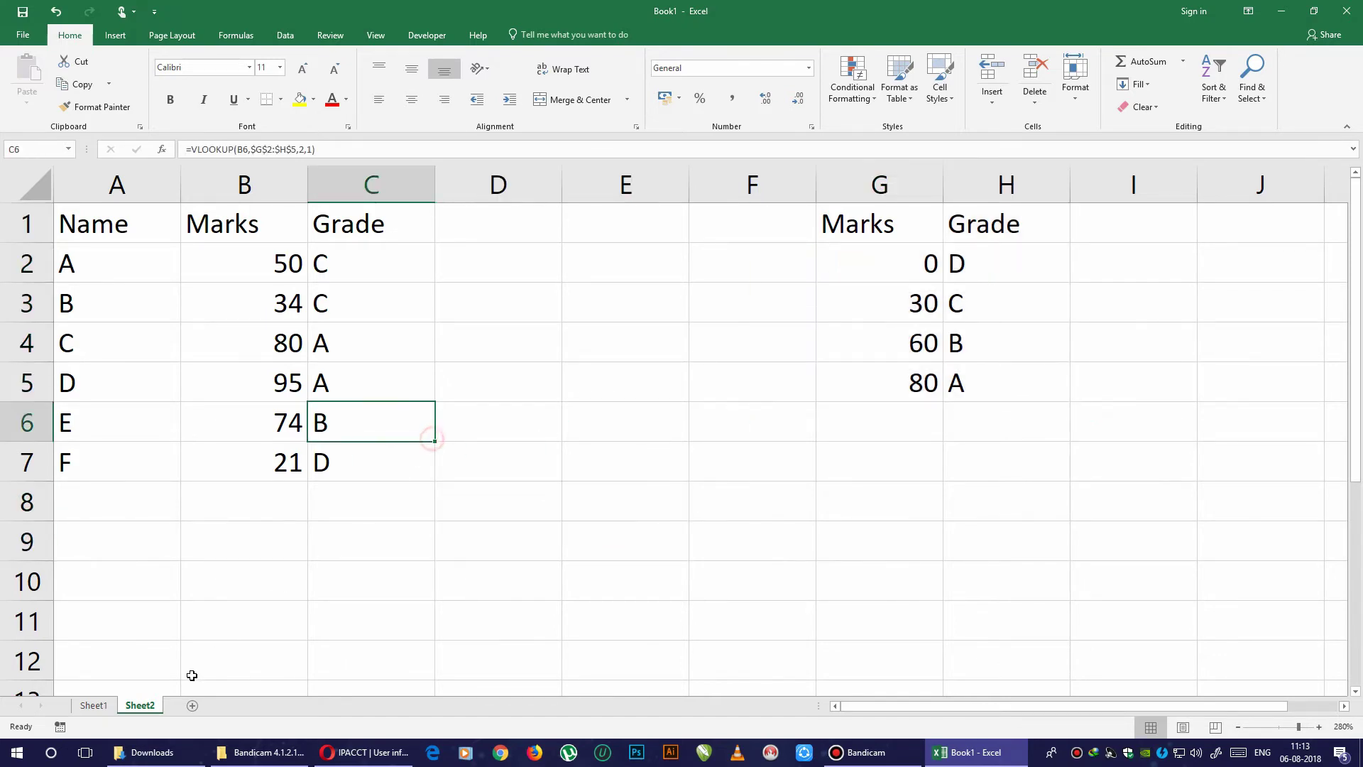
Go to Sheet1 and select the sales transactions table A1:D10.
click(99, 706)
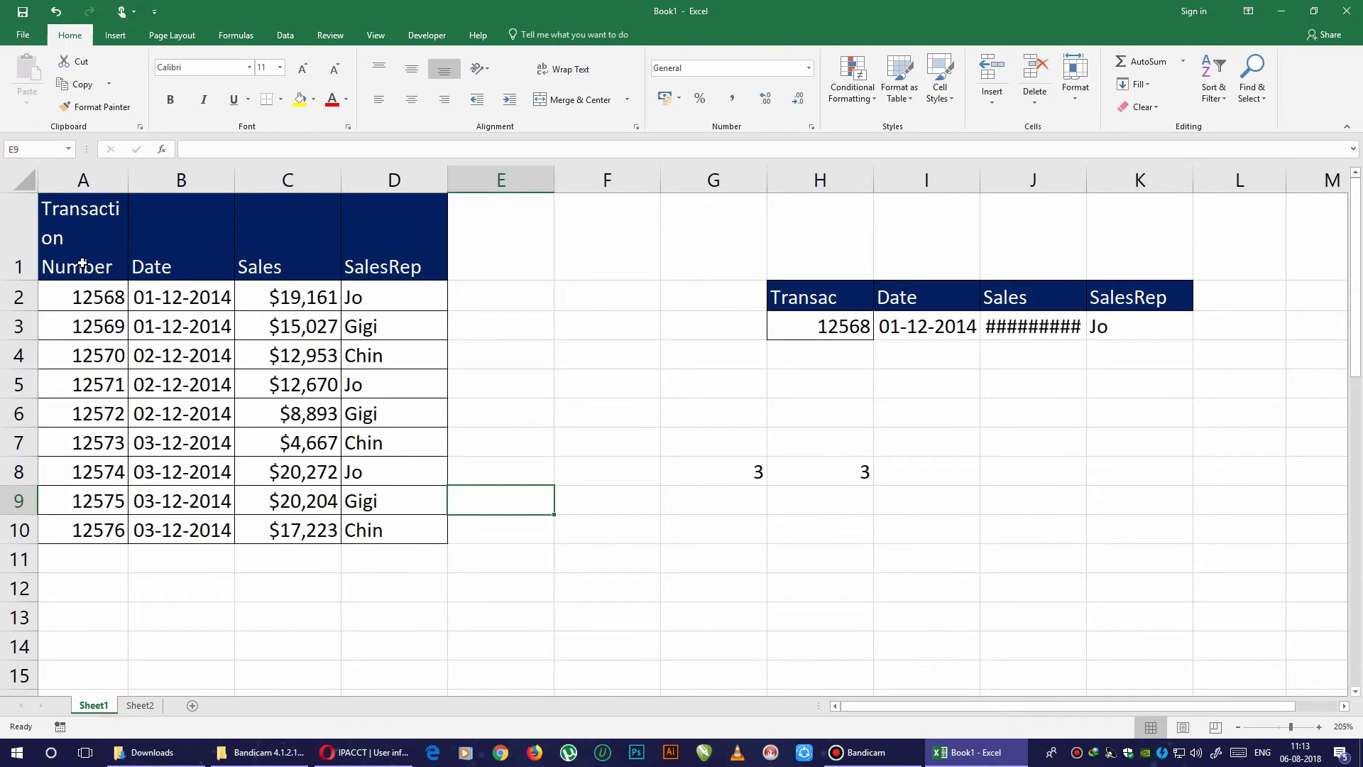
drag(83, 263, 441, 526)
click(738, 398)
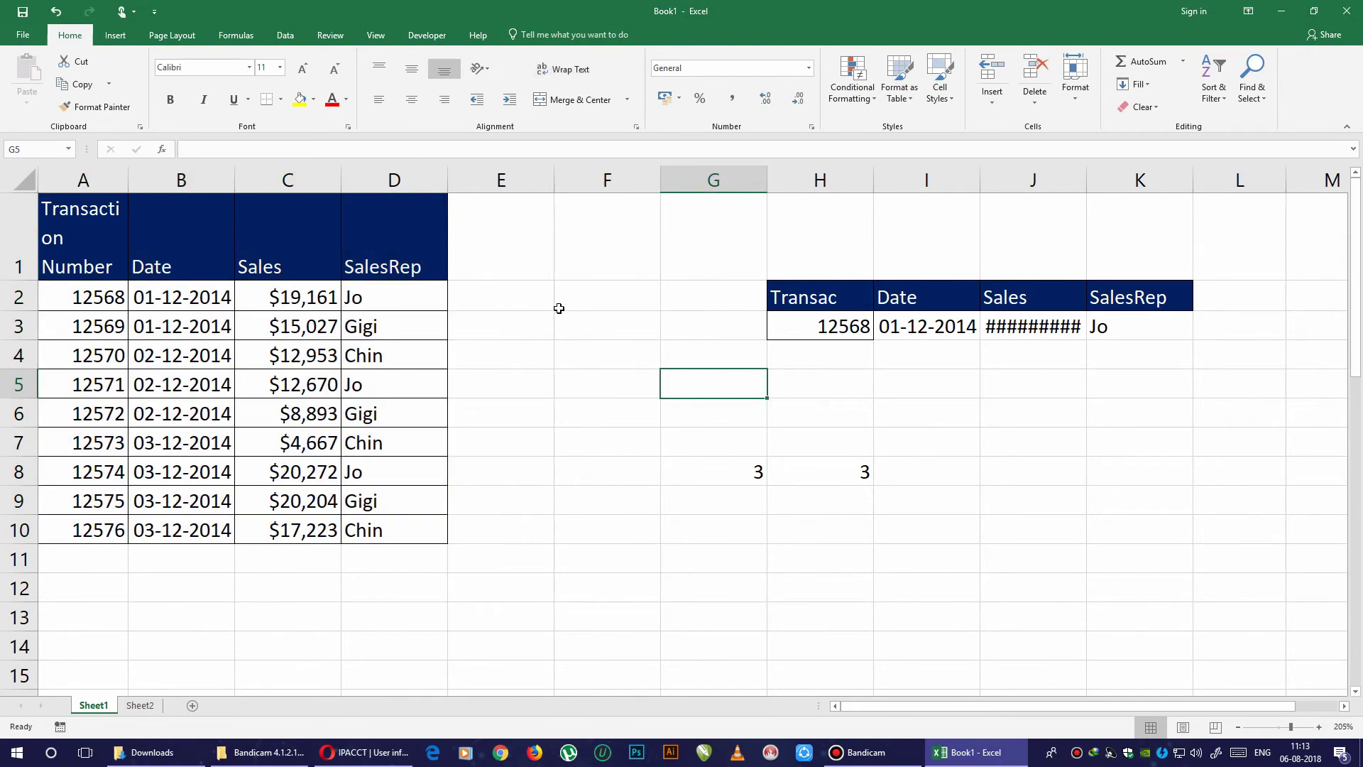
drag(116, 241, 392, 515)
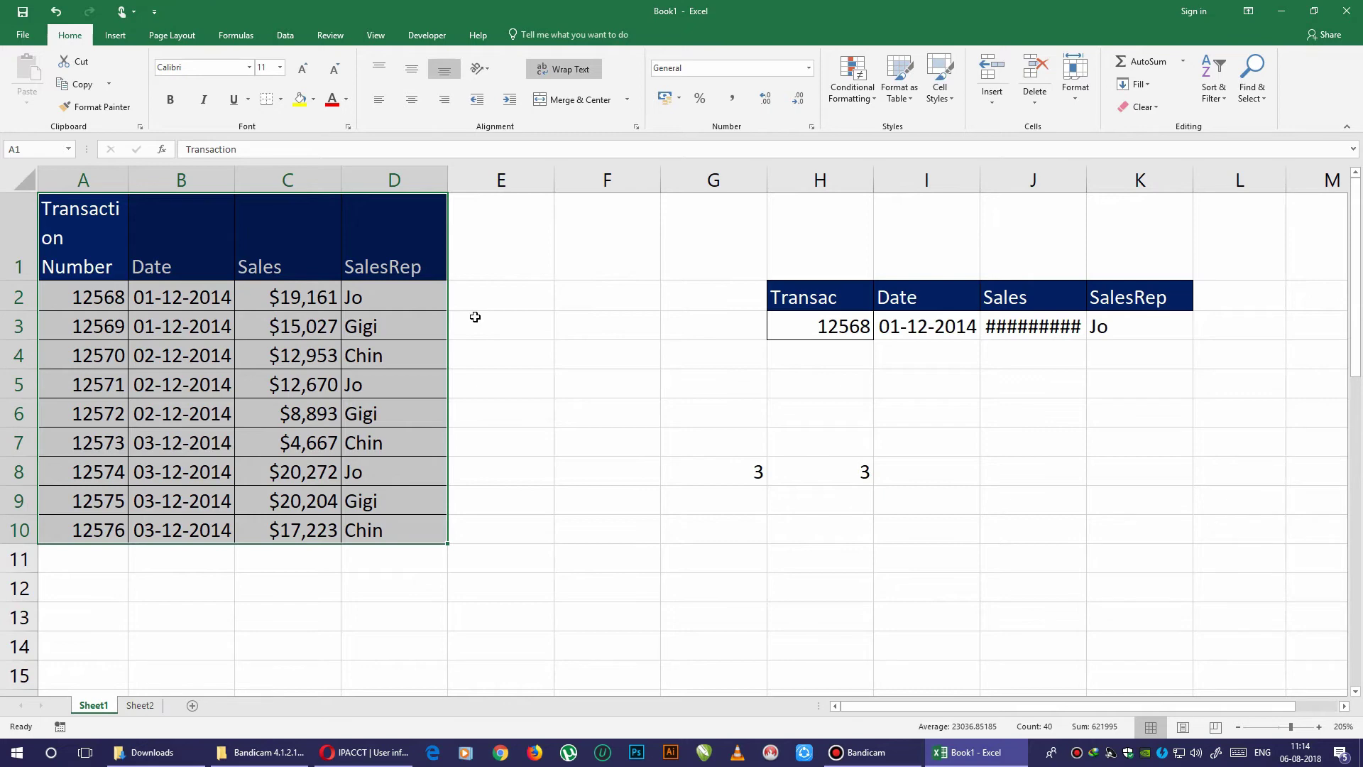
drag(460, 398, 502, 426)
click(501, 440)
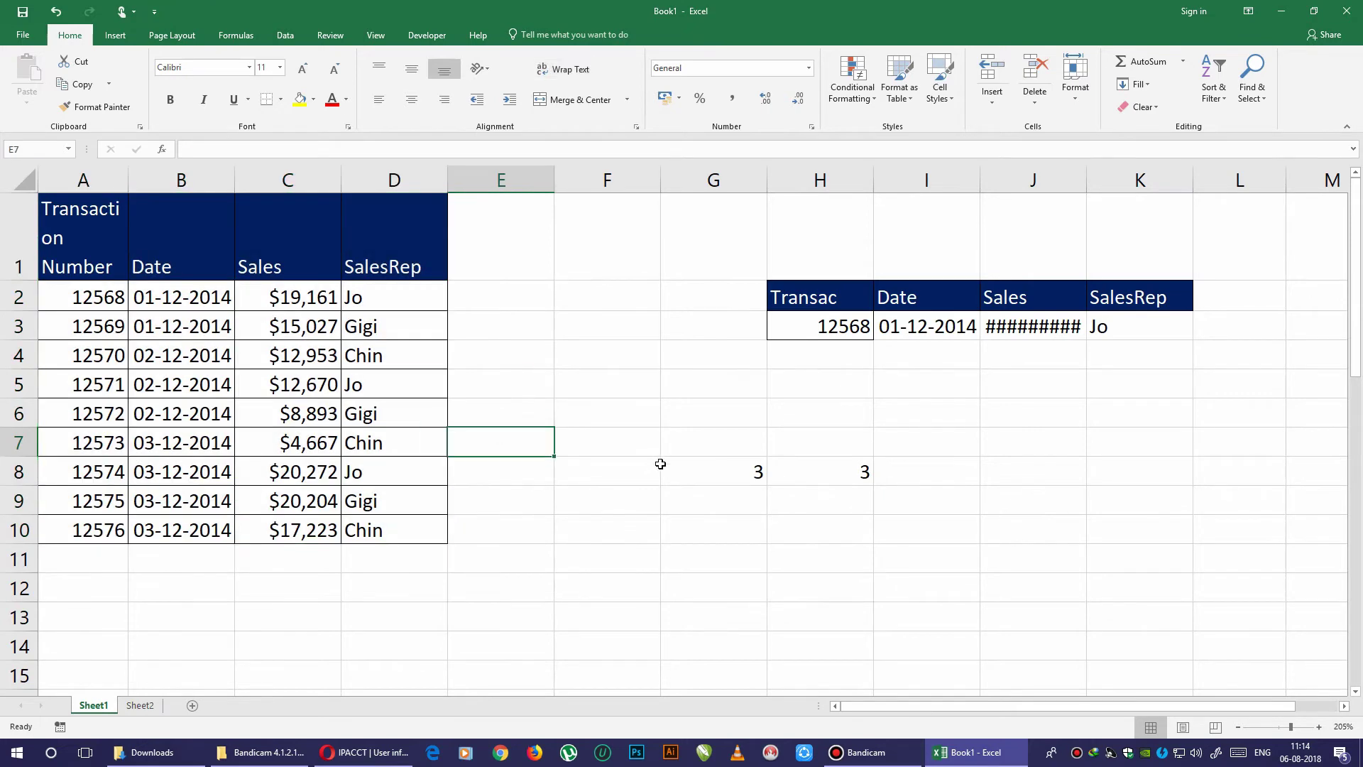
mouse_move(681, 437)
mouse_down()
mouse_move(827, 474)
mouse_move(865, 501)
mouse_up()
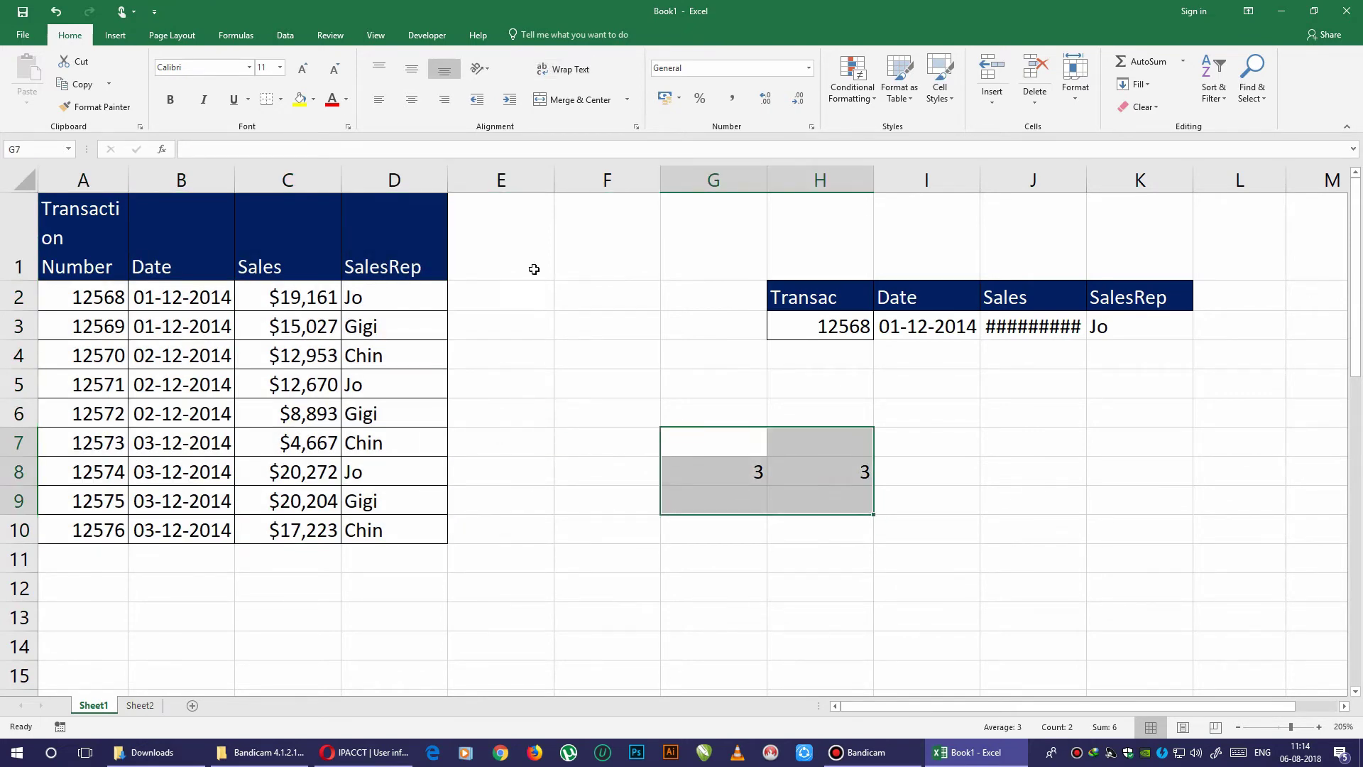
click(308, 285)
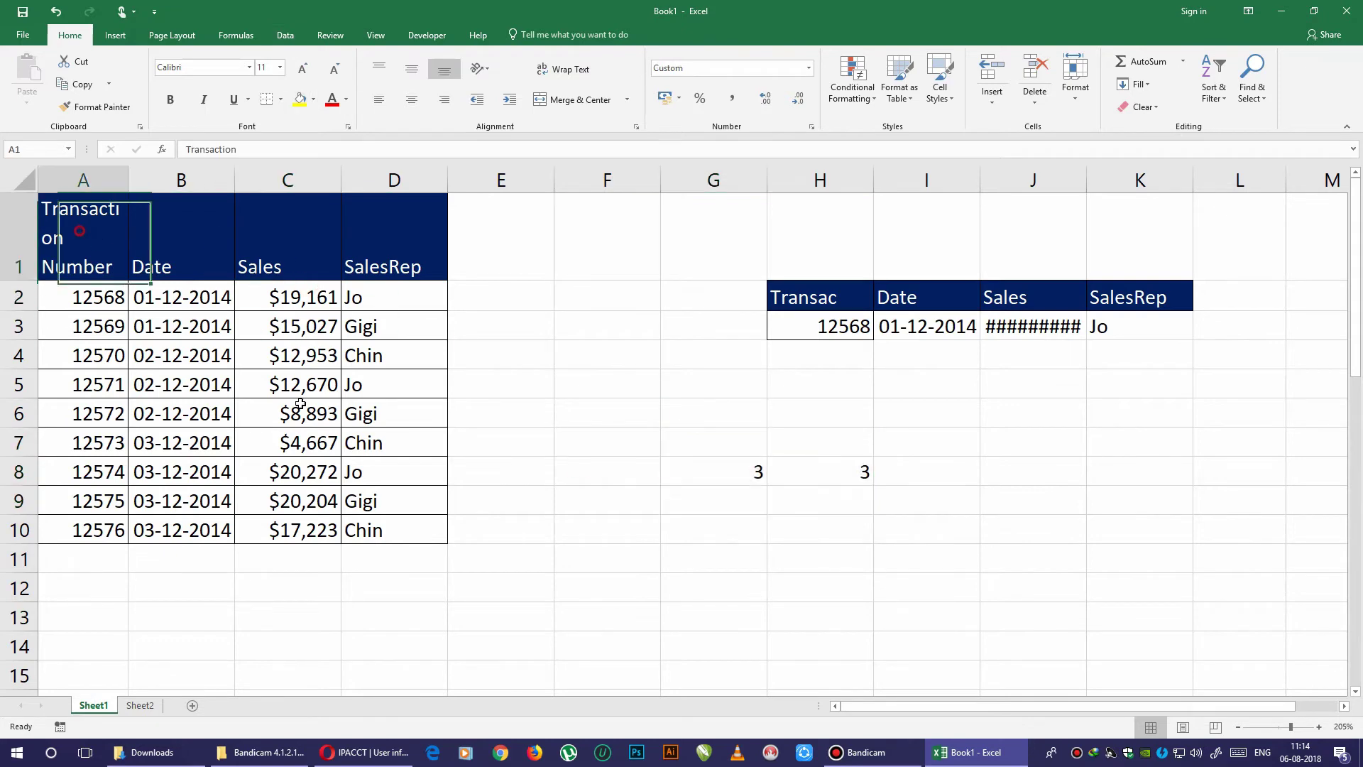
drag(79, 234, 455, 528)
click(368, 433)
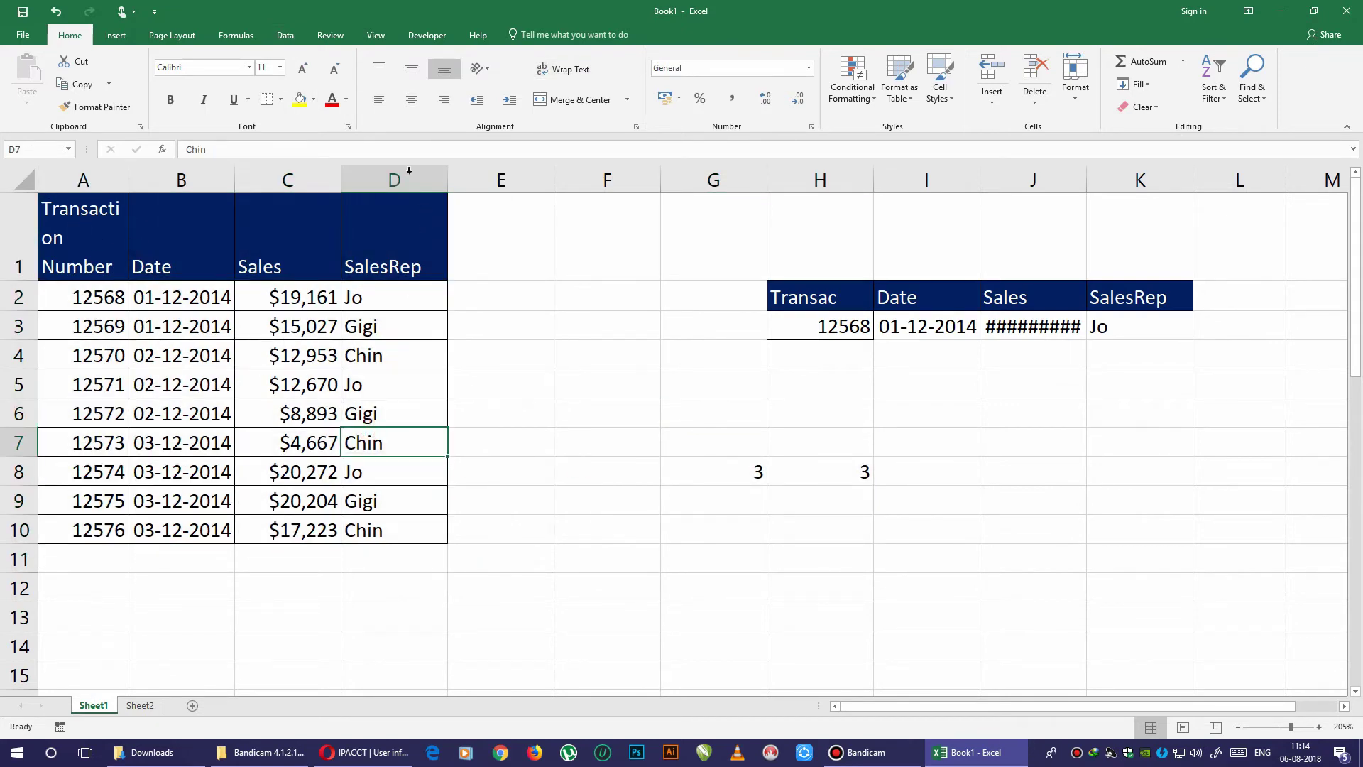
click(191, 463)
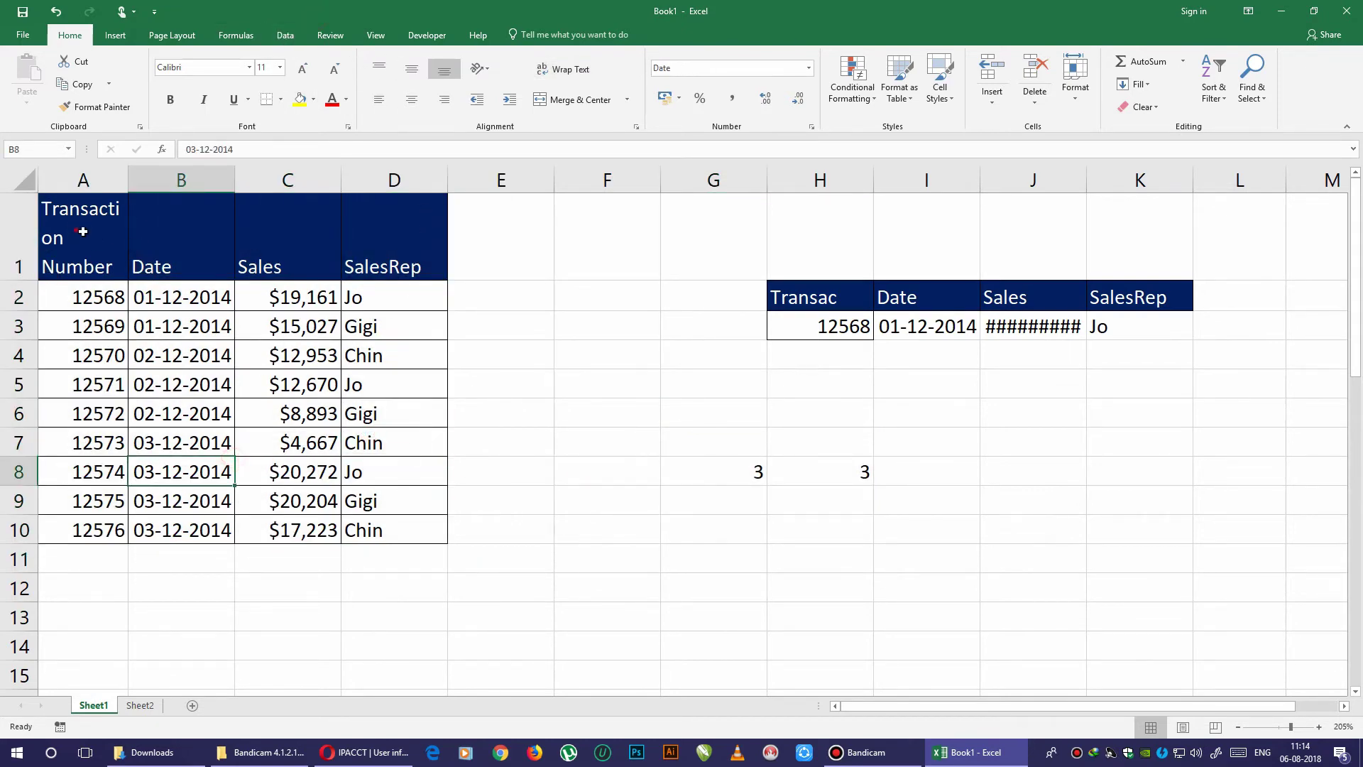
drag(83, 231, 433, 533)
Insert a clustered column chart of the sales table A1:D10.
click(285, 35)
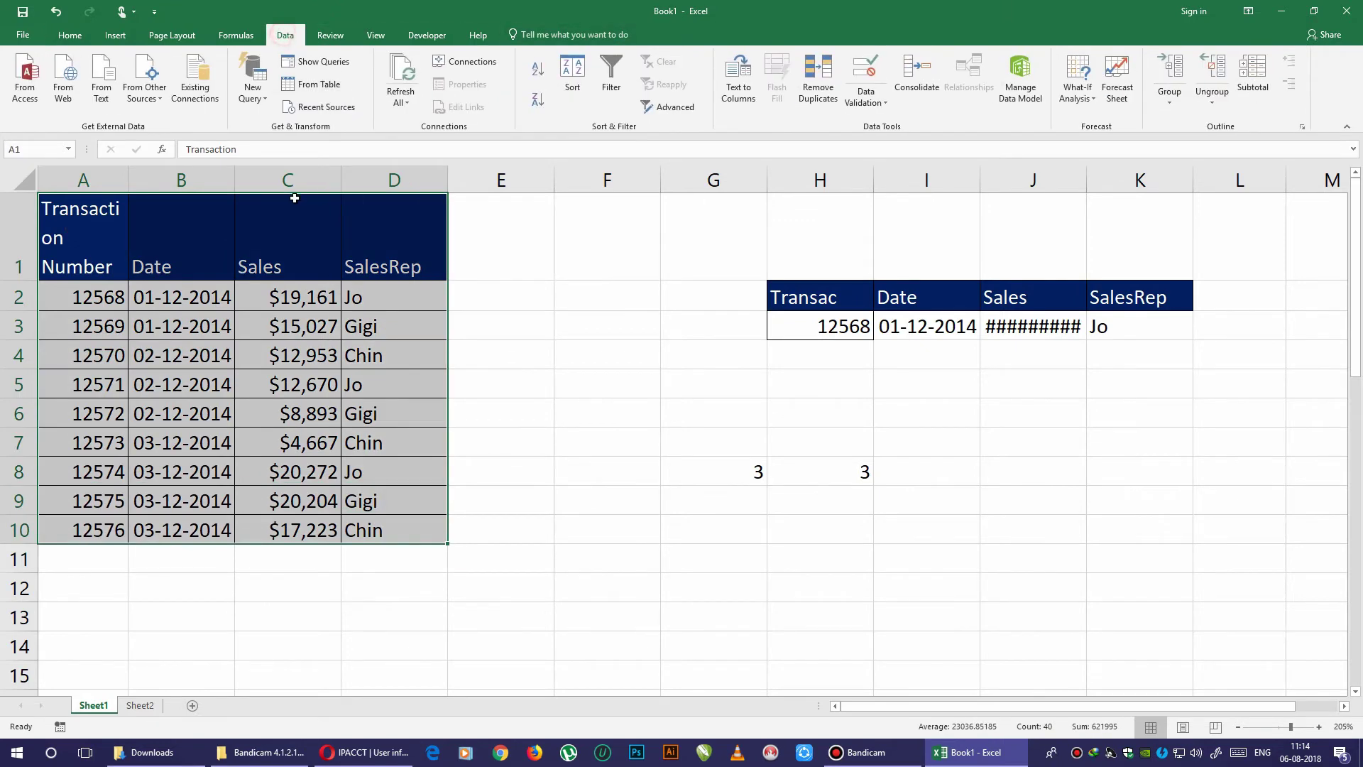
click(113, 35)
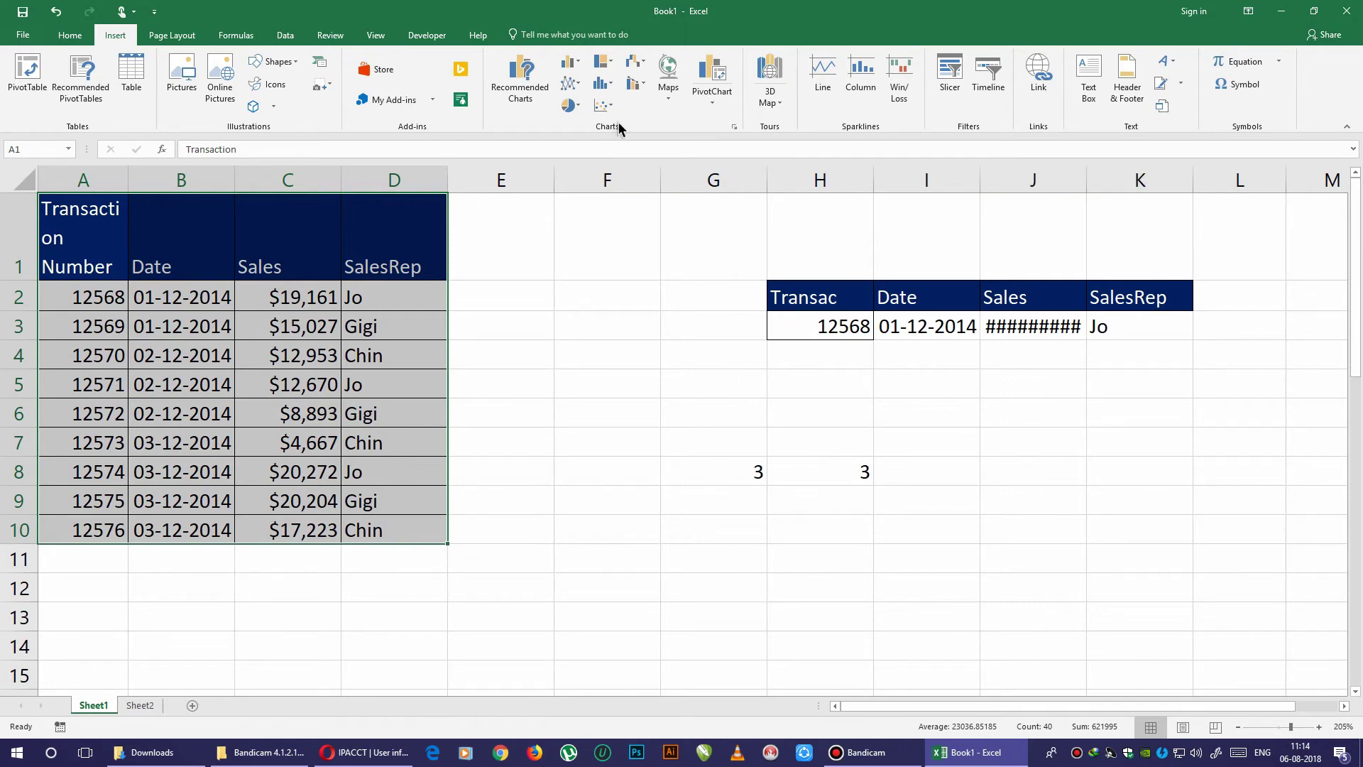
click(581, 70)
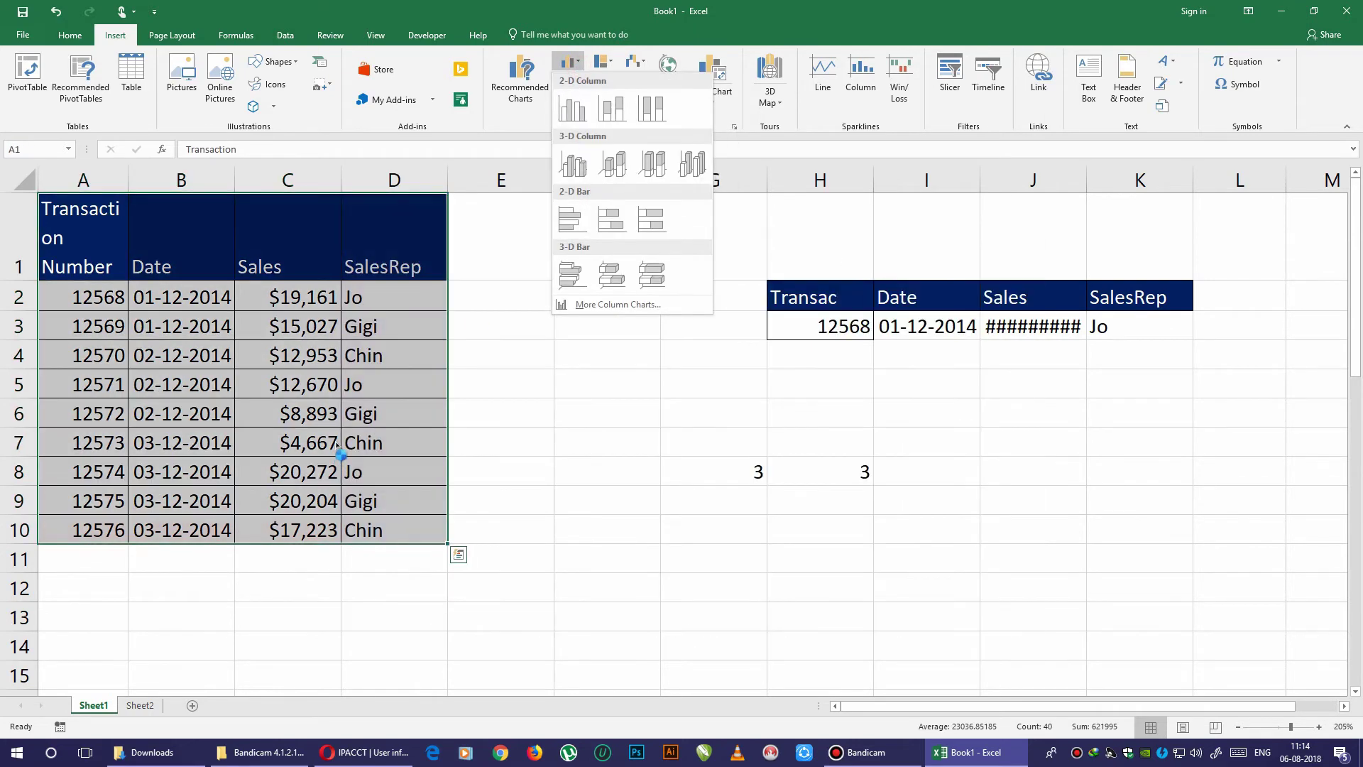
click(569, 475)
click(694, 440)
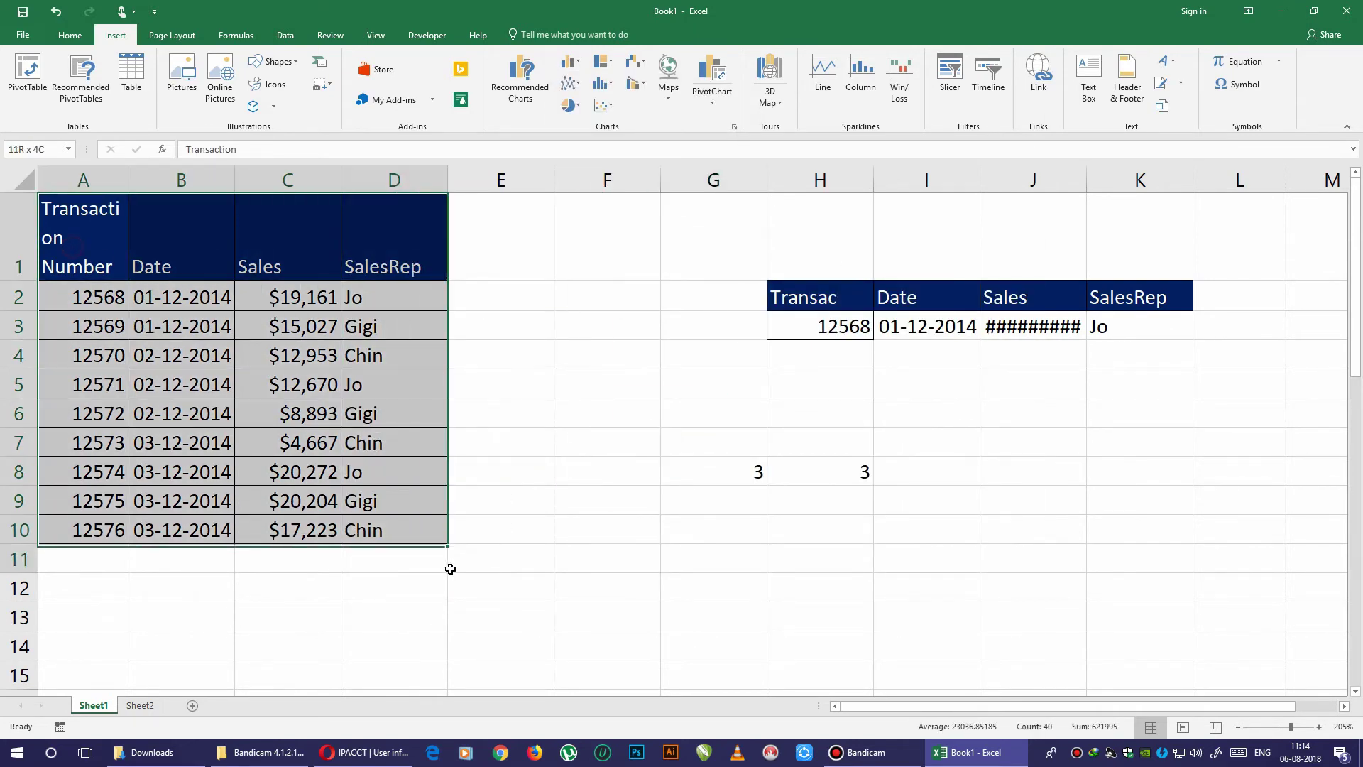
drag(73, 250, 432, 540)
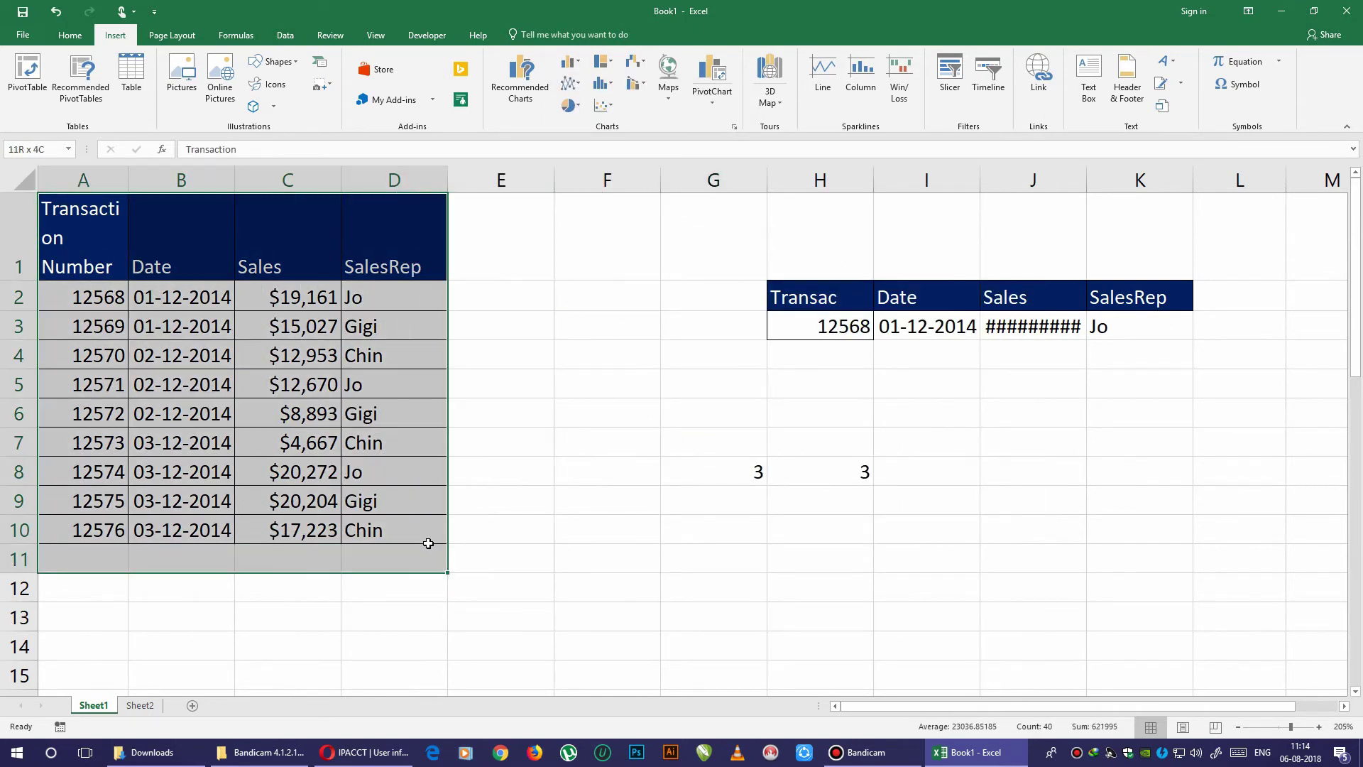
click(569, 69)
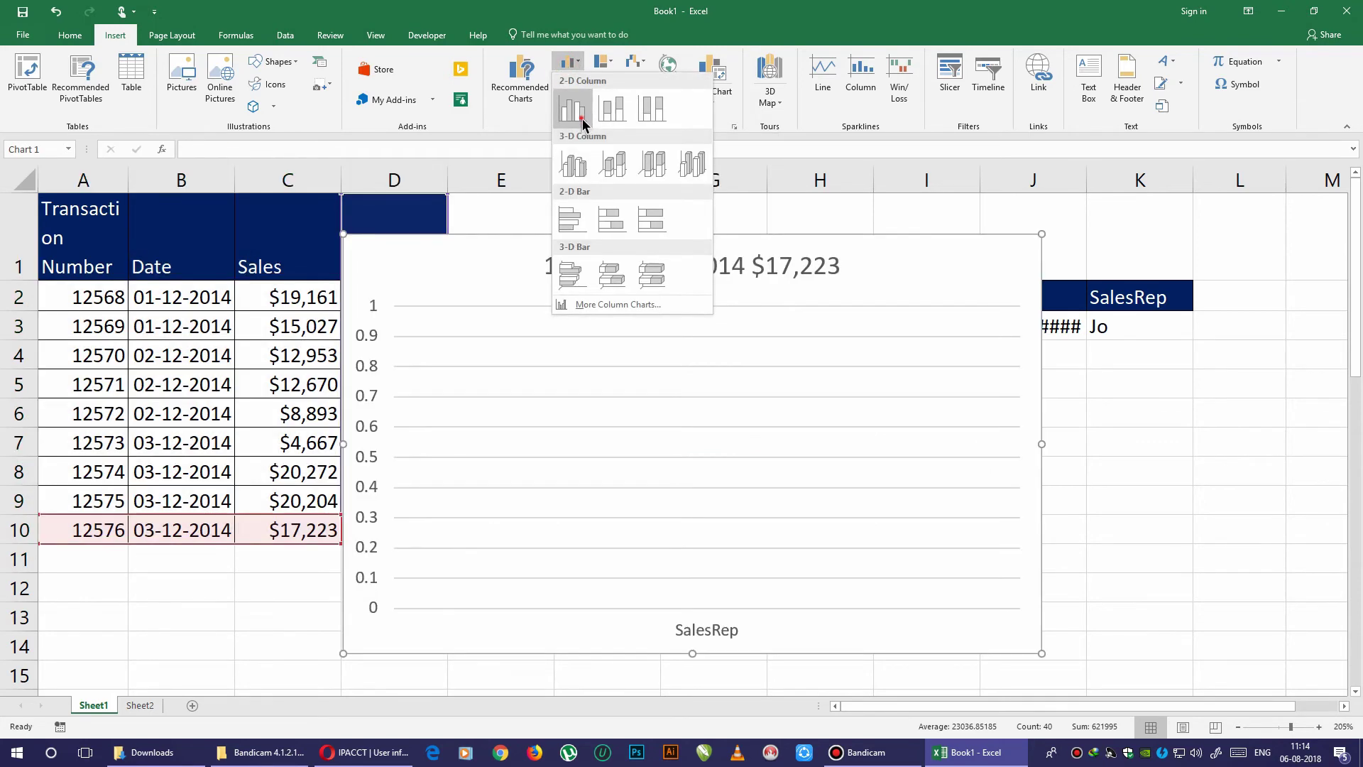
click(582, 122)
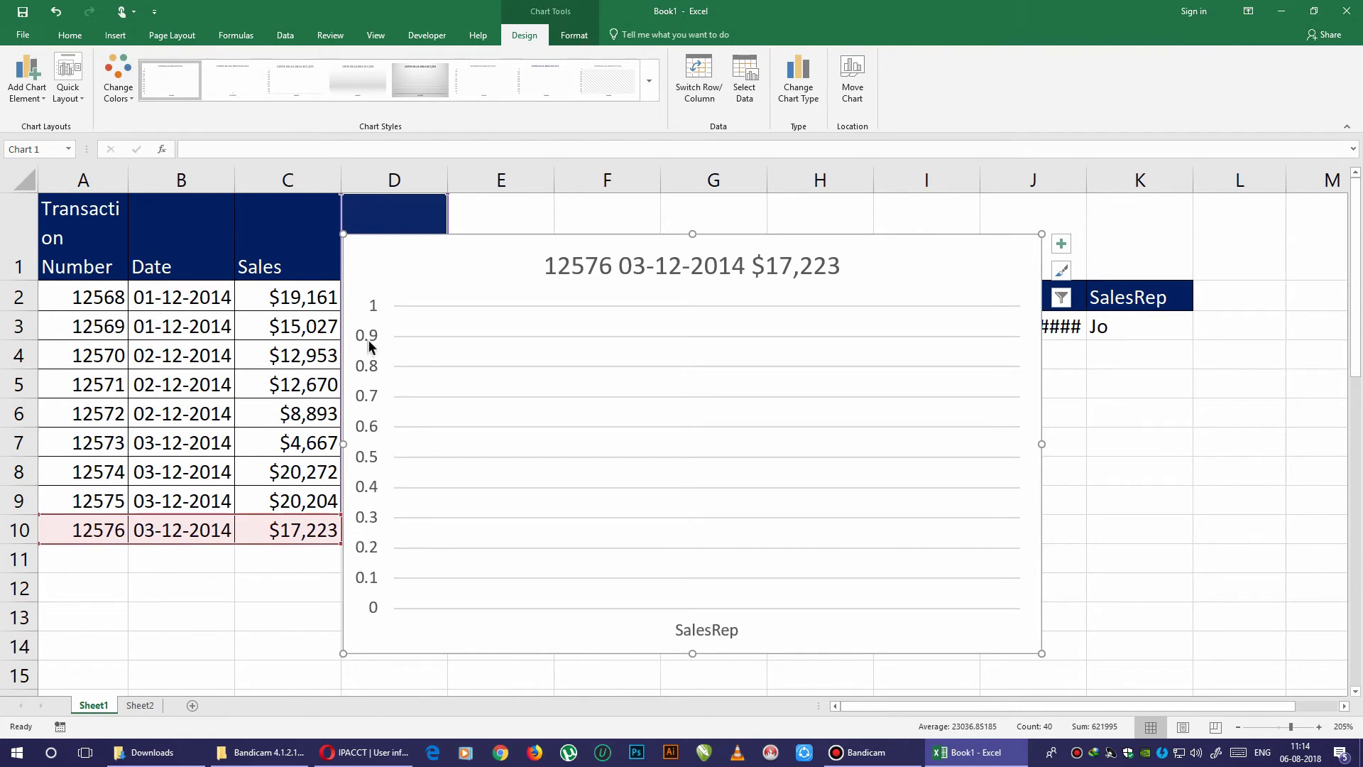
Switch the chart's rows and columns and bring up the chart-type choices.
click(710, 98)
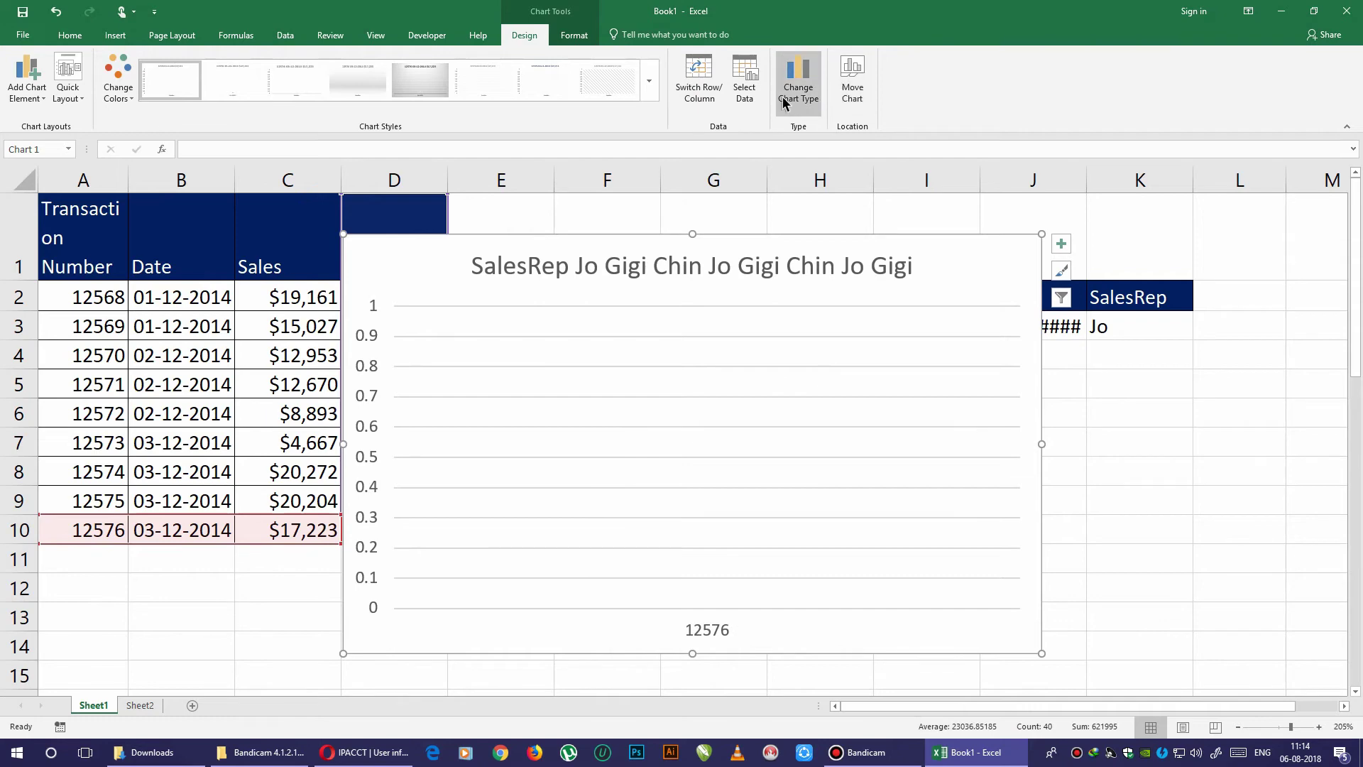
click(23, 89)
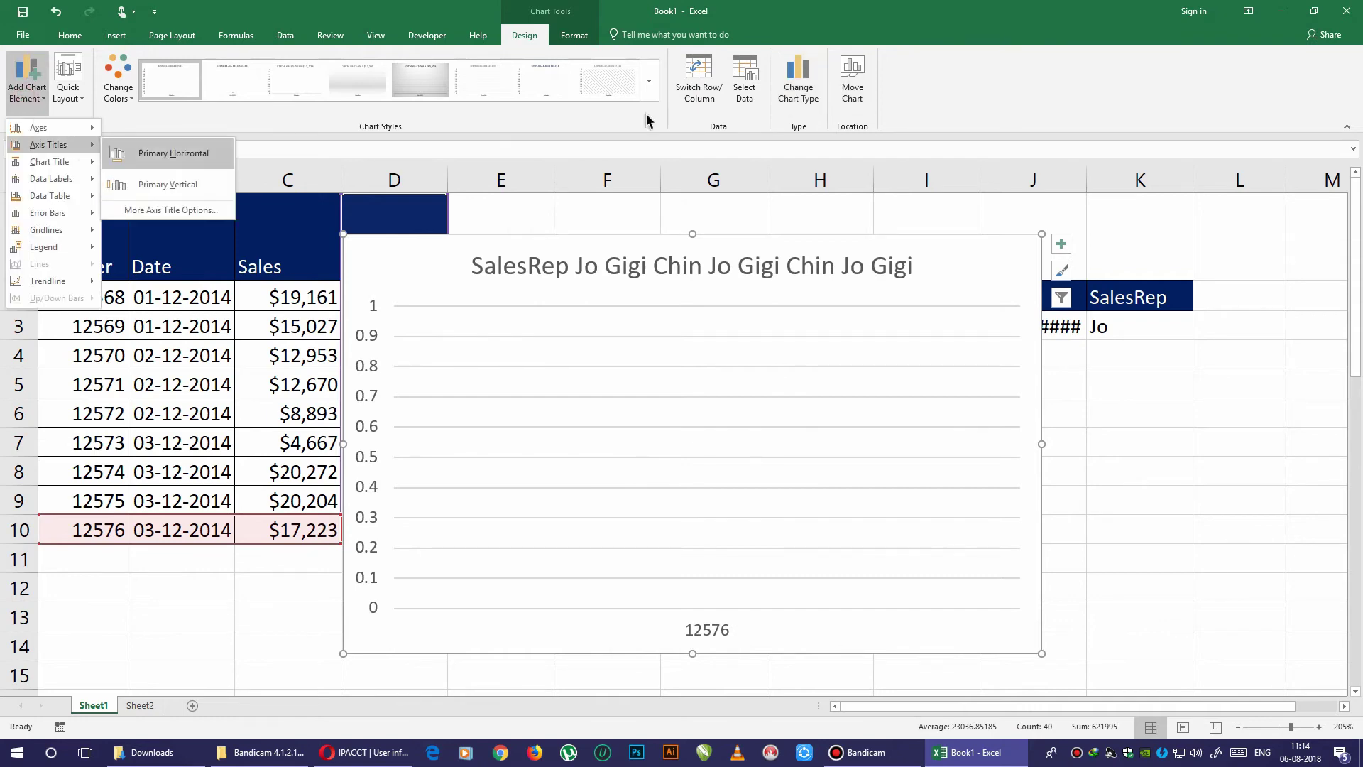
click(810, 99)
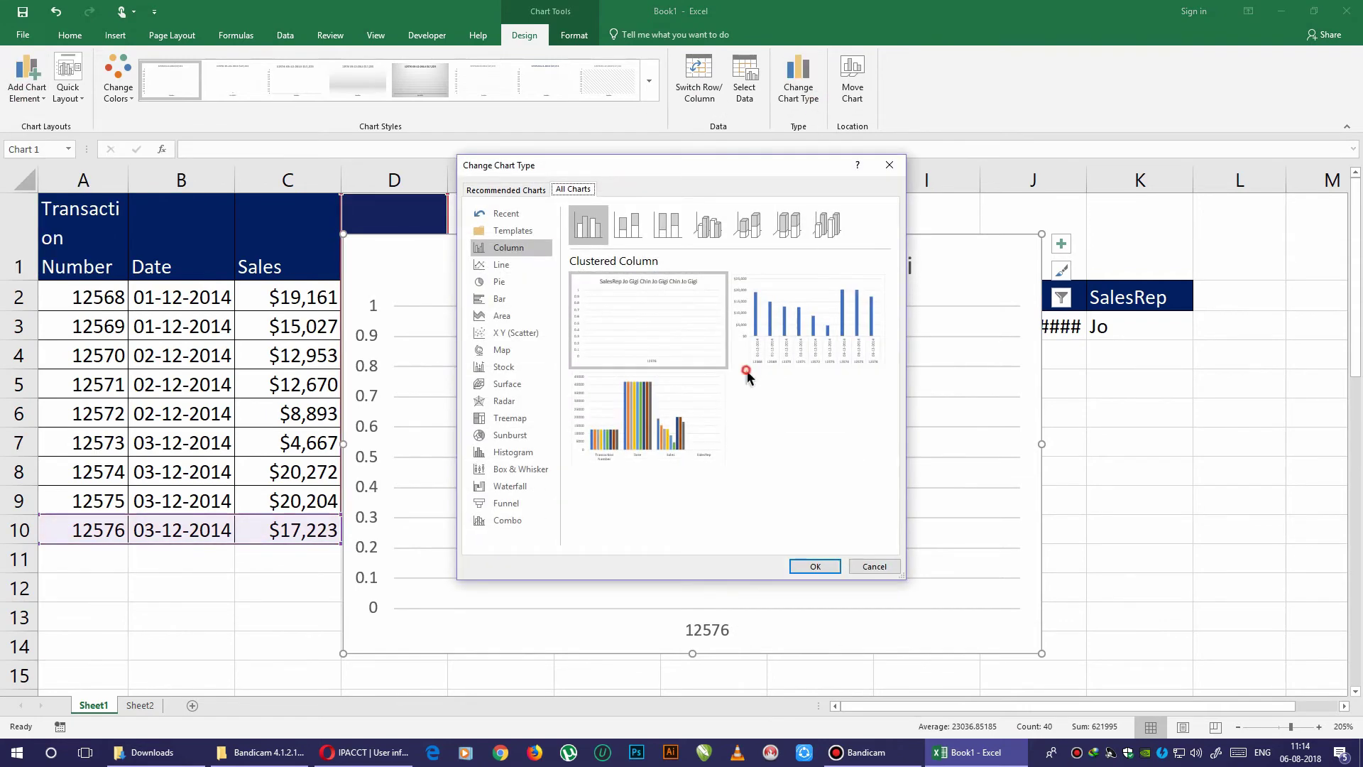
Use the second Clustered Column layout plotting Sales per transaction and date, nudging the plot area right.
click(781, 341)
click(816, 568)
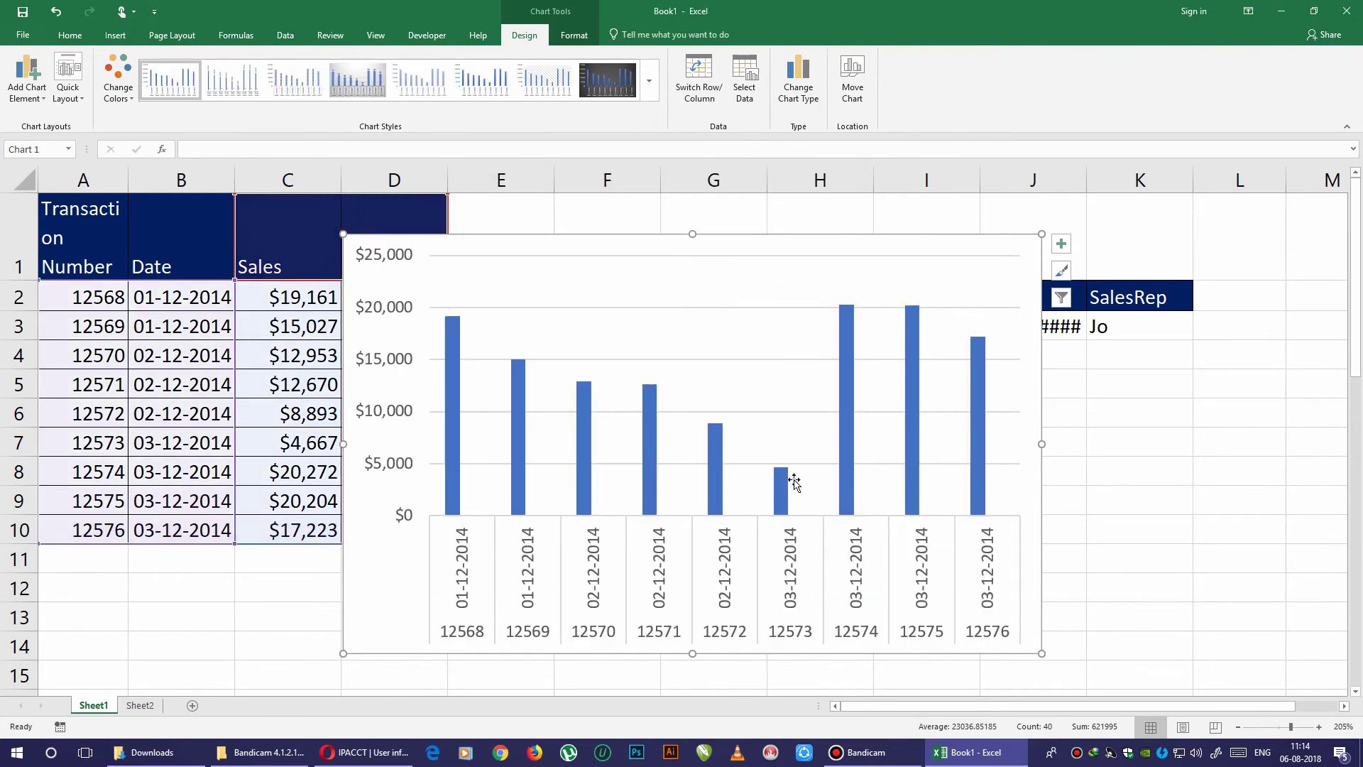
click(702, 266)
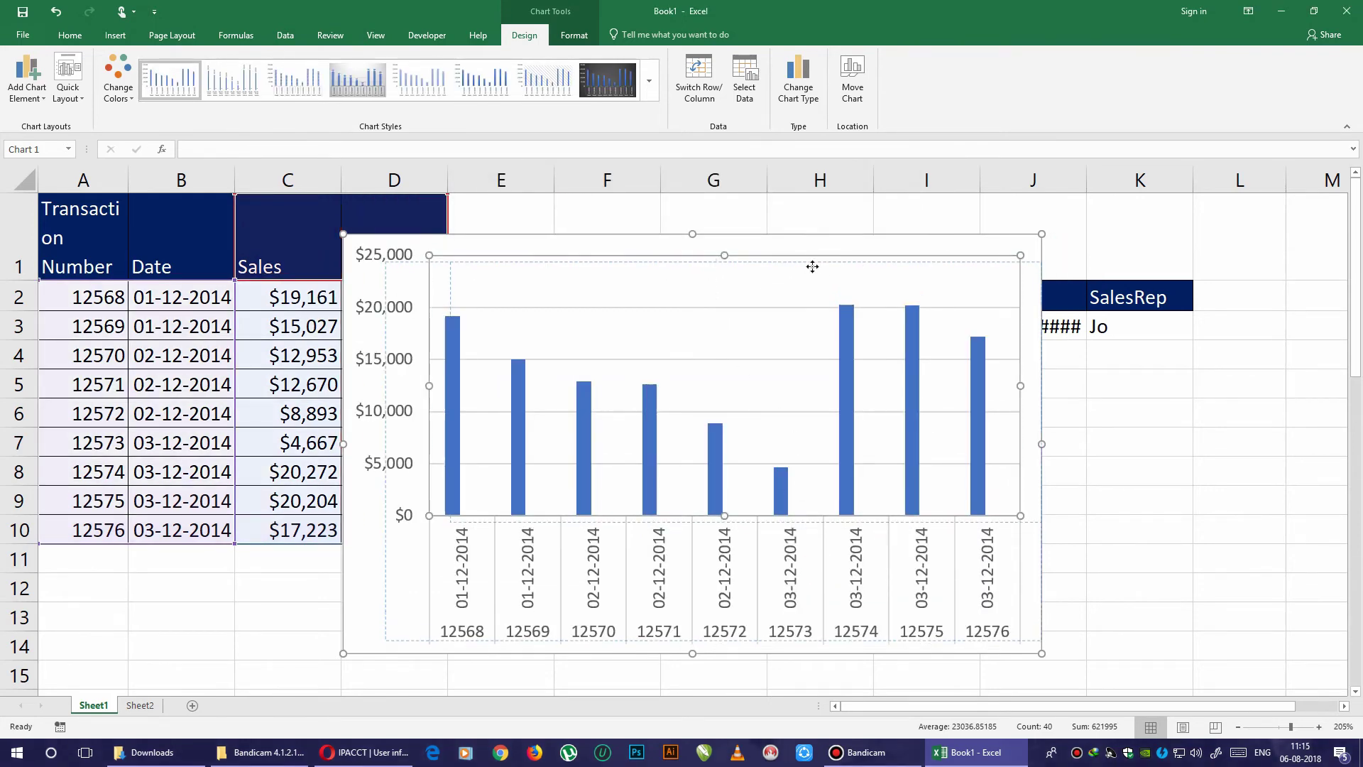
drag(812, 266, 797, 267)
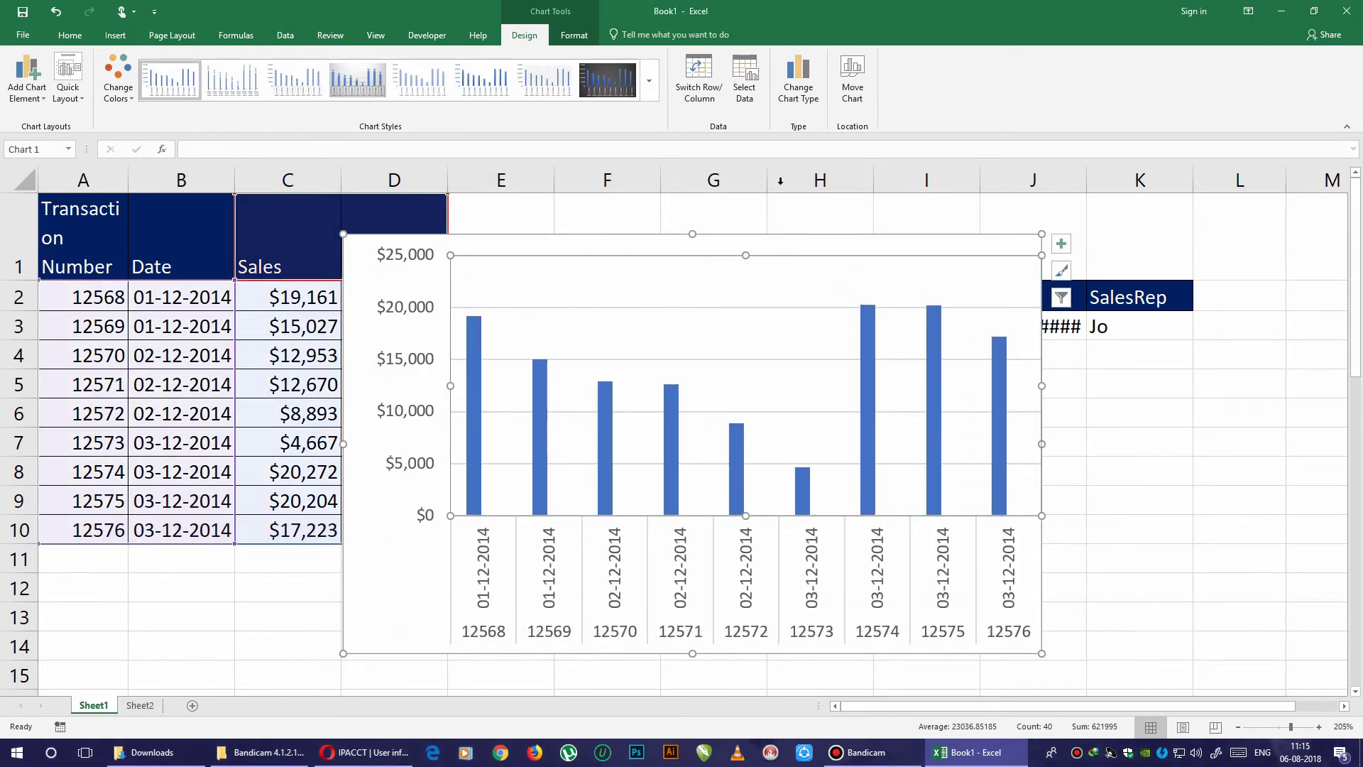
right_click(775, 247)
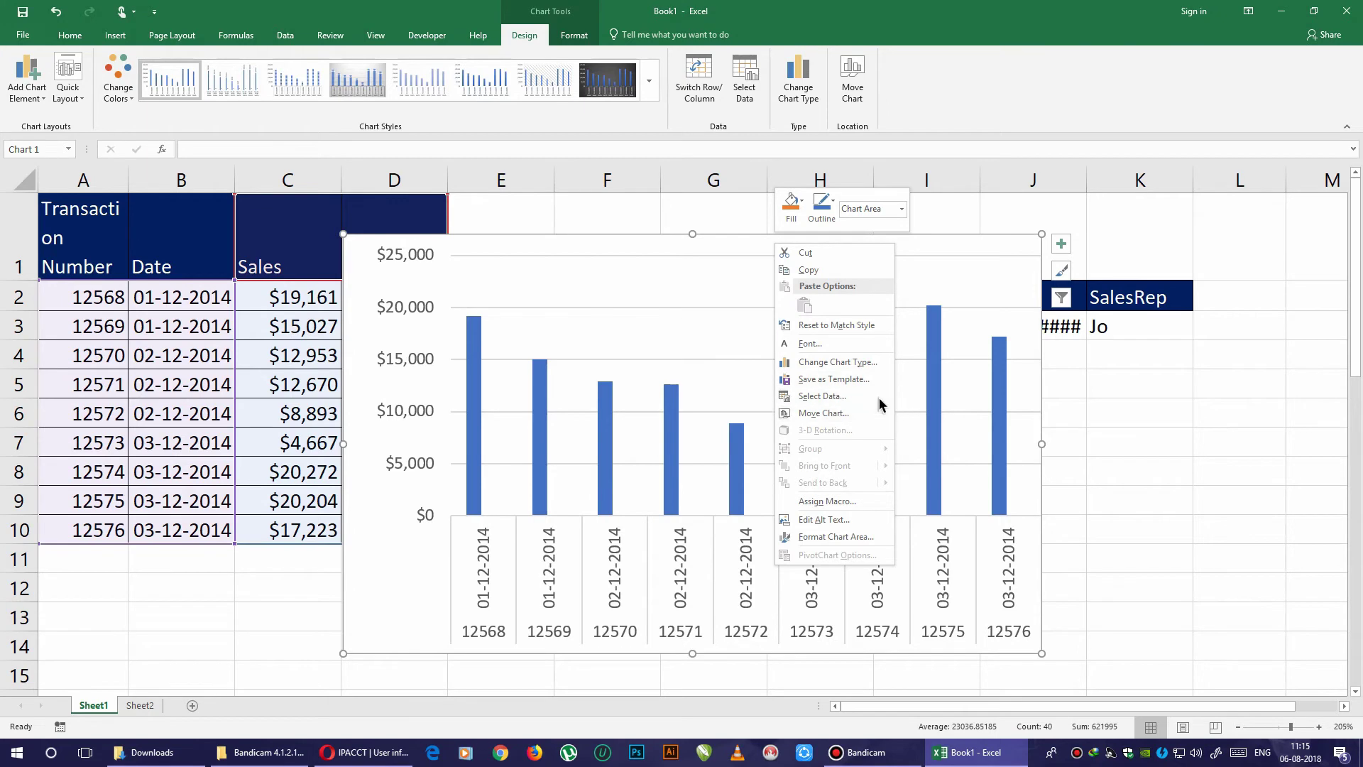
Change the chart's data source to show only the SalesRep series instead of Sales.
click(824, 396)
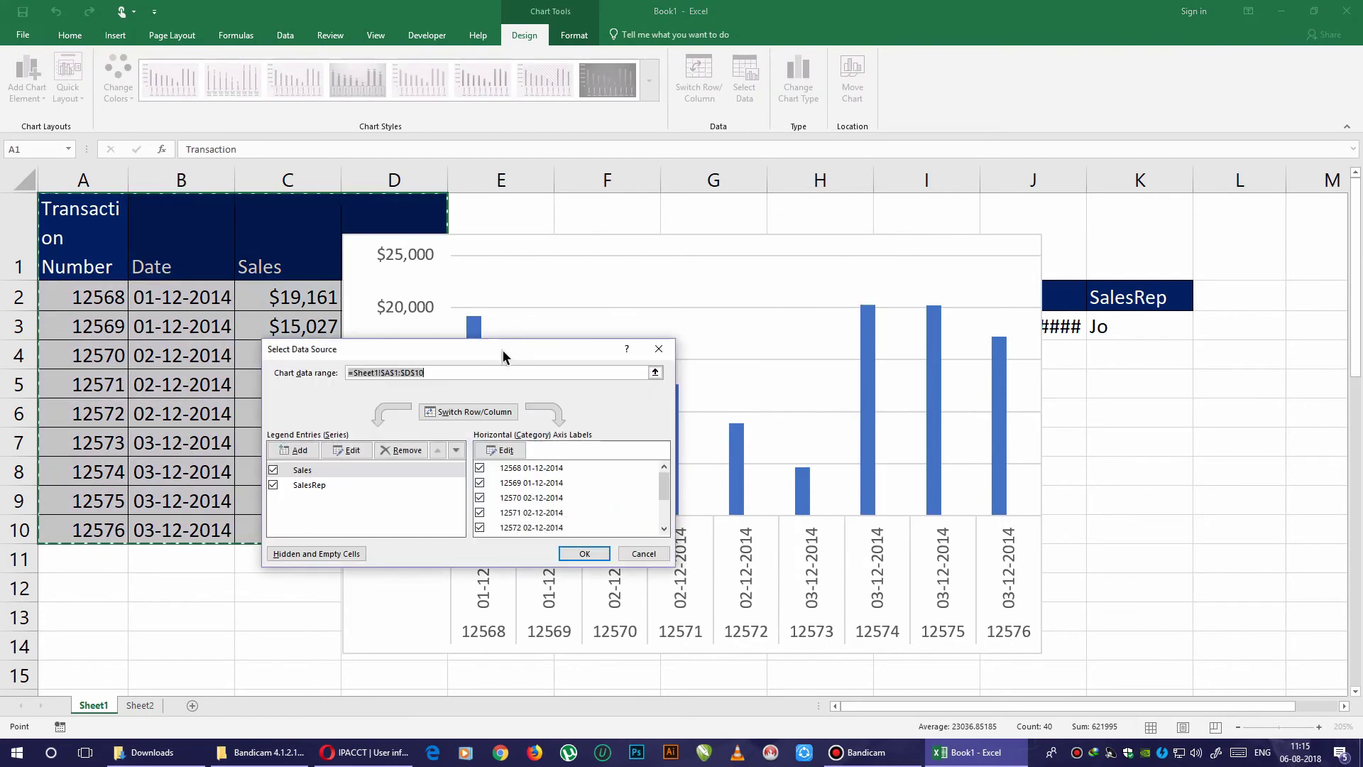
drag(503, 355, 718, 305)
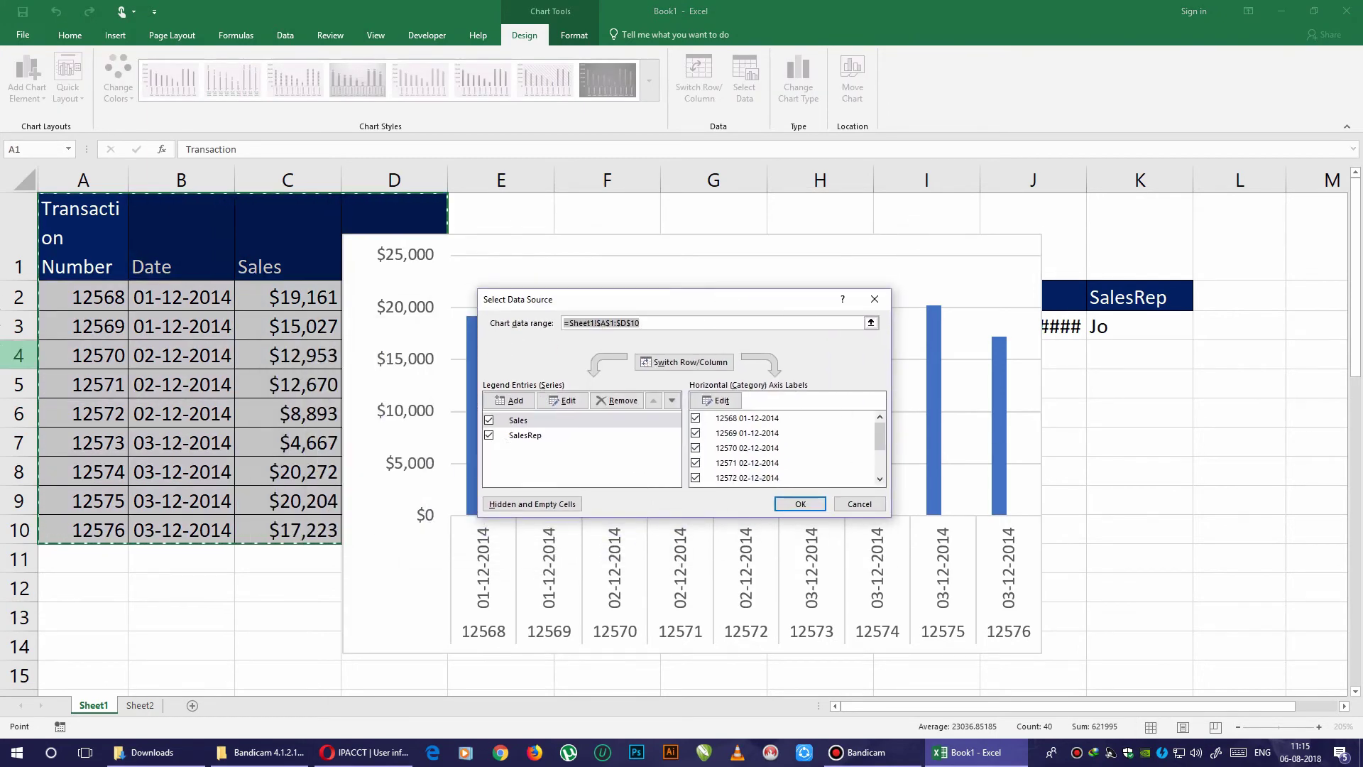
click(494, 436)
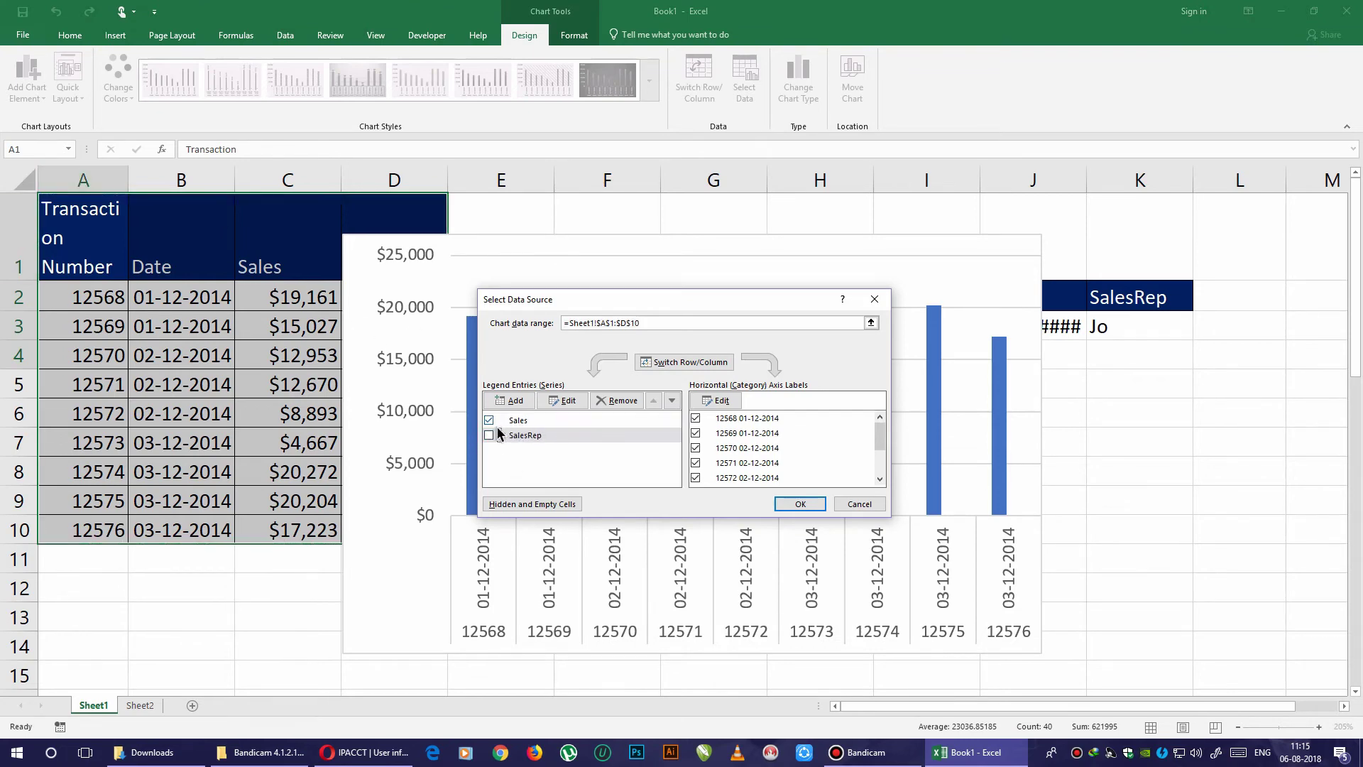
click(488, 420)
click(488, 434)
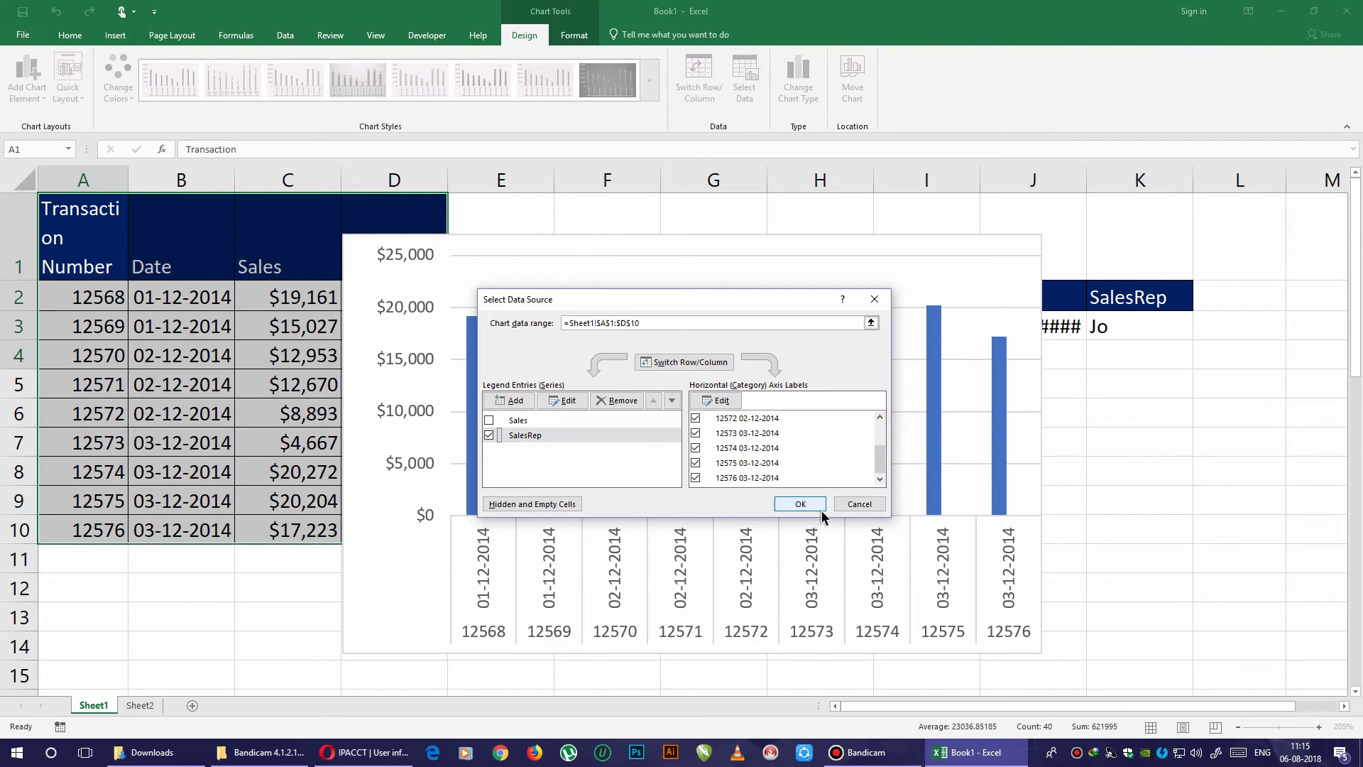
click(802, 504)
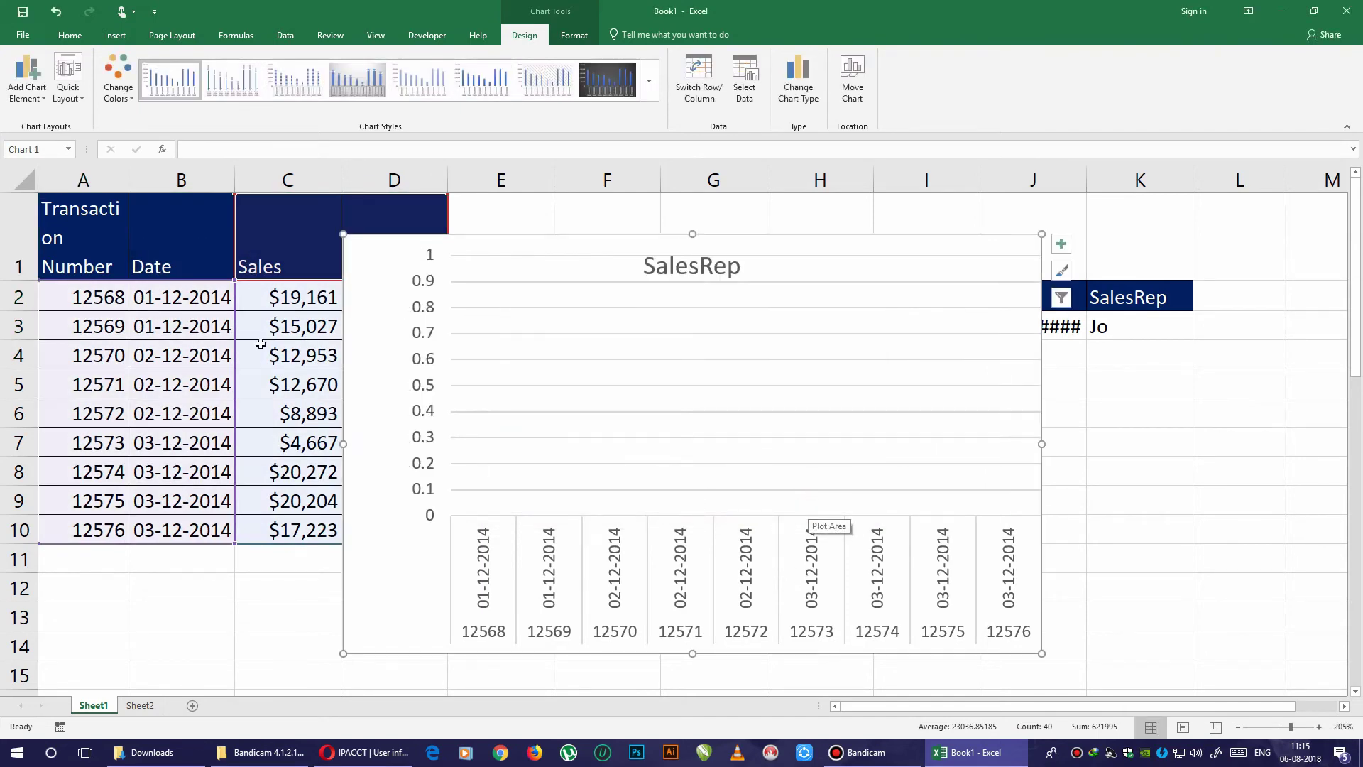
Re-enable the Sales series in the data source and shift the chart slightly.
right_click(835, 291)
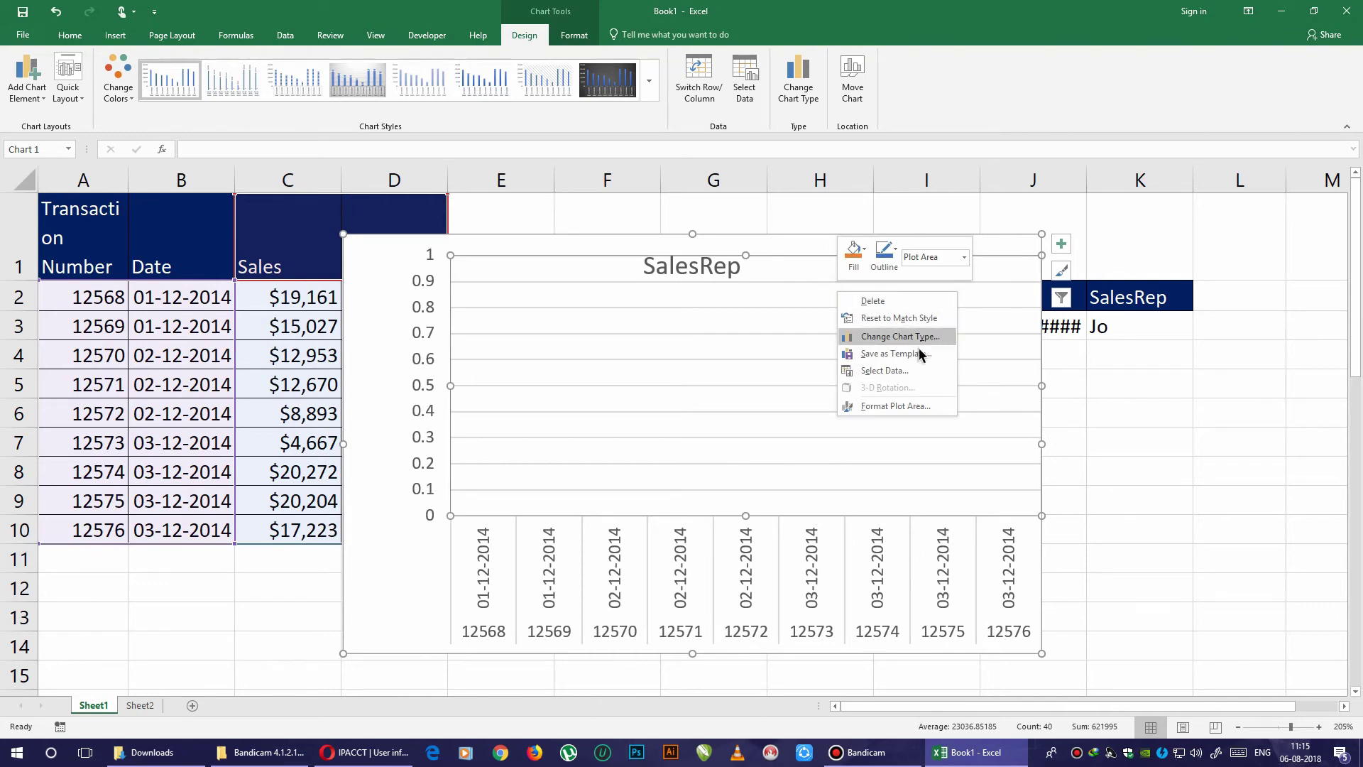
click(905, 370)
click(489, 420)
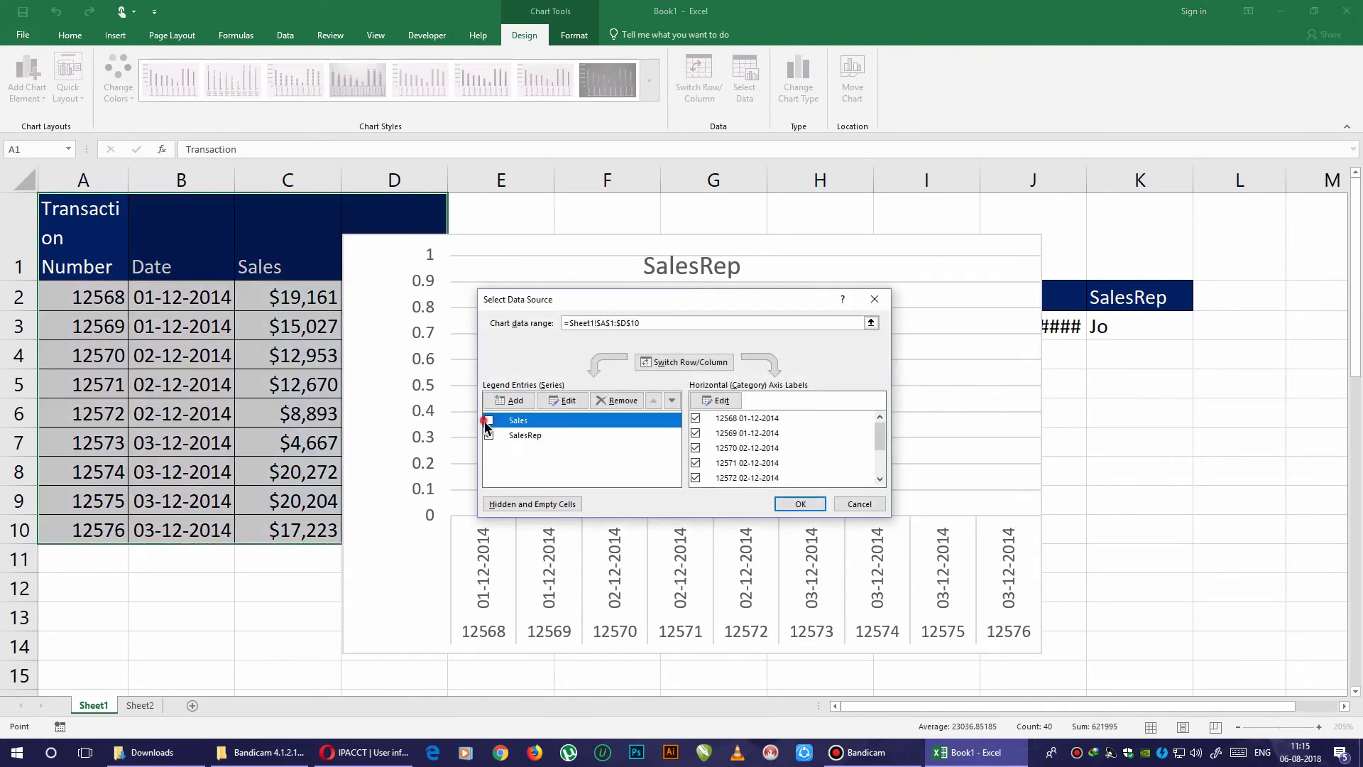
click(799, 503)
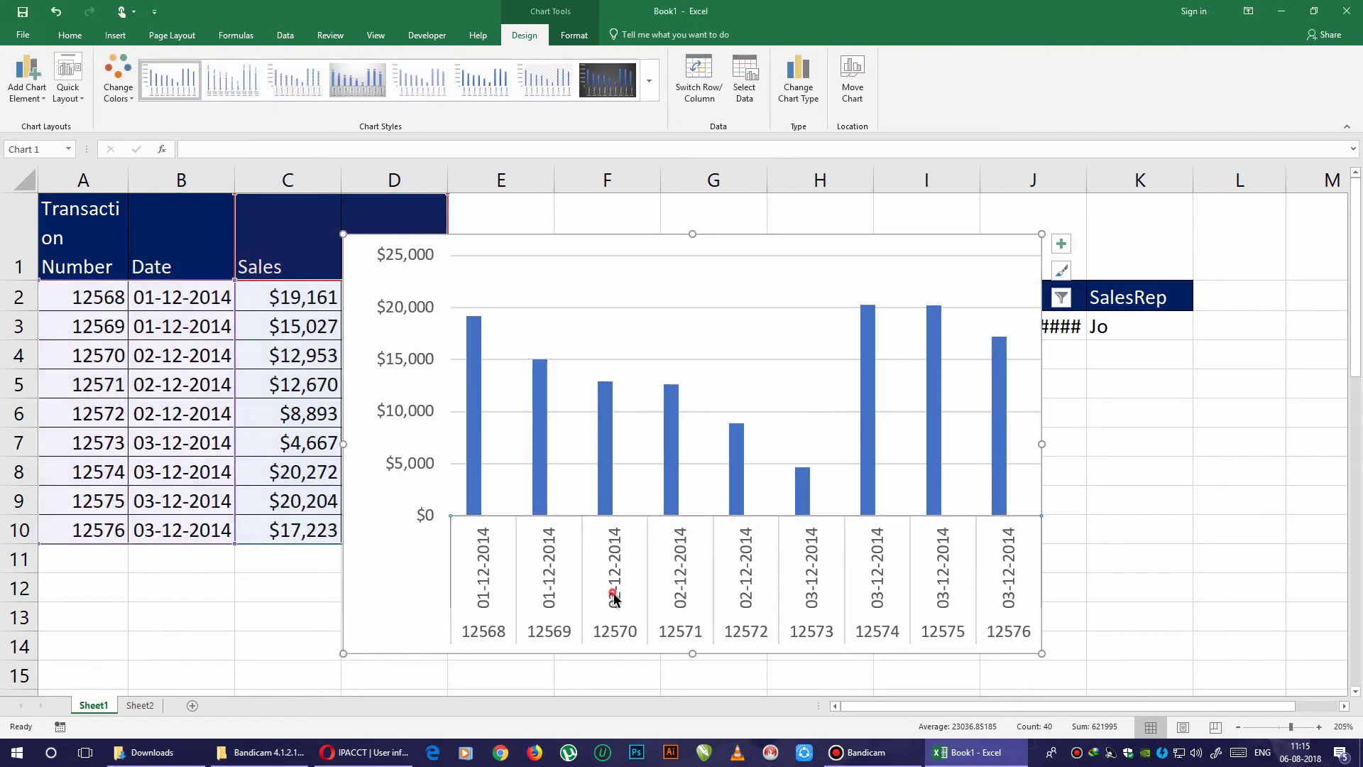
click(497, 560)
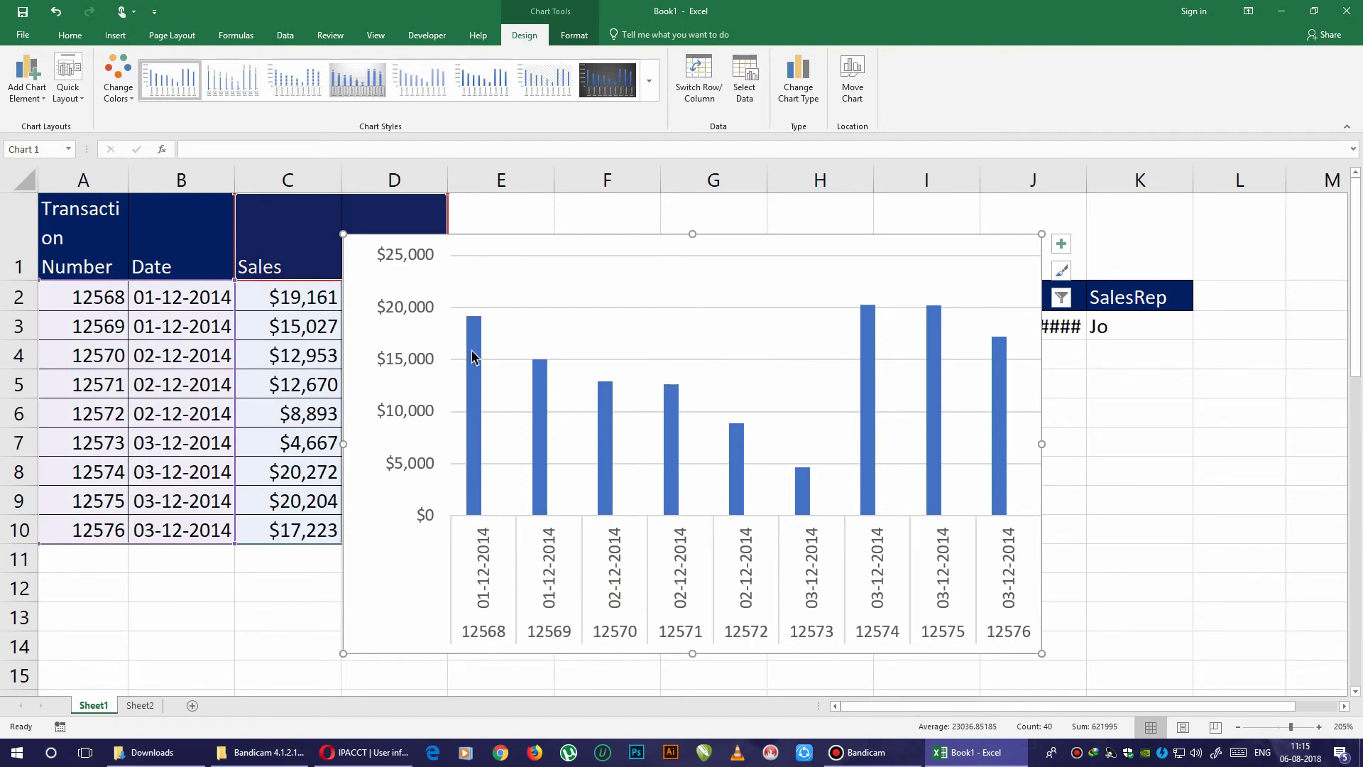
mouse_move(739, 244)
mouse_down()
mouse_move(909, 271)
mouse_move(723, 258)
mouse_up()
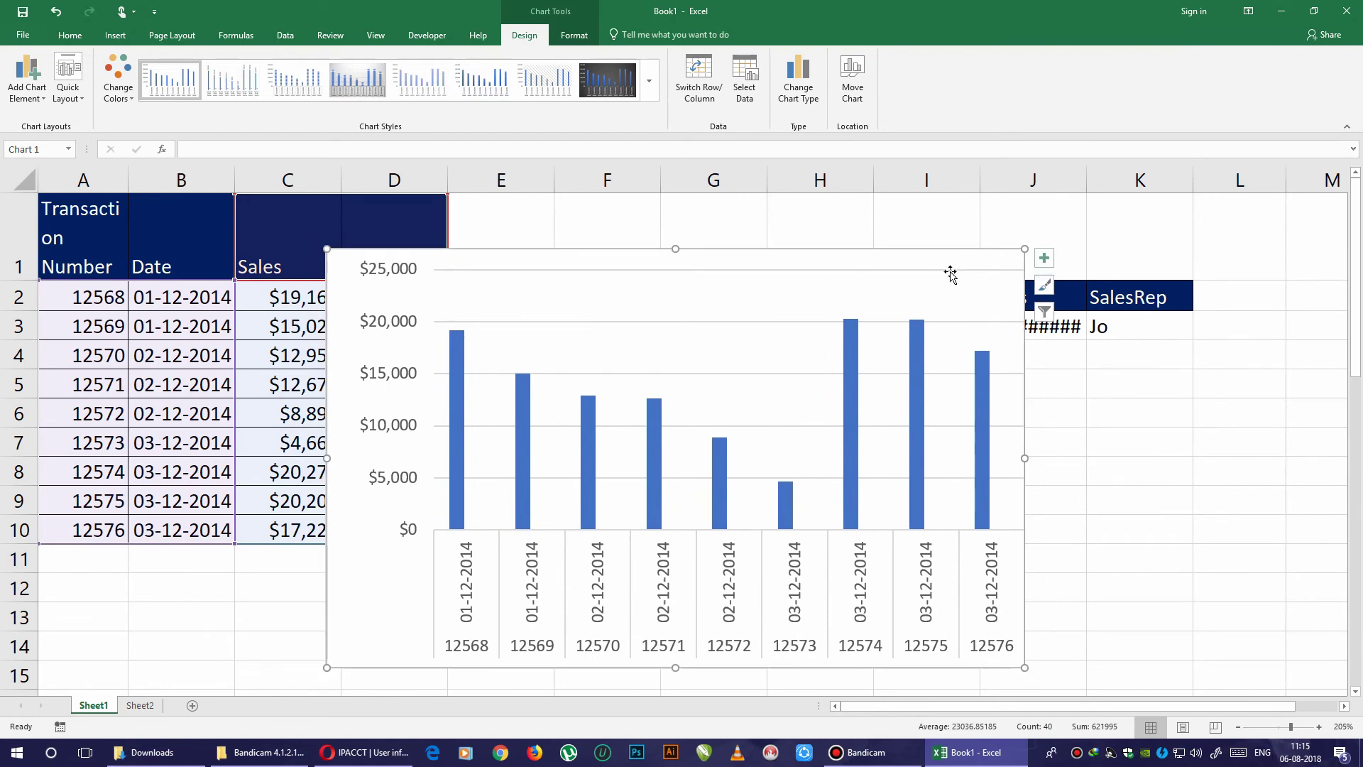
Delete the chart and select the sales data A1:D10.
drag(950, 274, 842, 313)
key(Delete)
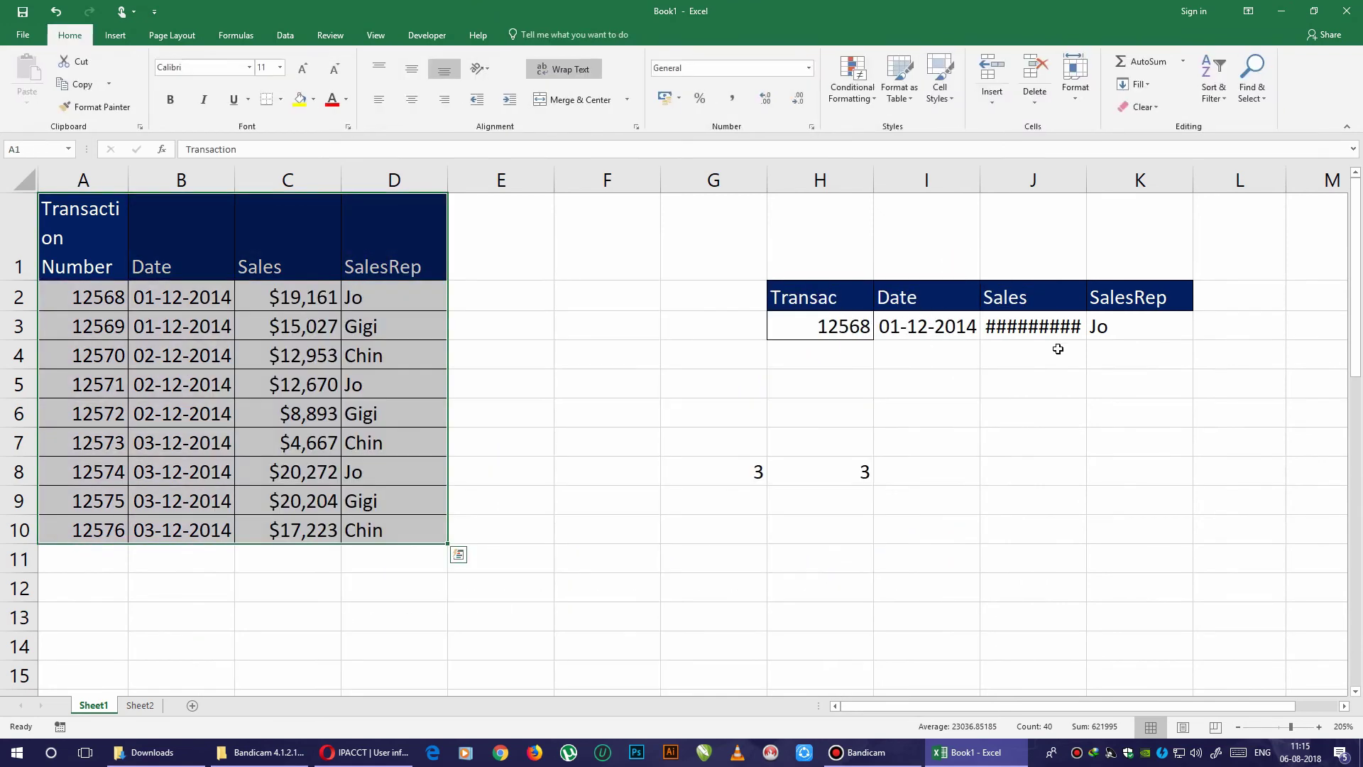
click(236, 35)
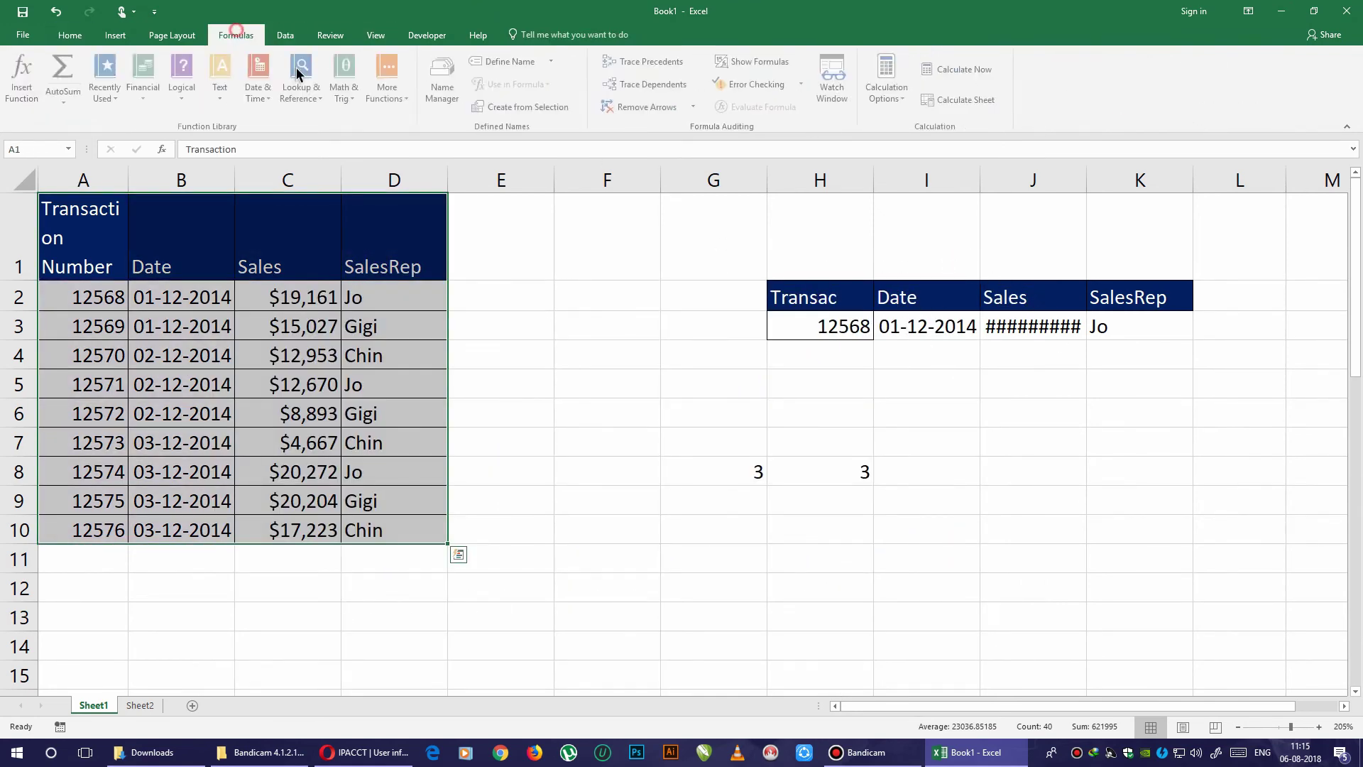
click(610, 384)
drag(83, 242, 420, 533)
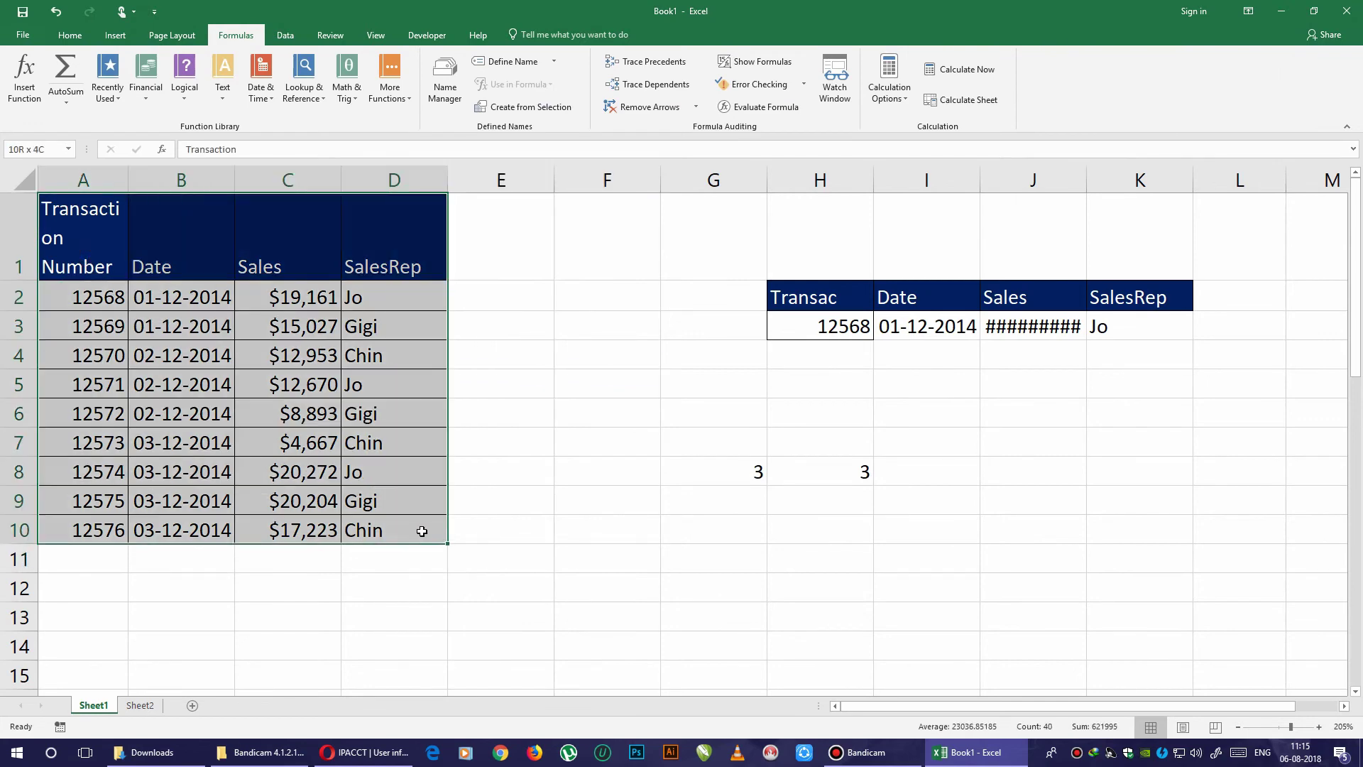
Convert A1:D10 into Table1 with its first row as headers.
key(ctrl+t)
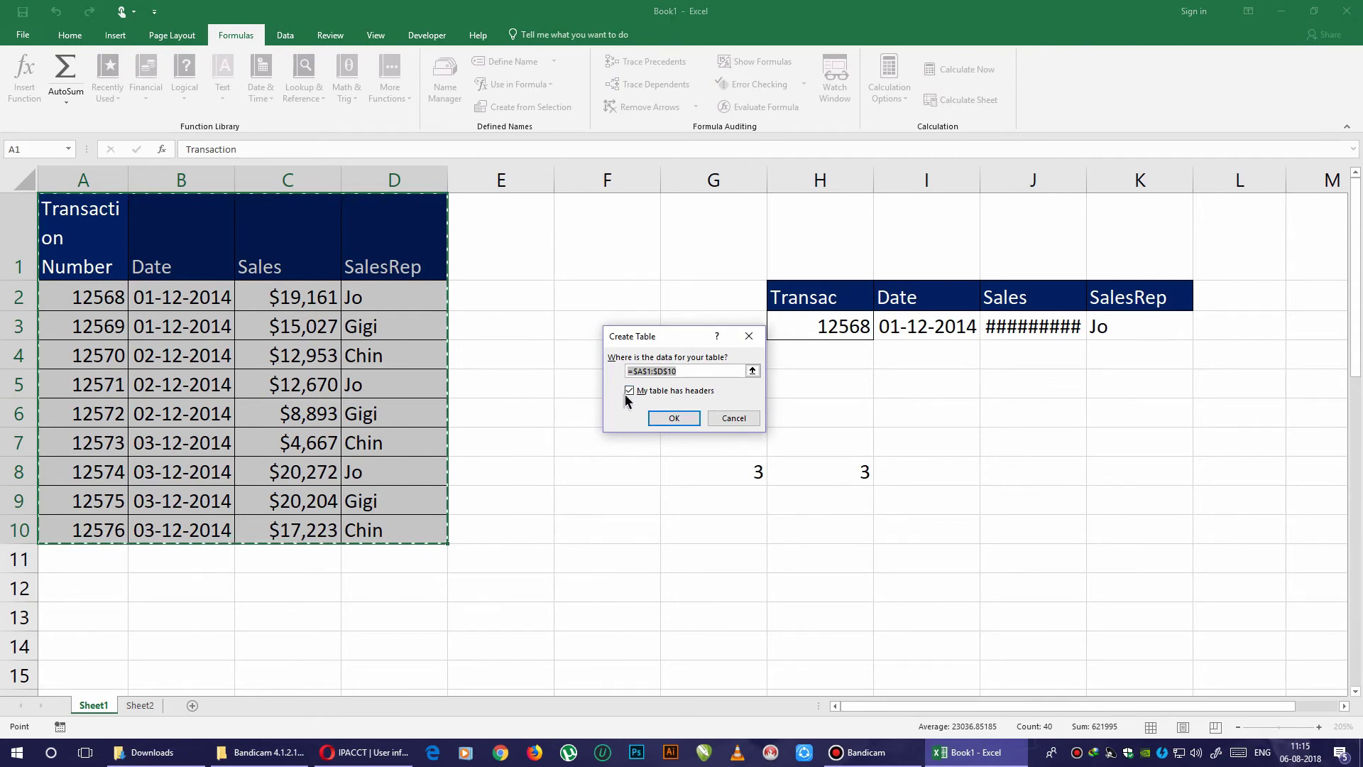
click(674, 419)
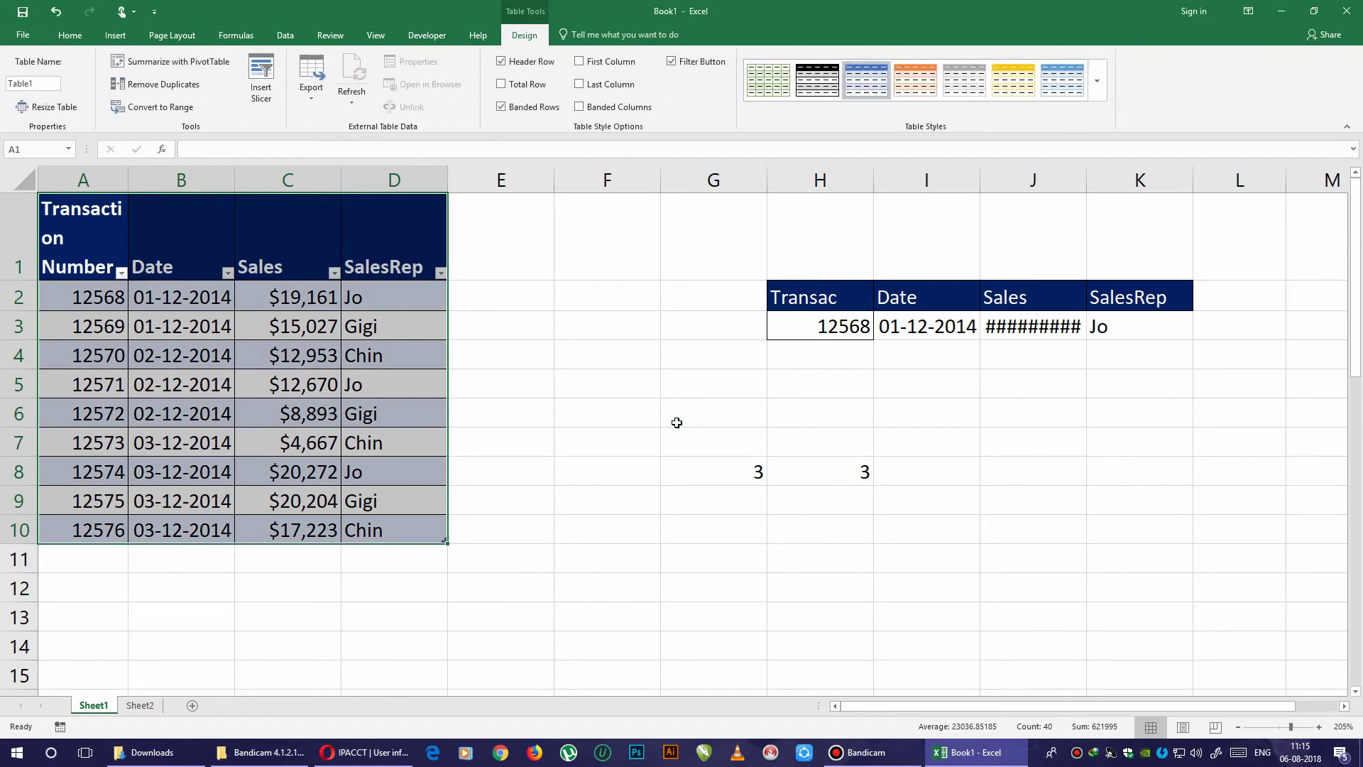
drag(100, 268, 402, 540)
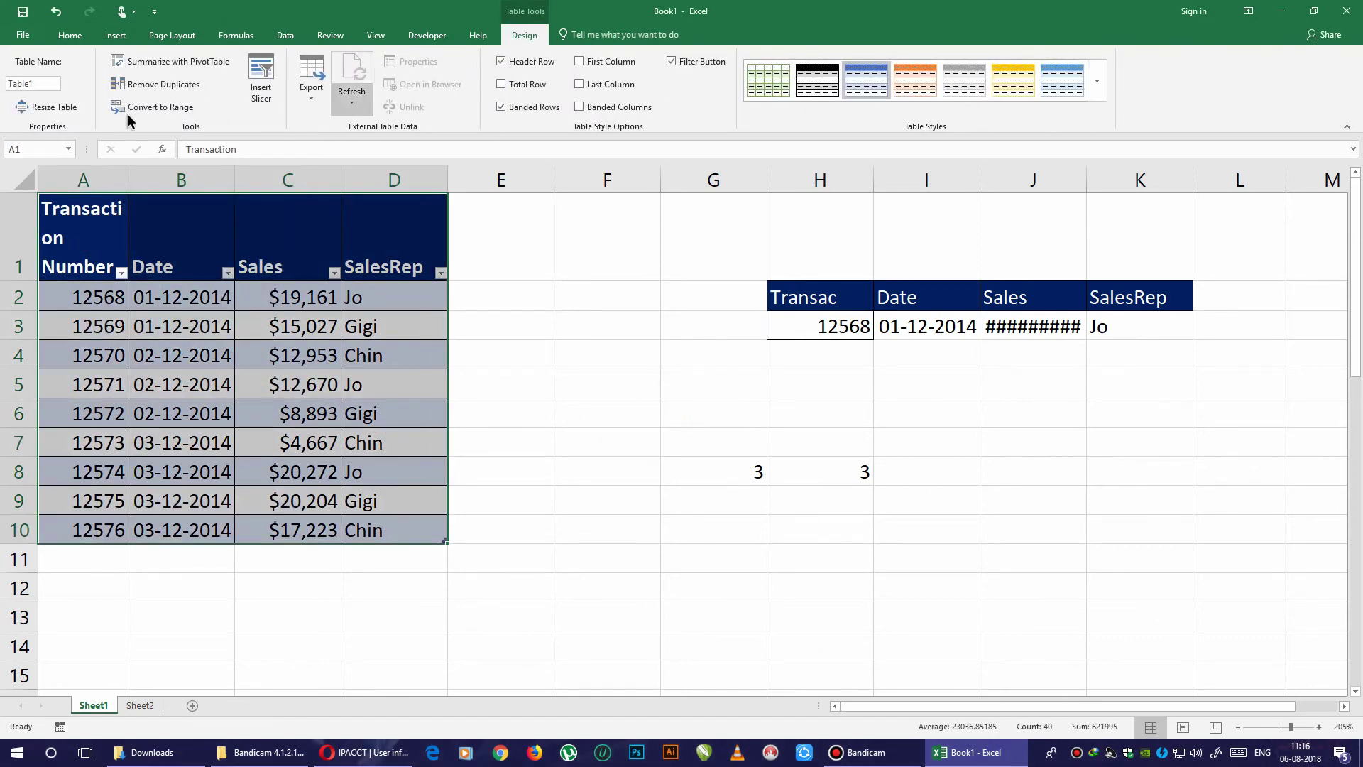
click(130, 37)
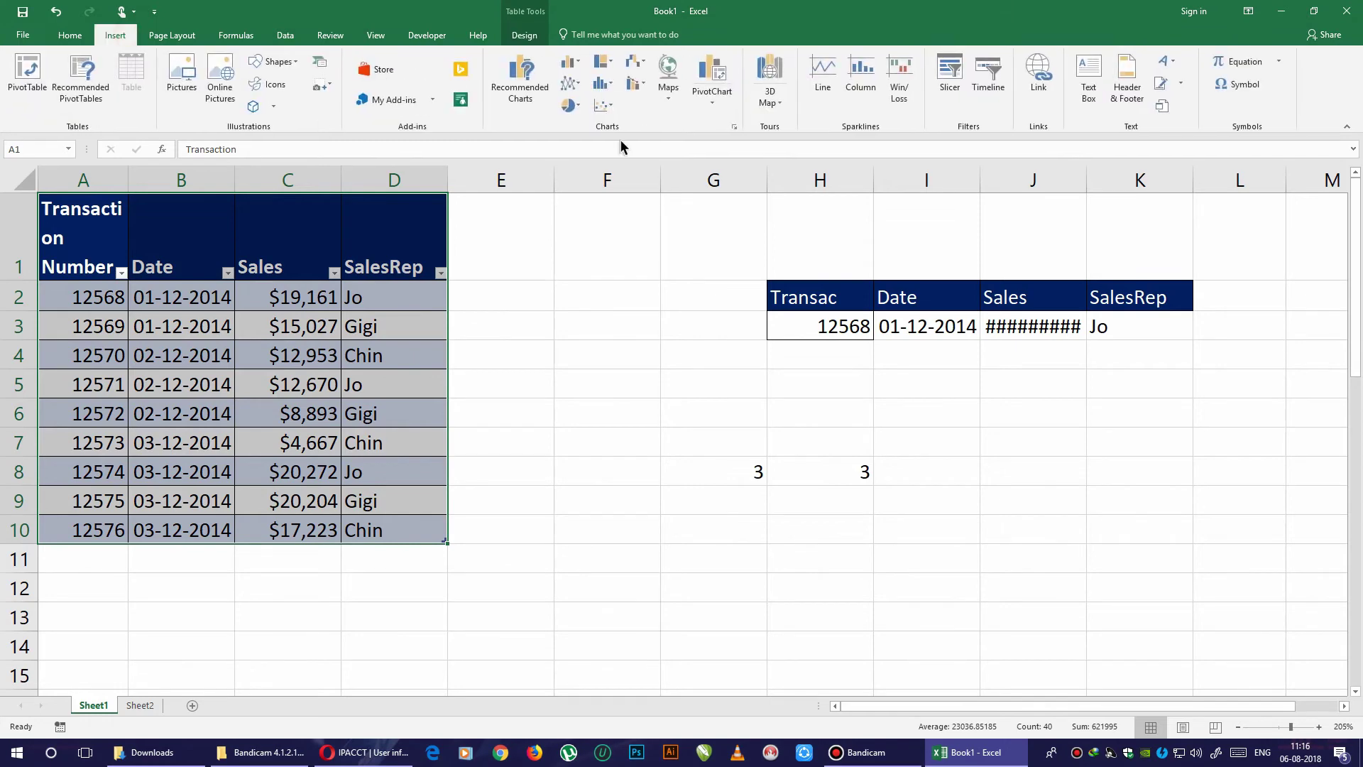
Create a PivotChart with PivotTable from Table1 at cell I11, replacing the existing data.
click(724, 103)
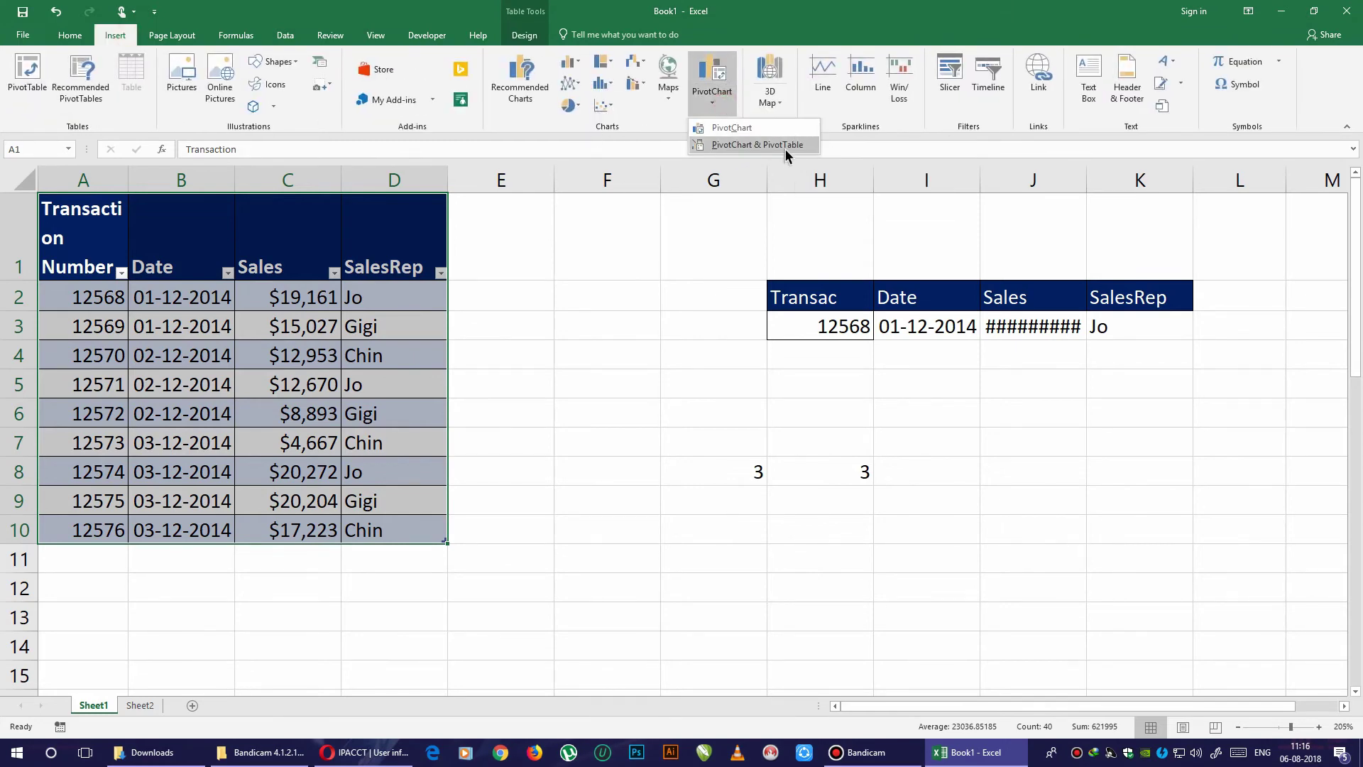
click(806, 128)
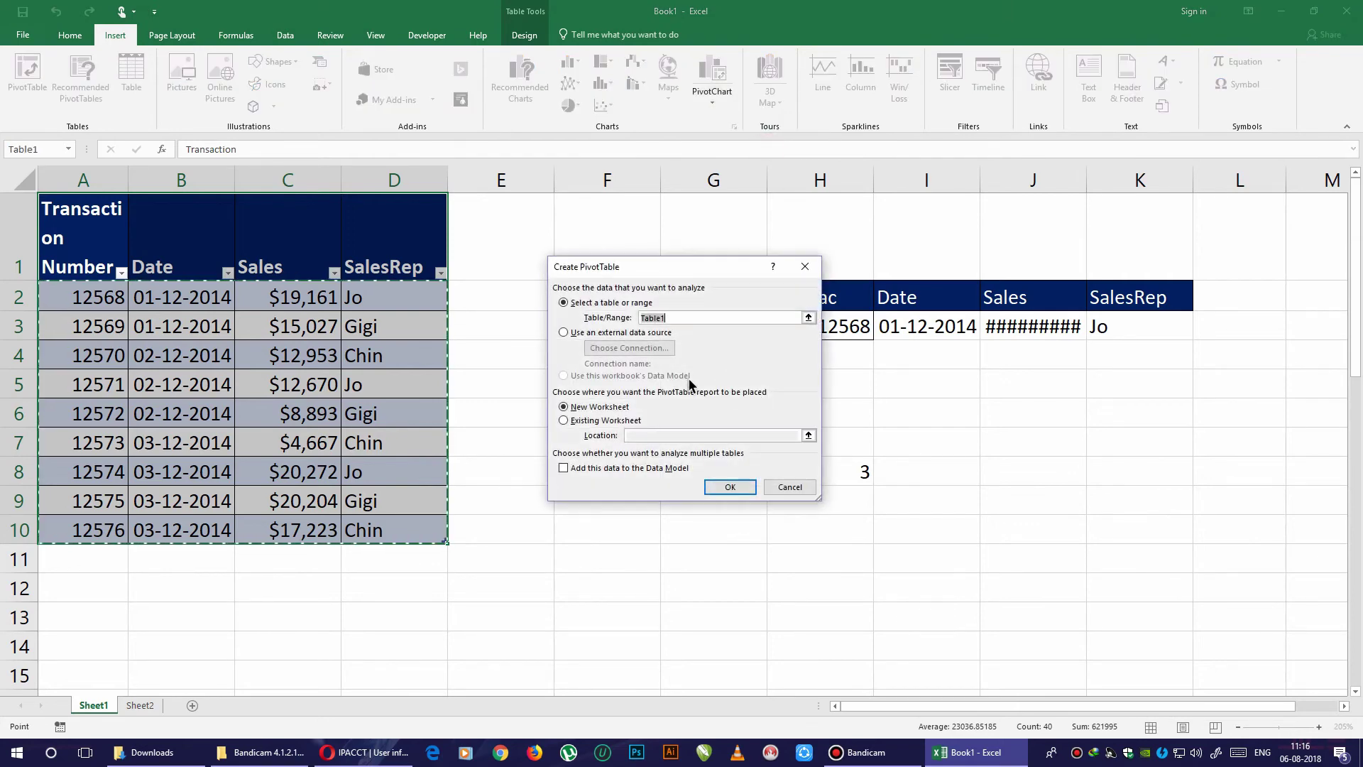
drag(694, 269, 736, 243)
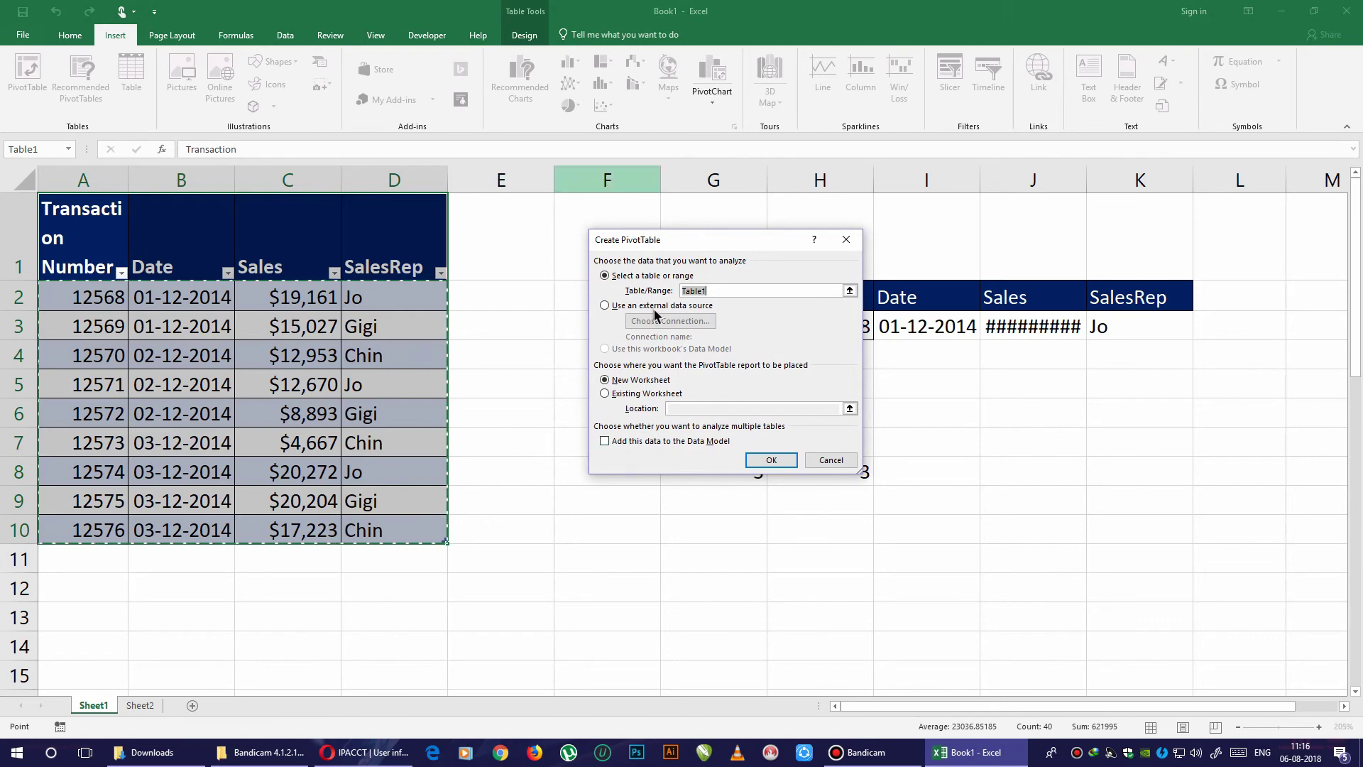
click(652, 393)
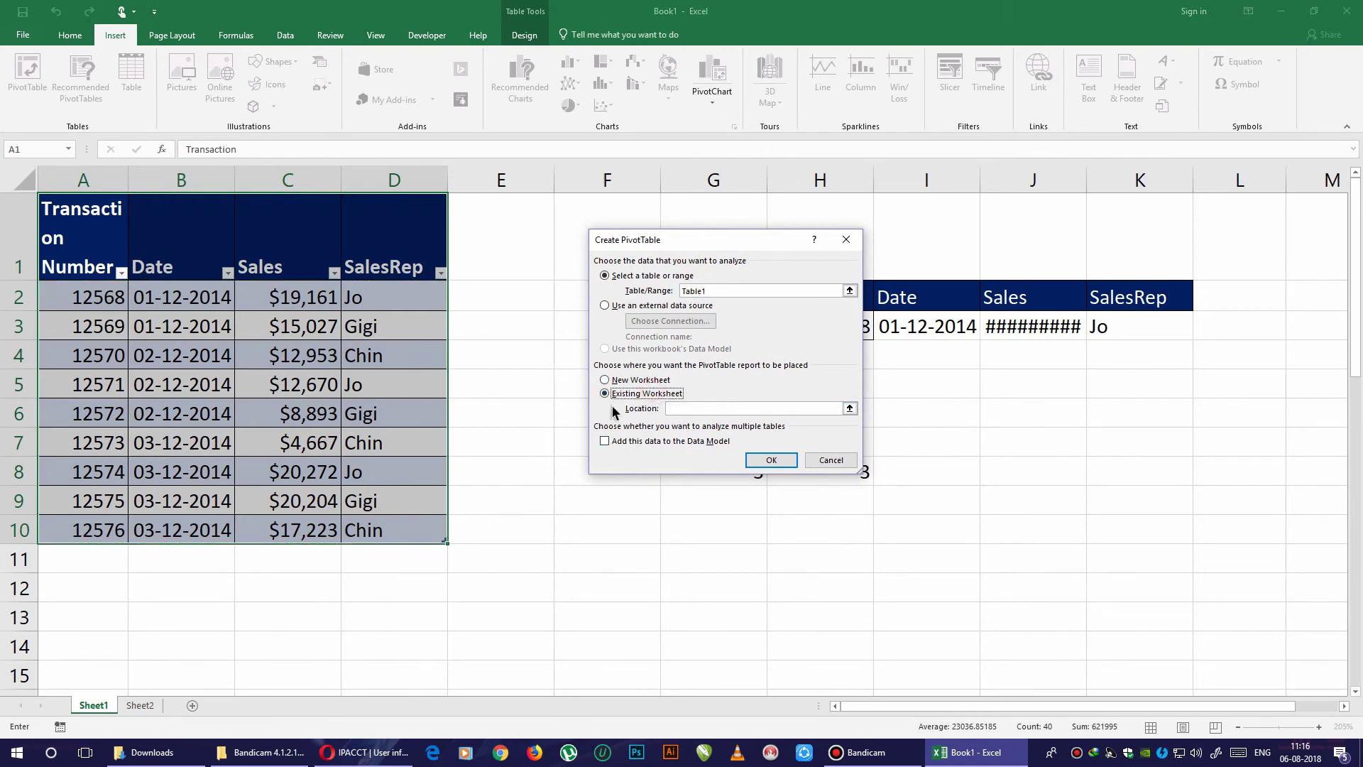
click(648, 380)
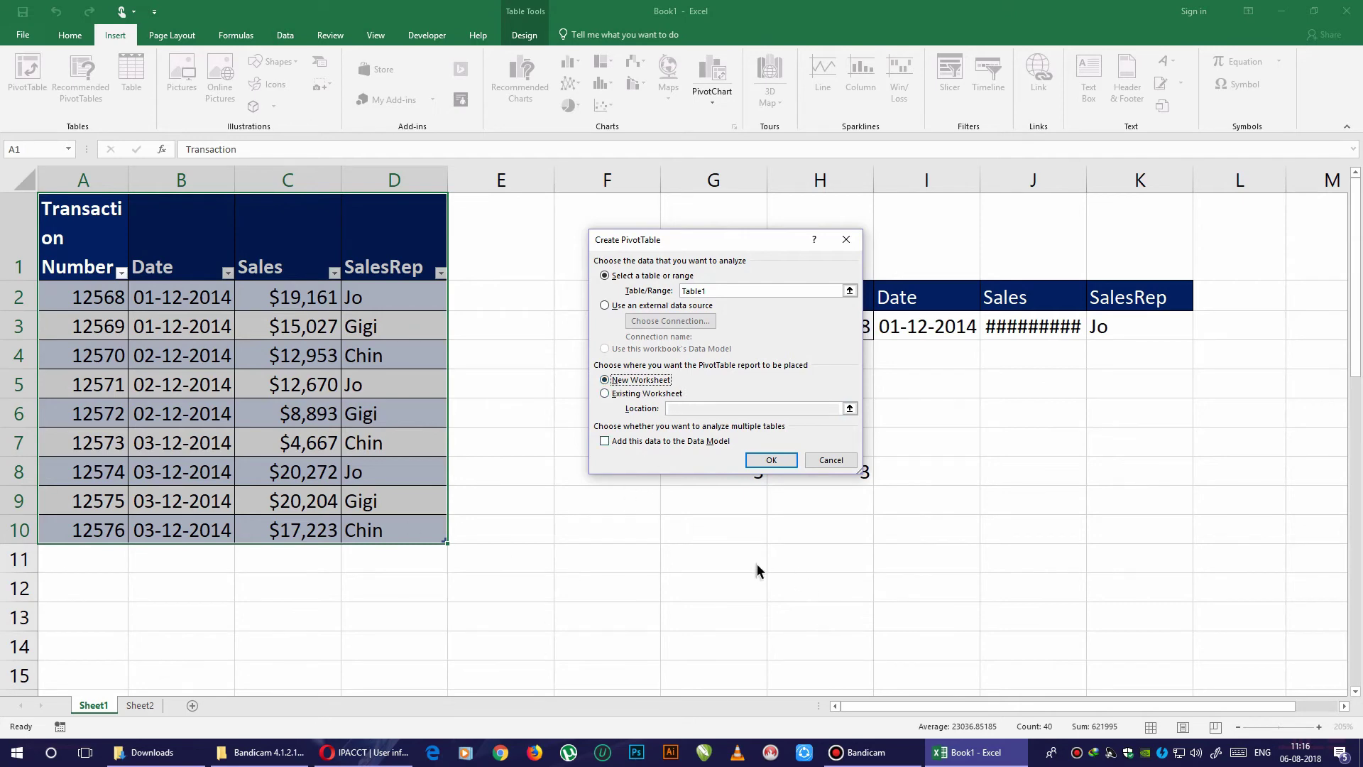
click(660, 393)
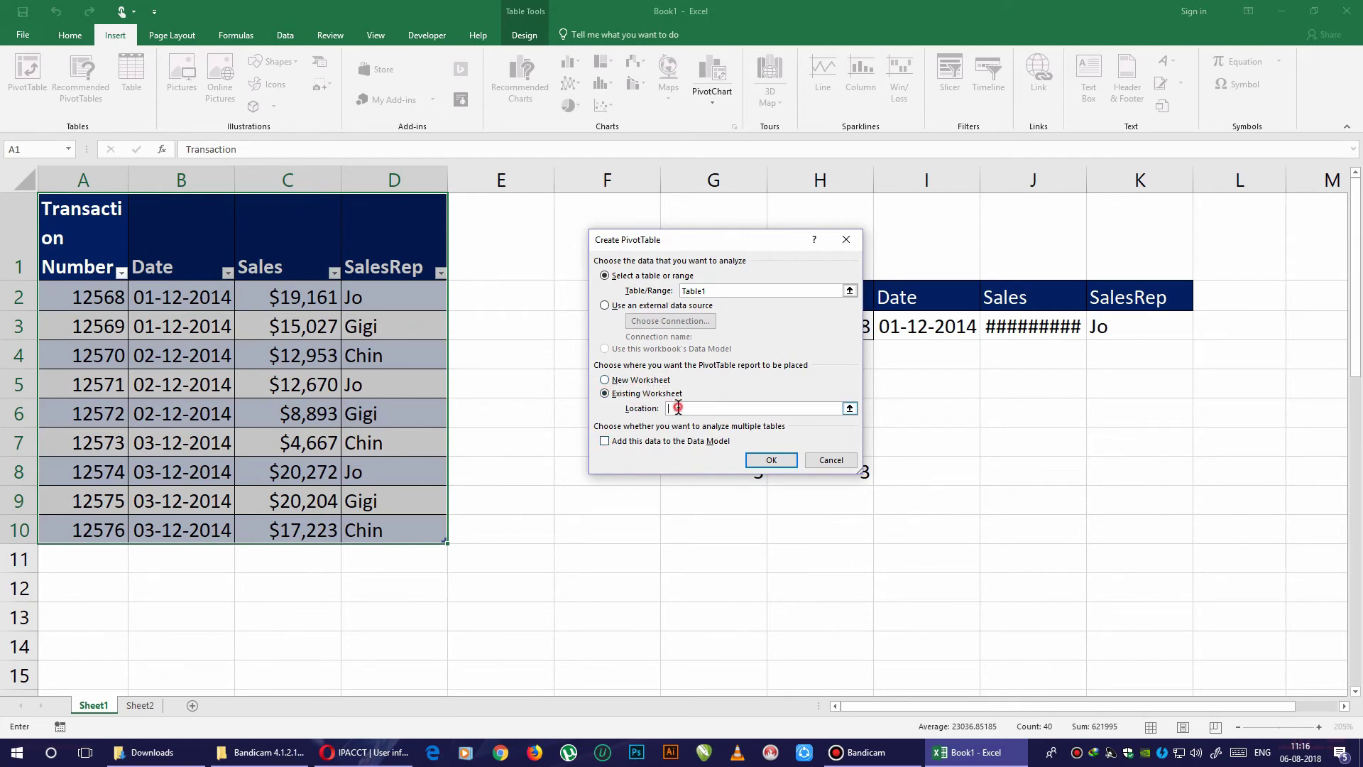
click(877, 548)
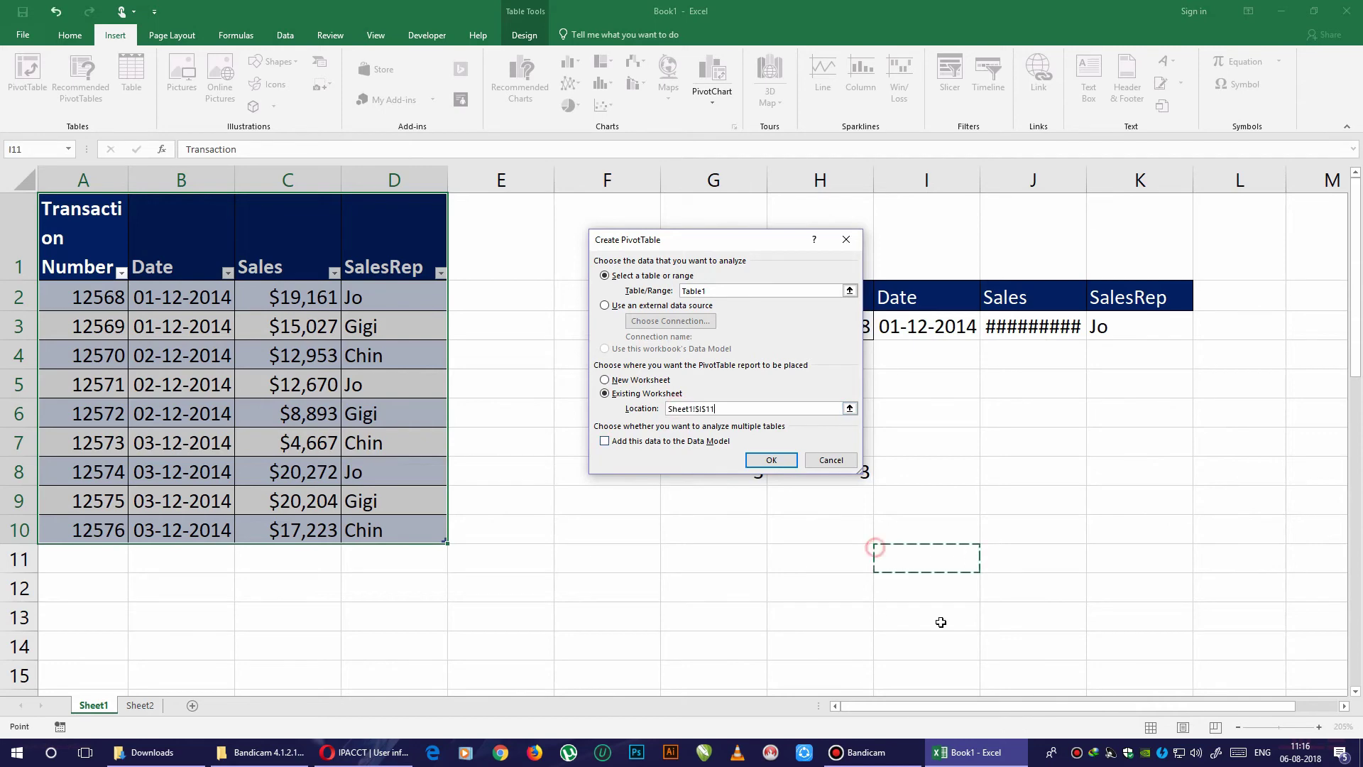
click(772, 460)
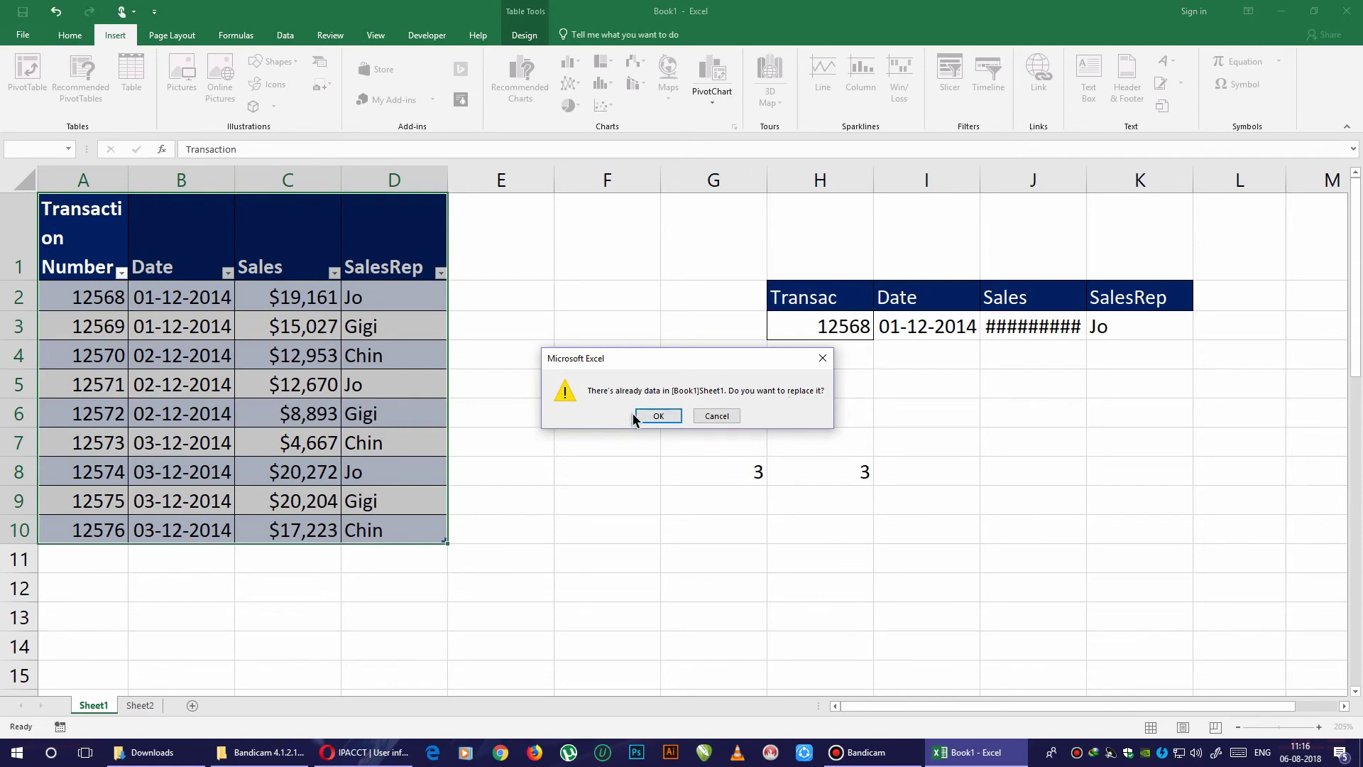
click(653, 416)
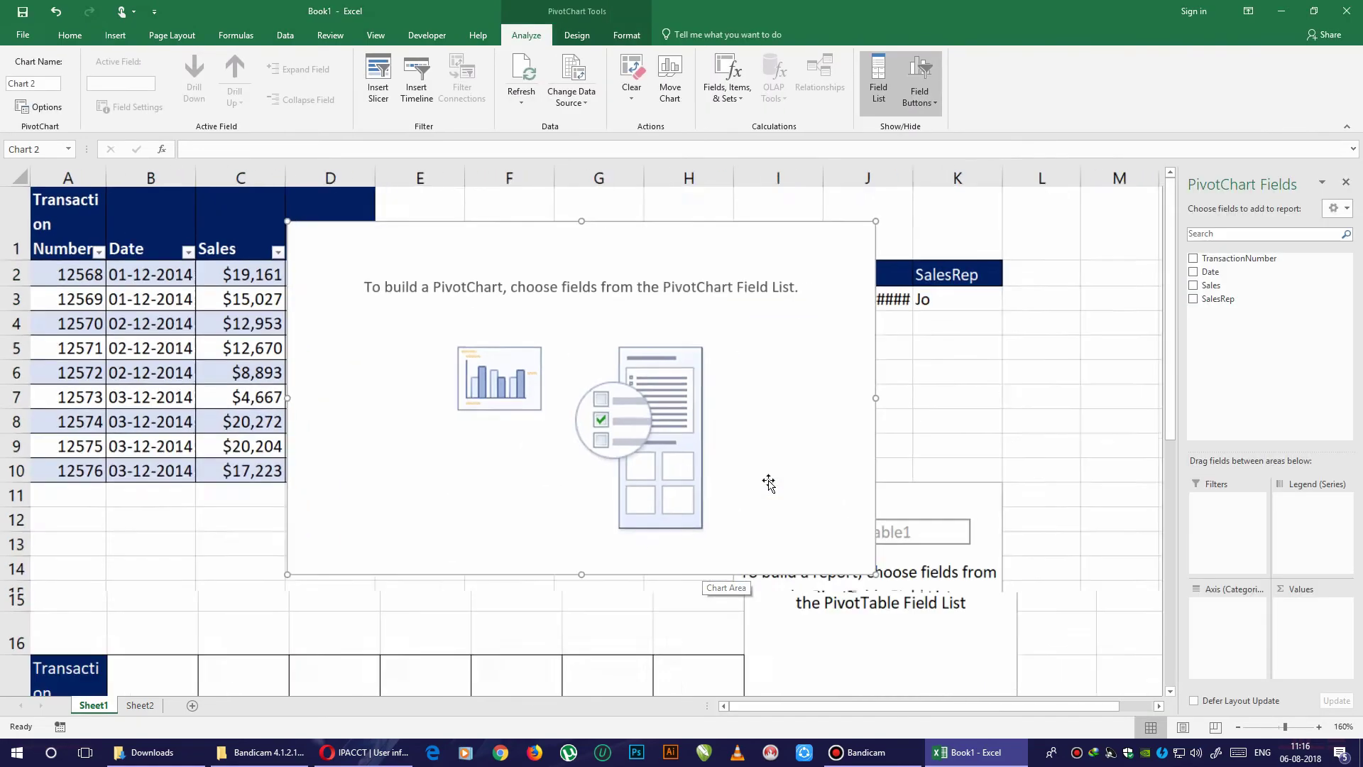
Move the empty PivotChart off the source table and widen column B for the dates.
ctrl+scroll(768, 482, down, 2)
ctrl+scroll(760, 478, down, 2)
ctrl+scroll(295, 523, down, 2)
ctrl+scroll(298, 522, down, 2)
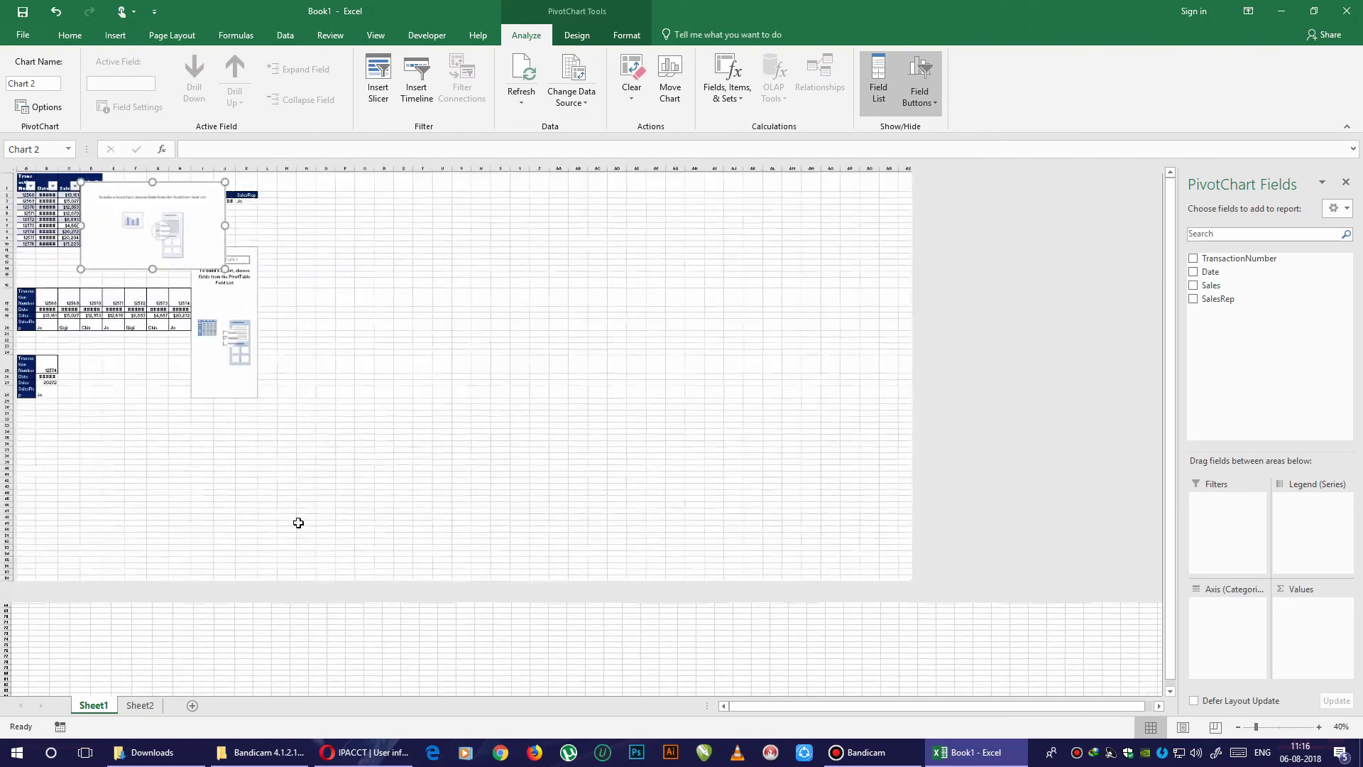
ctrl+scroll(298, 523, up, 4)
ctrl+scroll(359, 437, up, 1)
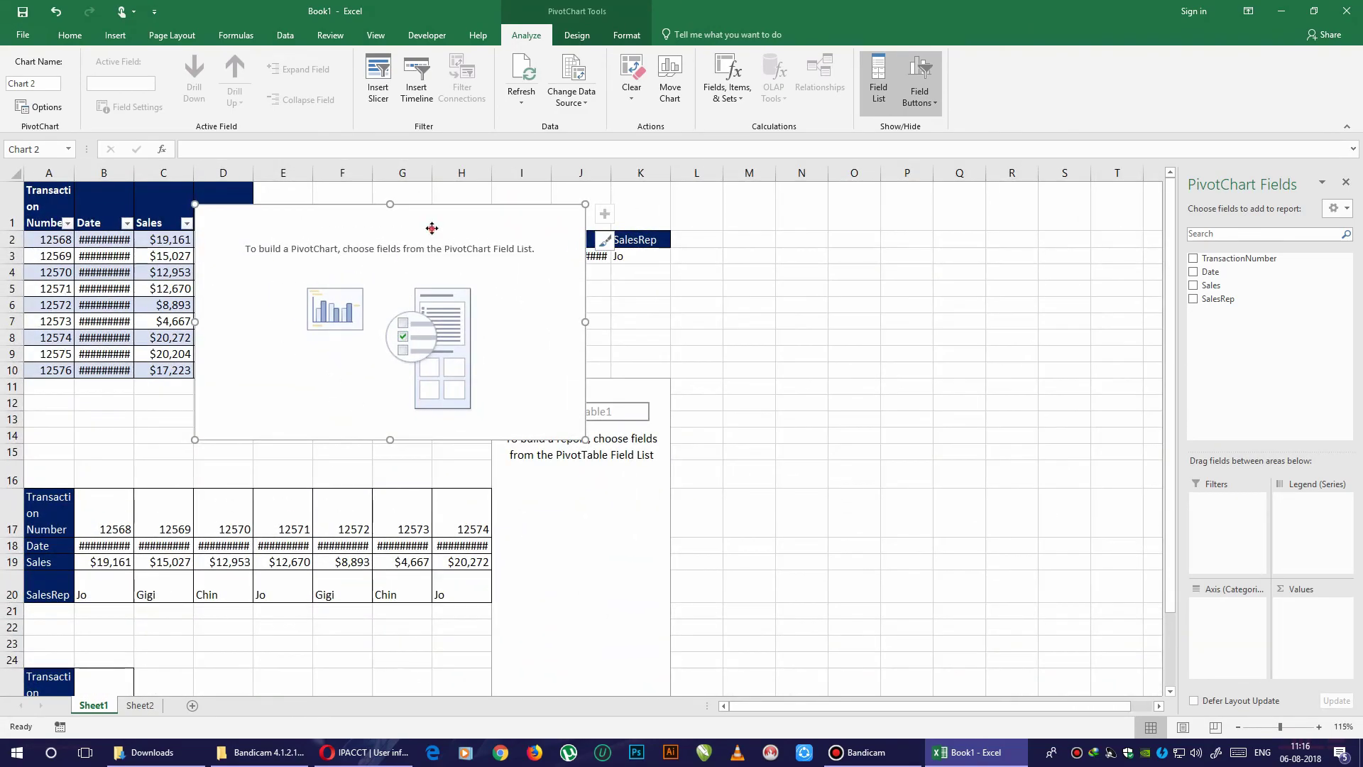
drag(432, 227, 545, 292)
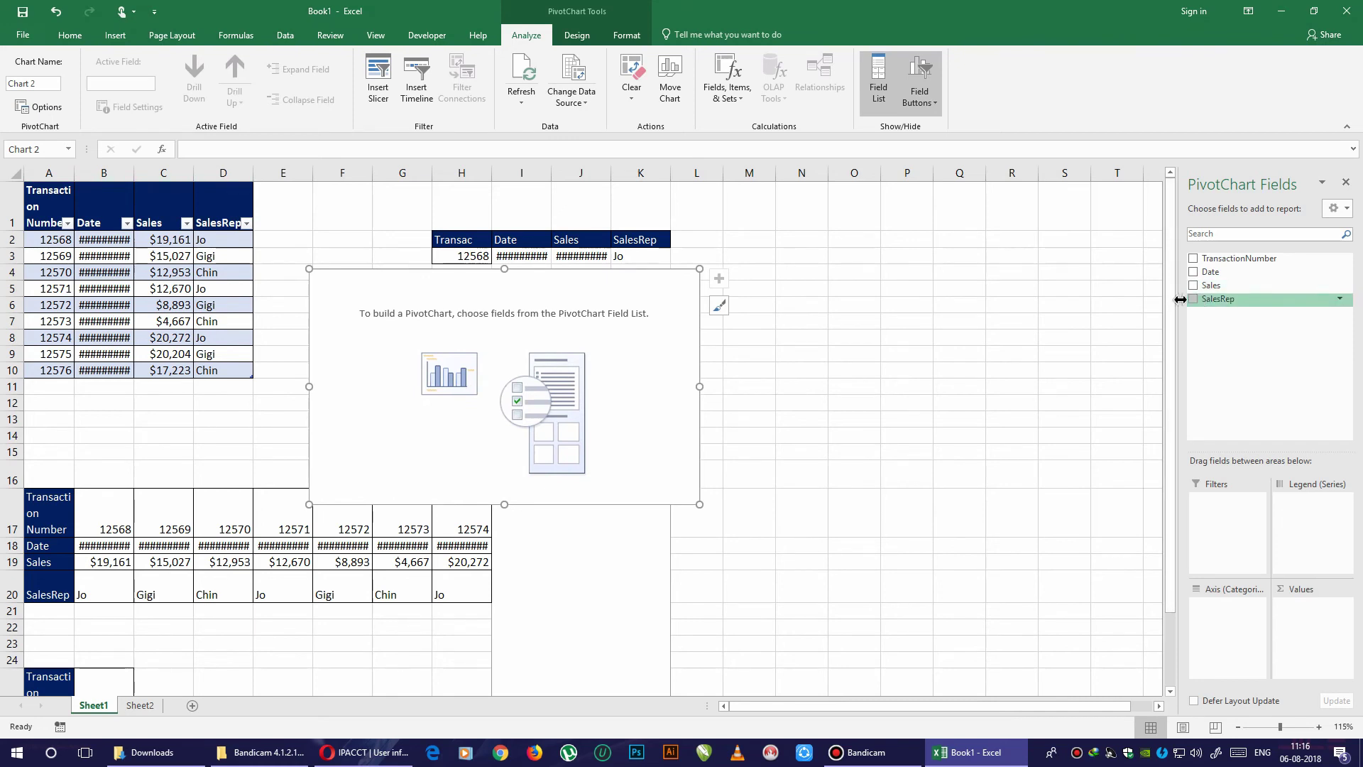
double_click(132, 169)
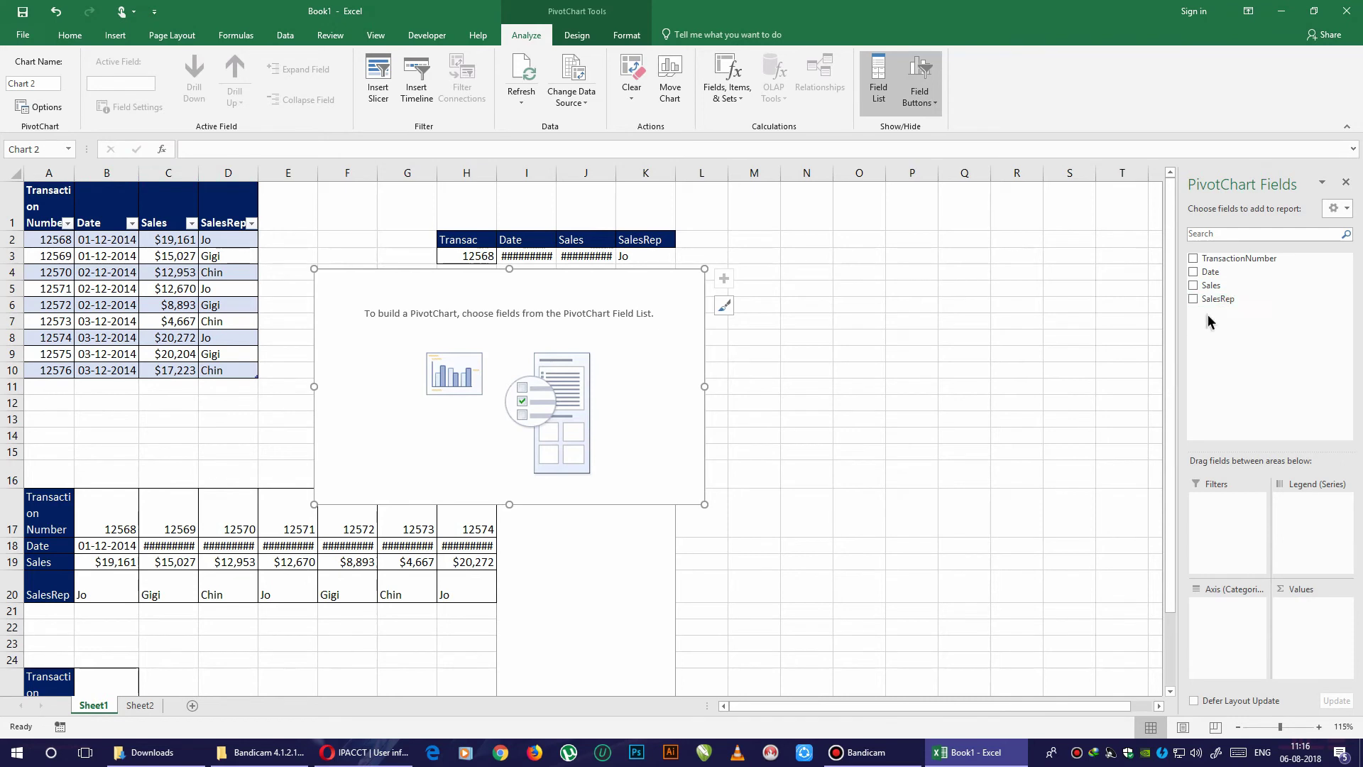
Add SalesRep as axis categories and Sum of Sales as values, revealing the pivot table.
click(1195, 298)
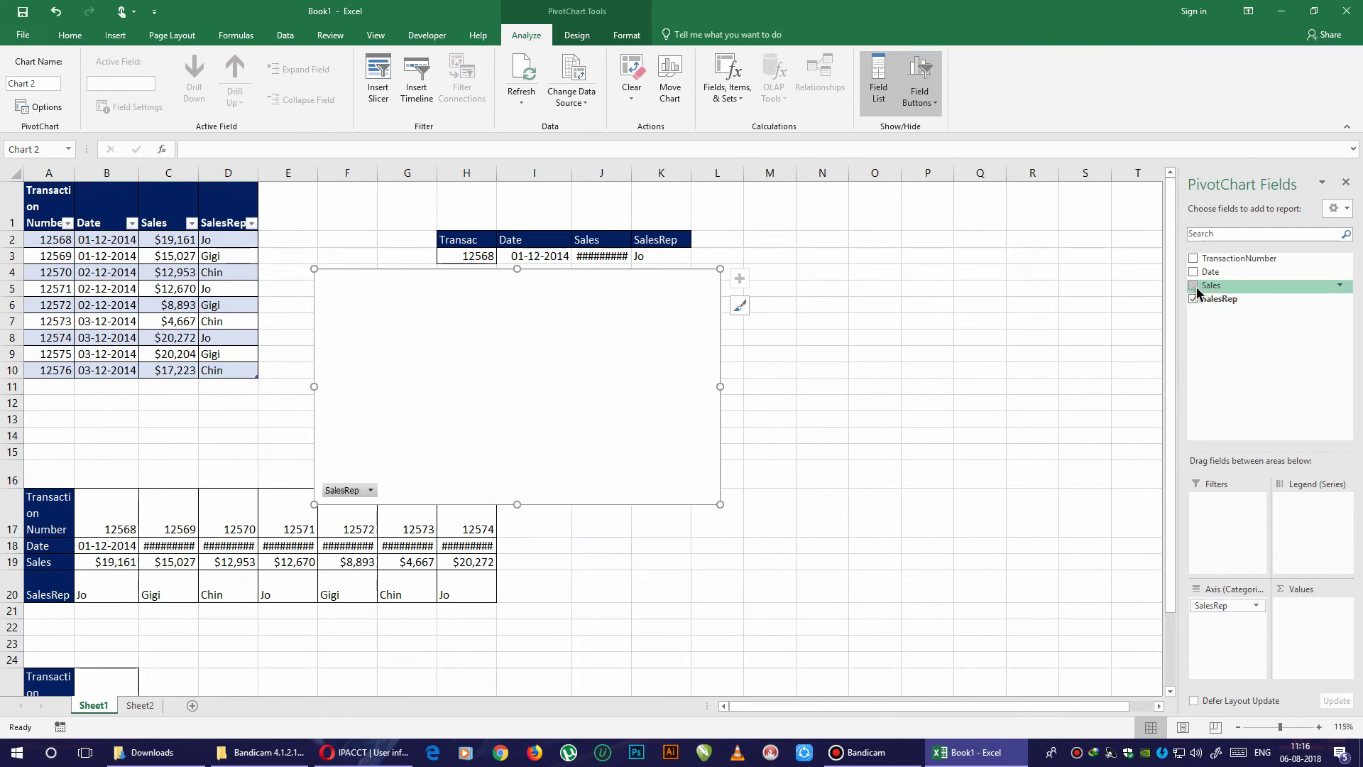
click(1193, 285)
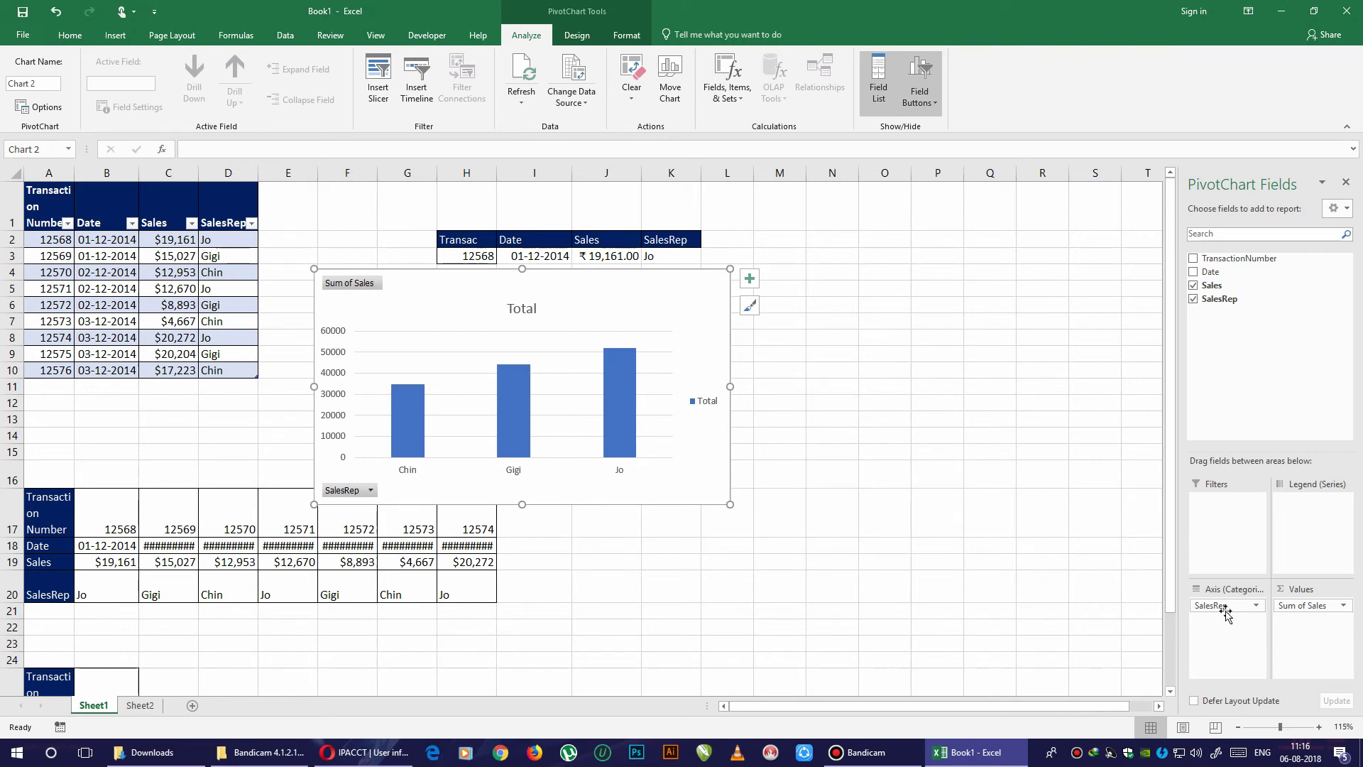
mouse_move(1227, 607)
mouse_down()
mouse_move(1293, 571)
mouse_move(1306, 540)
mouse_up()
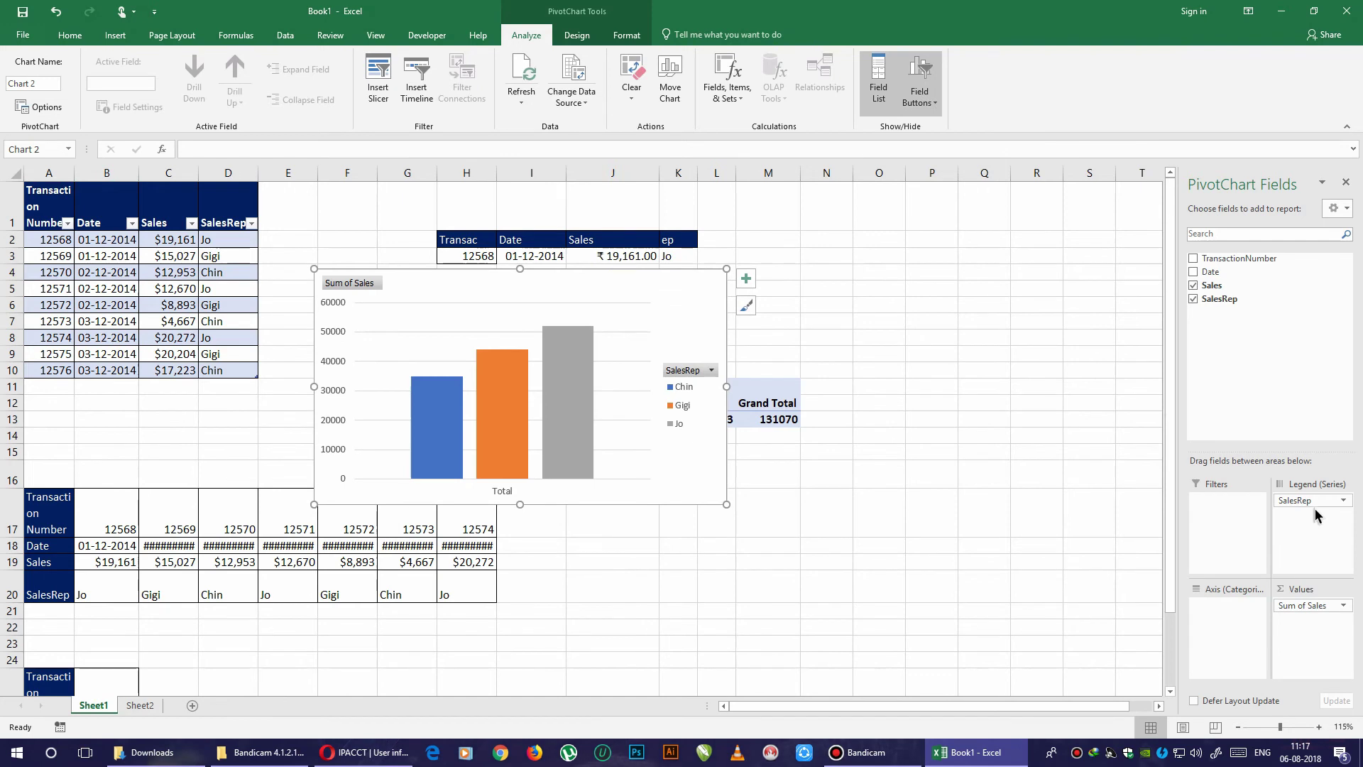
drag(1294, 500, 1222, 612)
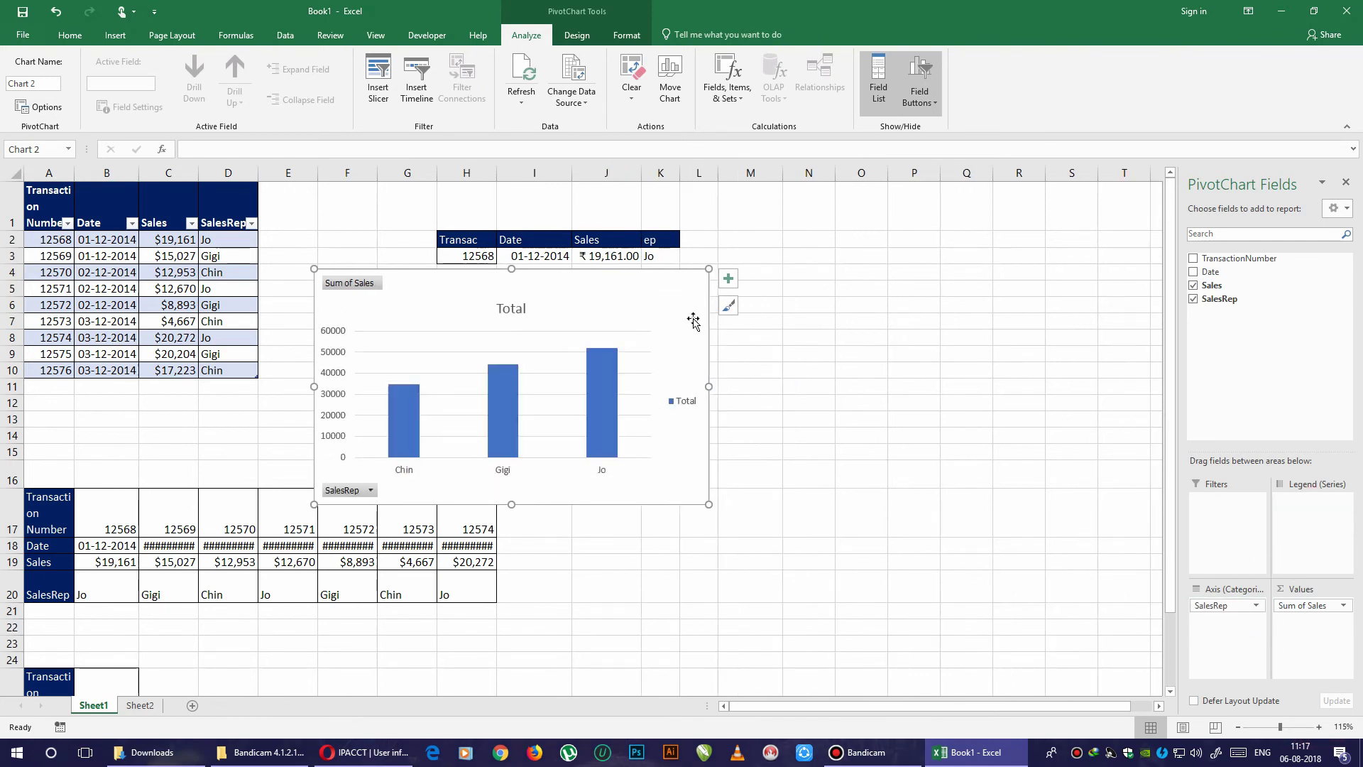
drag(653, 288, 983, 342)
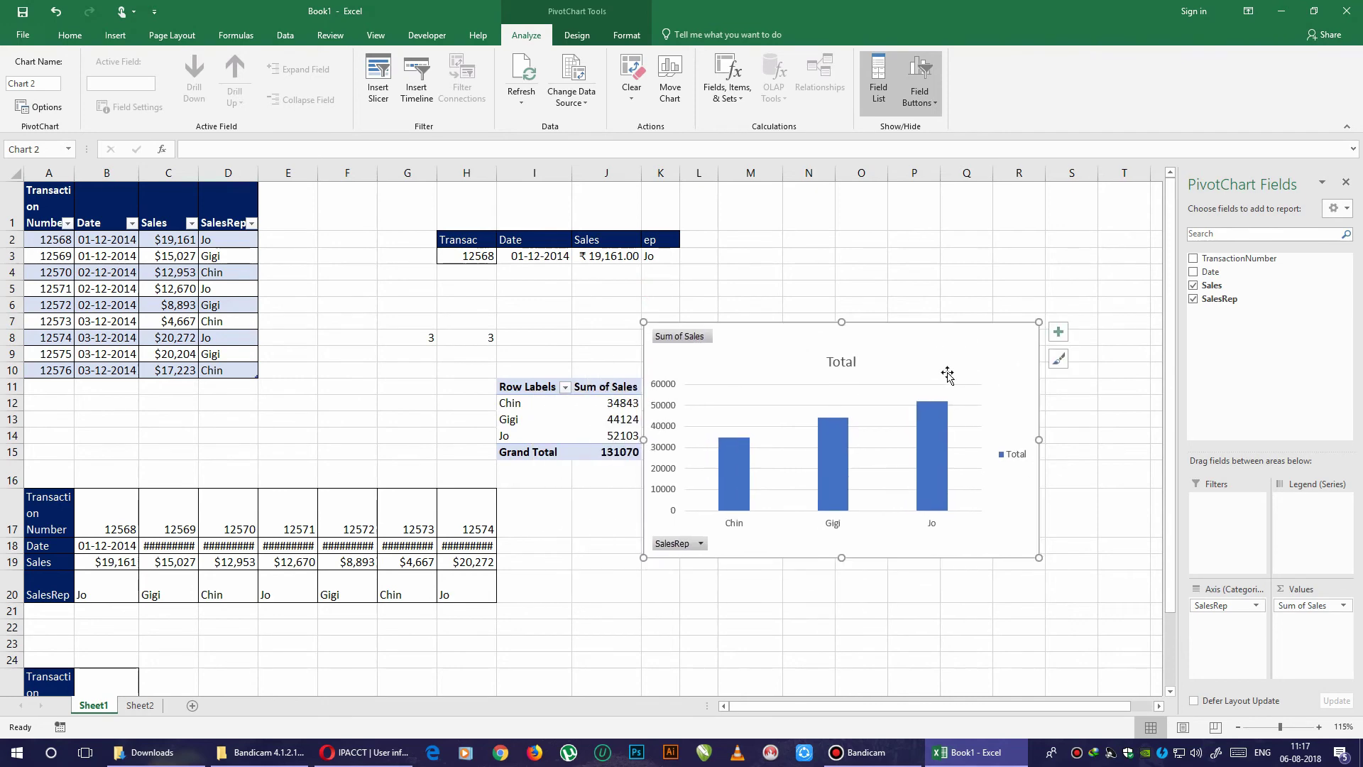
click(629, 413)
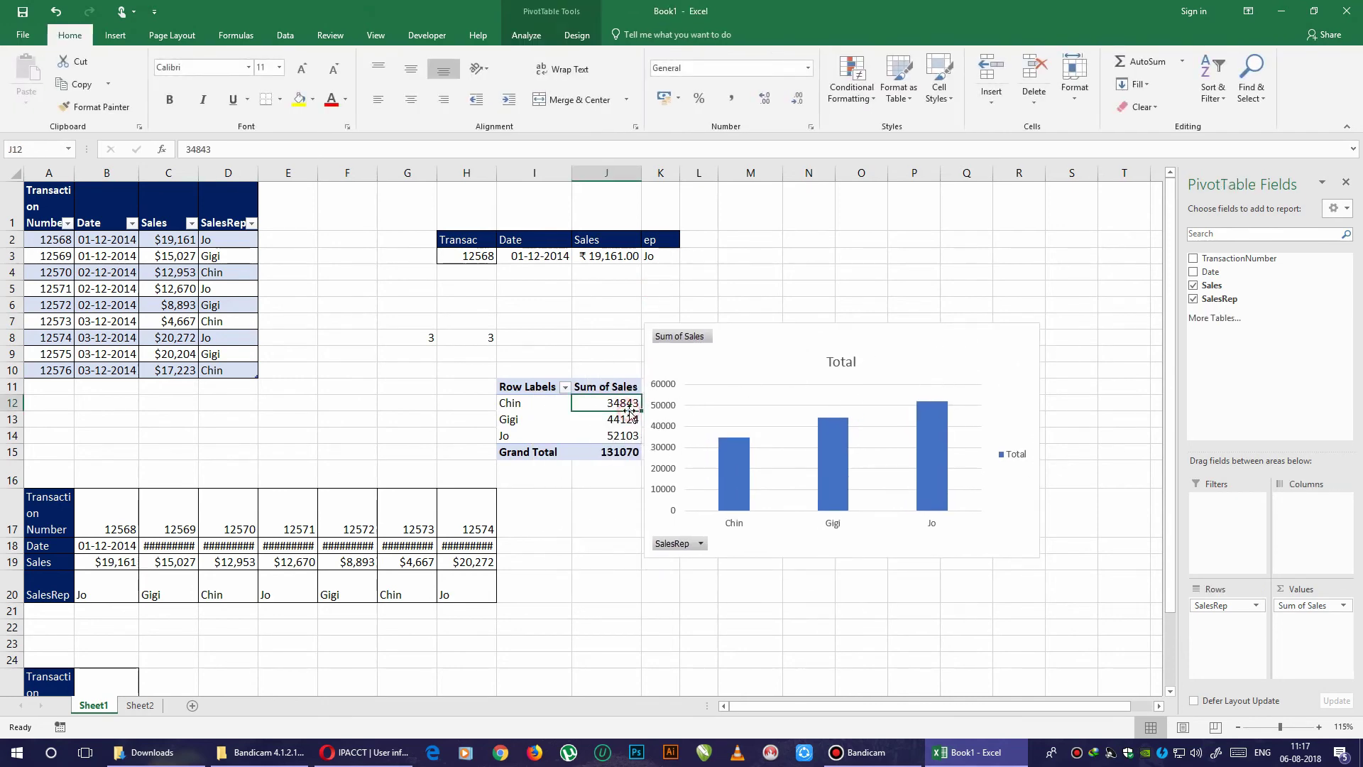
click(973, 350)
key(Escape)
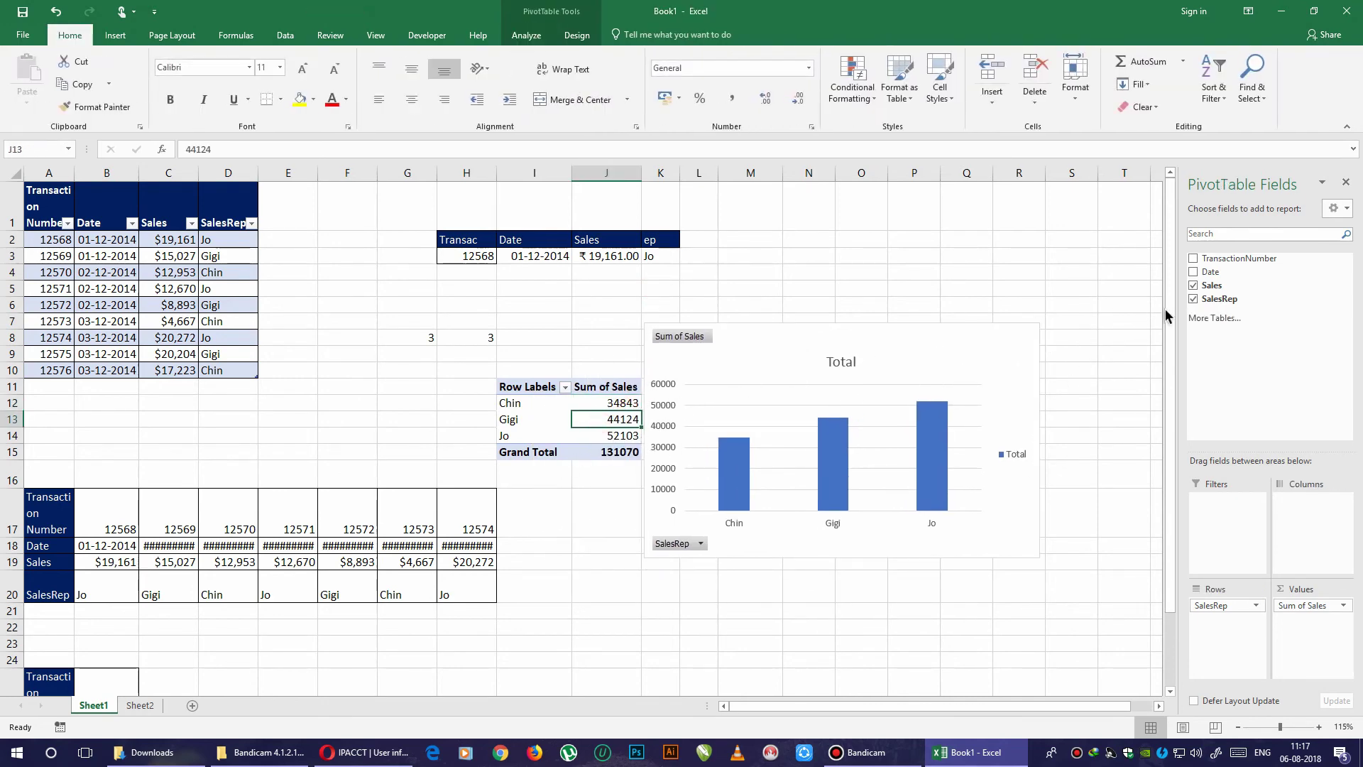
Add Date beneath each sales rep, giving a grand total of 131070.
click(1192, 285)
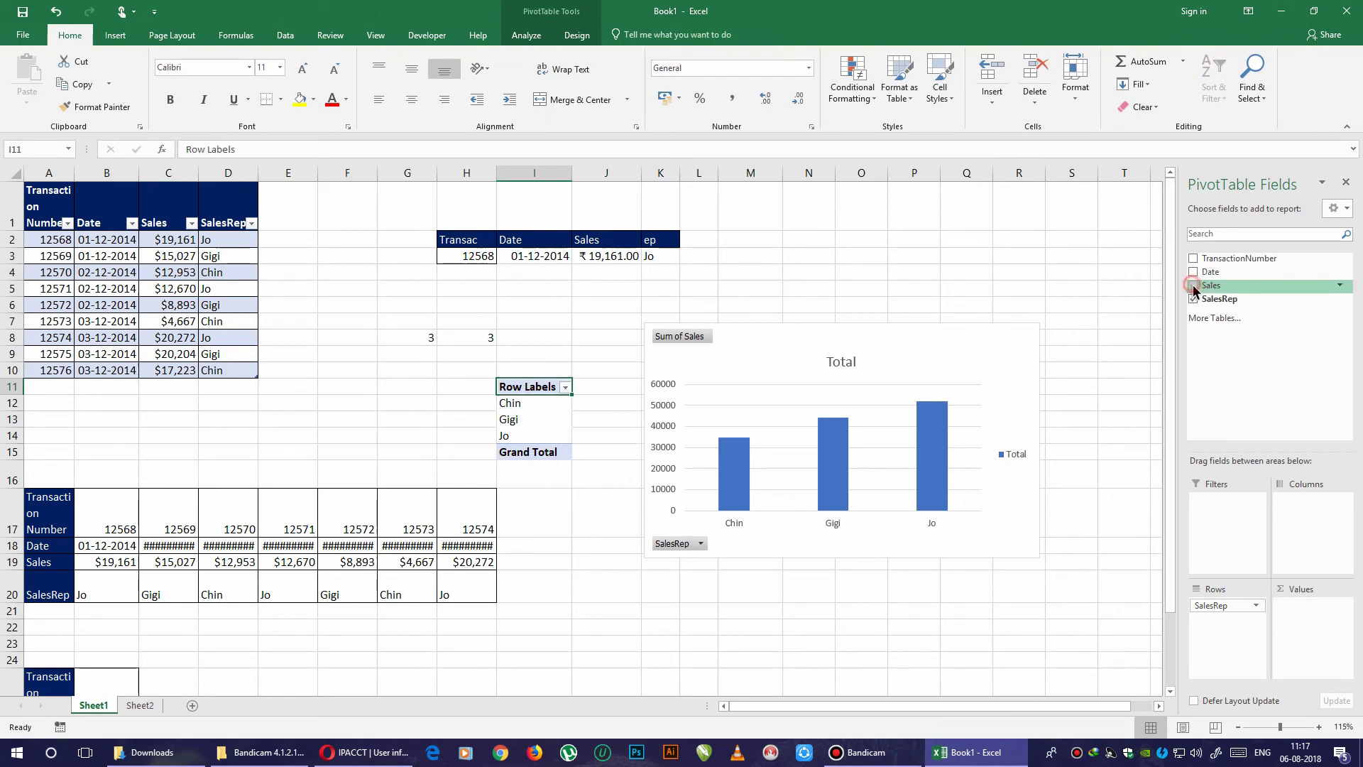
click(1192, 285)
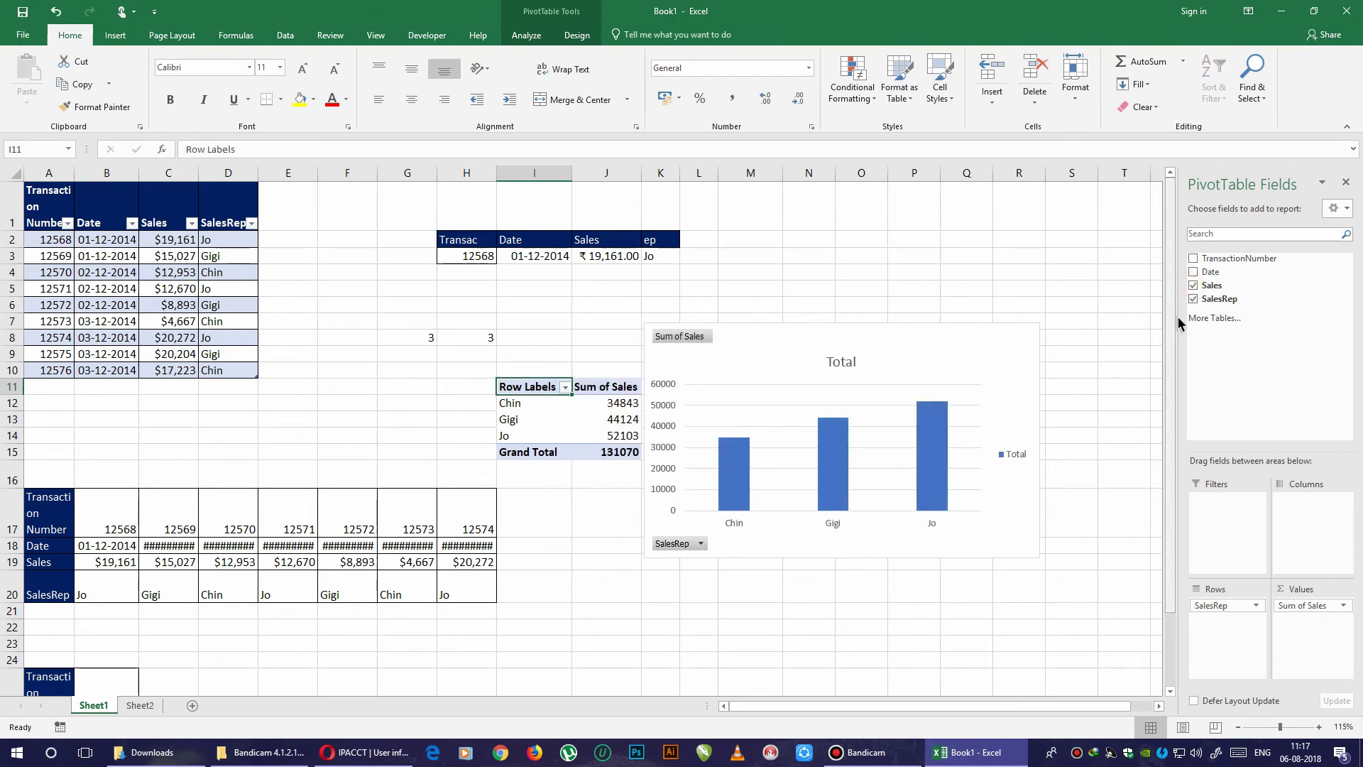
click(1193, 299)
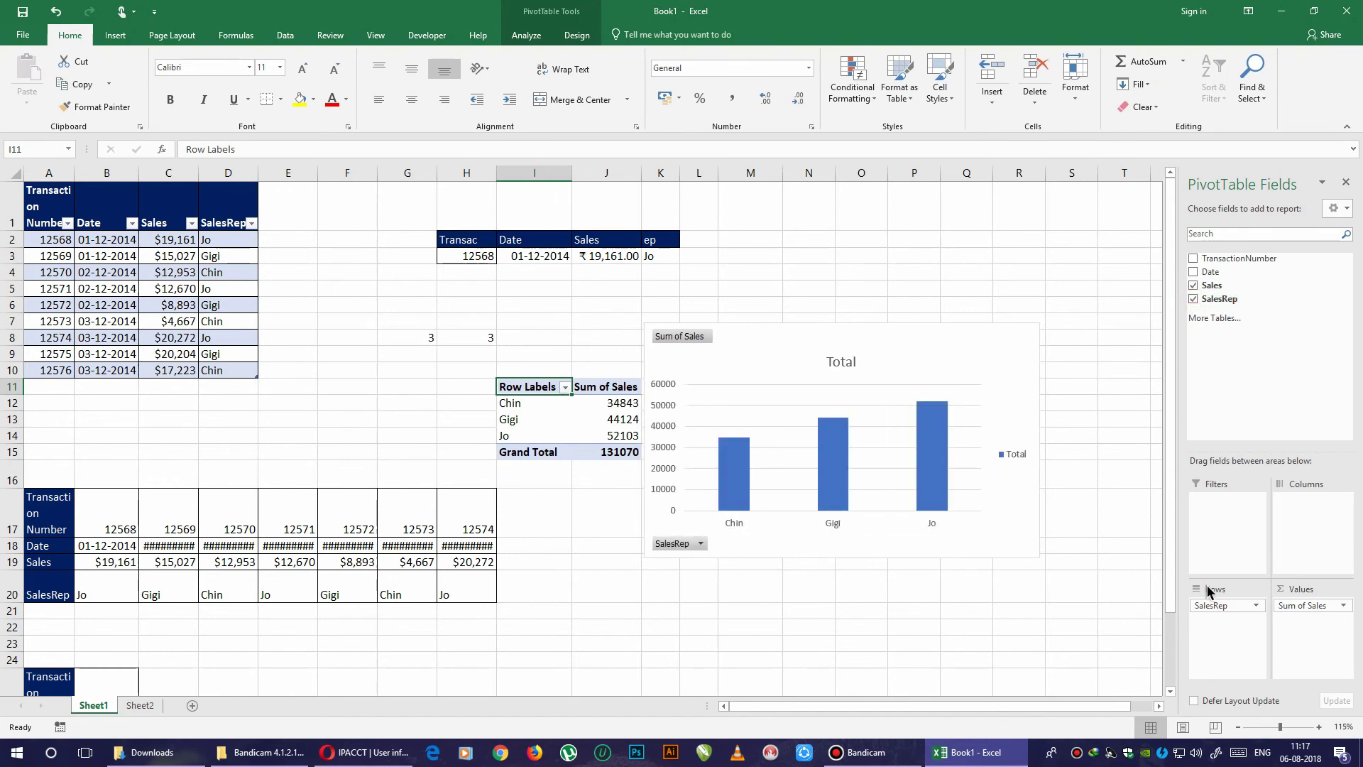
click(1193, 272)
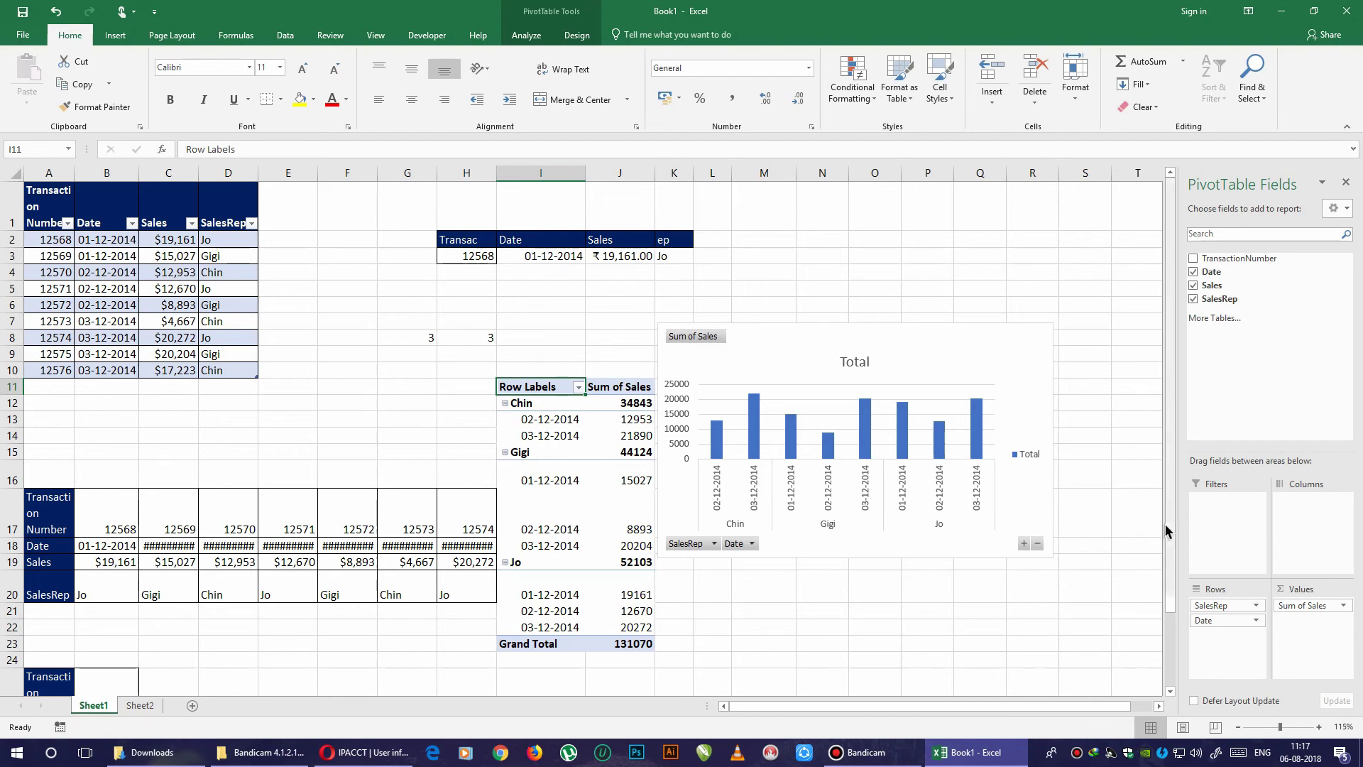
click(867, 419)
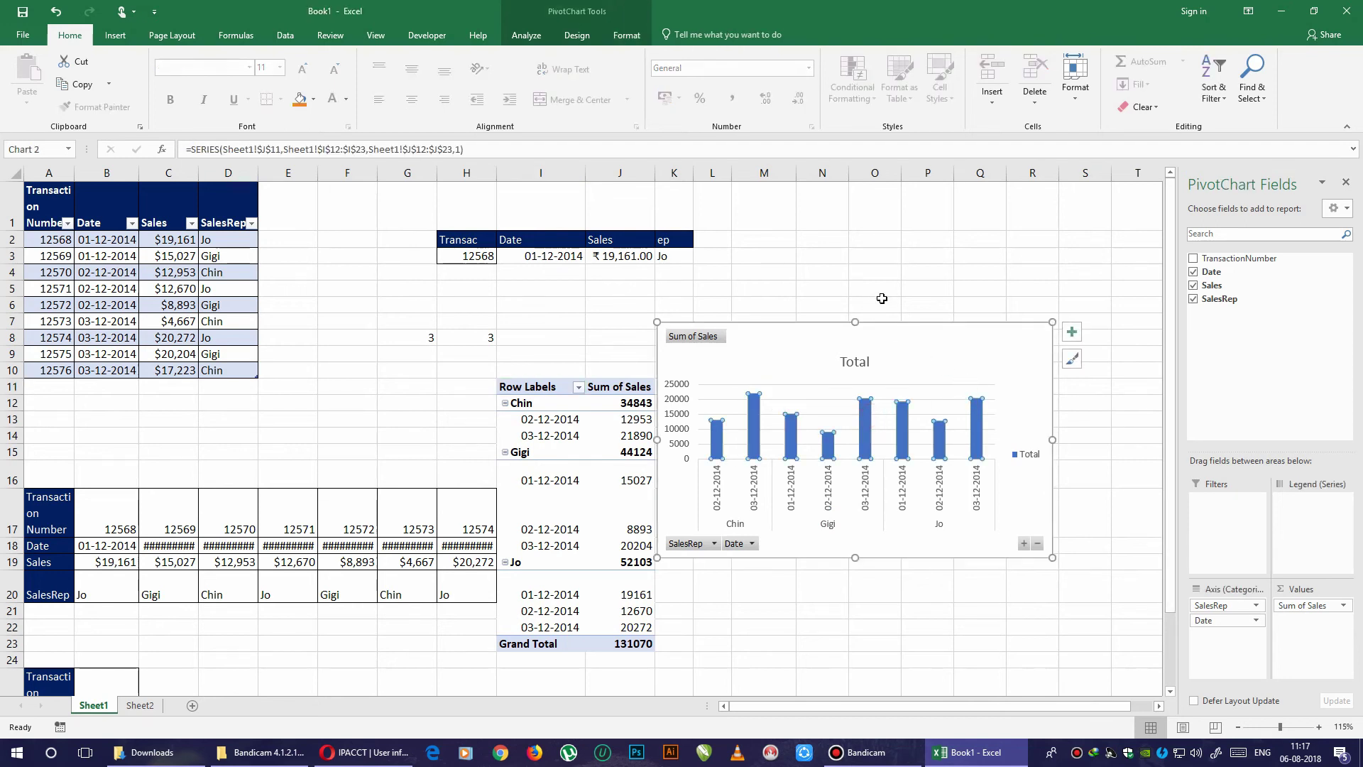
Apply a green colour scheme to the PivotChart.
click(526, 34)
click(576, 34)
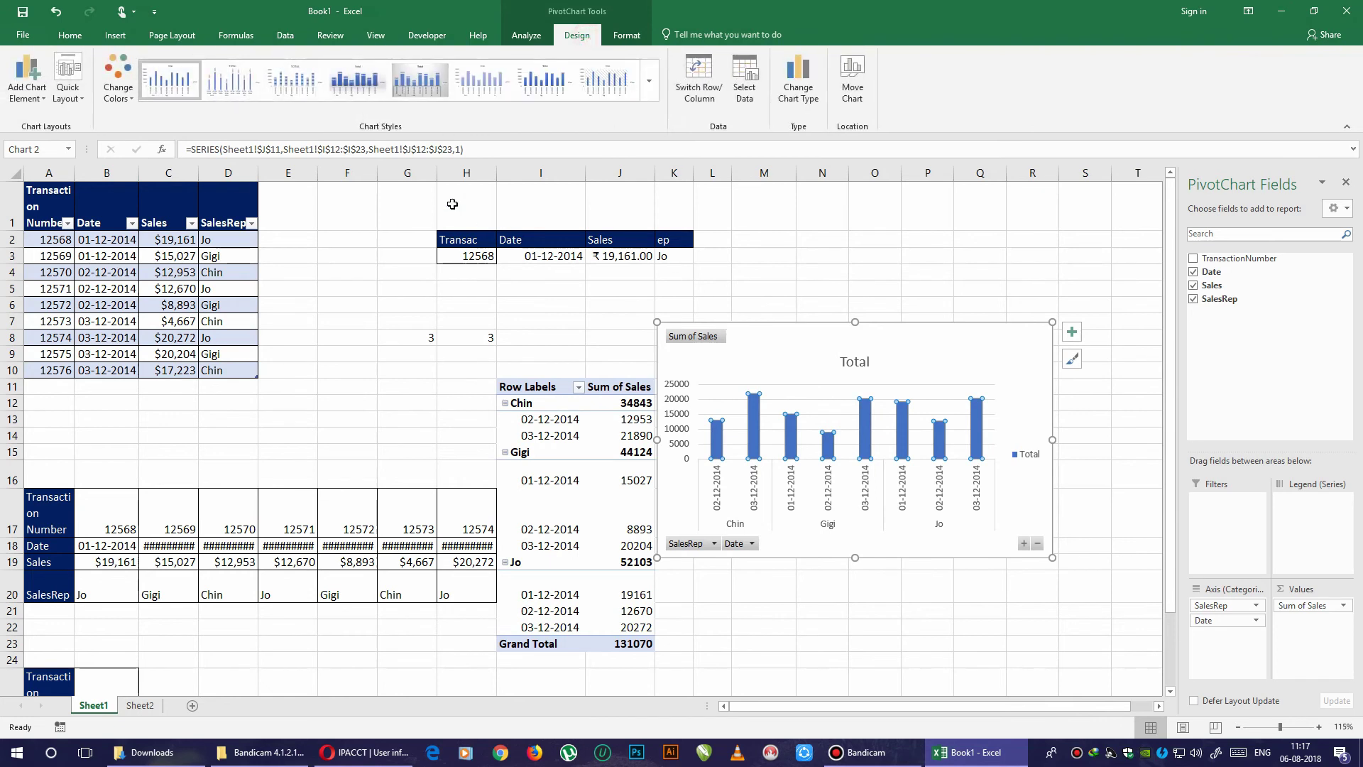
click(117, 79)
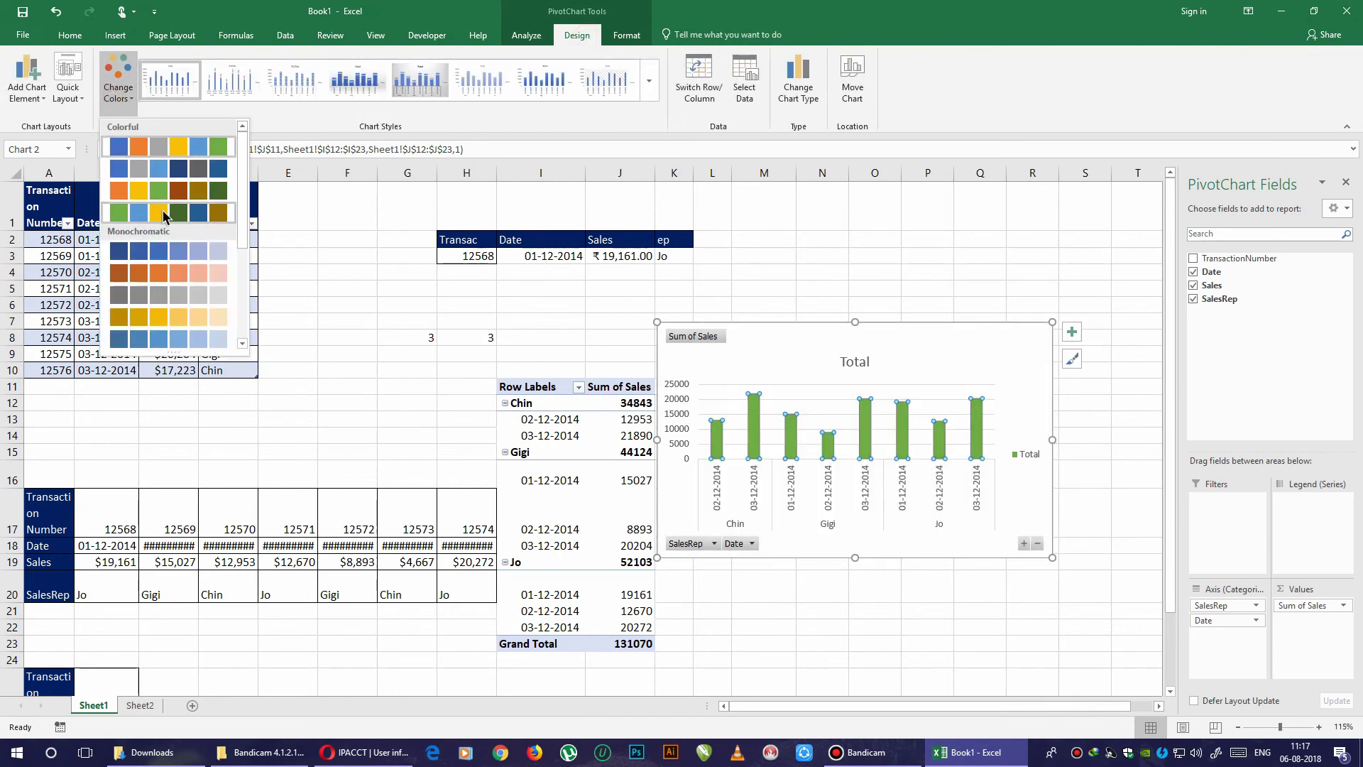
scroll(181, 312, down, 3)
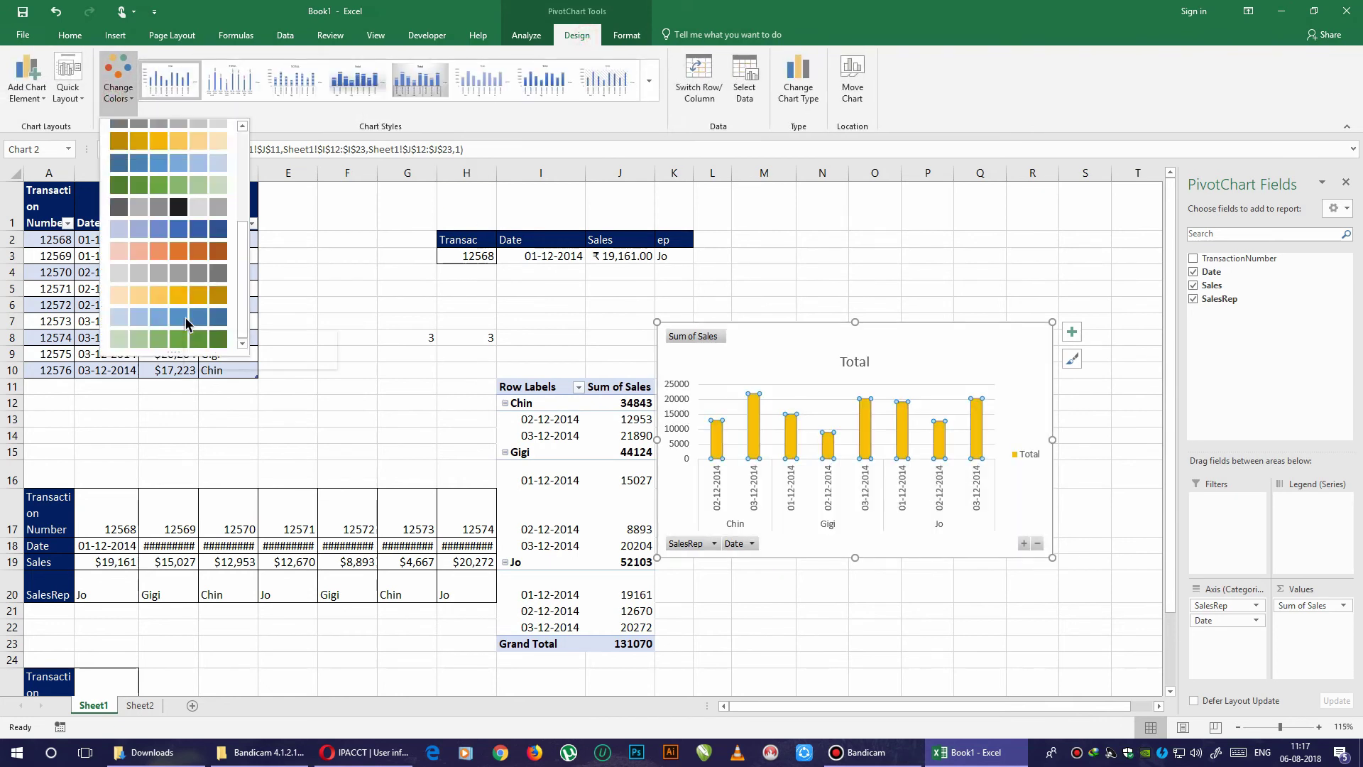
click(167, 340)
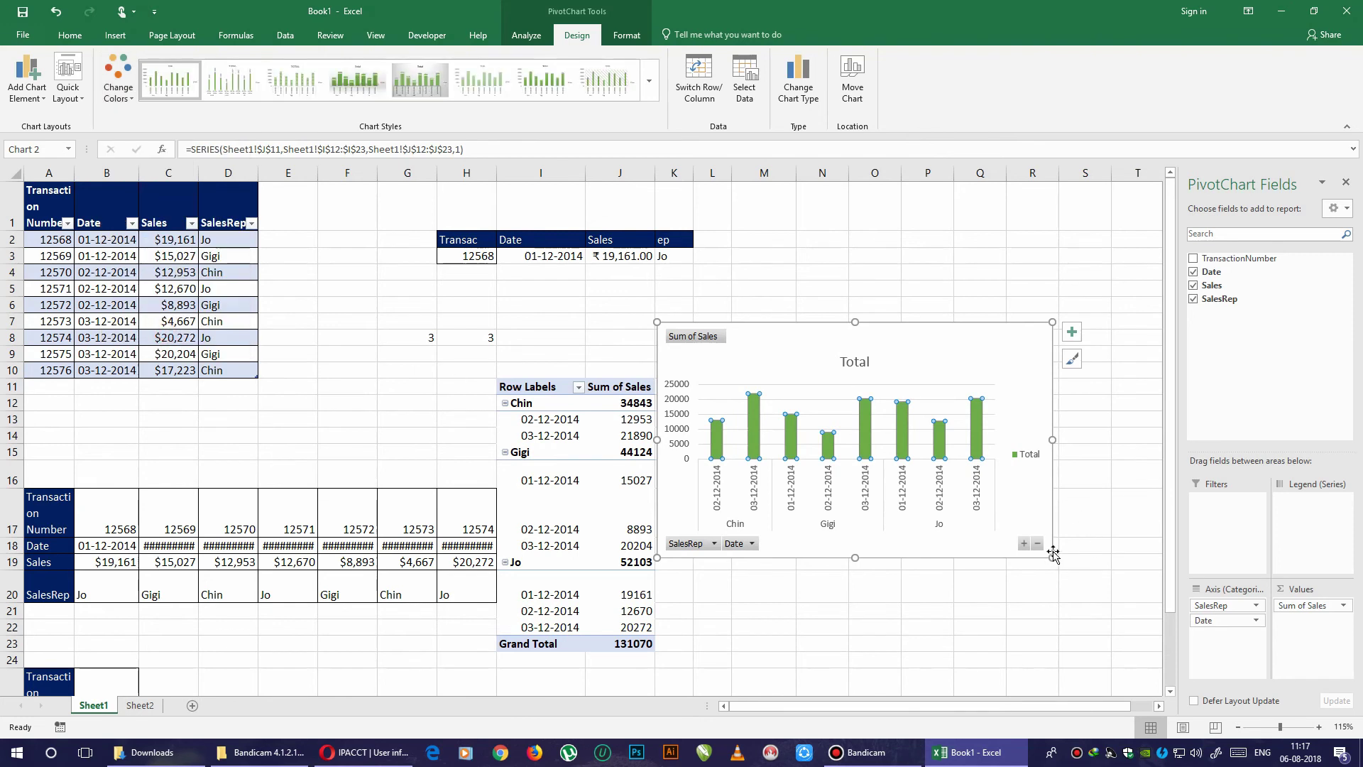
Enlarge the chart and apply the grey gradient style with value labels and bold Total title.
drag(1051, 558, 1134, 658)
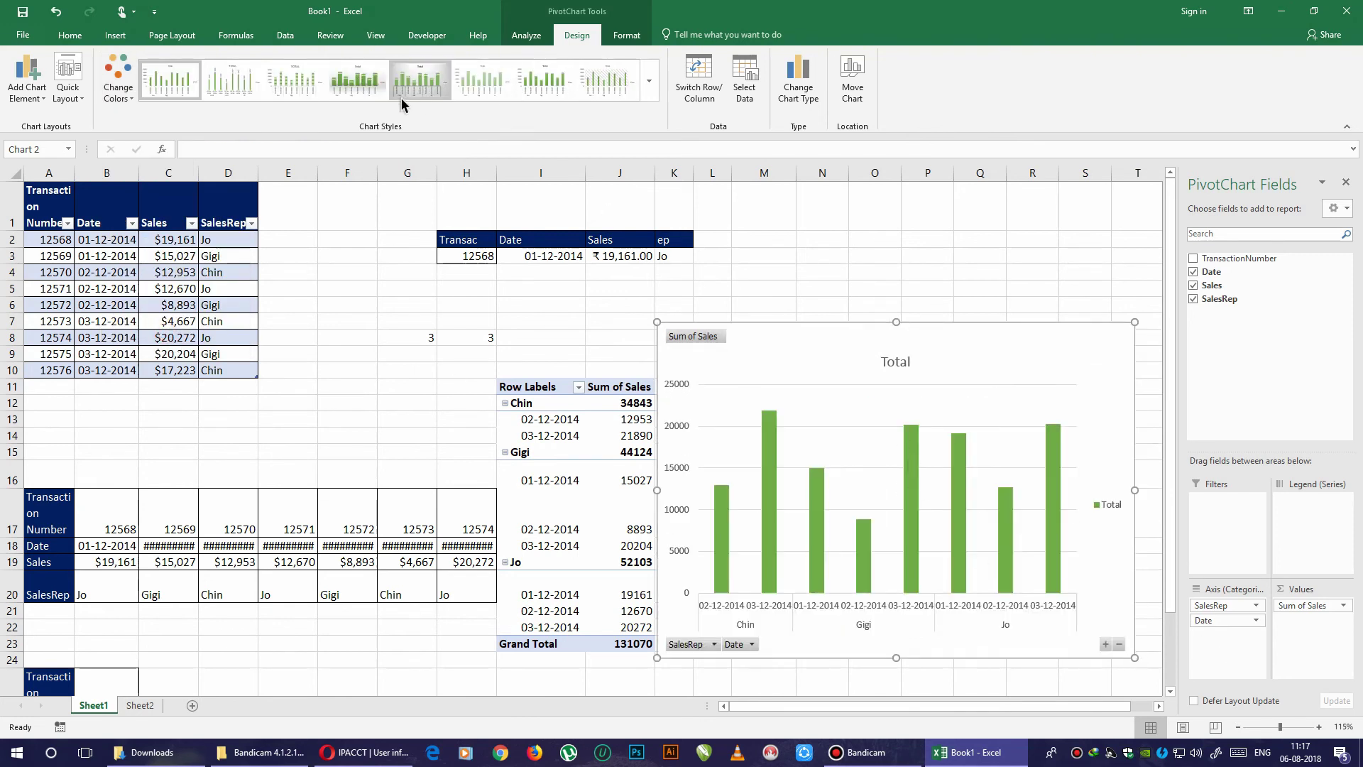
click(421, 88)
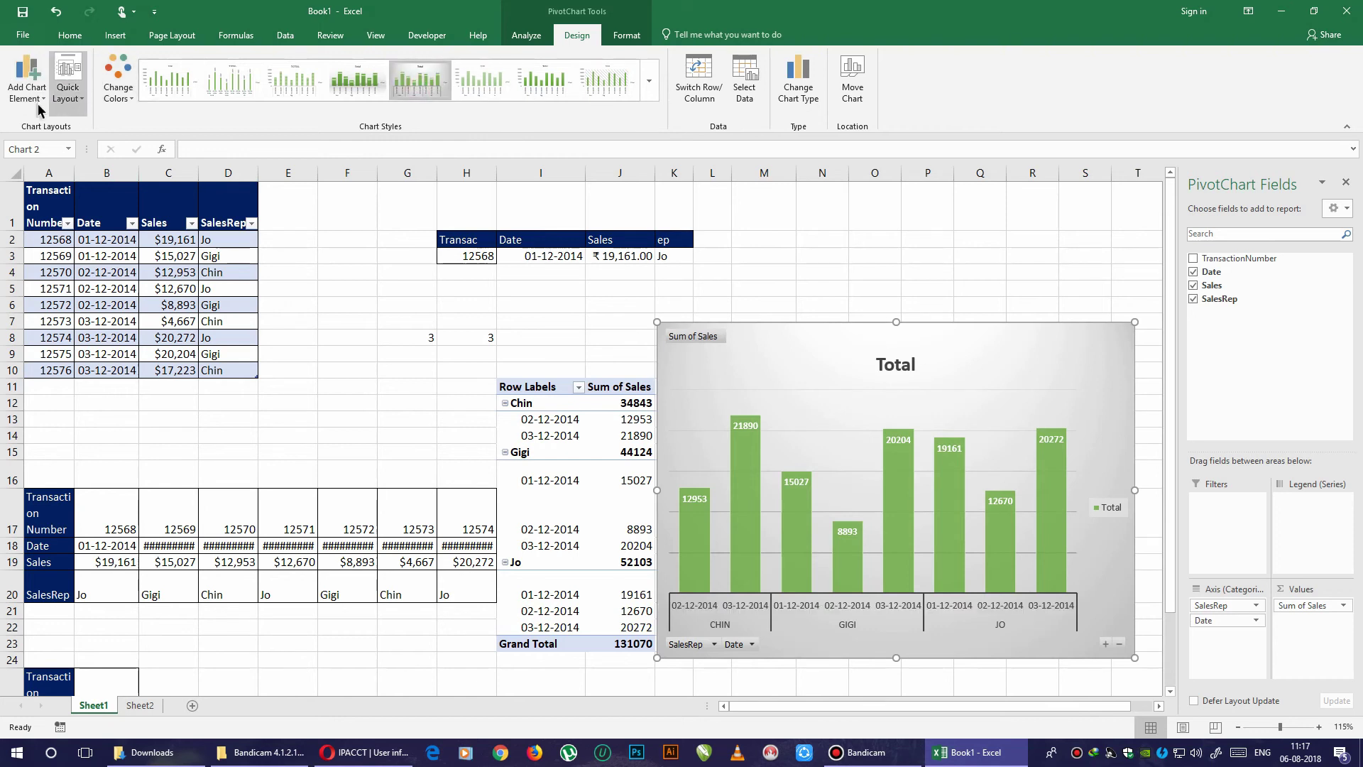
click(27, 84)
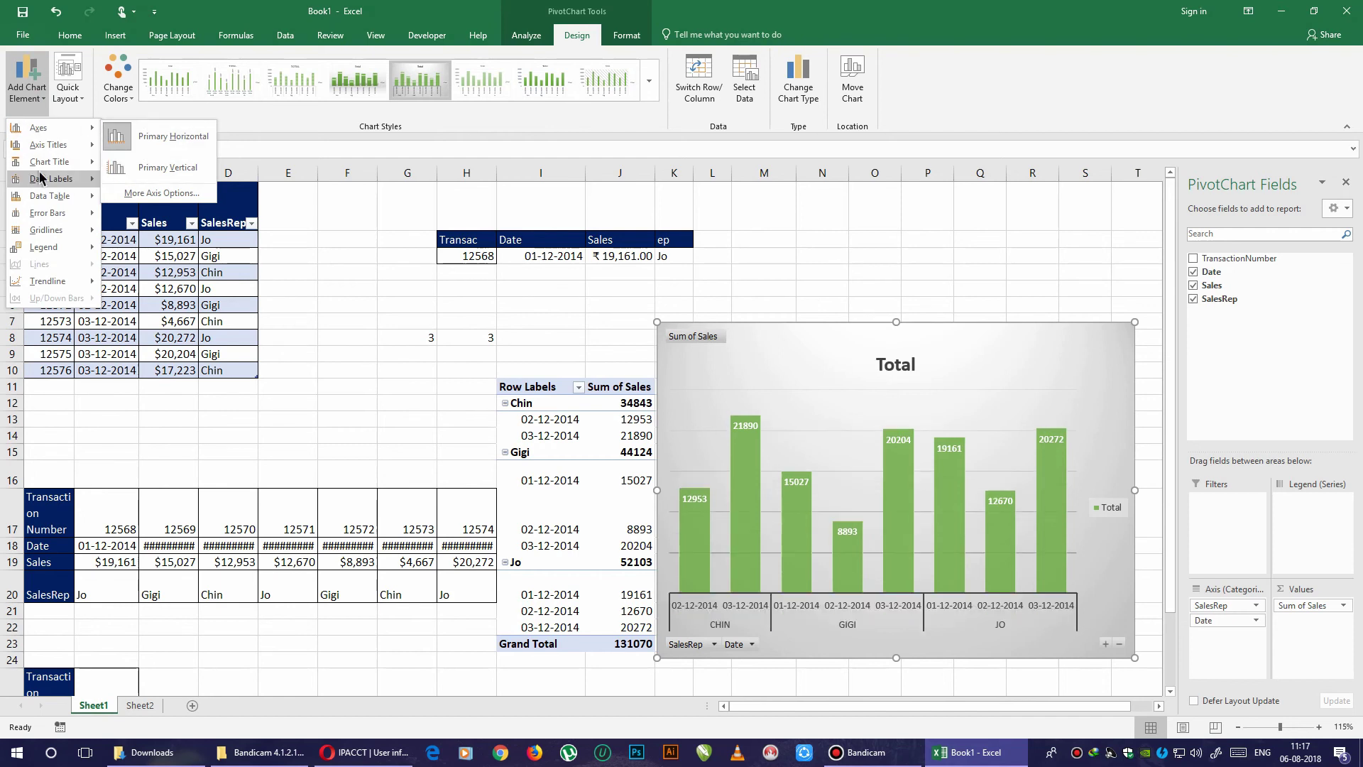
mouse_move(50, 179)
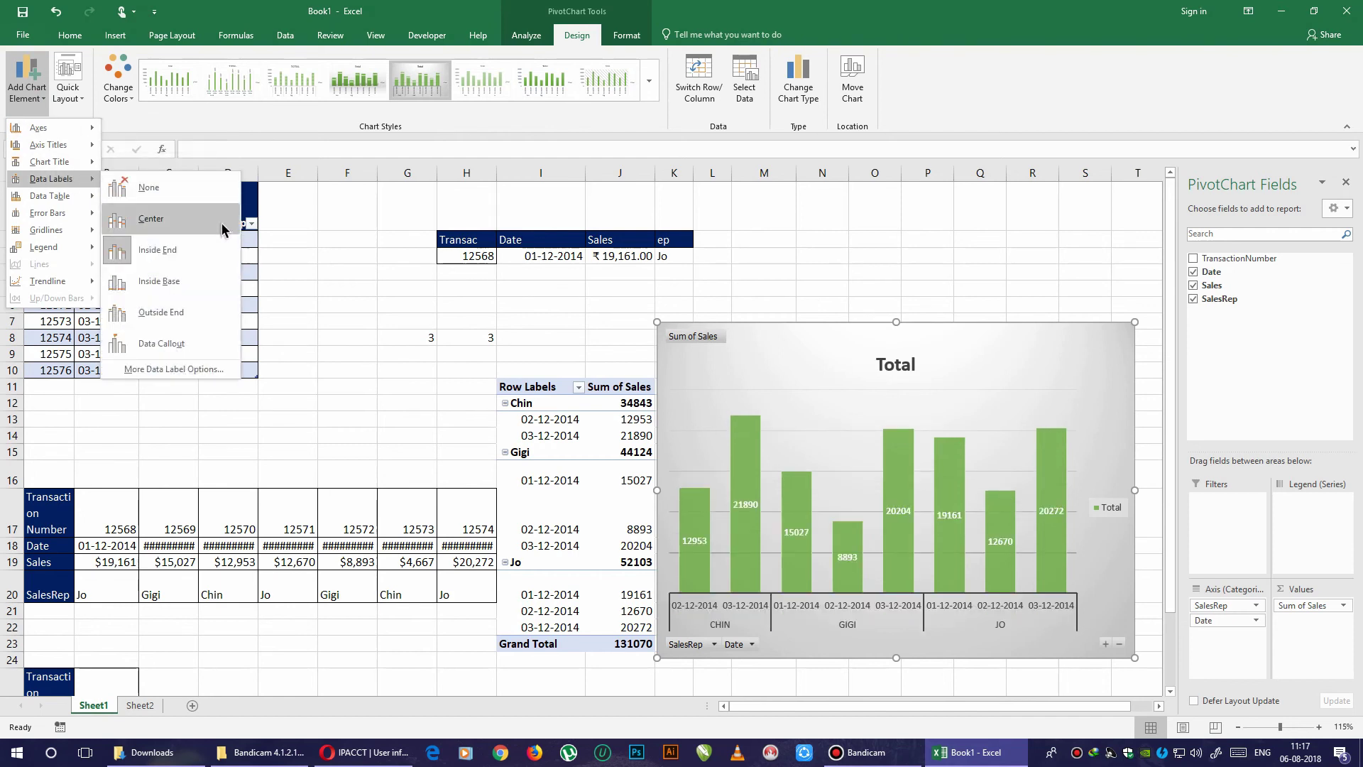
Add Data Callout labels to the PivotChart columns and place the legend at the top.
click(181, 342)
click(44, 99)
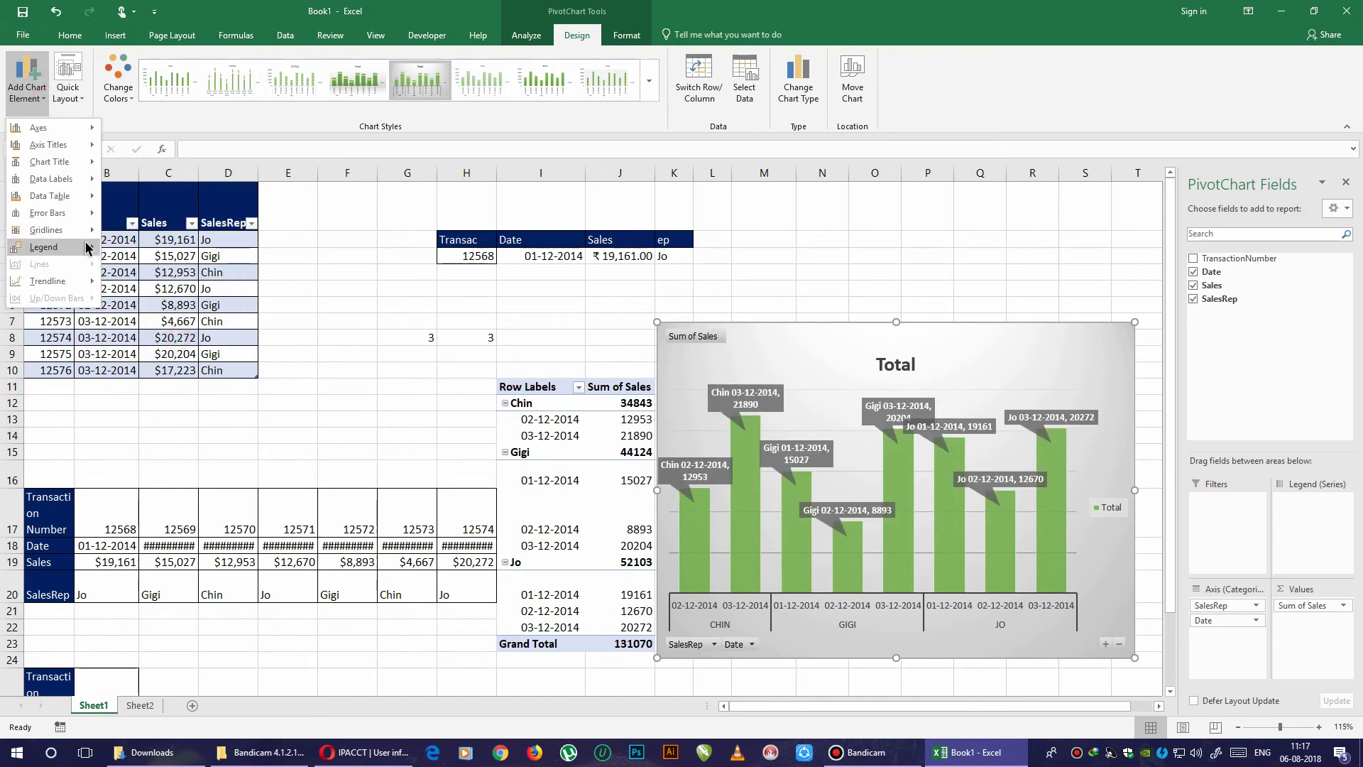
mouse_move(42, 245)
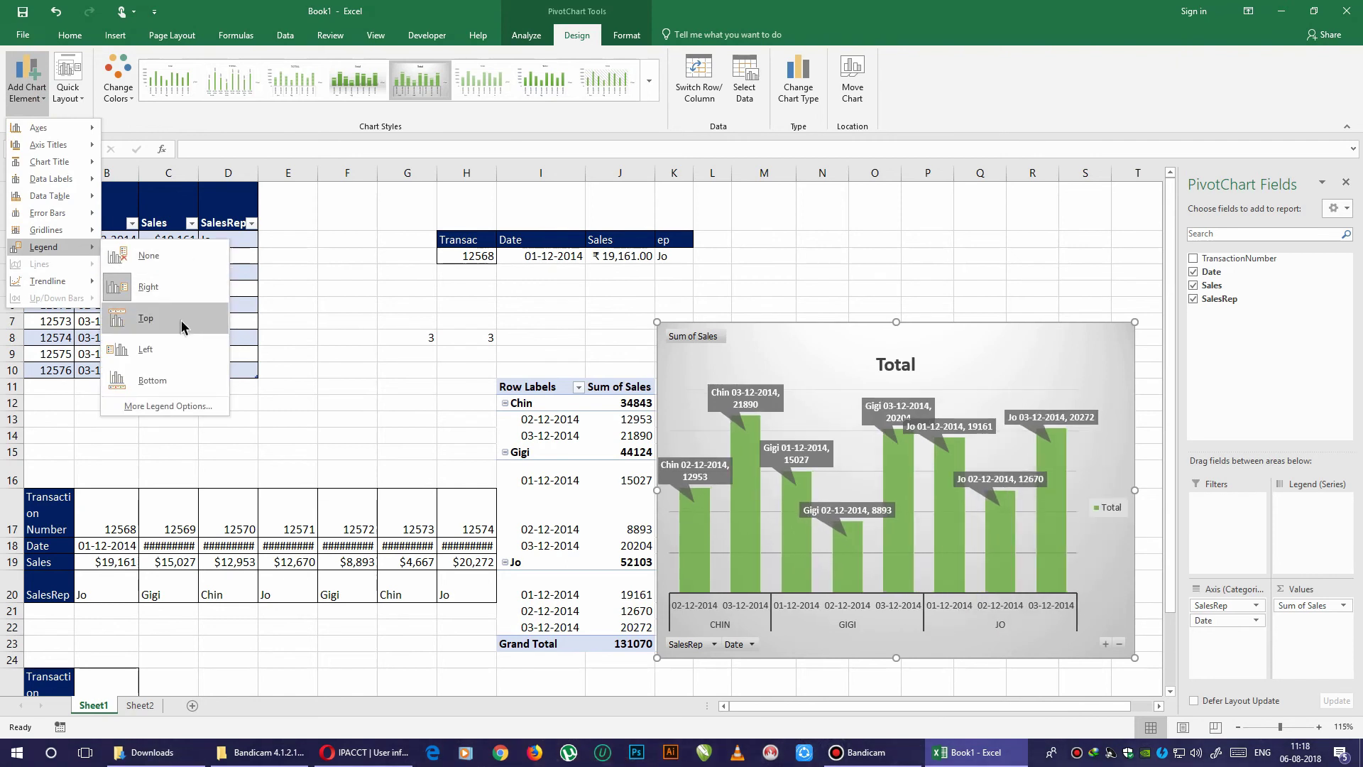
click(182, 334)
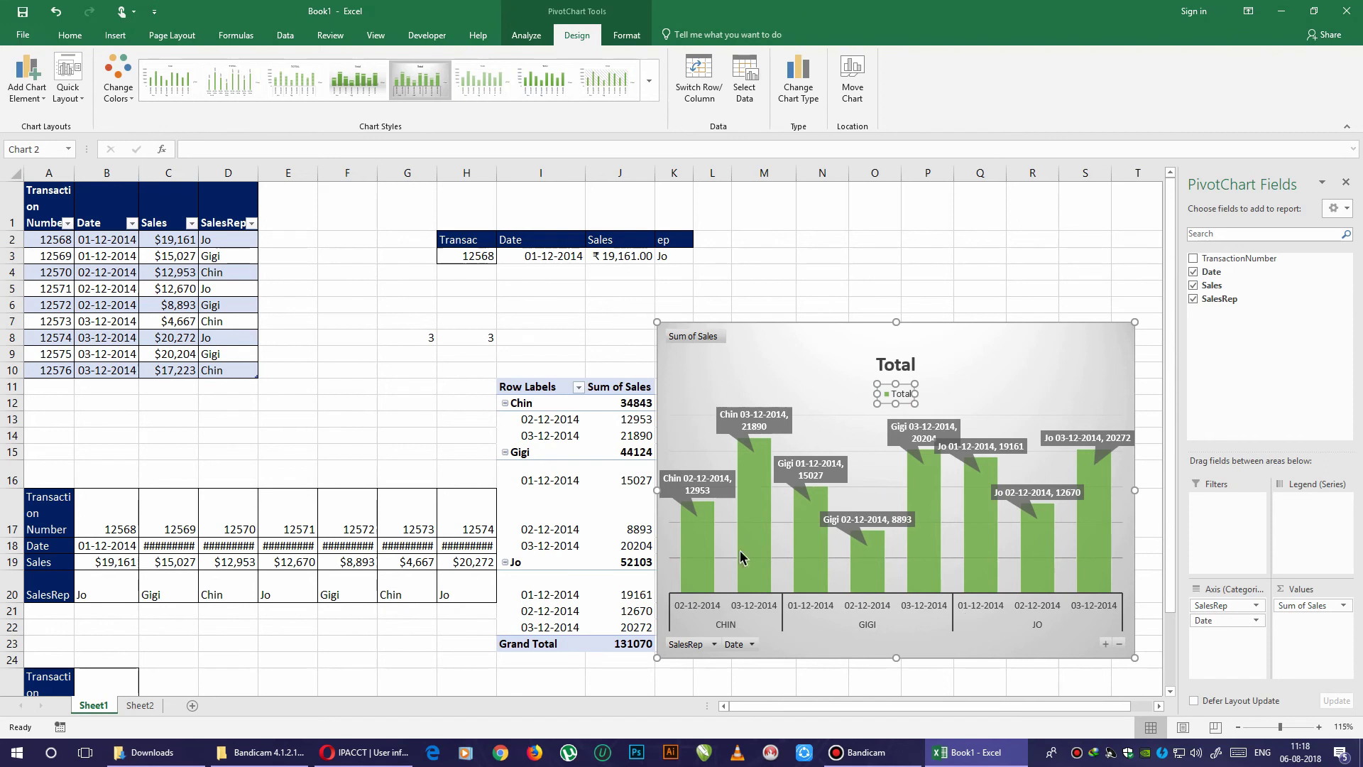
Add primary minor horizontal gridlines and a data table with legend keys.
click(26, 78)
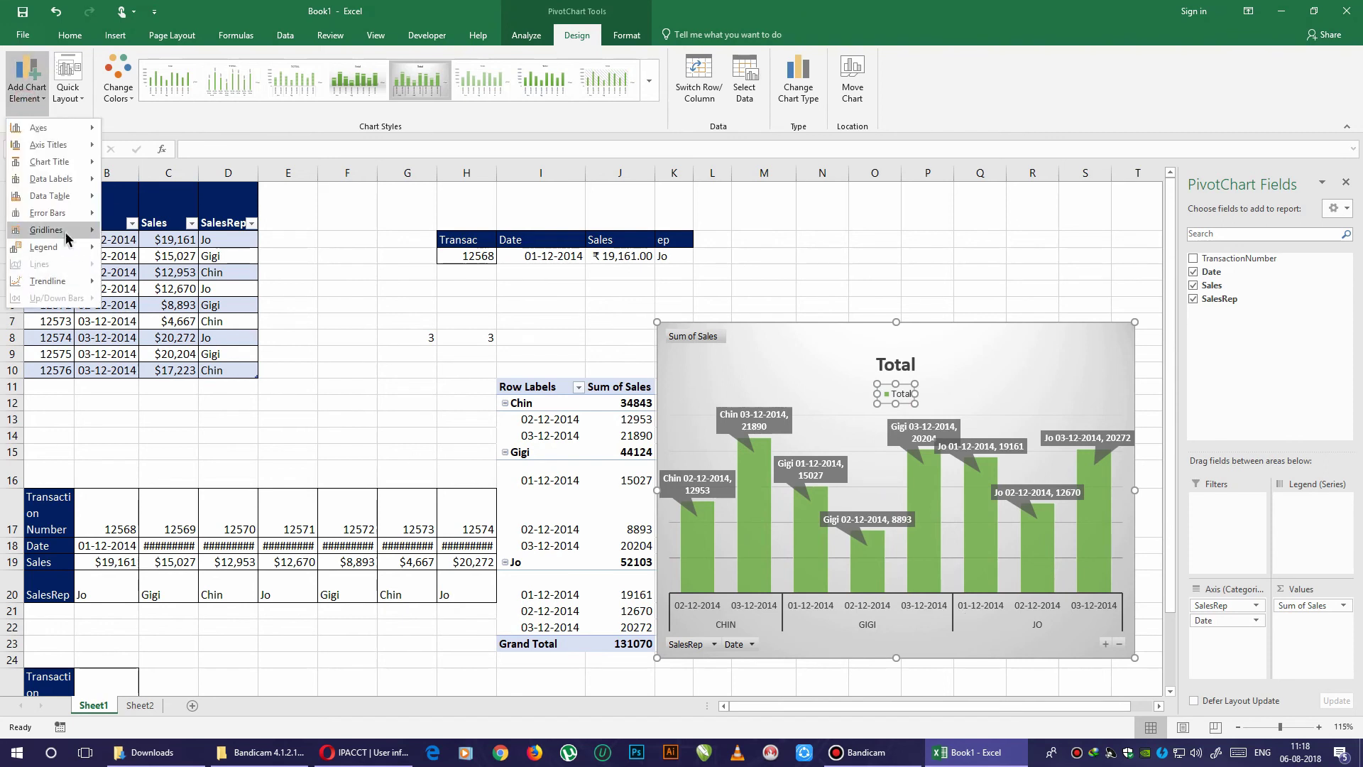
mouse_move(45, 230)
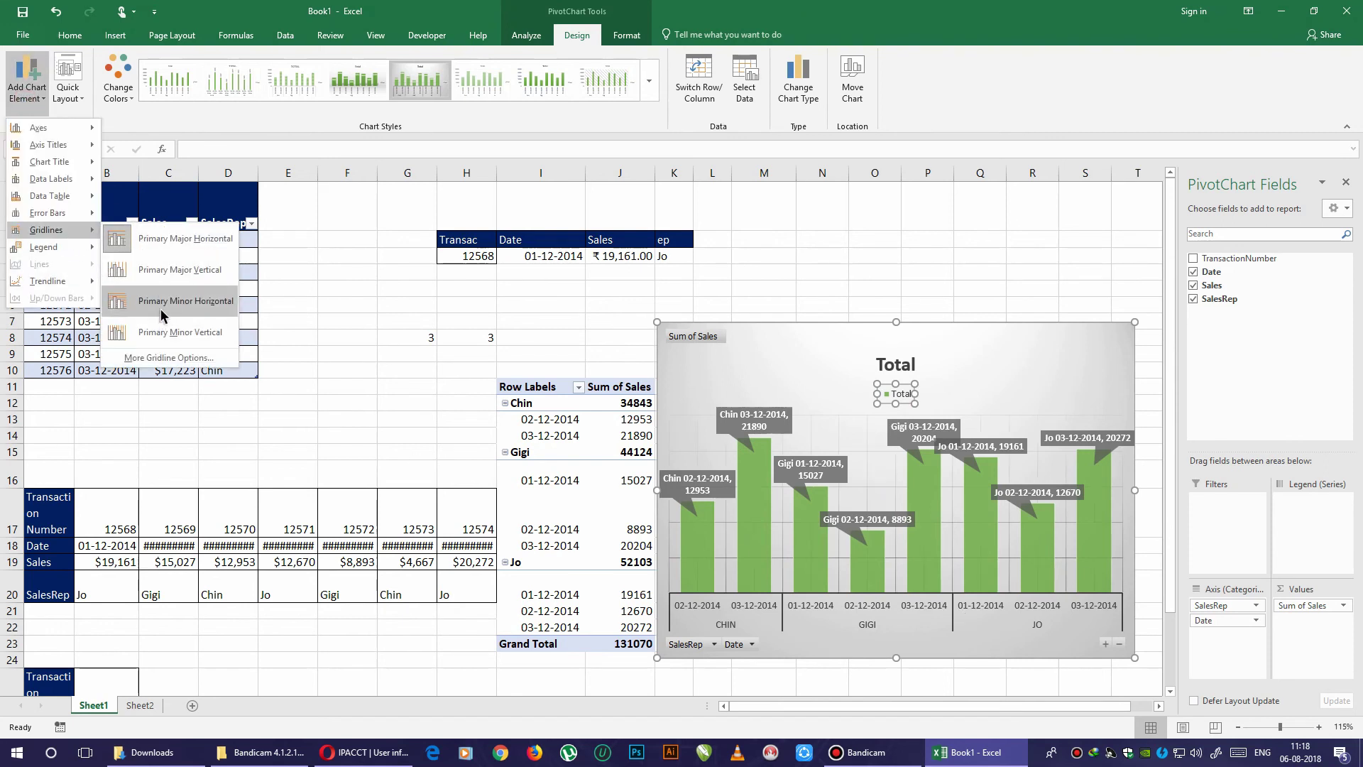
click(160, 303)
click(29, 89)
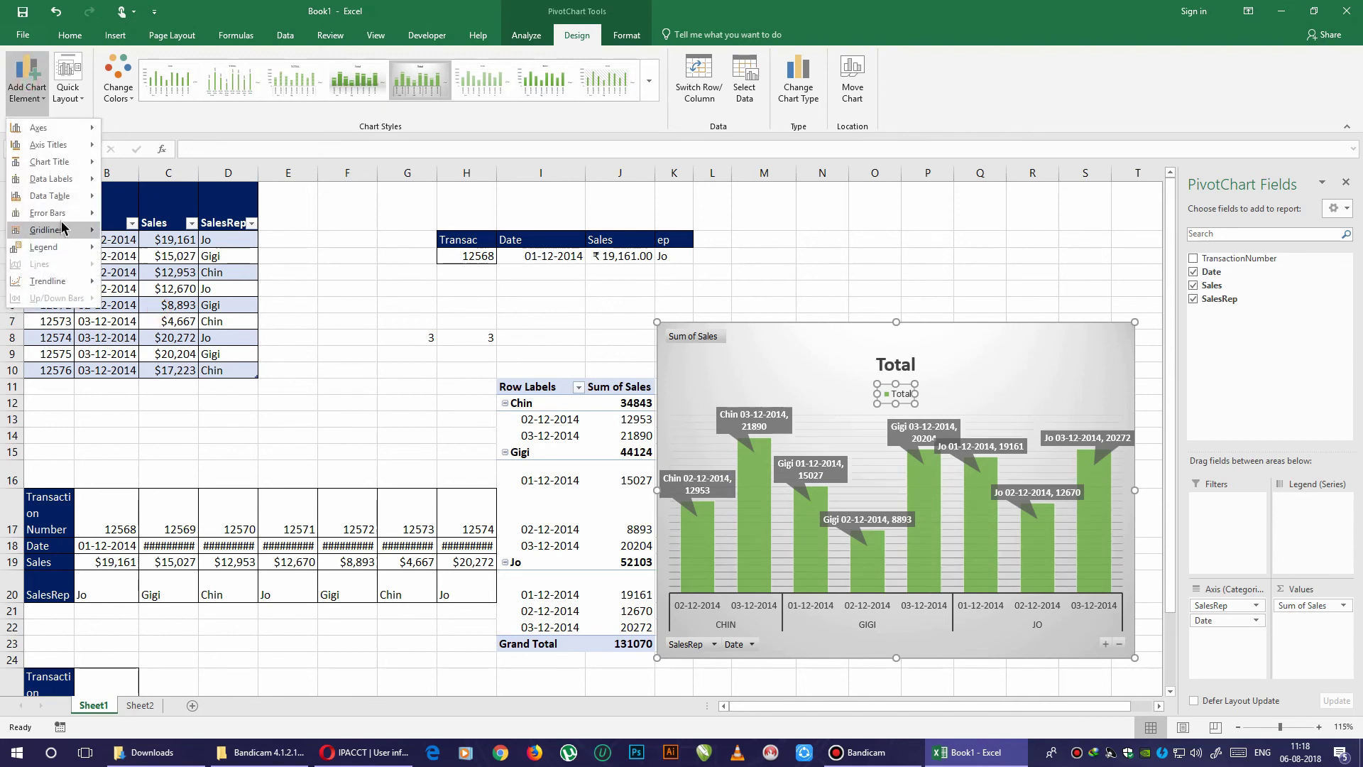
mouse_move(49, 196)
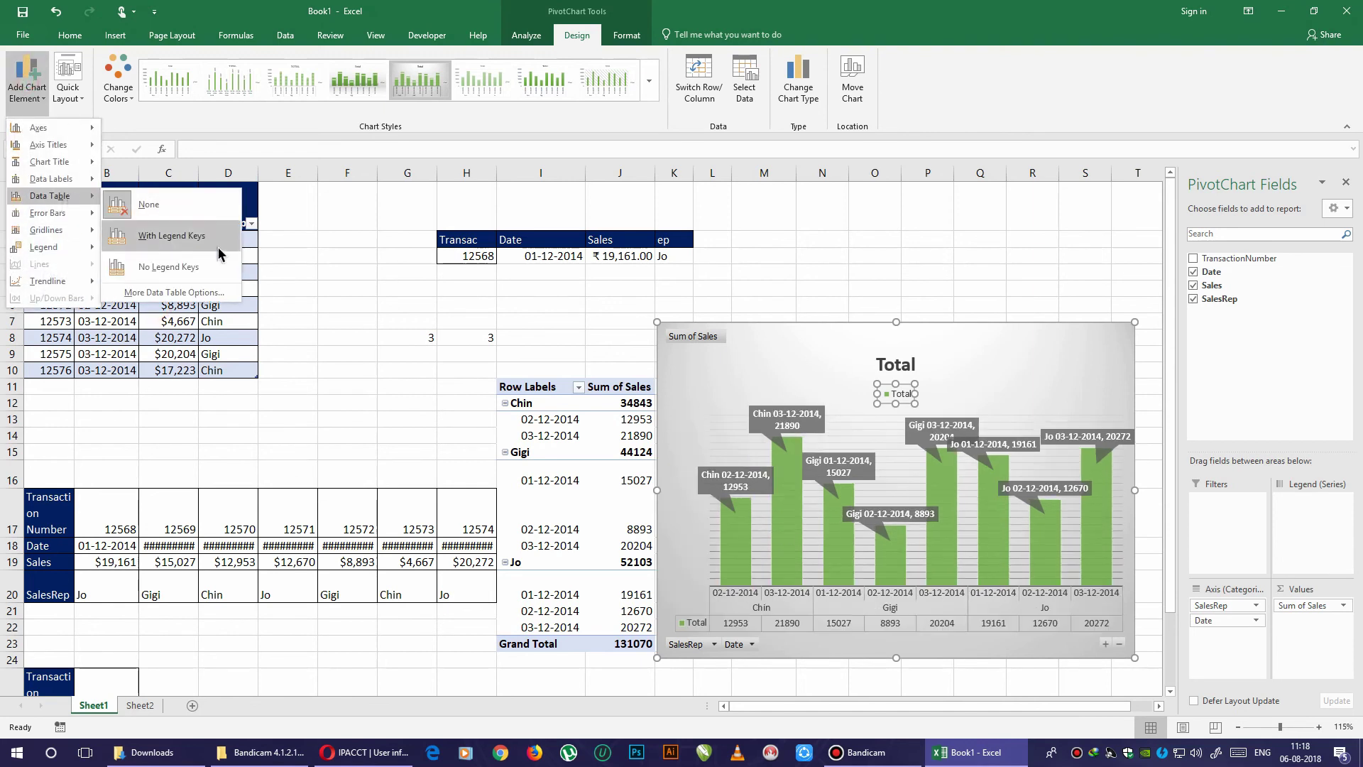
click(205, 236)
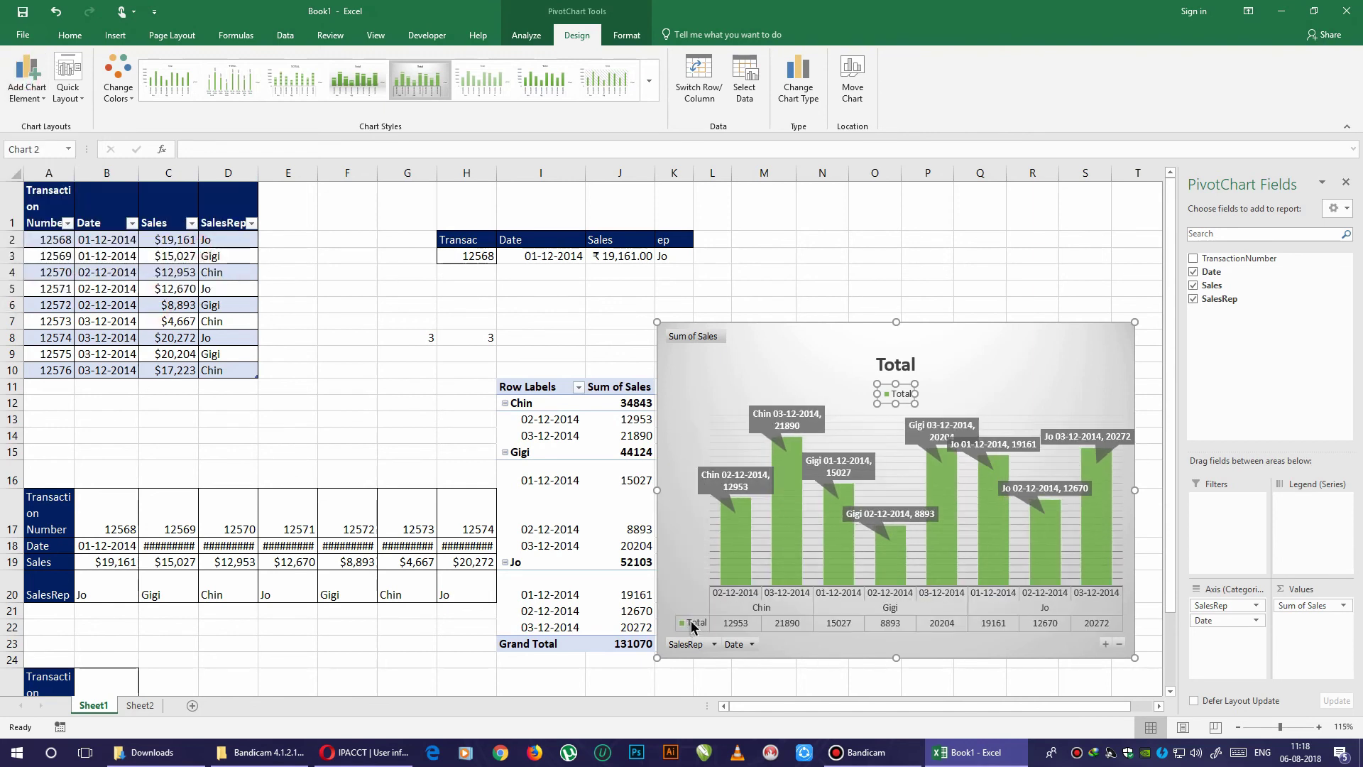
click(15, 110)
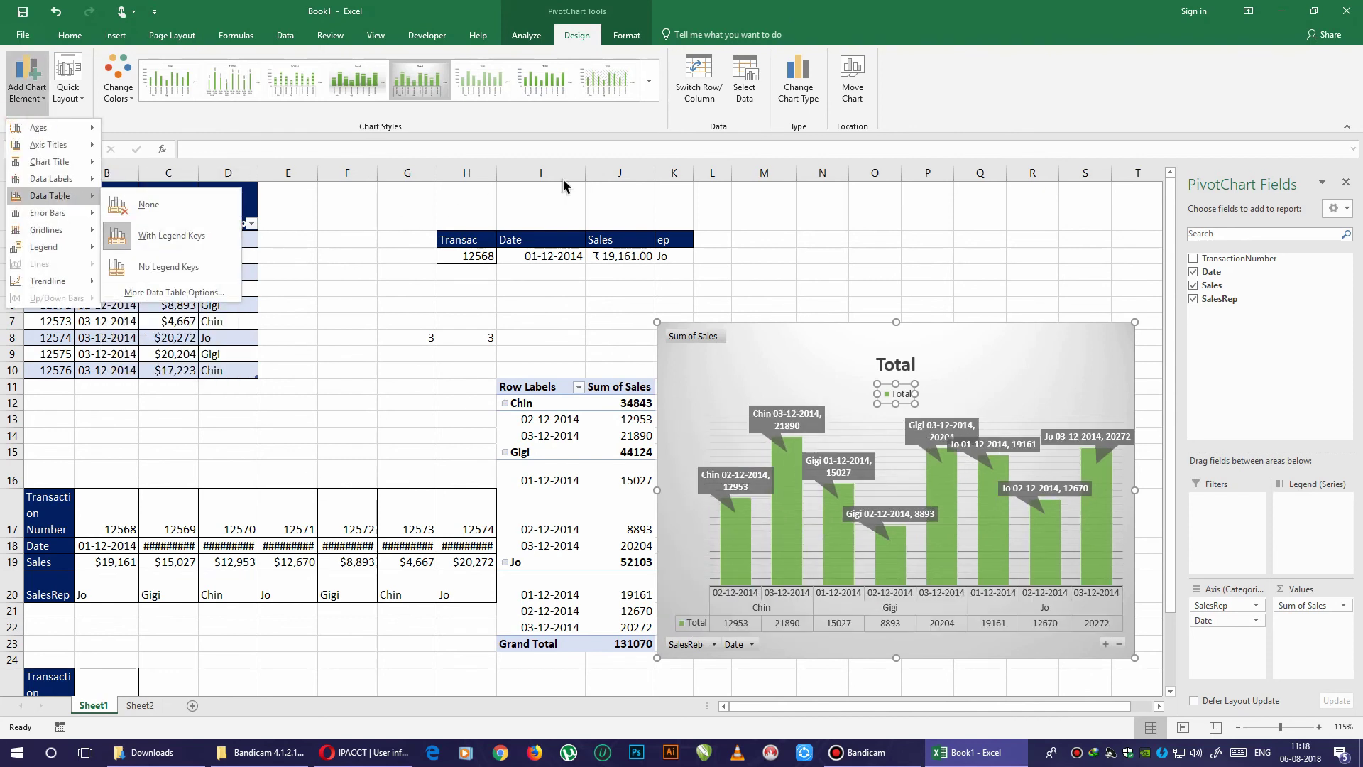
click(1106, 8)
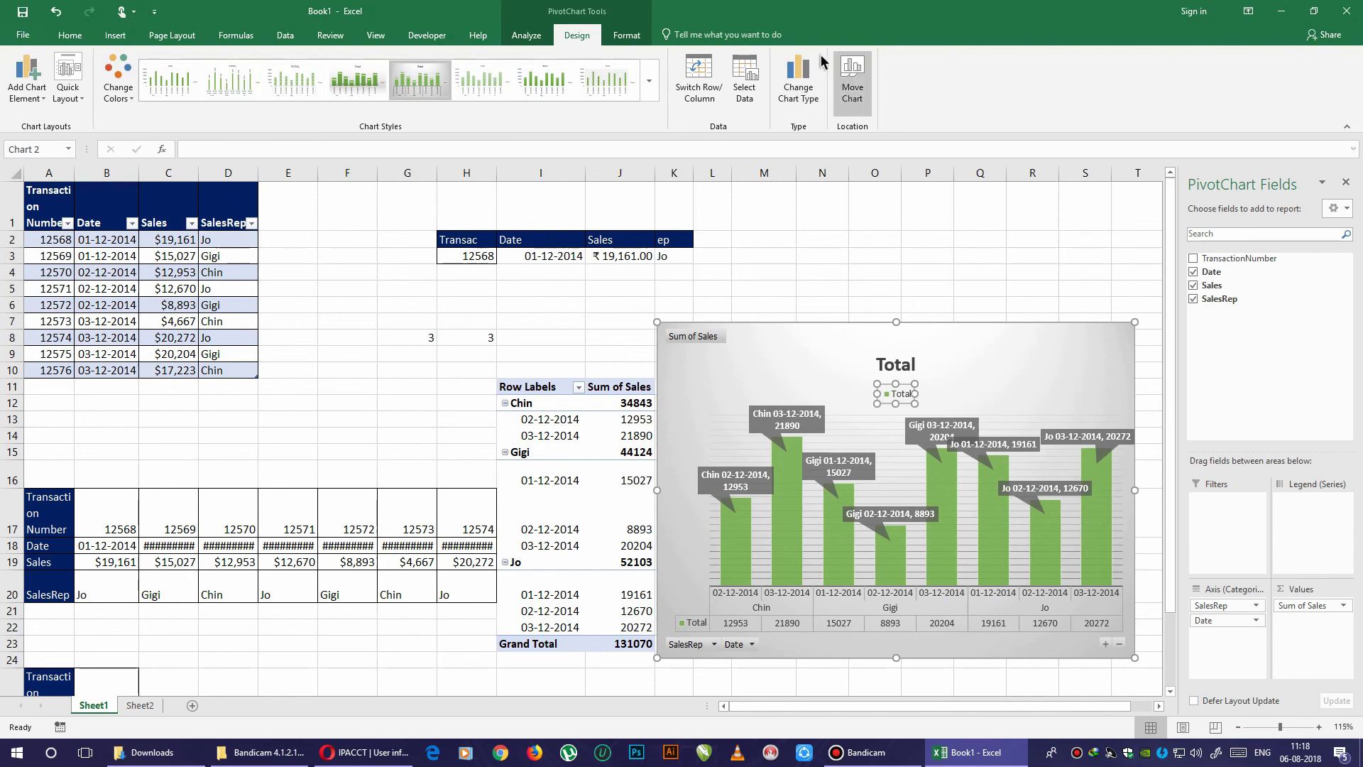
Change the PivotChart type to Pie.
click(806, 90)
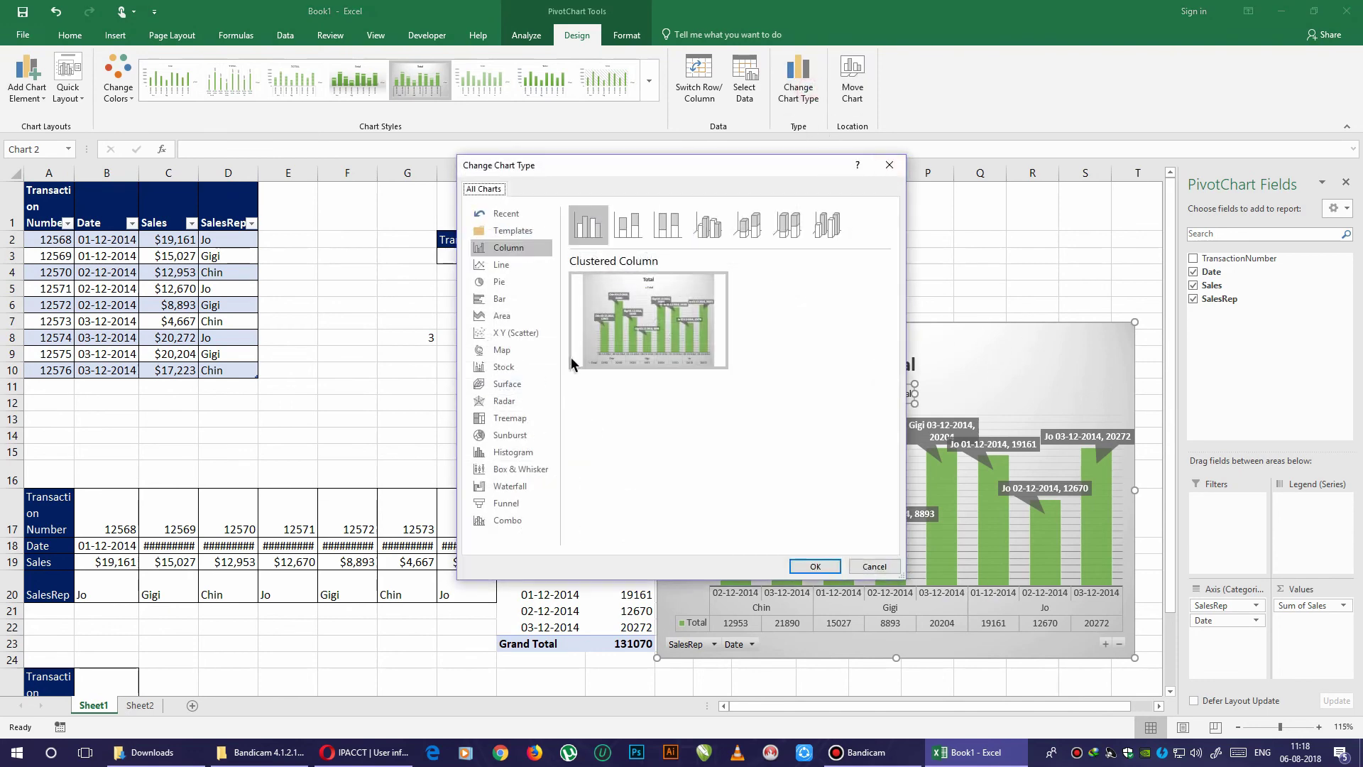
click(502, 282)
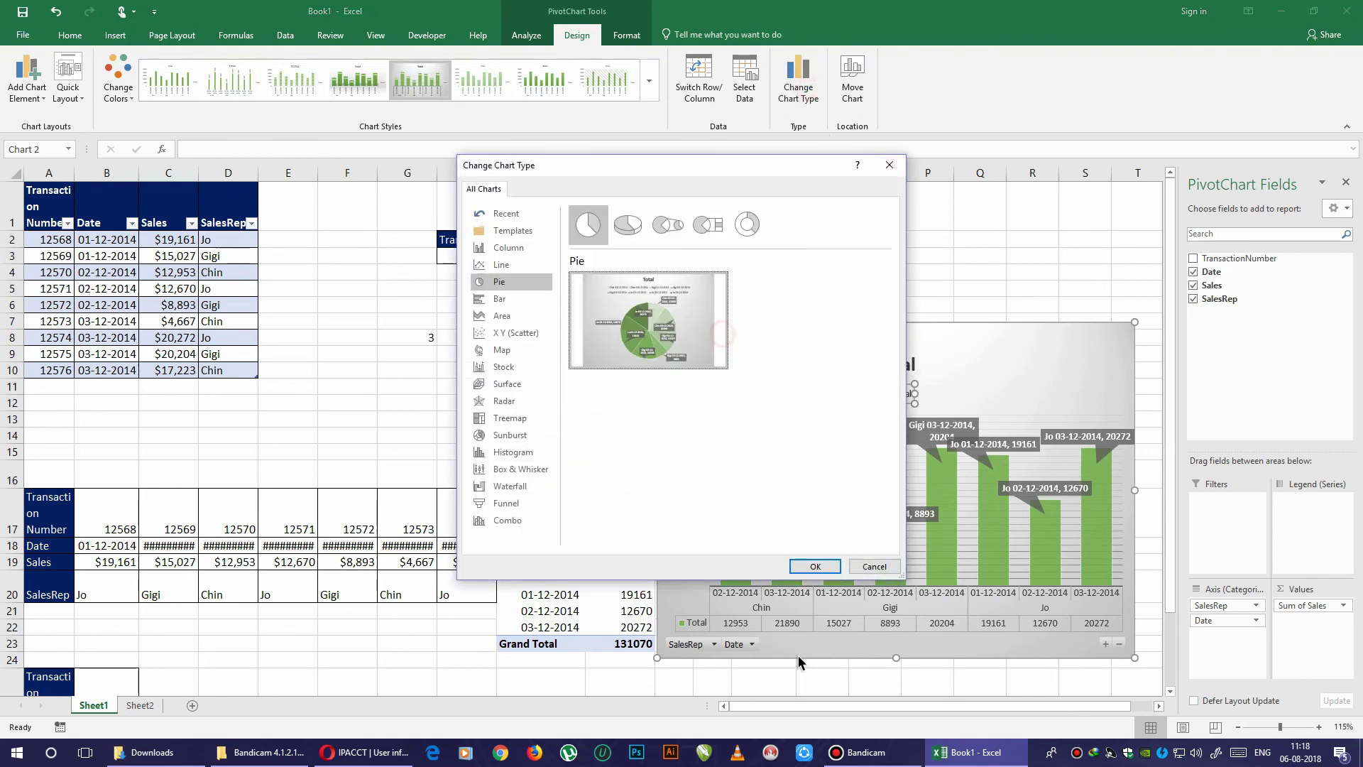
click(502, 315)
click(506, 333)
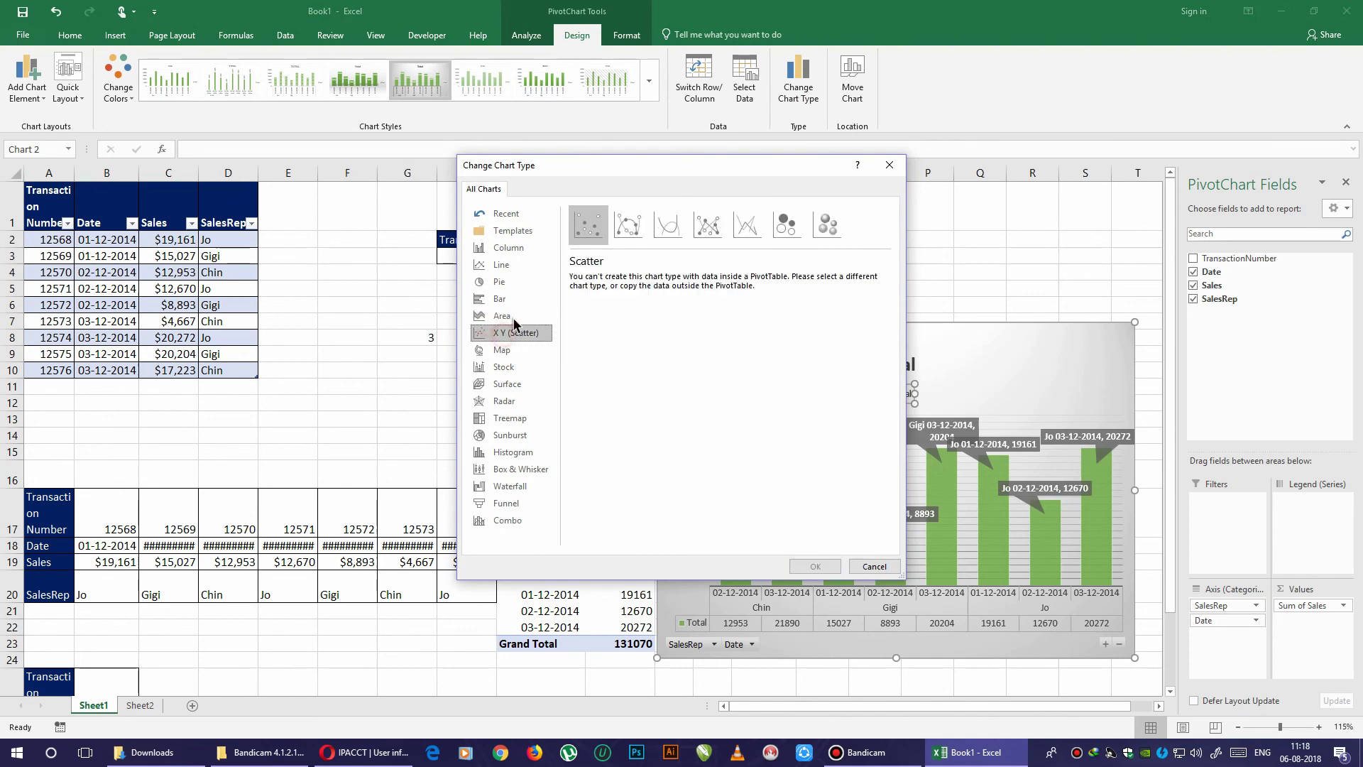
click(517, 299)
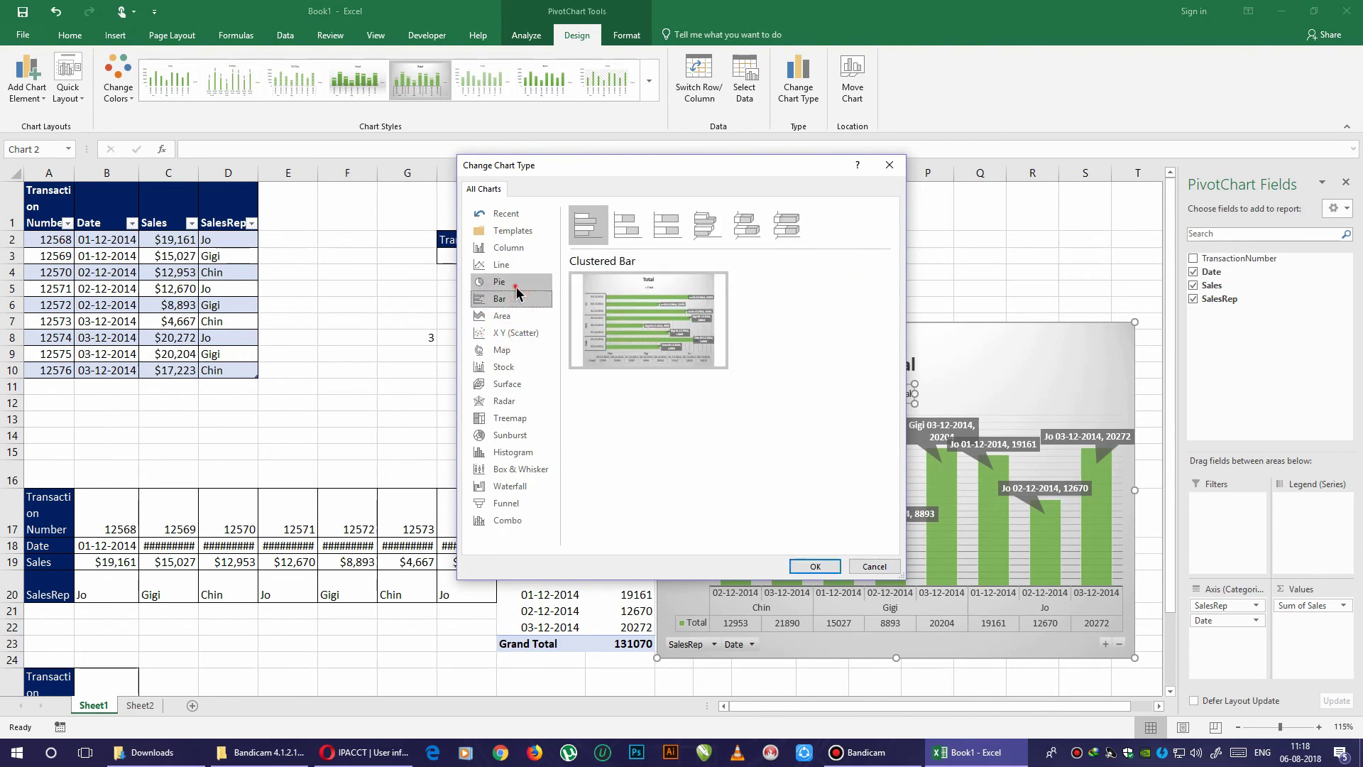
click(516, 287)
click(814, 565)
Add Data Callout labels to the pie slices showing rep, date and percentage.
scroll(865, 469, down, 3)
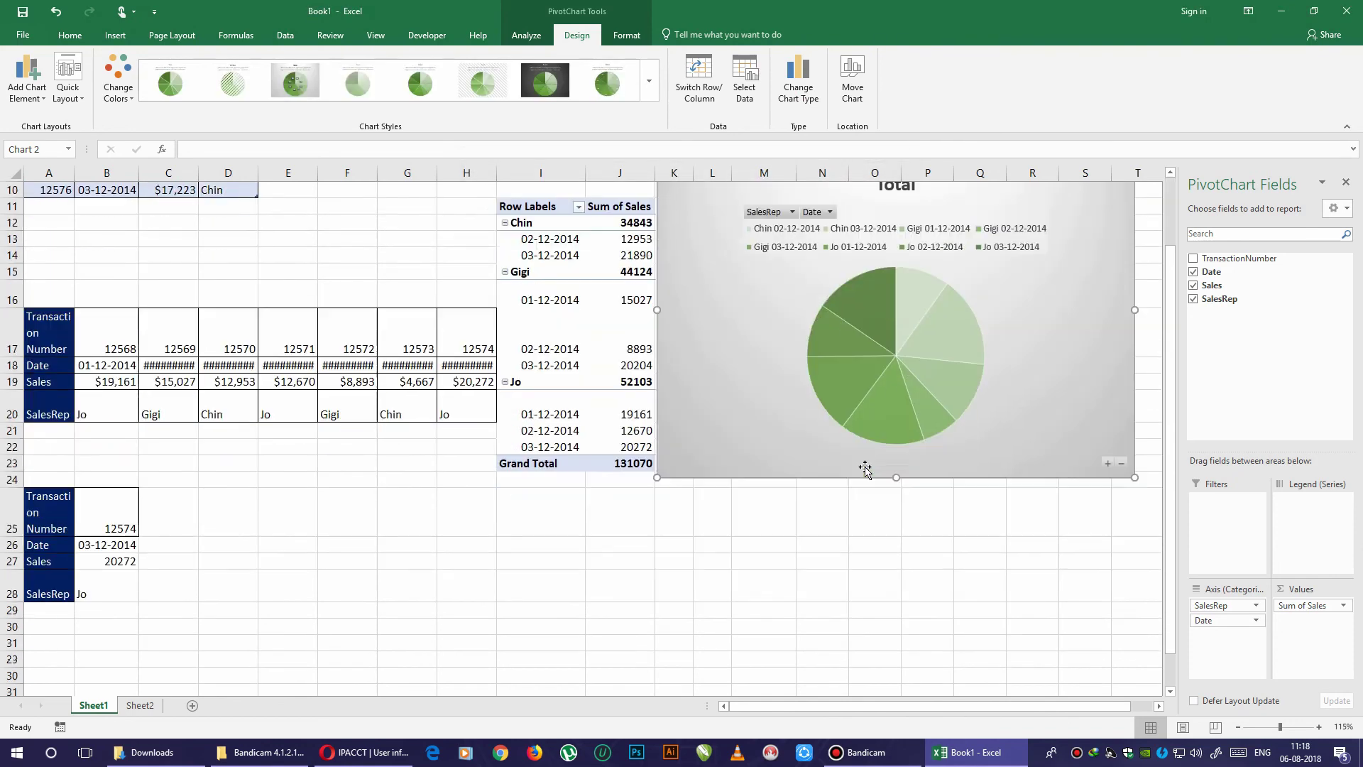
scroll(865, 468, up, 3)
click(892, 483)
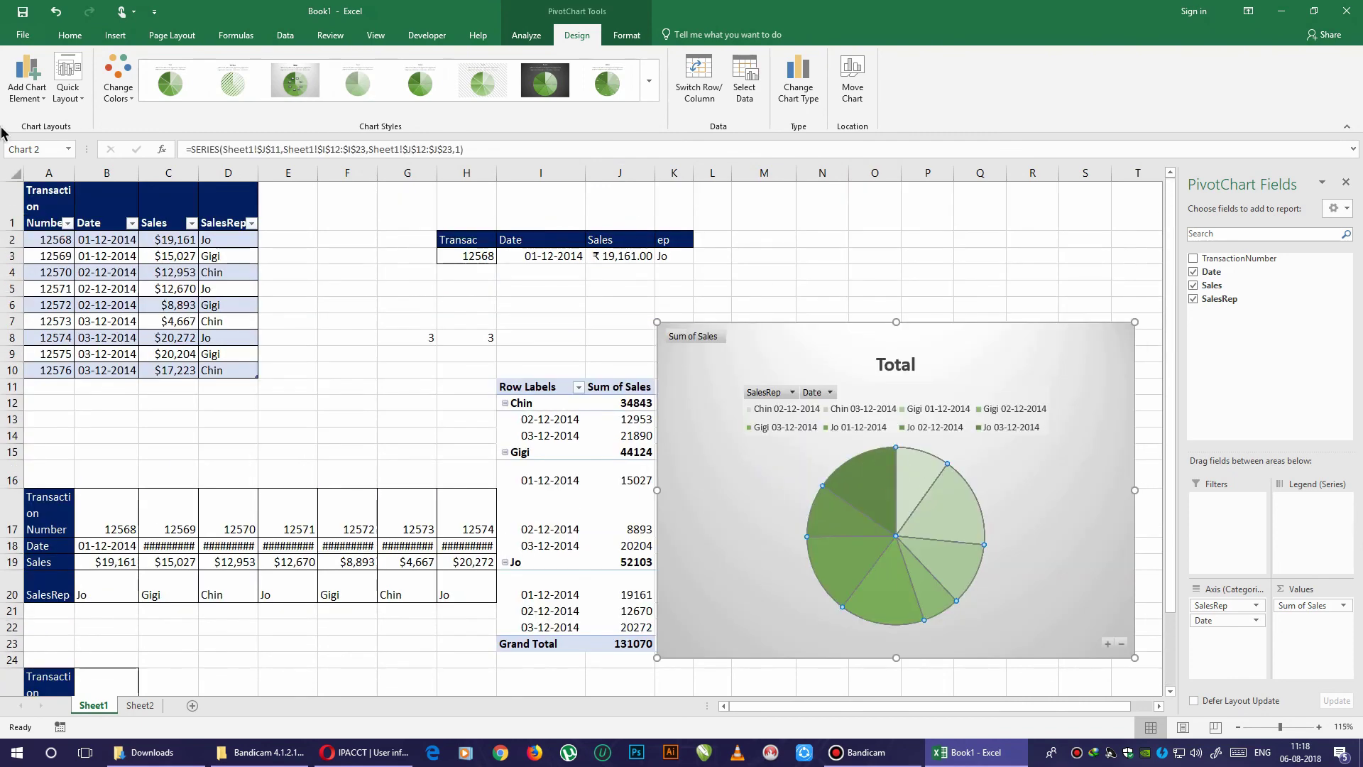
click(26, 78)
mouse_move(51, 144)
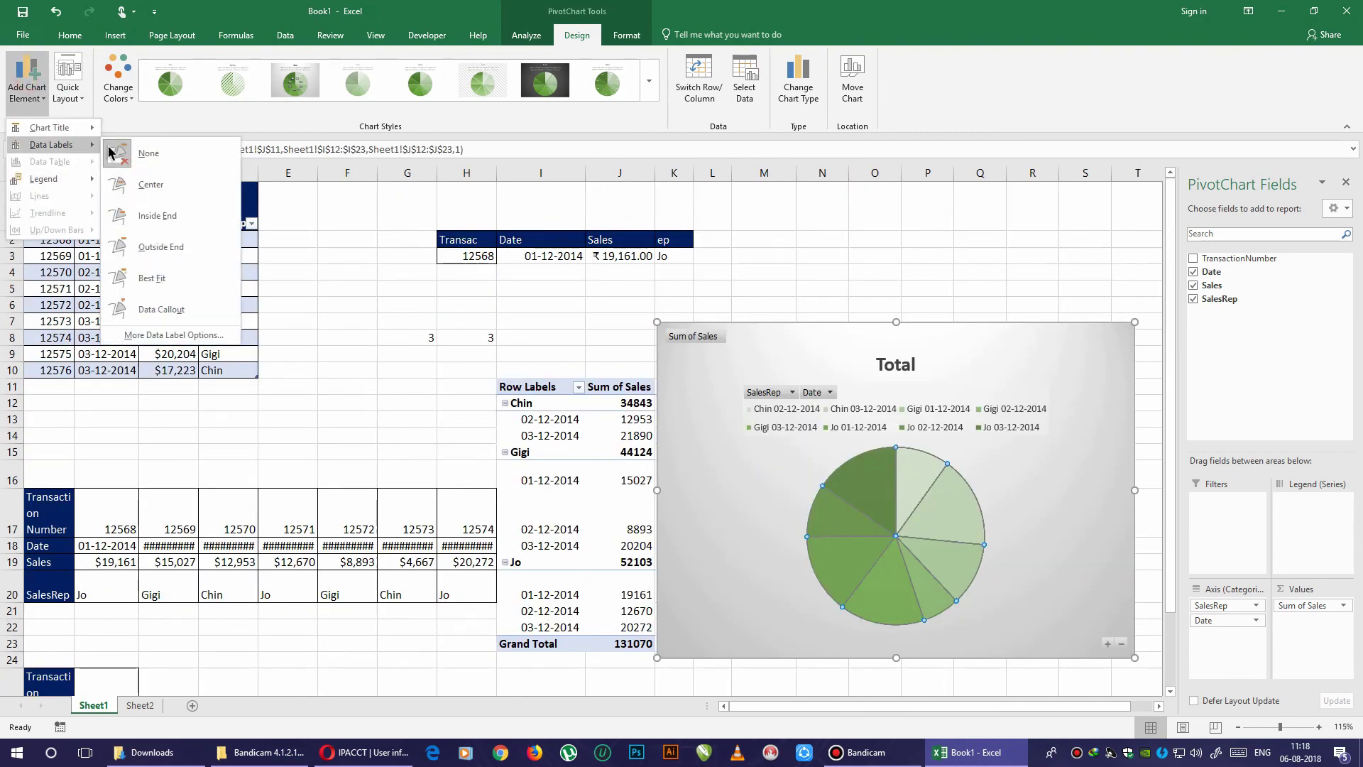
click(198, 312)
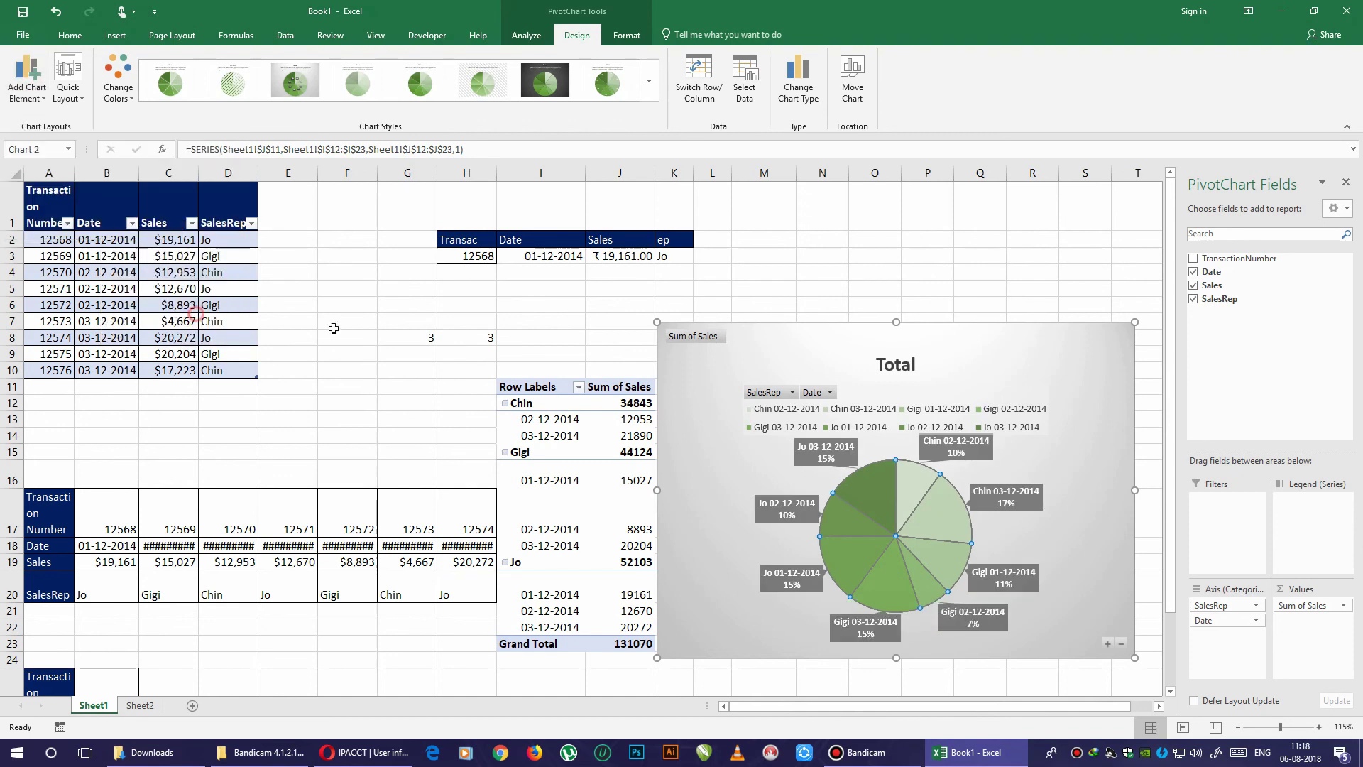
click(839, 455)
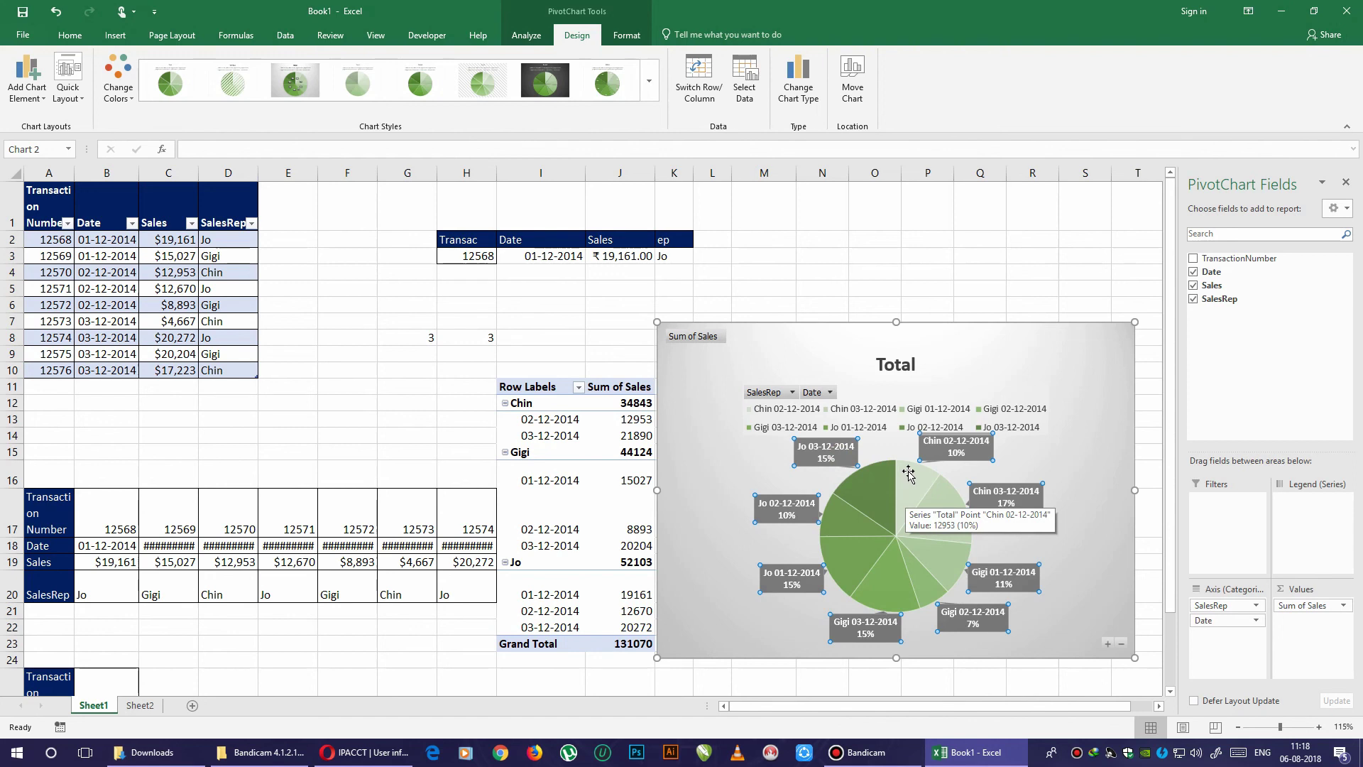
Move the pie chart slightly up, then select cells G9 to G10 on the worksheet.
drag(1019, 344, 1017, 304)
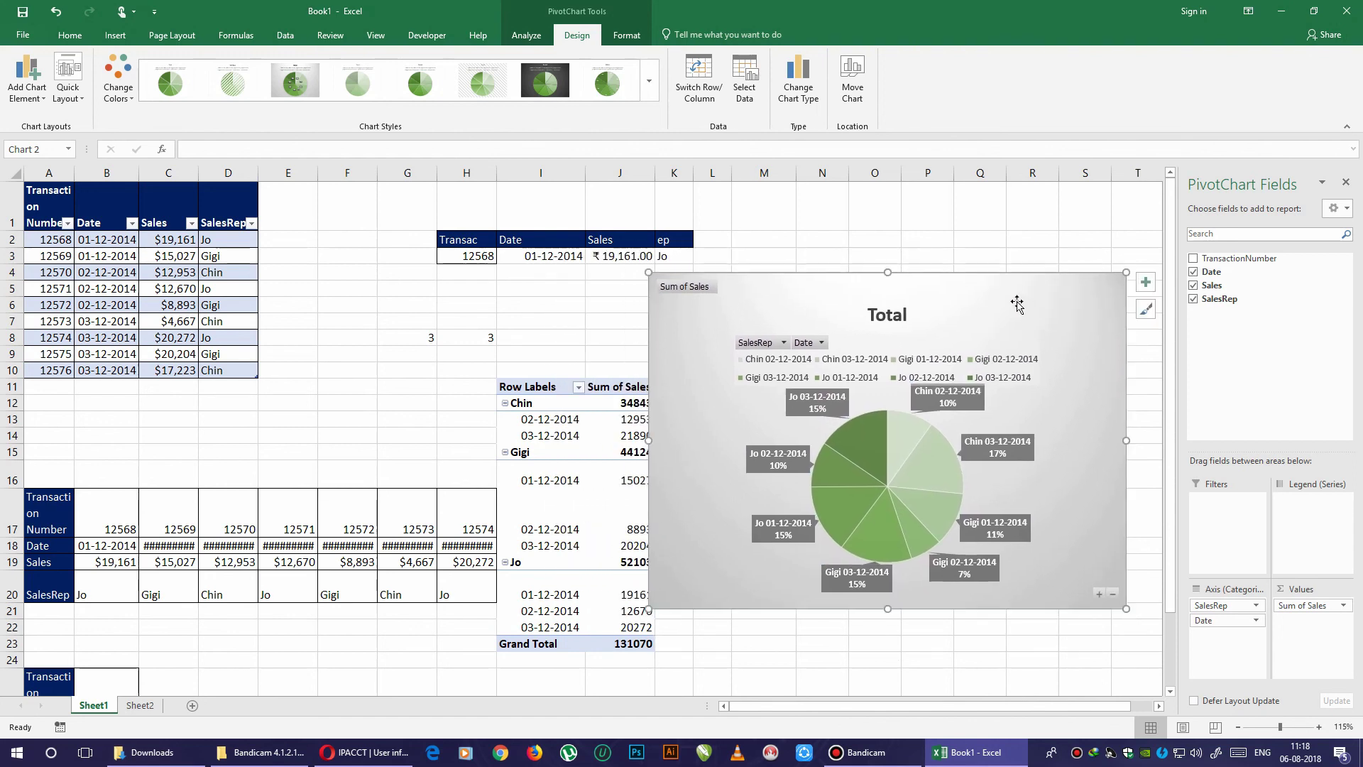
click(964, 231)
drag(407, 370, 407, 353)
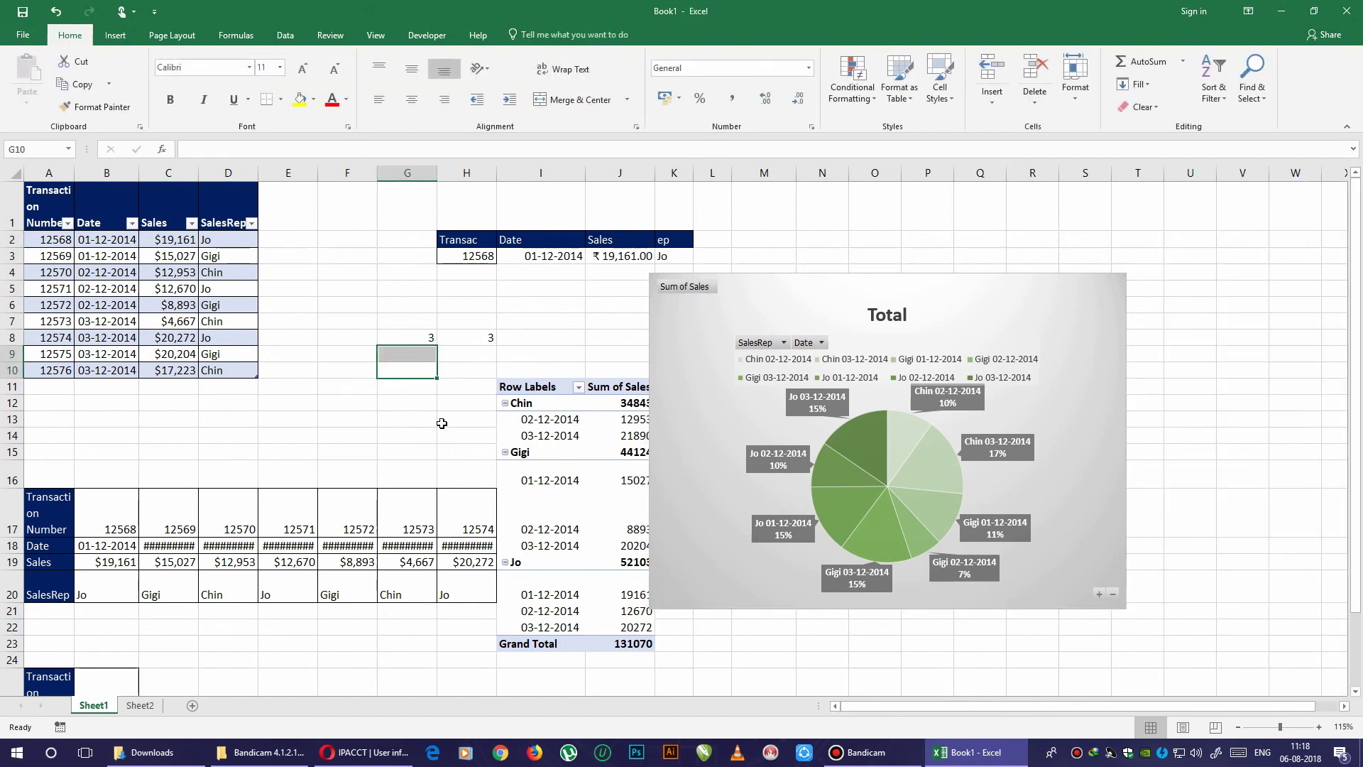
drag(311, 307, 518, 354)
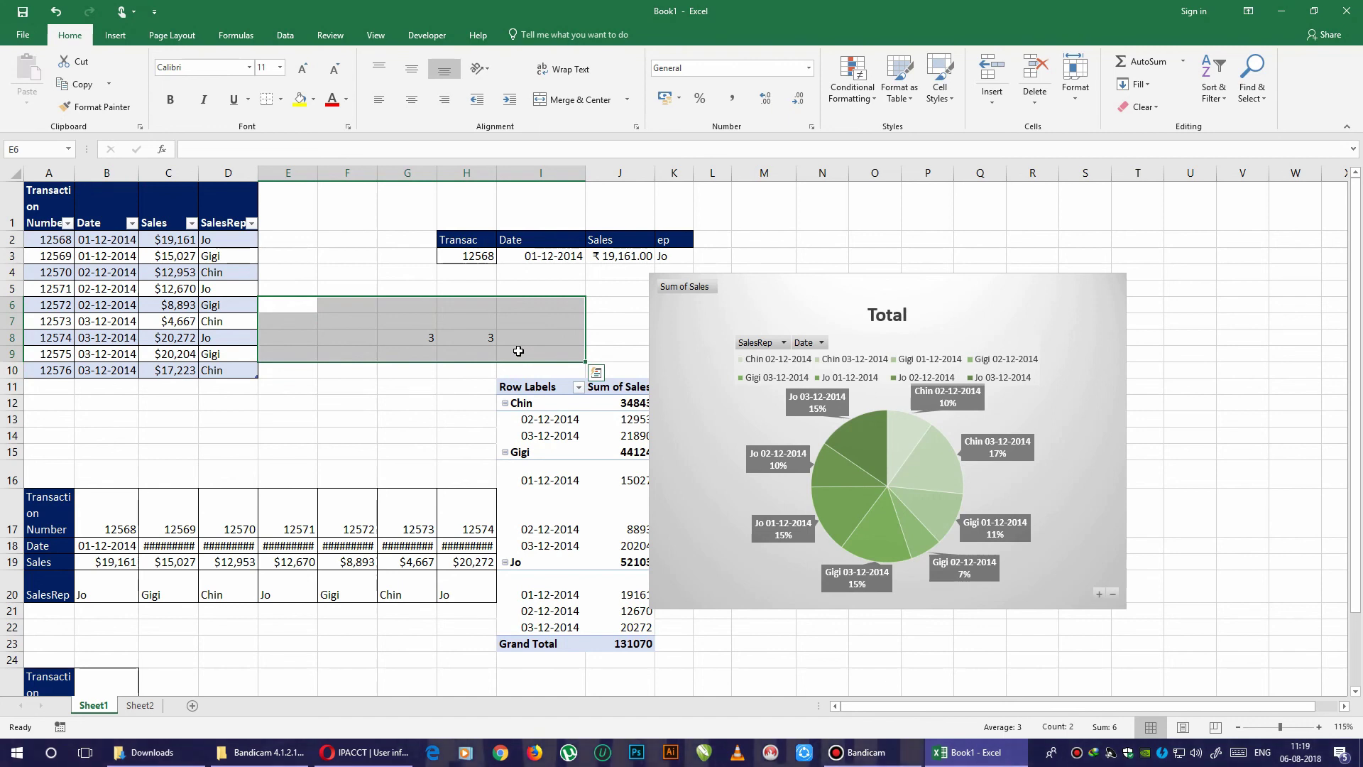
click(453, 337)
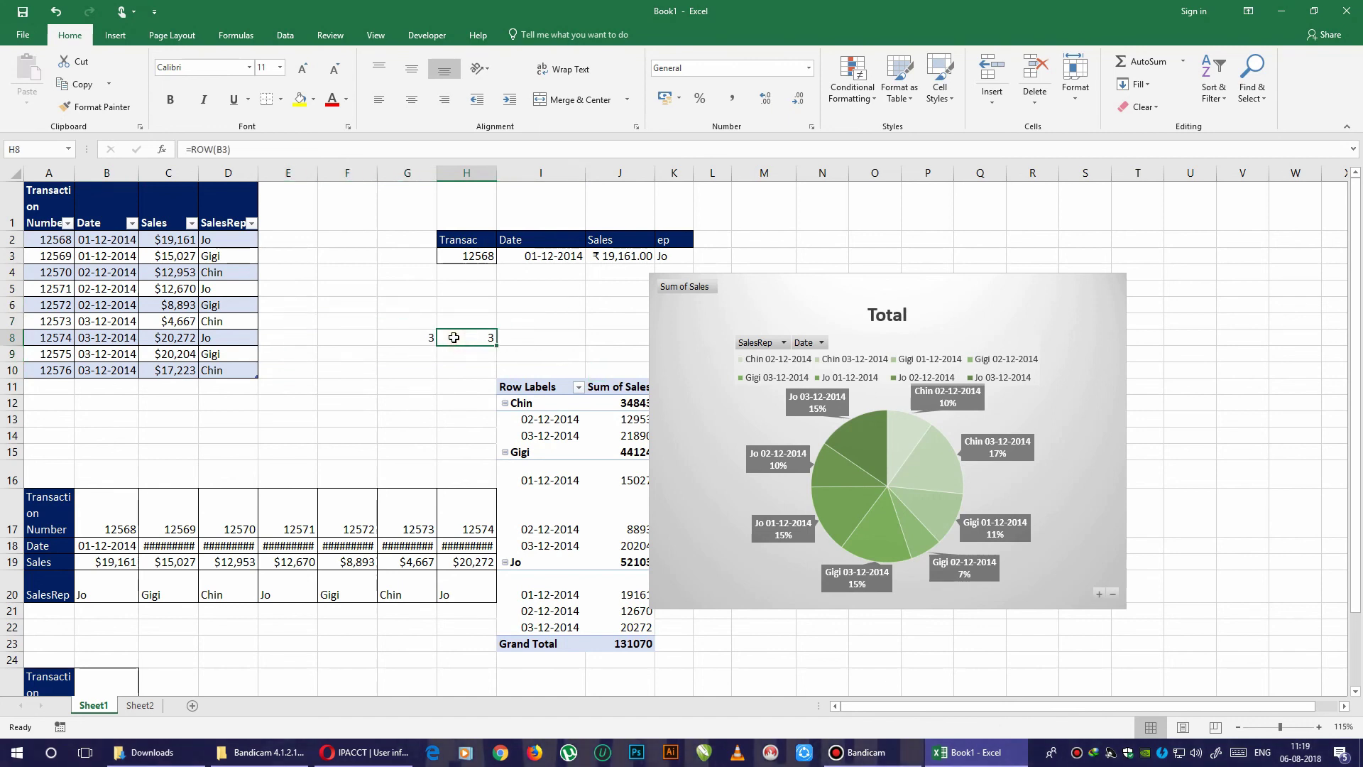
drag(401, 282, 529, 355)
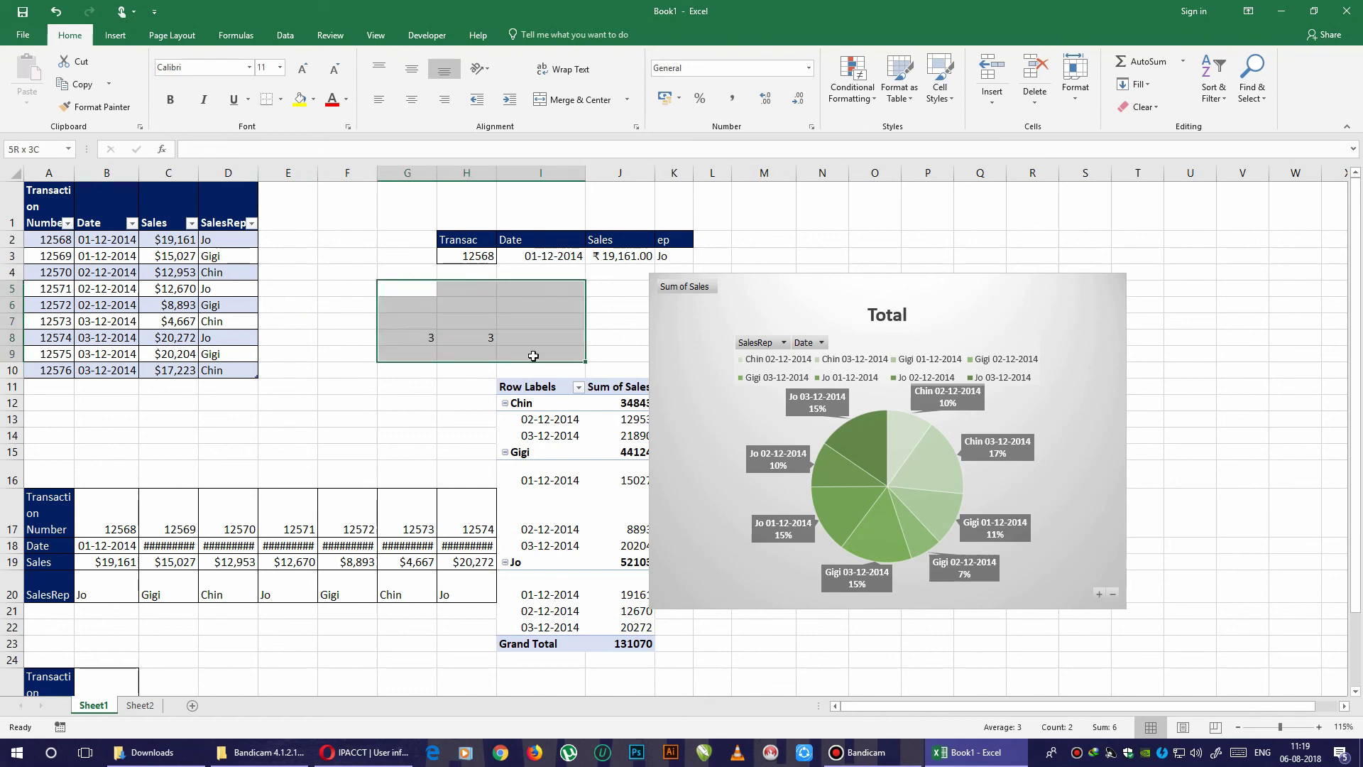
click(115, 35)
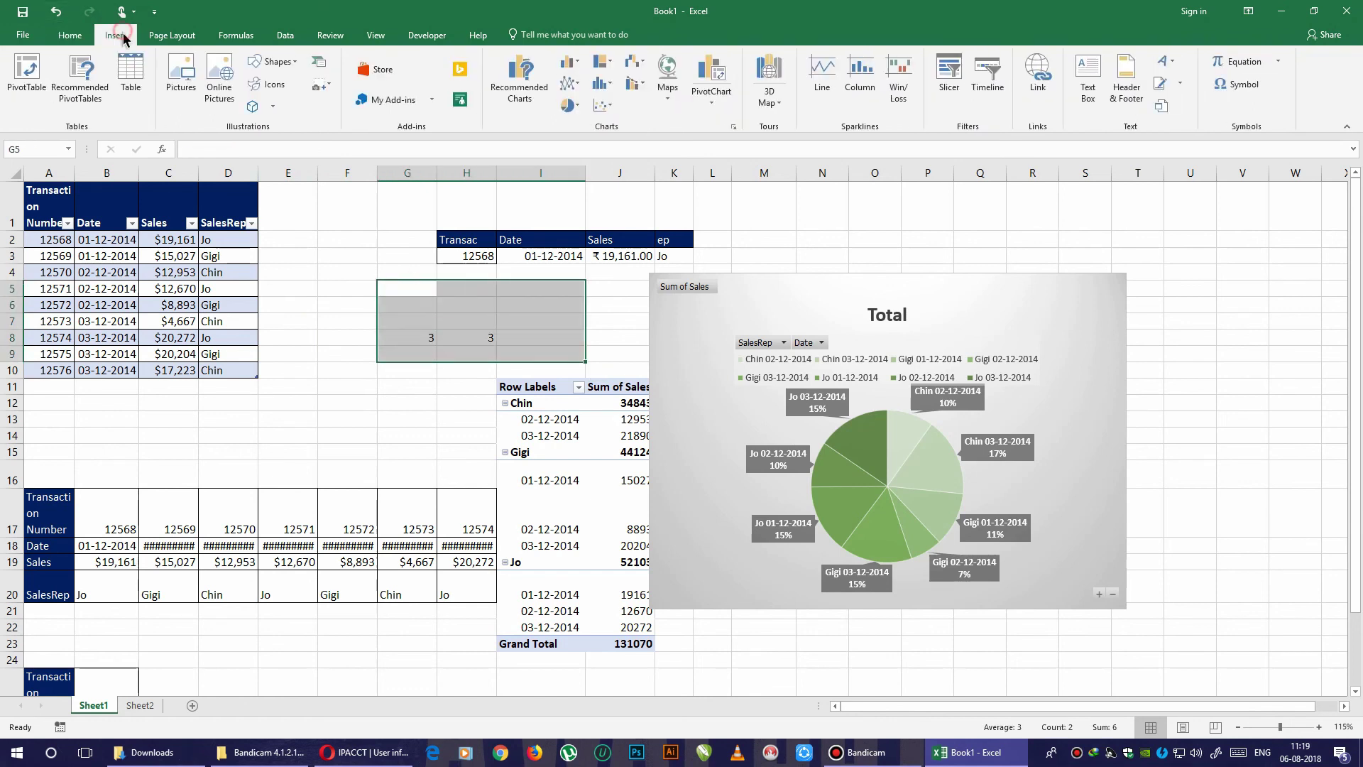
click(235, 35)
click(190, 36)
click(235, 35)
click(285, 34)
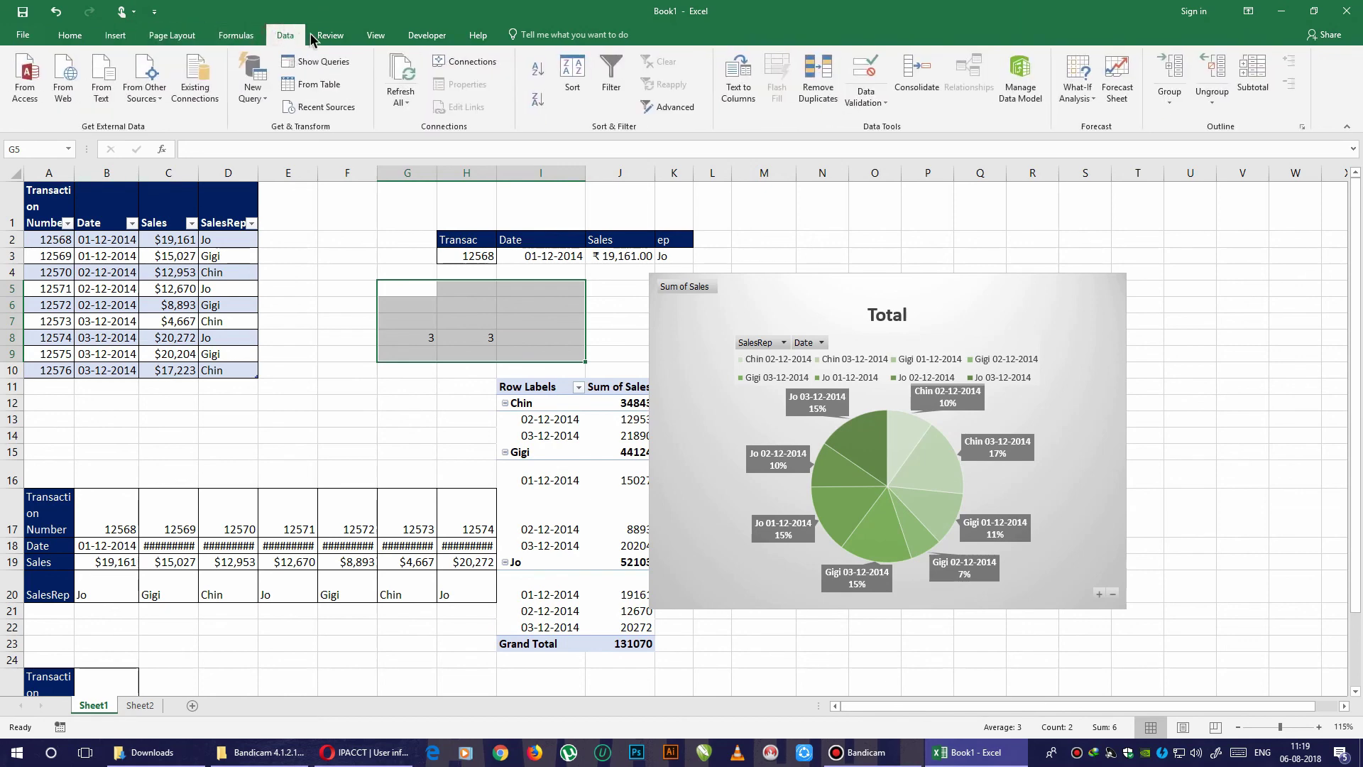
click(332, 37)
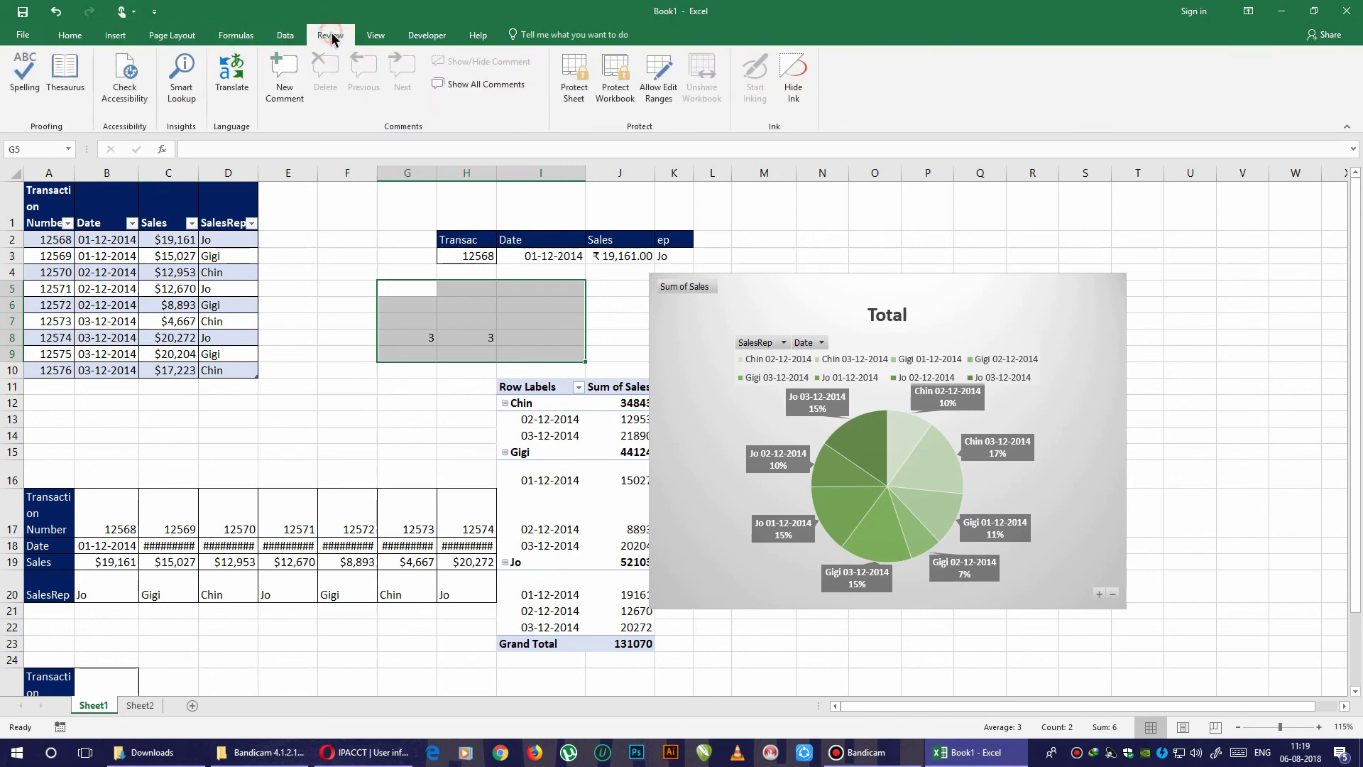
click(375, 34)
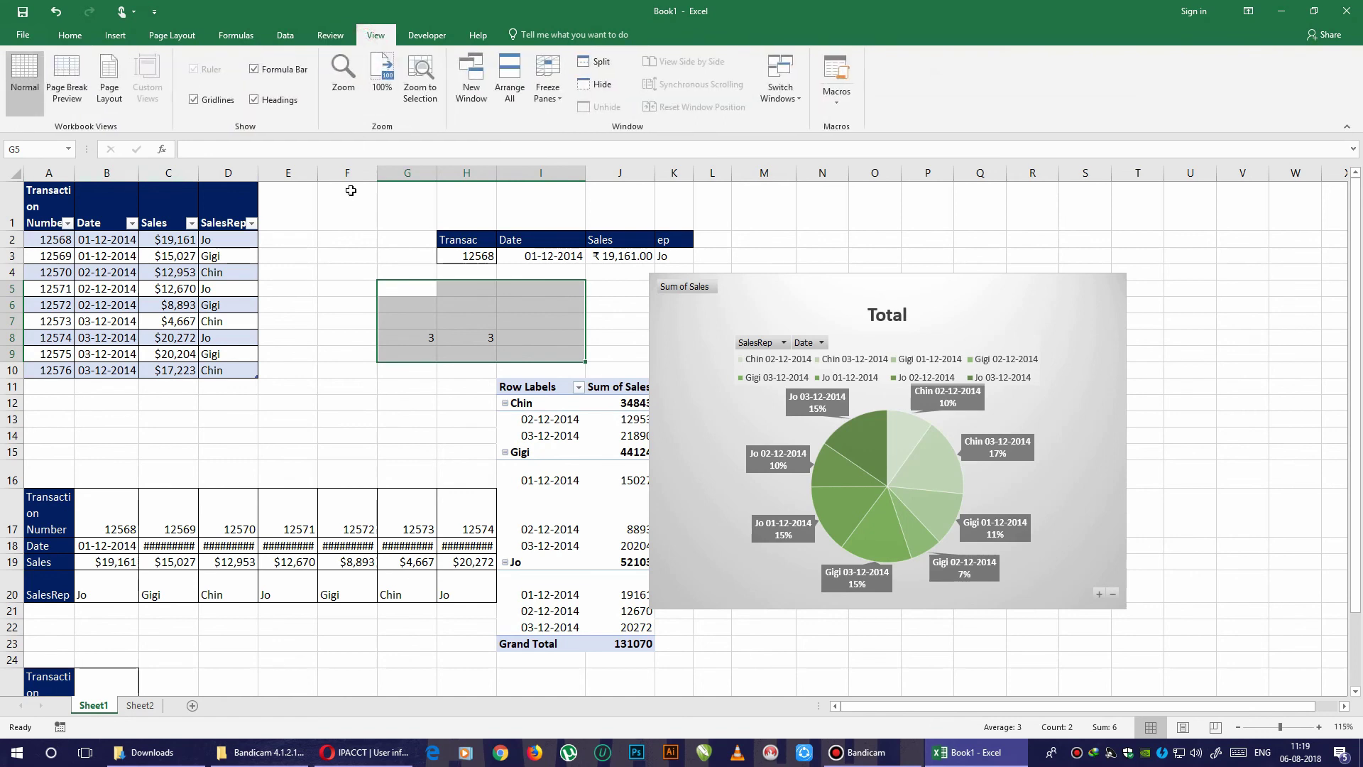
click(428, 35)
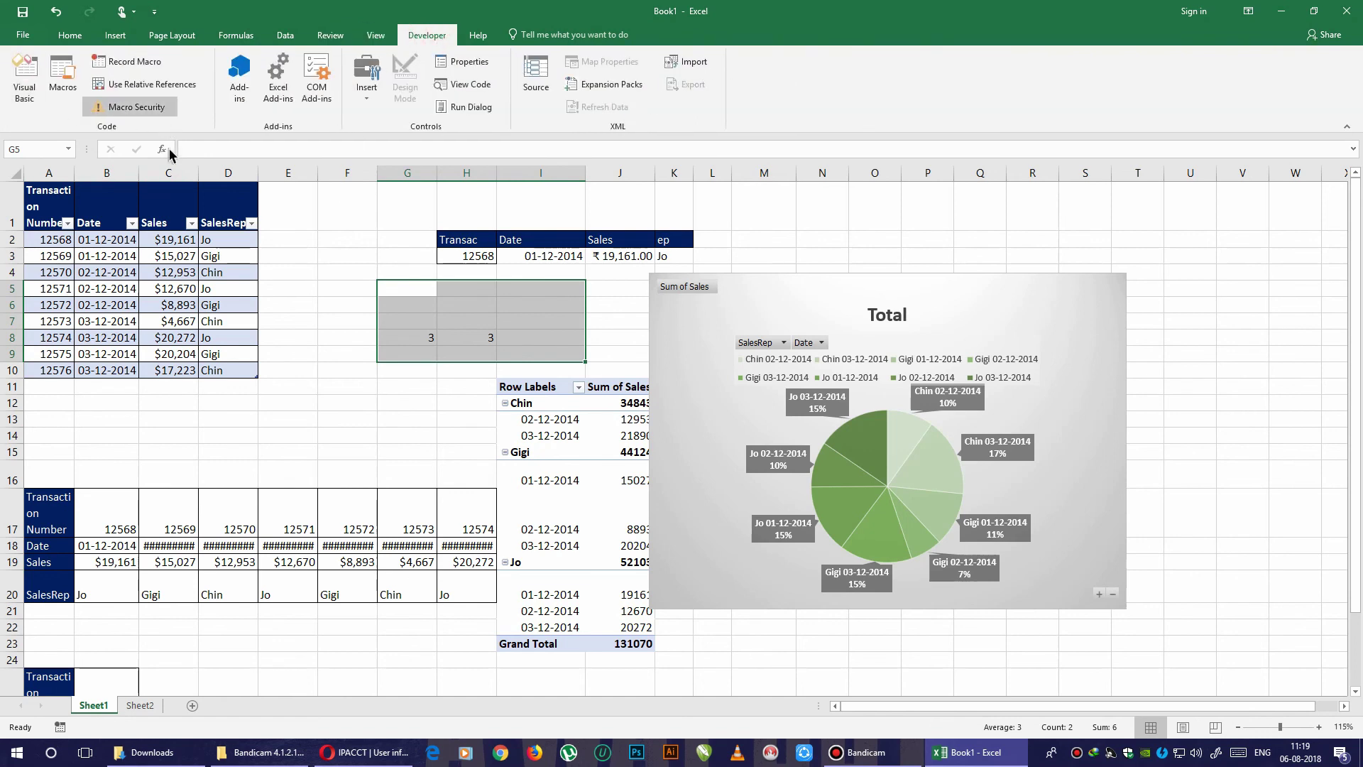